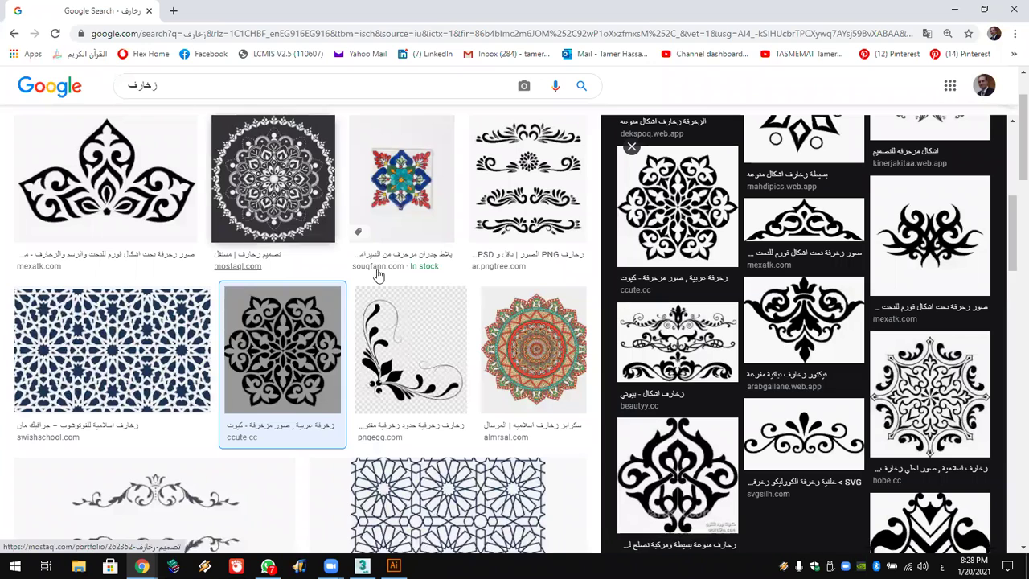
Step: Save the black floral ornament preview image to the desktop as the PNG file Islamic decorations (1)
{"action": "left_click", "coordinate": [787, 328]}
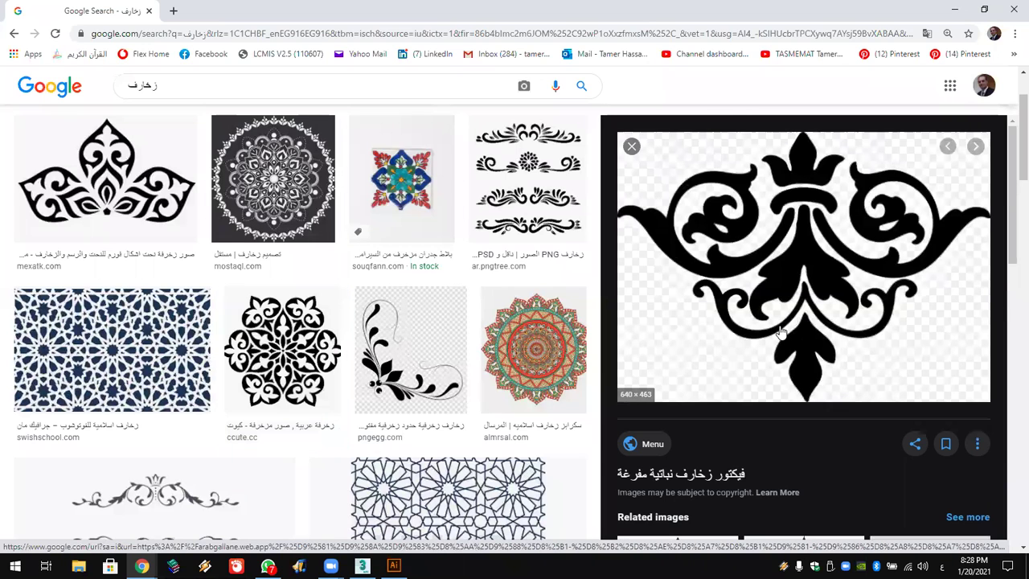
{"action": "right_click", "coordinate": [777, 265]}
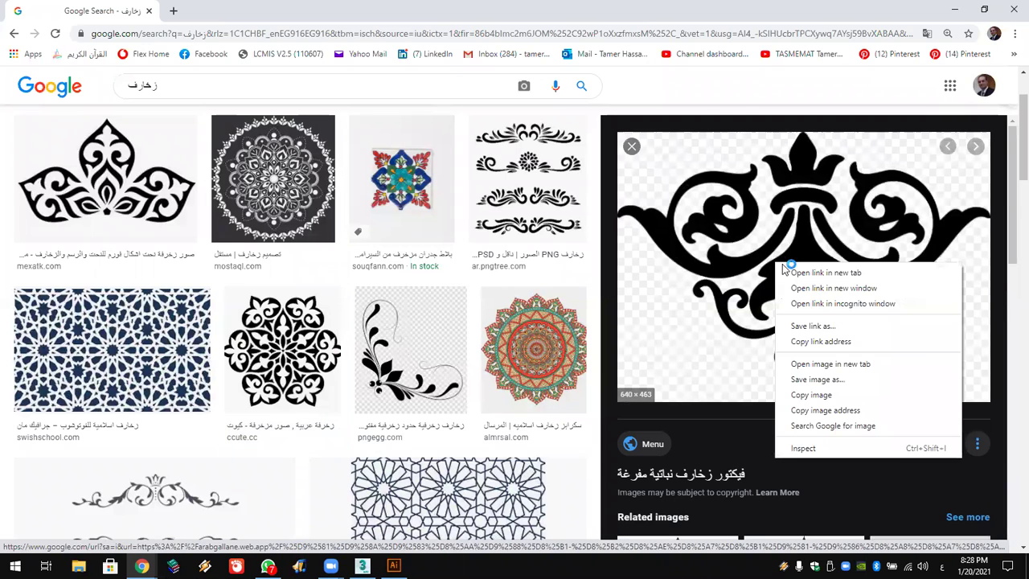
{"action": "left_click", "coordinate": [826, 391]}
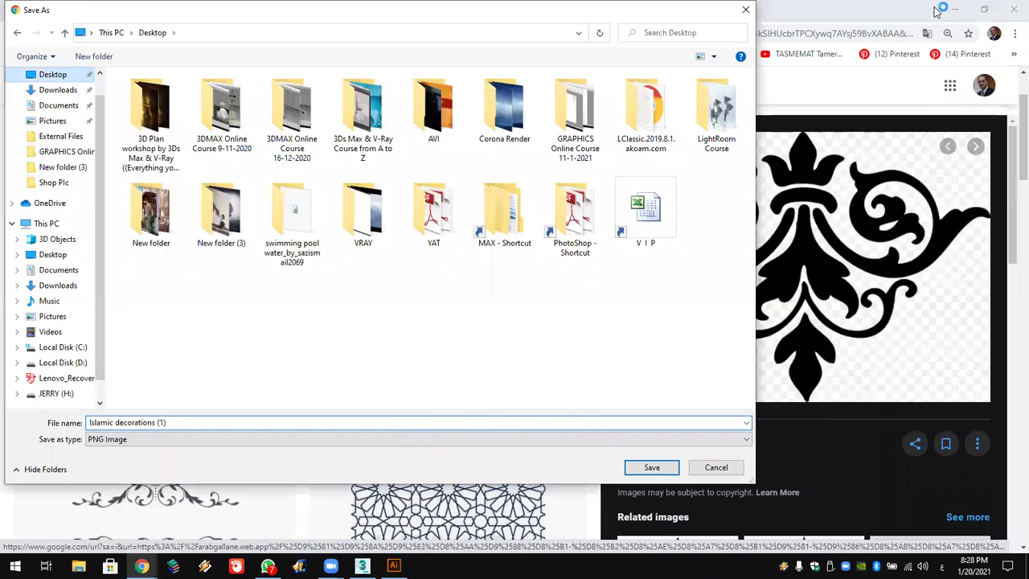
{"action": "key", "text": "Return"}
Step: Switch to Illustrator, create a new portrait A4 document with one artboard, and move the Image Trace panel off the artboard
{"action": "left_click", "coordinate": [961, 14]}
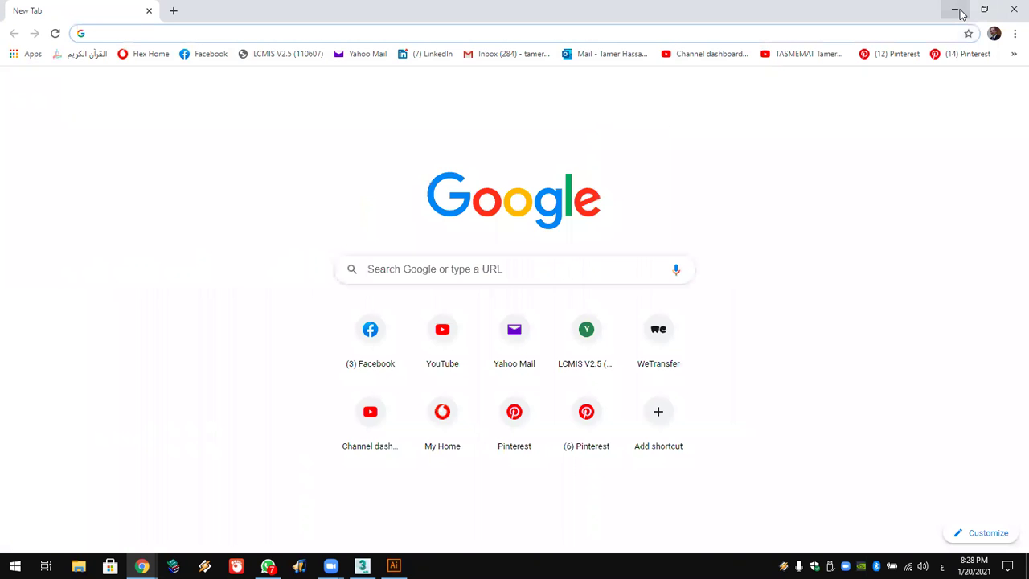
{"action": "left_click", "coordinate": [960, 13]}
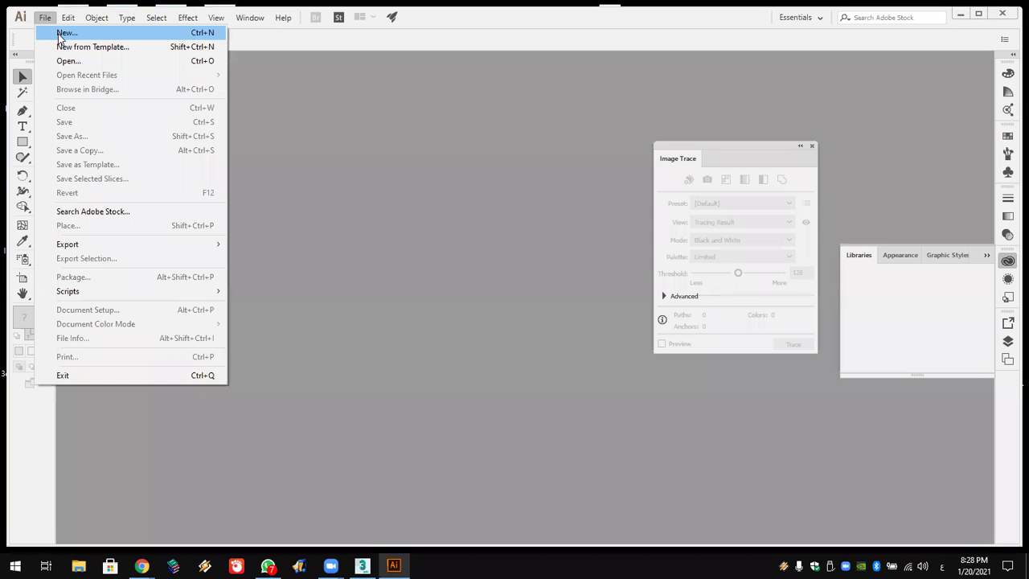
{"action": "left_click", "coordinate": [63, 34]}
{"action": "left_click", "coordinate": [589, 402]}
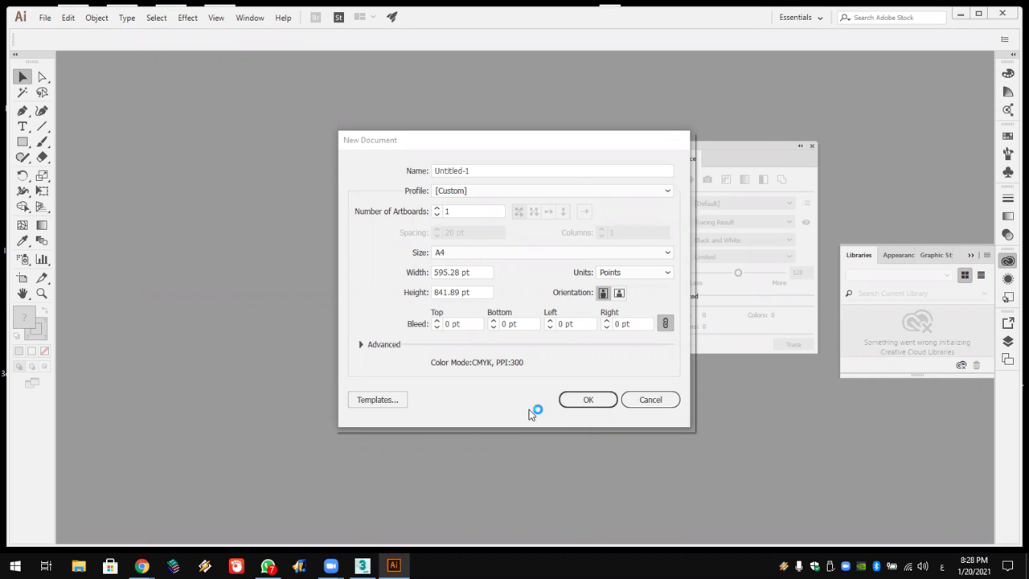
{"action": "left_click", "coordinate": [608, 400]}
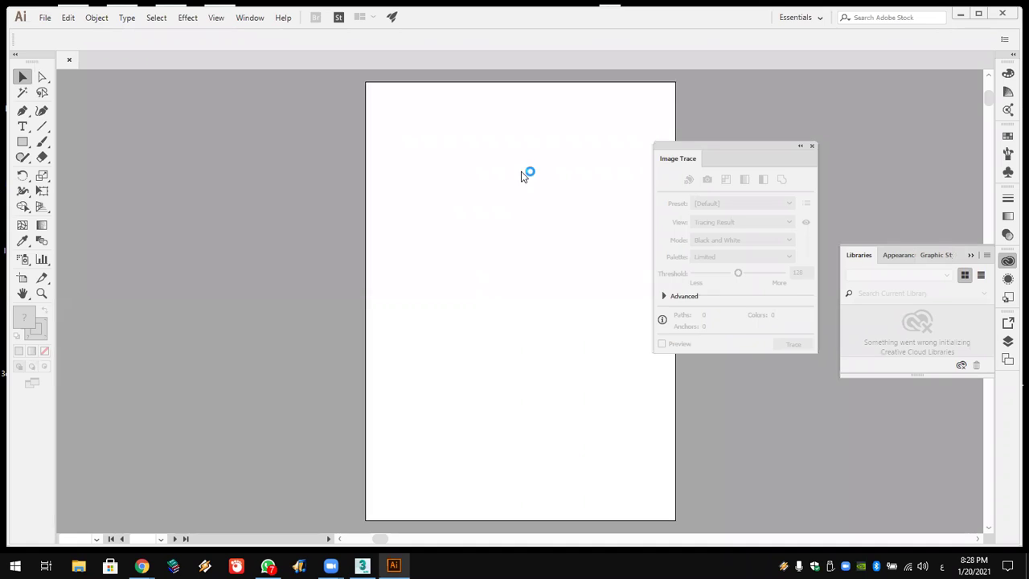
{"action": "left_click_drag", "start_coordinate": [761, 154], "coordinate": [828, 151]}
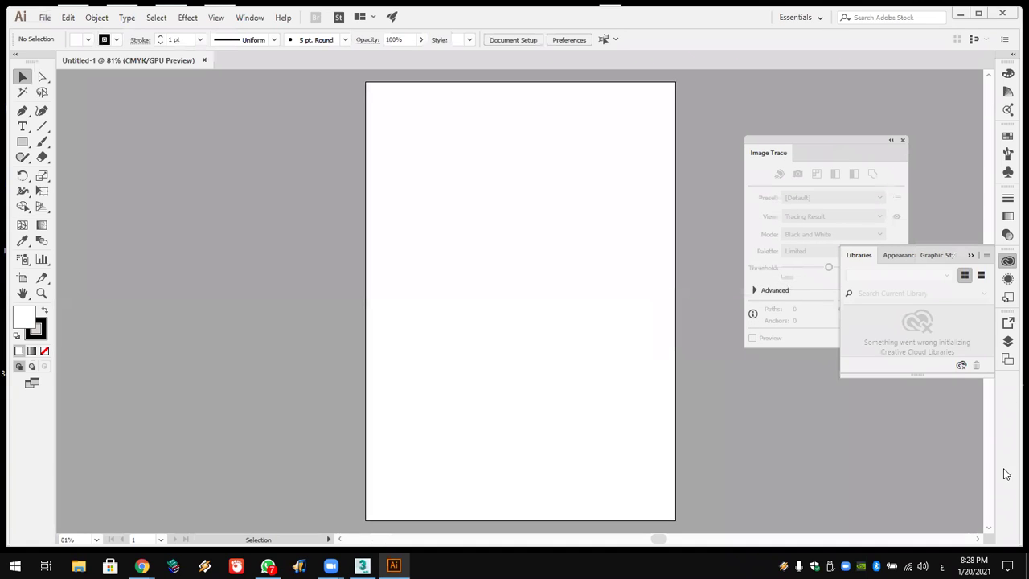
Step: Place the Islamic decorations (1) image from the desktop on the upper half of the artboard, about 427 pt wide and 309 pt high
{"action": "left_click", "coordinate": [44, 18]}
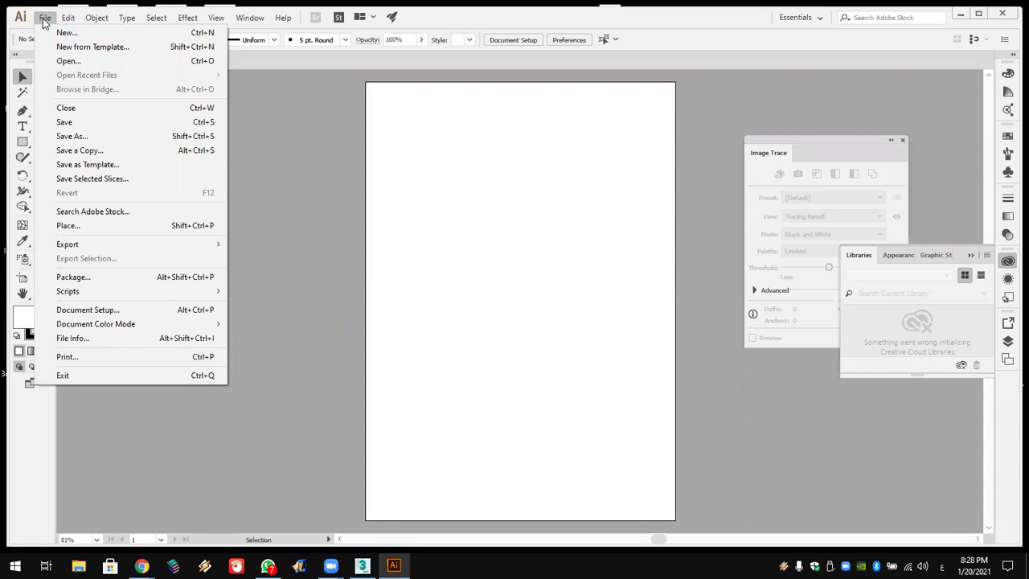
{"action": "left_click", "coordinate": [67, 17]}
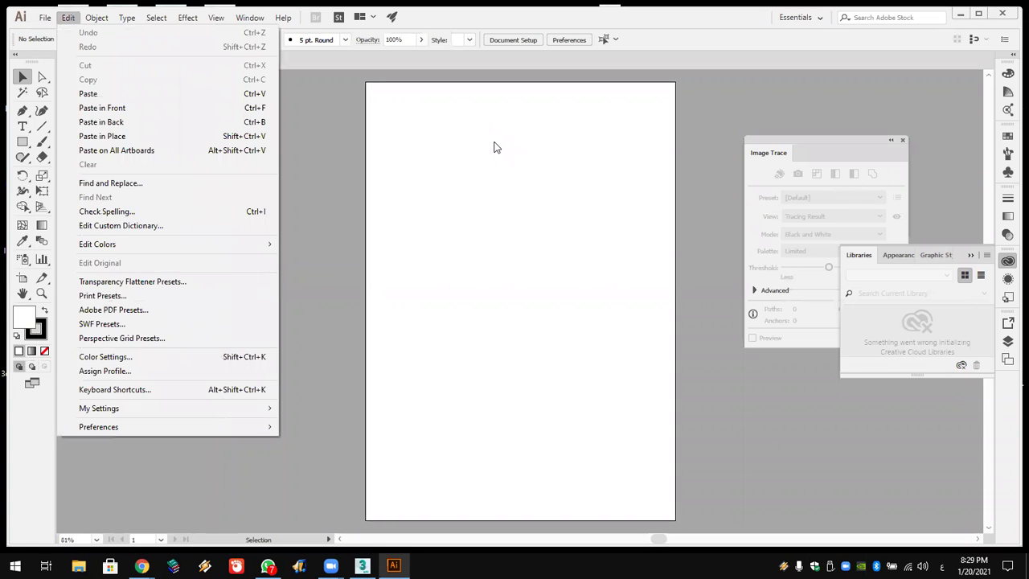
{"action": "left_click", "coordinate": [49, 18]}
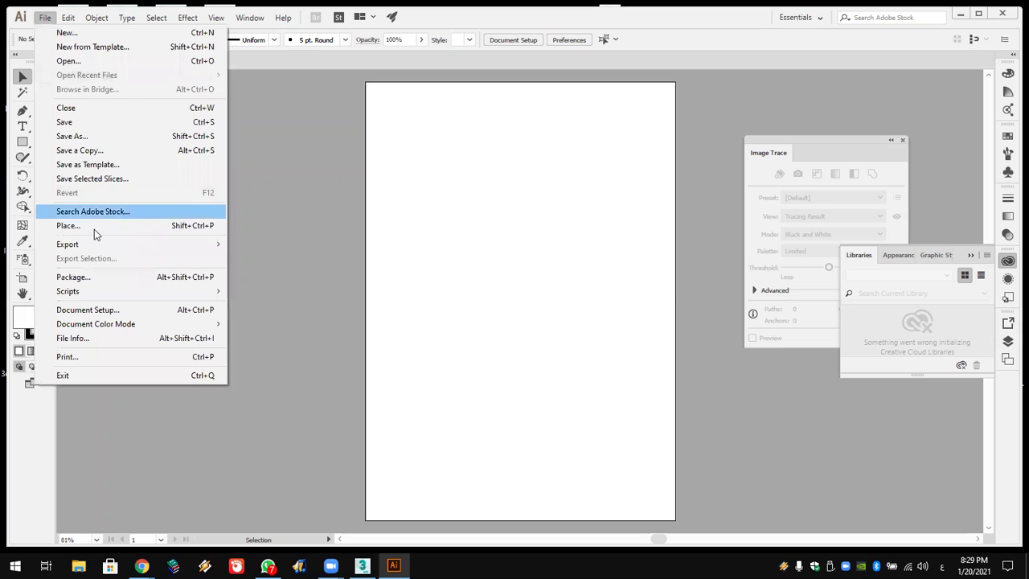
{"action": "left_click", "coordinate": [94, 228]}
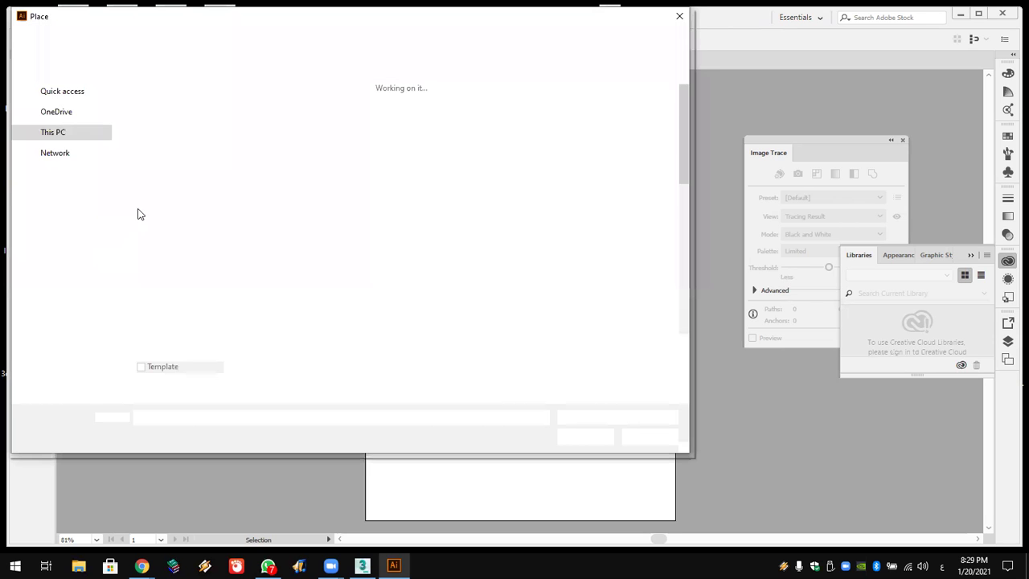
{"action": "scroll", "coordinate": [680, 233], "scroll_direction": "down", "scroll_amount": 3}
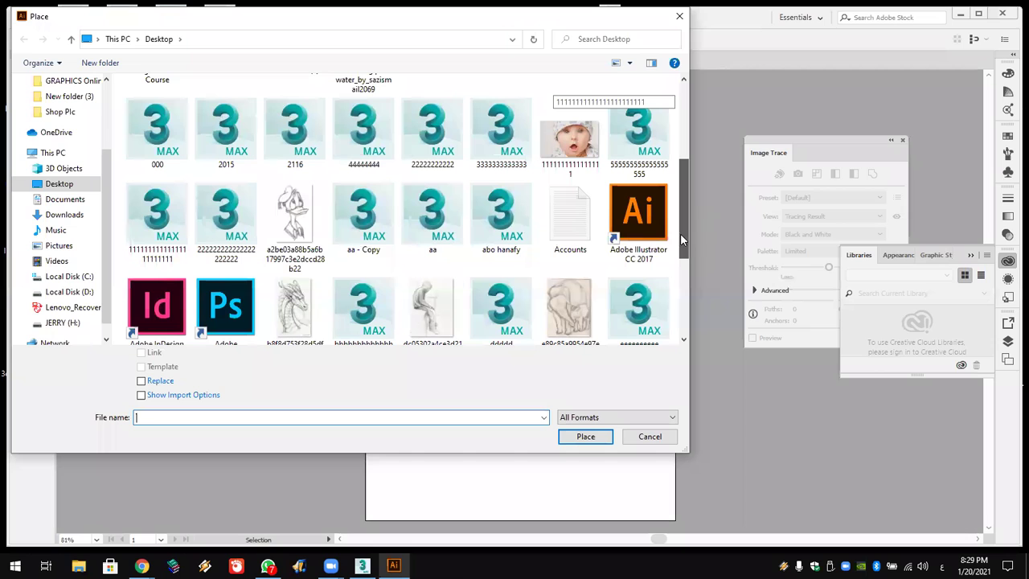
{"action": "scroll", "coordinate": [297, 205], "scroll_direction": "down", "scroll_amount": 3}
{"action": "left_click", "coordinate": [294, 205]}
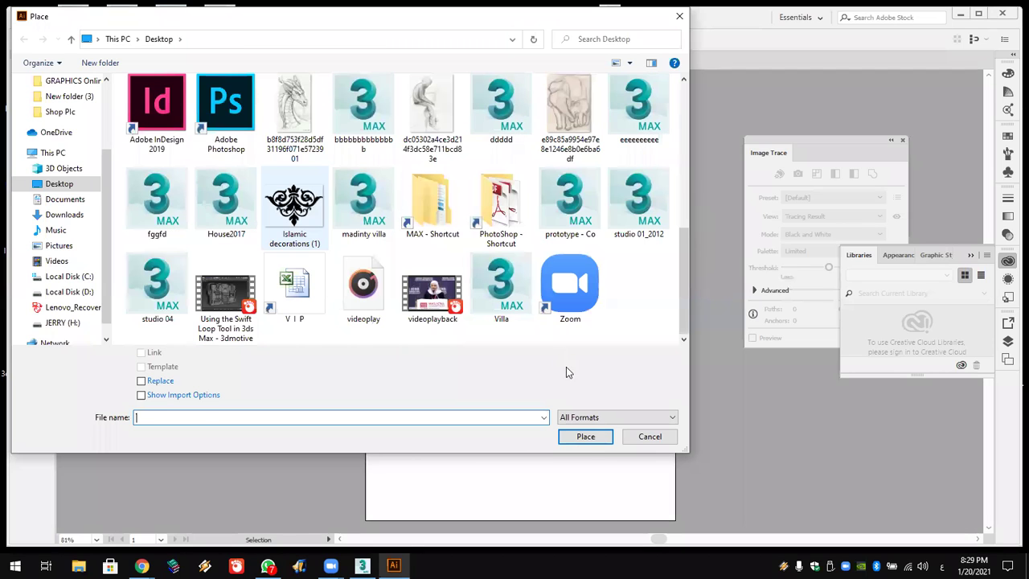
{"action": "left_click", "coordinate": [585, 439]}
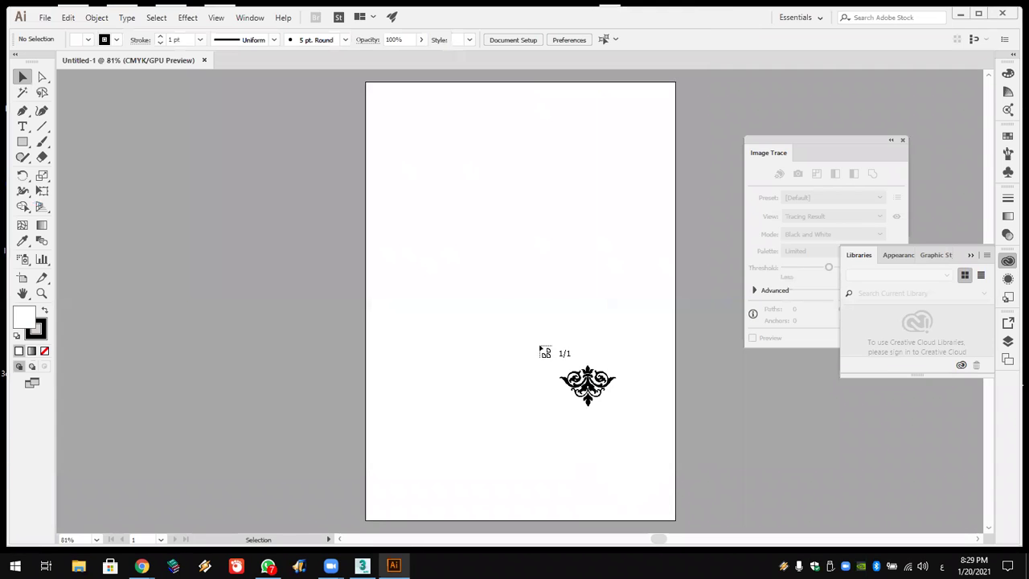
{"action": "left_click_drag", "start_coordinate": [413, 163], "coordinate": [636, 413]}
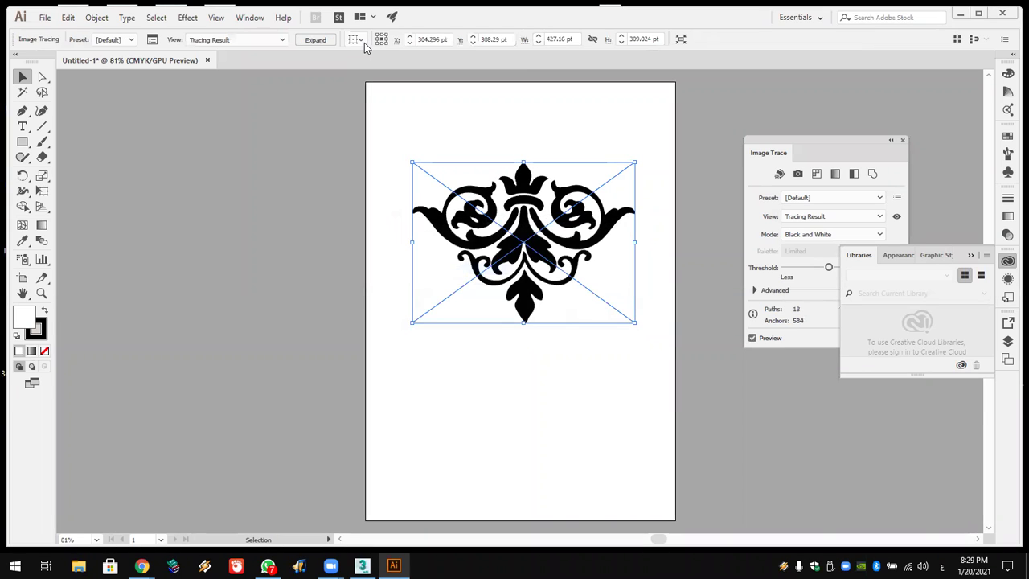
Step: Expand the traced ornament into editable vector paths and select the resulting group
{"action": "left_click", "coordinate": [316, 41]}
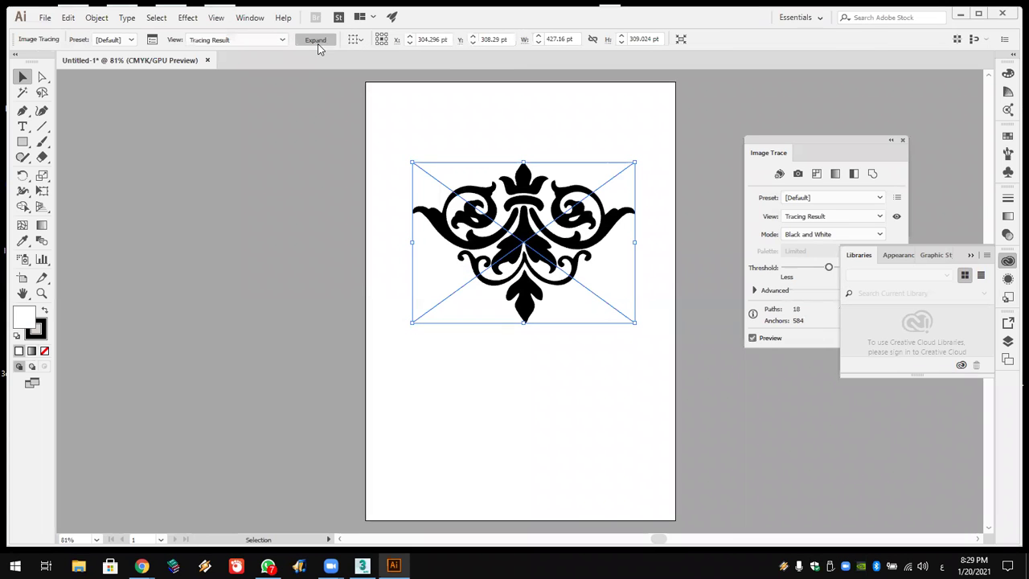
{"action": "left_click", "coordinate": [500, 124]}
{"action": "left_click", "coordinate": [509, 236]}
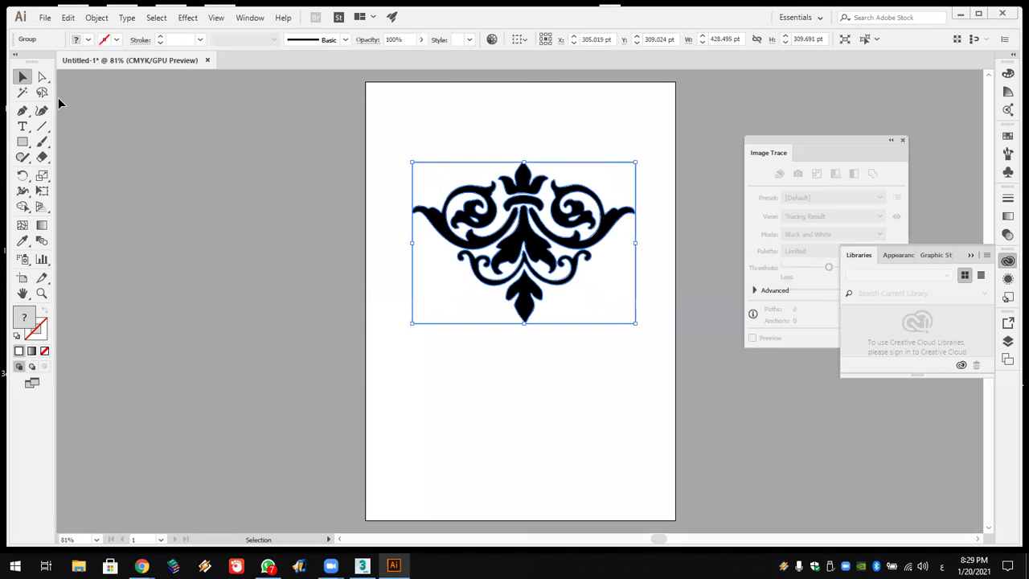
Step: Remove the white background rectangle around the ornament by directly selecting and deleting its corner anchor points
{"action": "left_click", "coordinate": [41, 76]}
{"action": "left_click_drag", "start_coordinate": [398, 140], "coordinate": [429, 174]}
{"action": "left_click", "coordinate": [428, 173]}
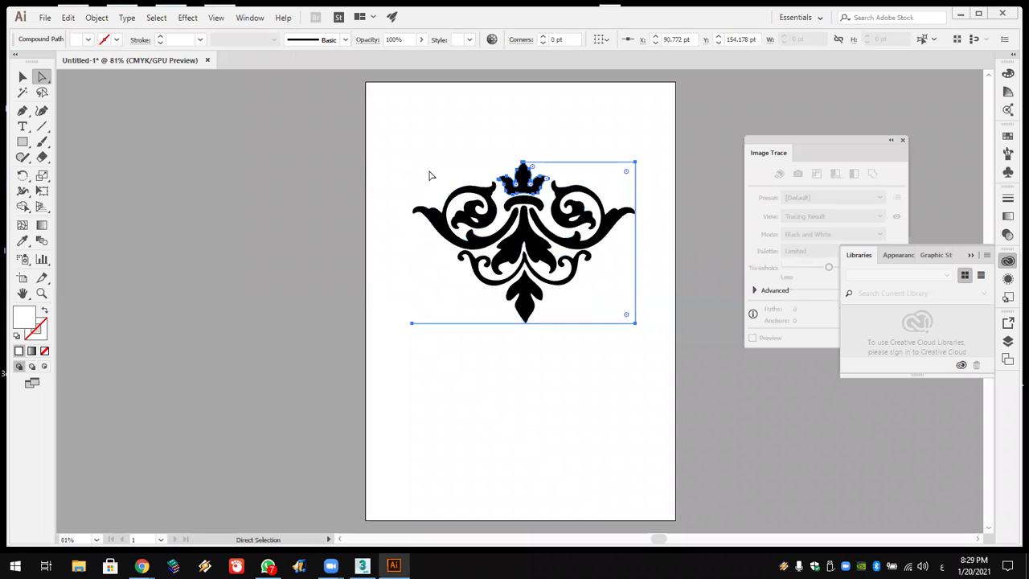
{"action": "left_click_drag", "start_coordinate": [648, 138], "coordinate": [627, 199]}
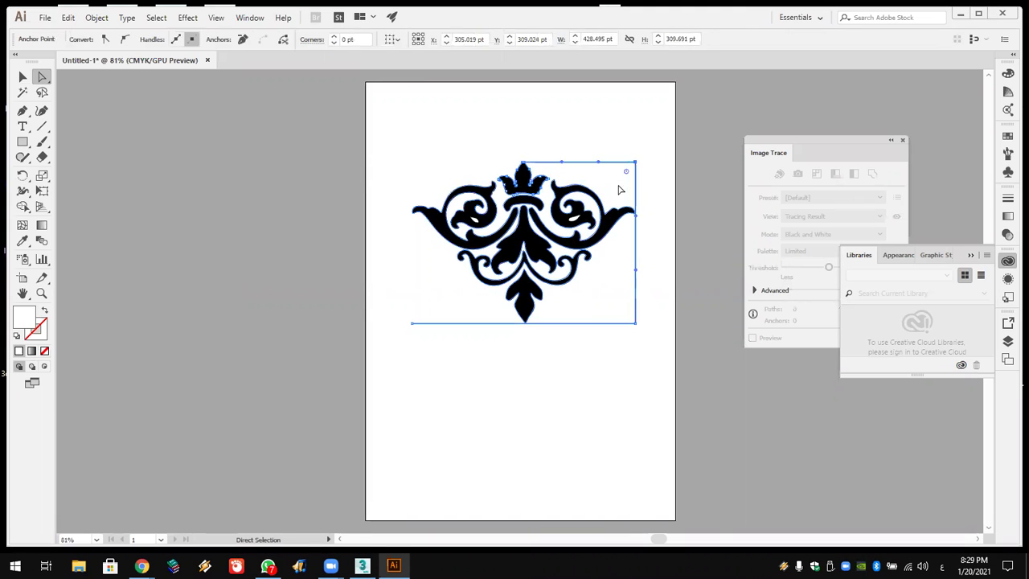
{"action": "left_click", "coordinate": [620, 356]}
{"action": "left_click", "coordinate": [537, 338]}
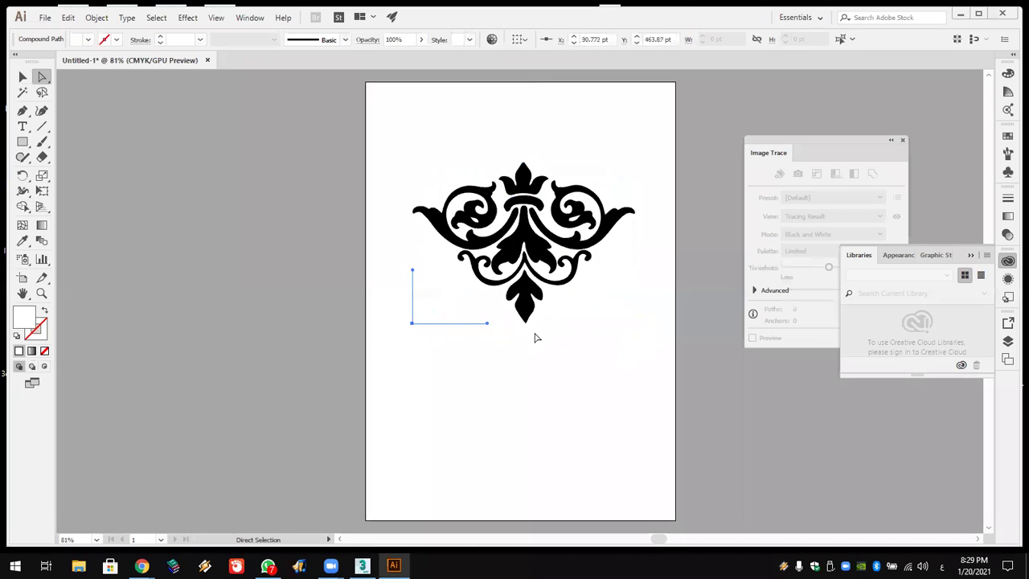
{"action": "left_click", "coordinate": [383, 293]}
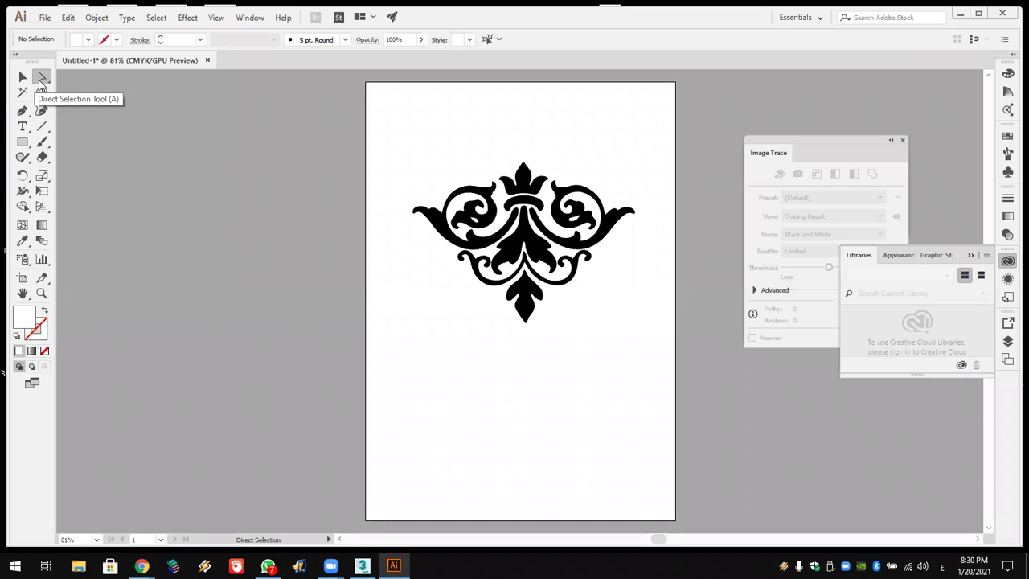
Step: Move the ornament's left black scroll away from the other pieces to the empty lower part of the artboard
{"action": "left_click", "coordinate": [440, 231]}
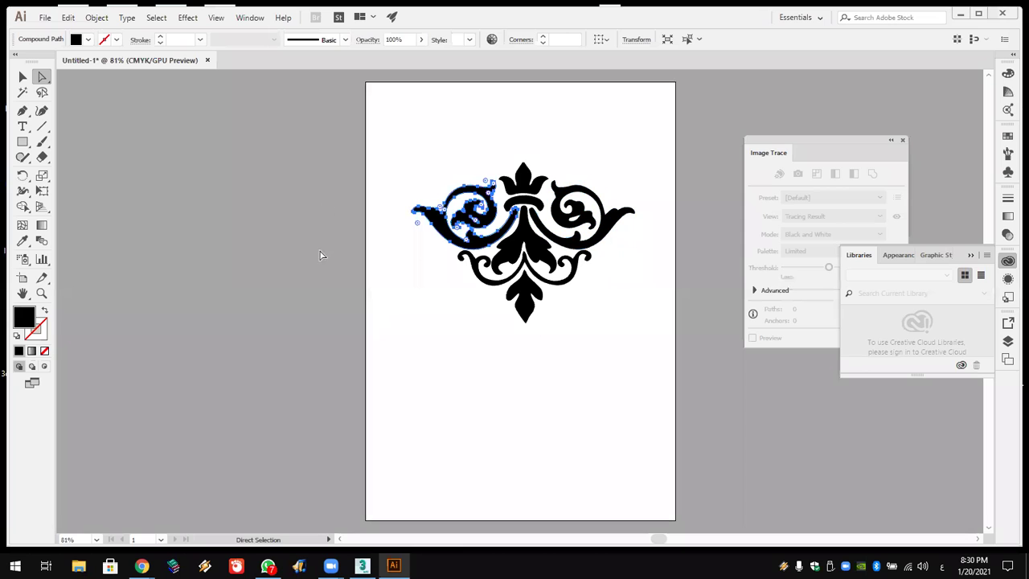
{"action": "left_click", "coordinate": [500, 374]}
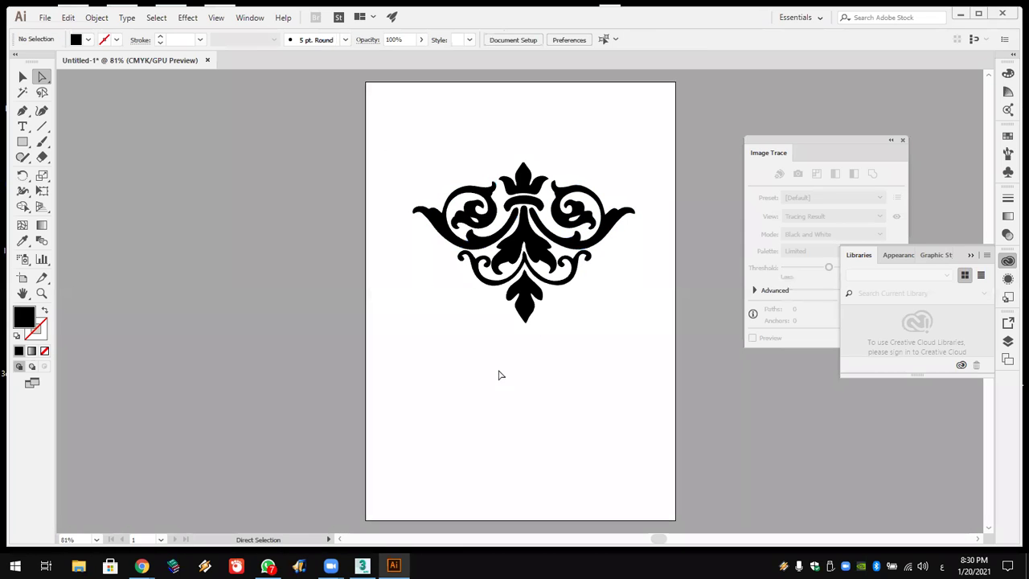
{"action": "left_click", "coordinate": [439, 223]}
{"action": "left_click_drag", "start_coordinate": [438, 224], "coordinate": [475, 436]}
Step: Delete all remaining ornament pieces above the separated scroll and move the scroll up to the middle of the artboard
{"action": "left_click", "coordinate": [608, 333]}
{"action": "left_click_drag", "start_coordinate": [529, 308], "coordinate": [393, 104]}
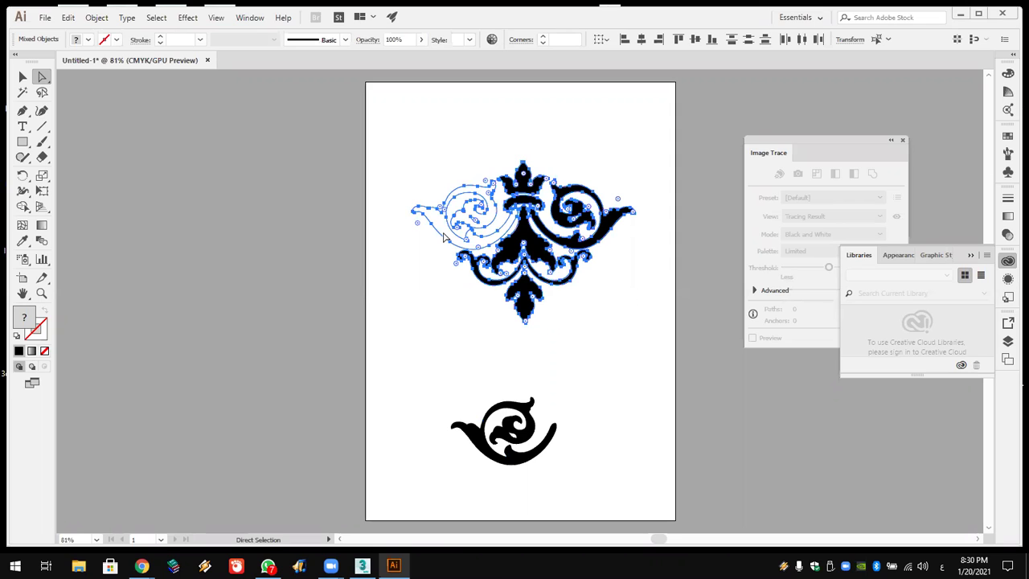
{"action": "key", "text": "Delete"}
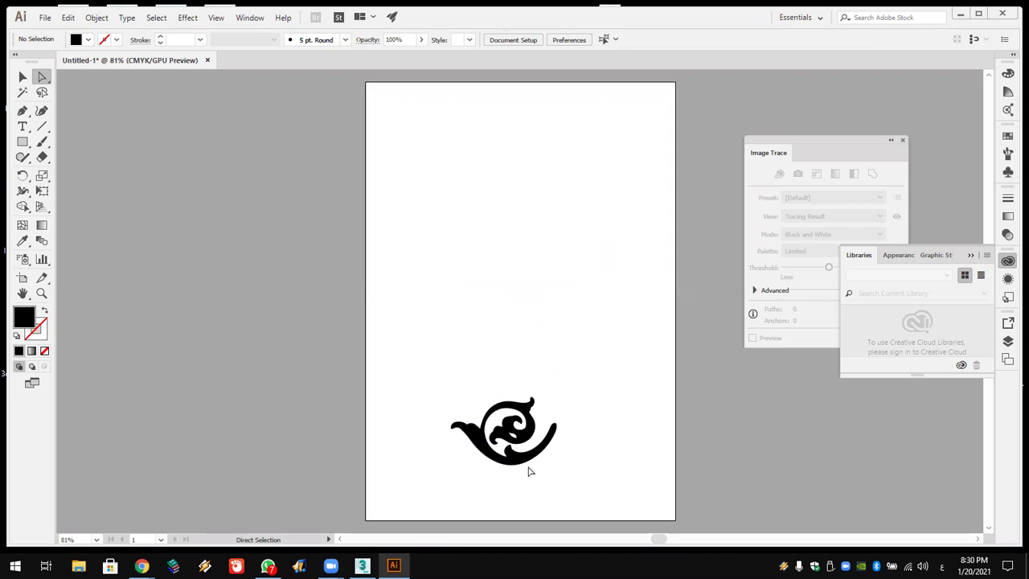
{"action": "left_click_drag", "start_coordinate": [486, 453], "coordinate": [494, 296]}
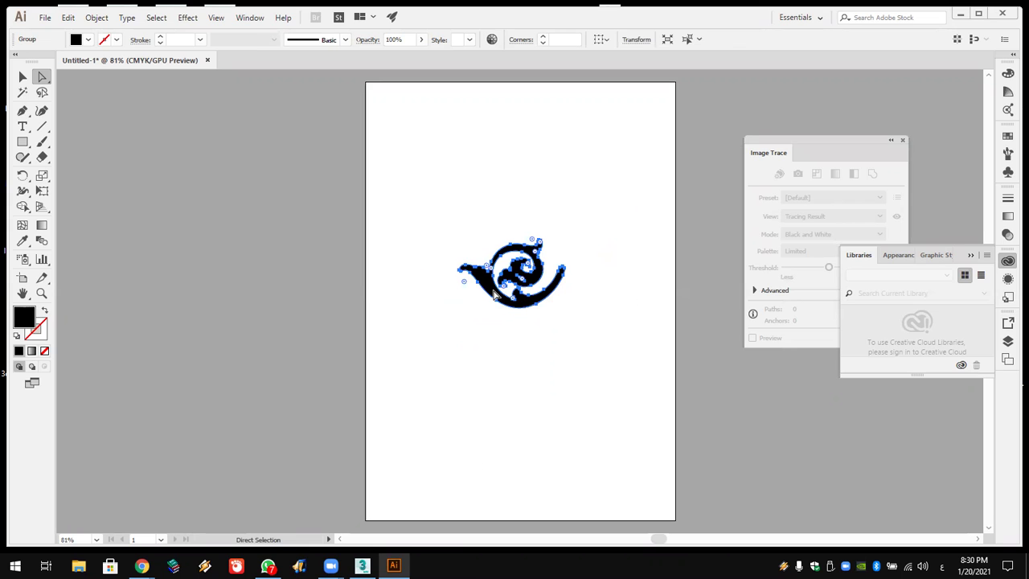
Step: Export the scroll to the desktop as the AutoCAD Drawing (DWG) file Untitled-1, using AutoCAD version 2010/2011/2012 and Maximum Editability
{"action": "left_click", "coordinate": [45, 18]}
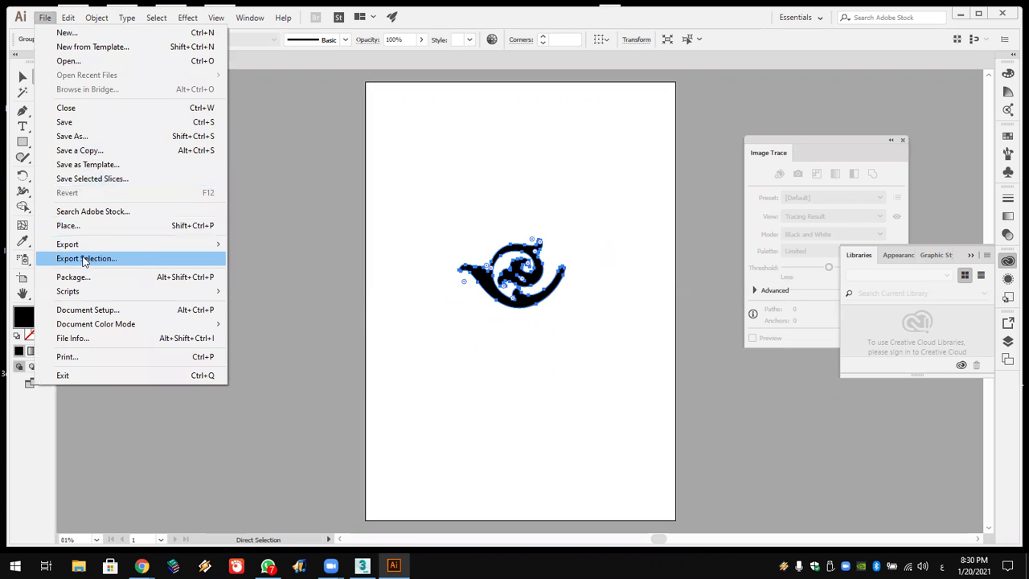
{"action": "mouse_move", "coordinate": [91, 243]}
{"action": "left_click", "coordinate": [280, 257]}
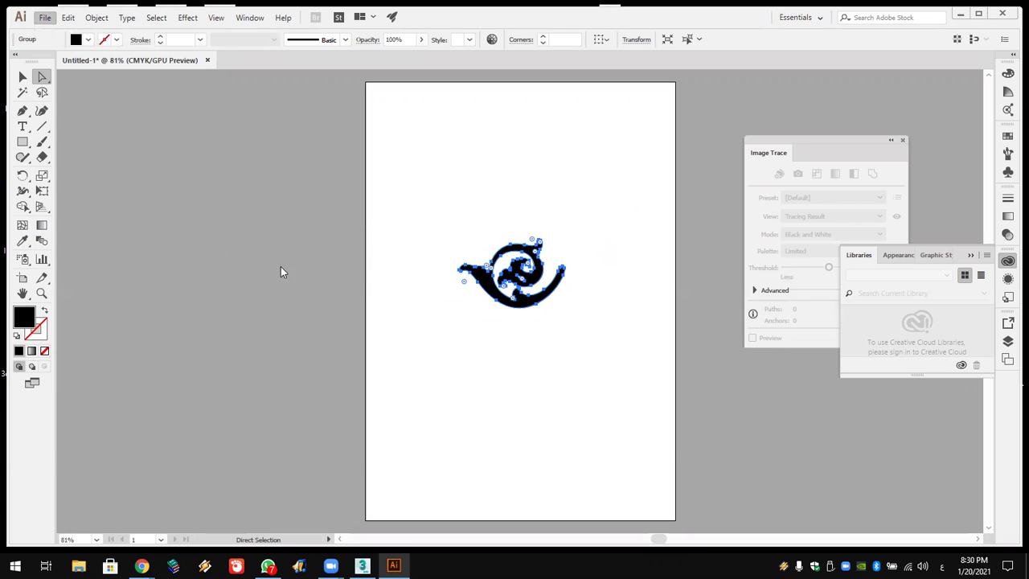
{"action": "left_click", "coordinate": [205, 350]}
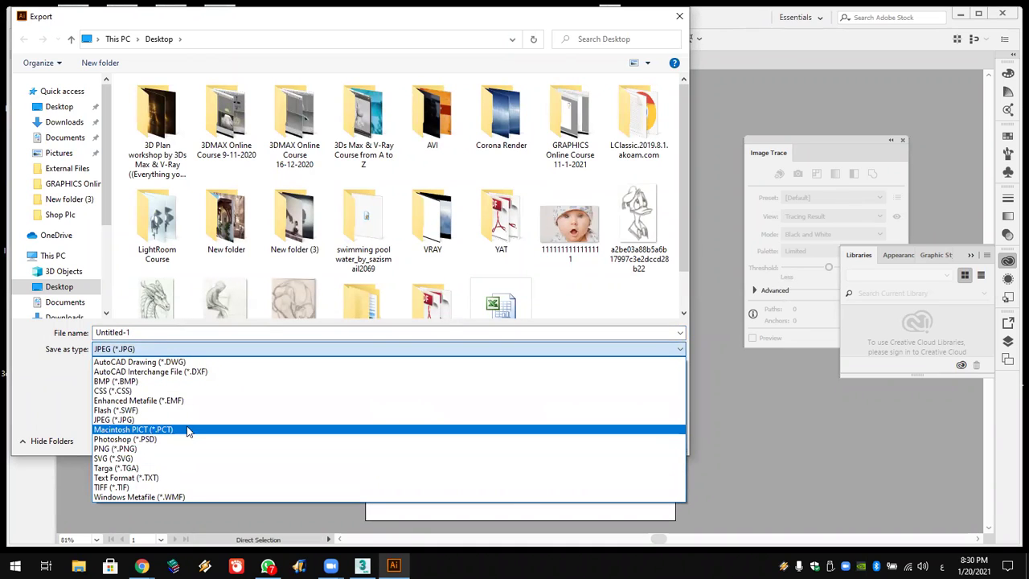
{"action": "left_click", "coordinate": [227, 362]}
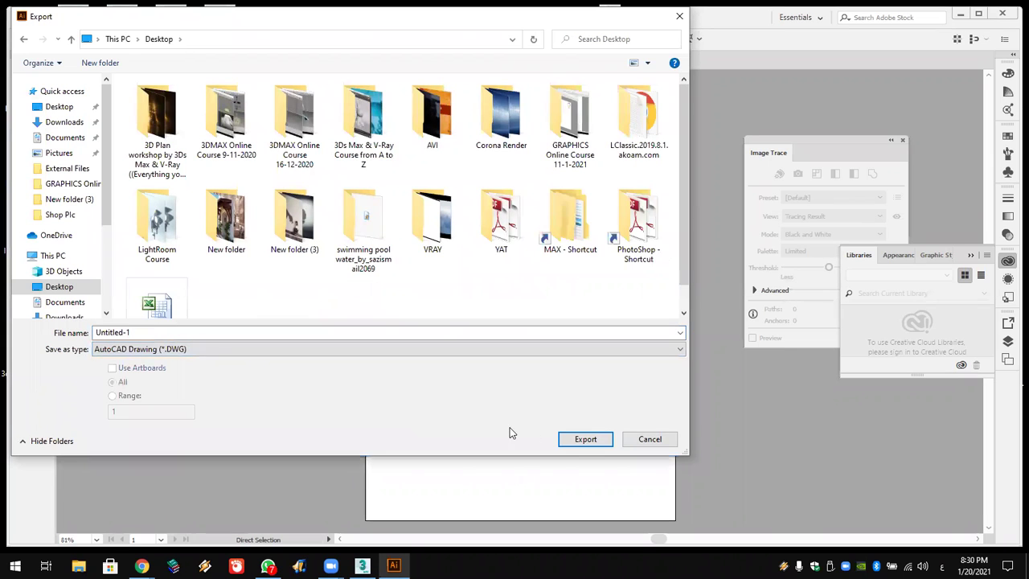
{"action": "left_click", "coordinate": [582, 443]}
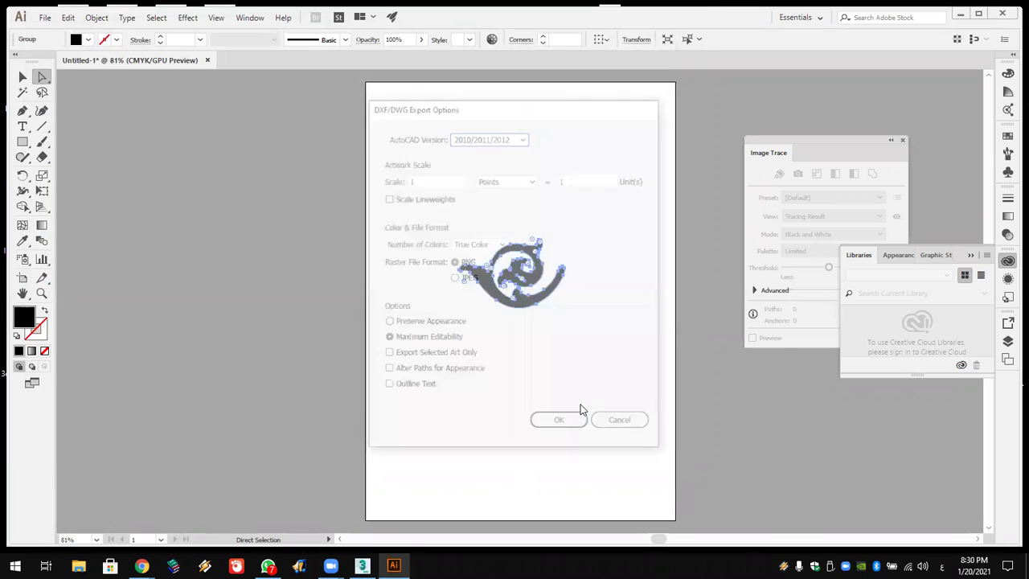
{"action": "left_click", "coordinate": [491, 138]}
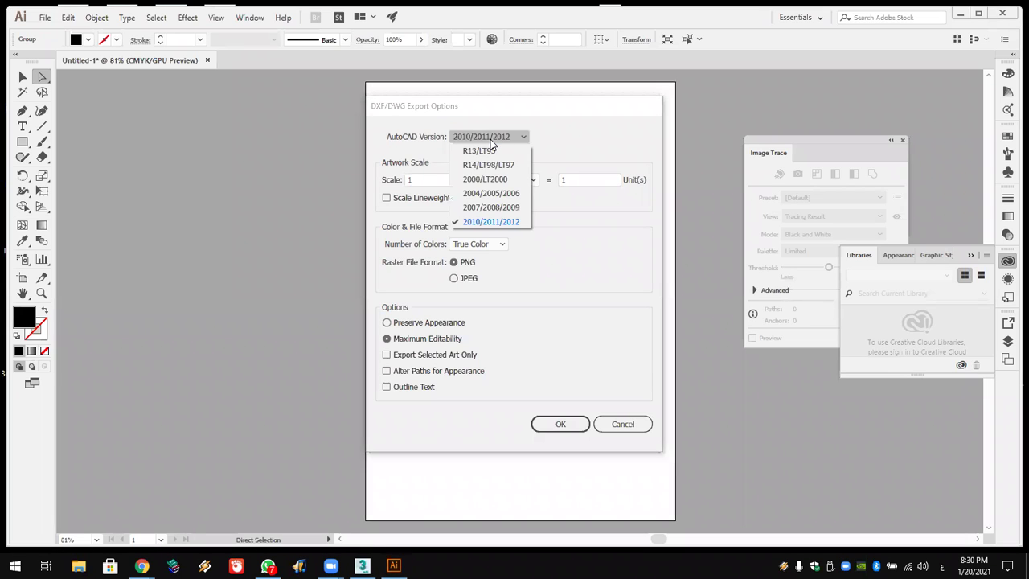
{"action": "left_click", "coordinate": [490, 139]}
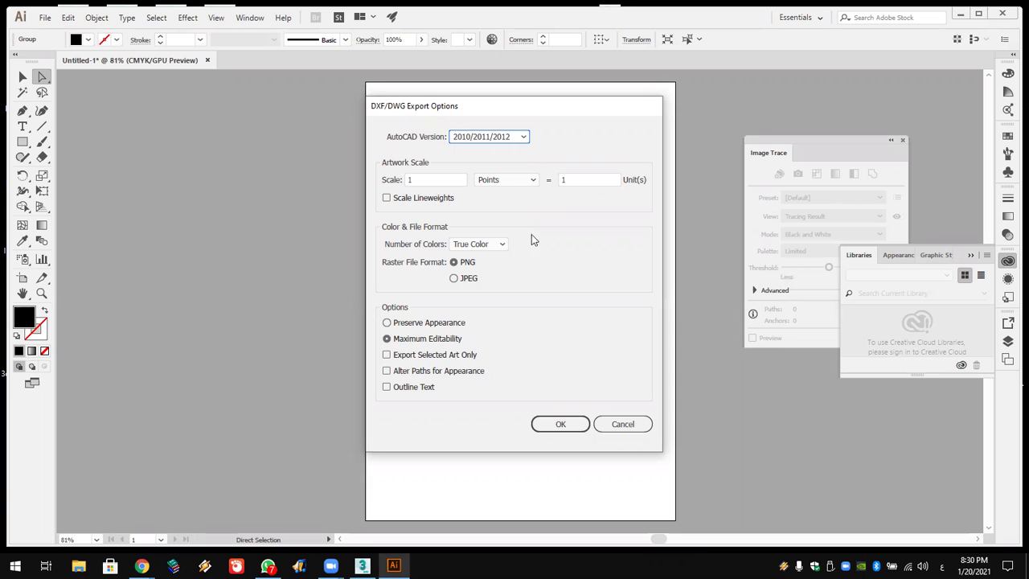
{"action": "left_click", "coordinate": [564, 424]}
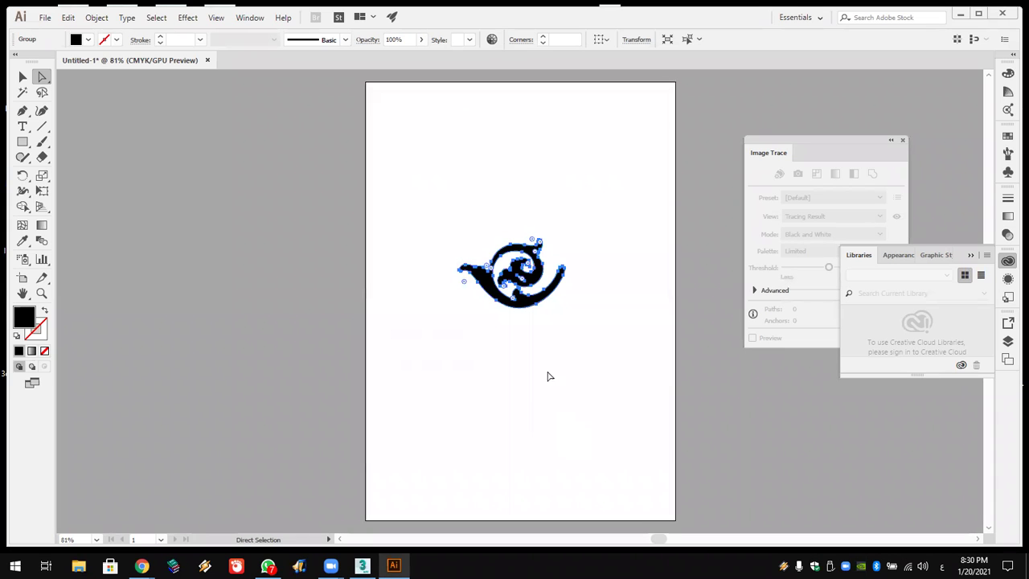
Step: Keep the document open and delete the exported scroll from the artboard
{"action": "left_click", "coordinate": [1008, 16]}
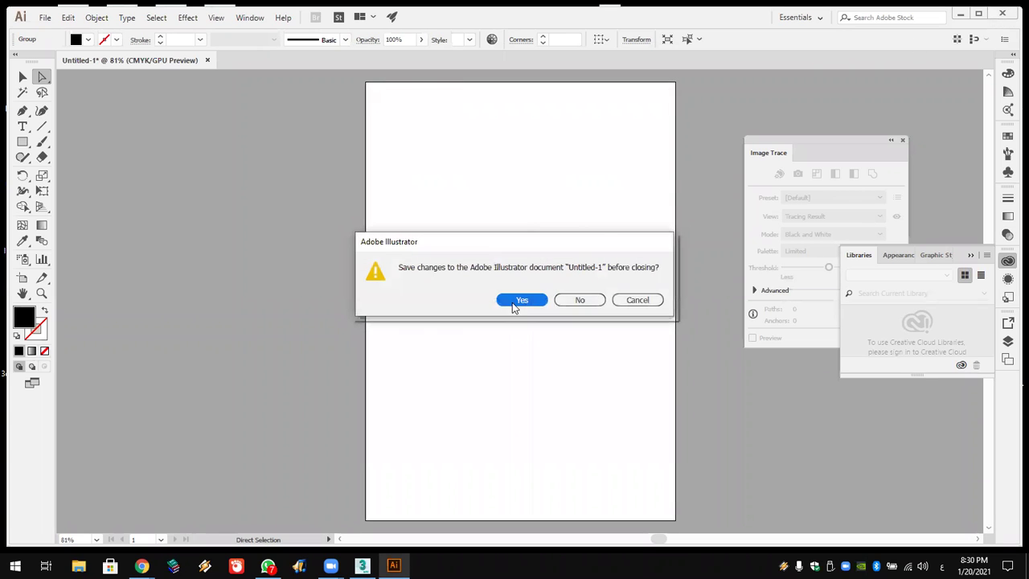
{"action": "left_click", "coordinate": [635, 300]}
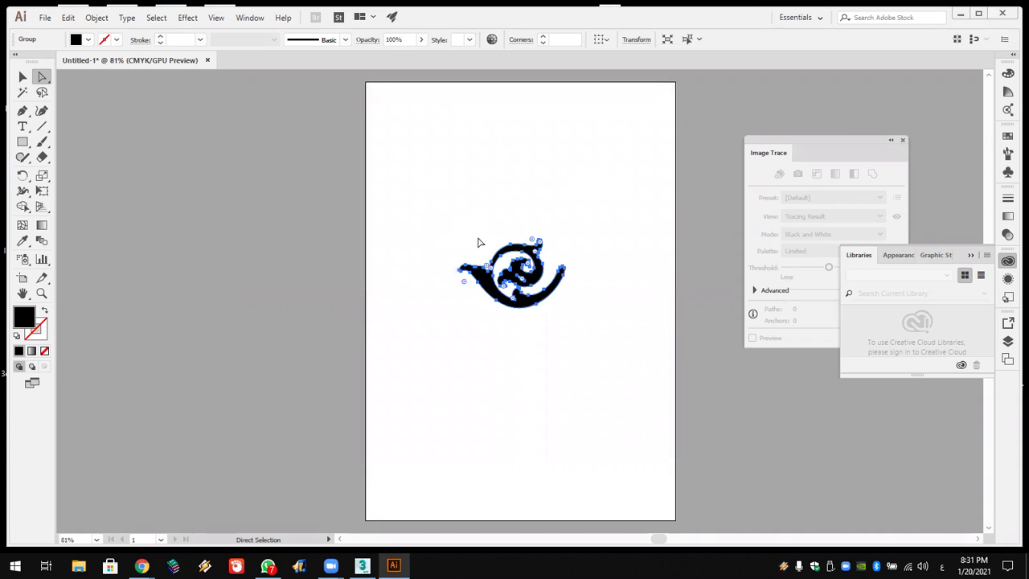
{"action": "key", "text": "Delete"}
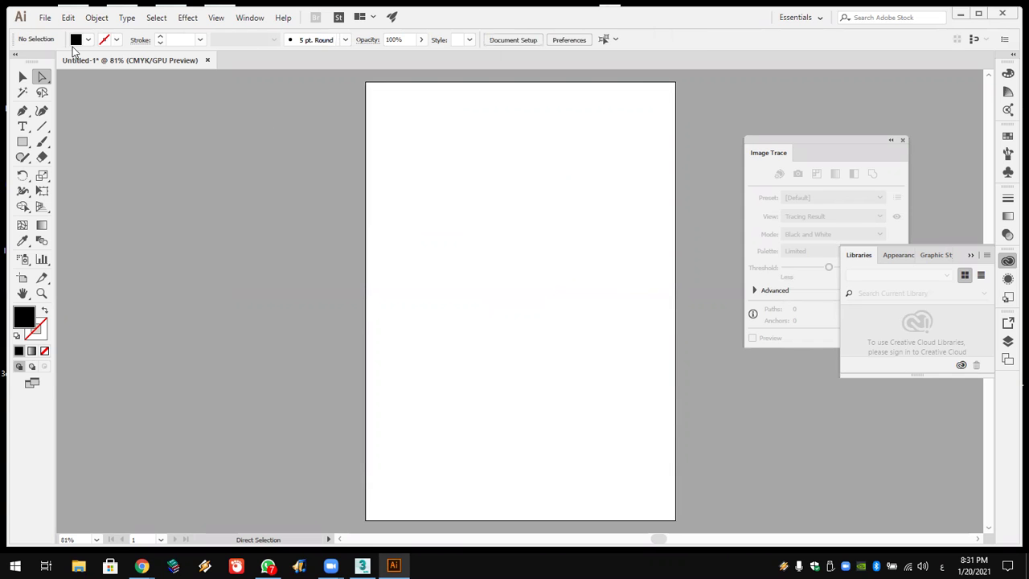
Step: Place Islamic decorations (1).png in the upper half of the artboard and vectorize it with the default Image Trace preset and Expand
{"action": "left_click", "coordinate": [45, 17]}
{"action": "left_click", "coordinate": [74, 225]}
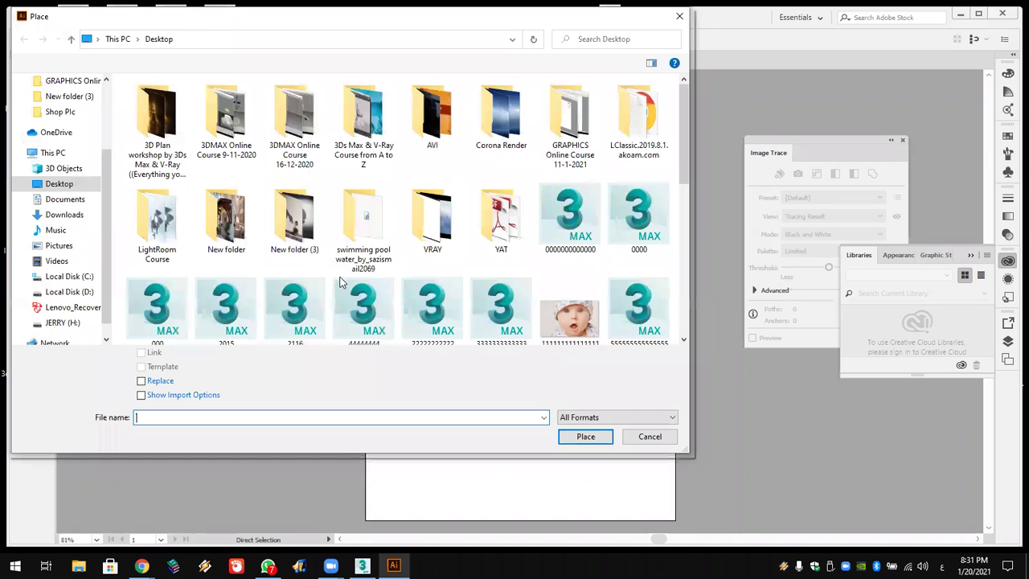
{"action": "left_click_drag", "start_coordinate": [686, 167], "coordinate": [675, 279]}
{"action": "double_click", "coordinate": [295, 301]}
{"action": "left_click_drag", "start_coordinate": [424, 157], "coordinate": [592, 277]}
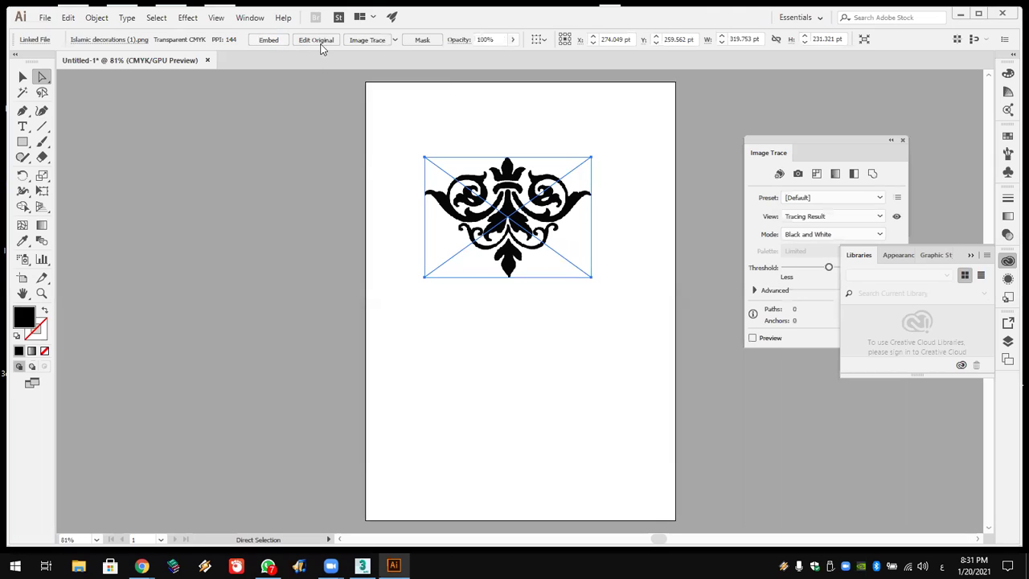
{"action": "left_click", "coordinate": [376, 42]}
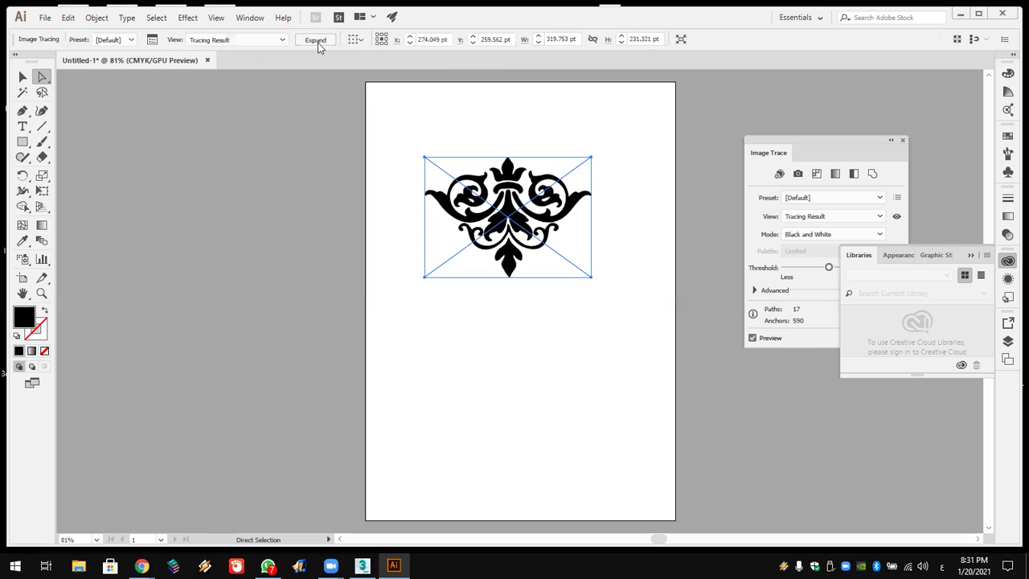
{"action": "left_click", "coordinate": [317, 42]}
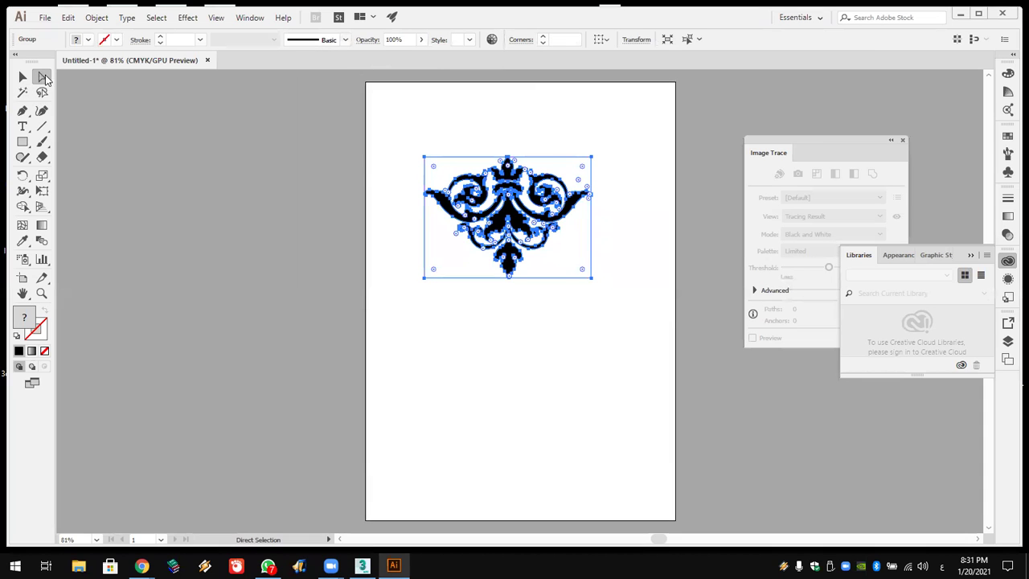
Step: Remove the white background shapes around the traced ornament by directly selecting and deleting their corner anchor points
{"action": "left_click_drag", "start_coordinate": [400, 138], "coordinate": [436, 172]}
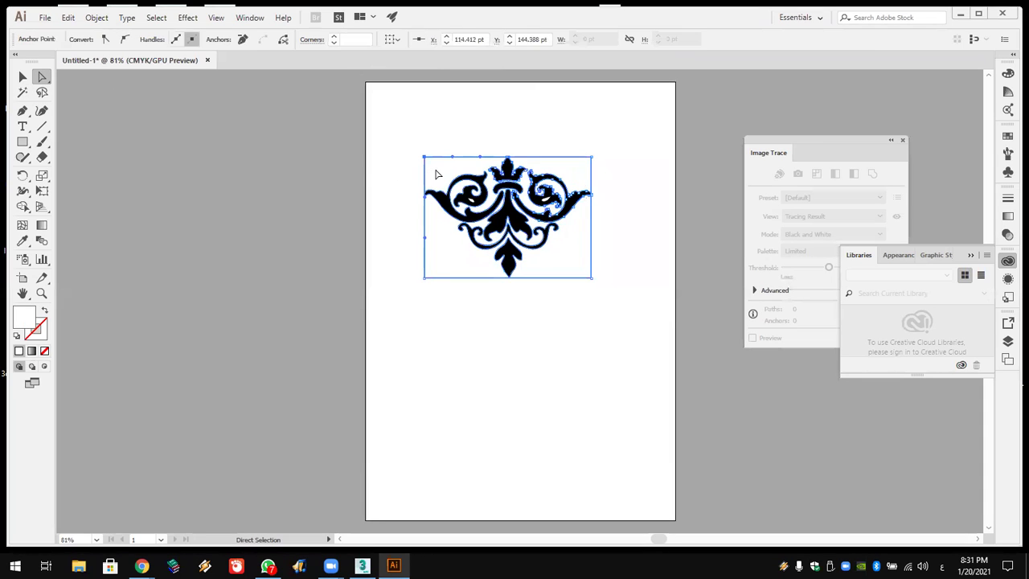
{"action": "left_click", "coordinate": [437, 173]}
{"action": "left_click_drag", "start_coordinate": [471, 319], "coordinate": [393, 253]}
{"action": "left_click", "coordinate": [580, 175]}
{"action": "left_click", "coordinate": [580, 175]}
{"action": "left_click", "coordinate": [453, 294]}
Step: Isolate the ornament's left scroll by deleting all other pieces, and position it in the upper middle of the artboard
{"action": "left_click_drag", "start_coordinate": [448, 207], "coordinate": [463, 408]}
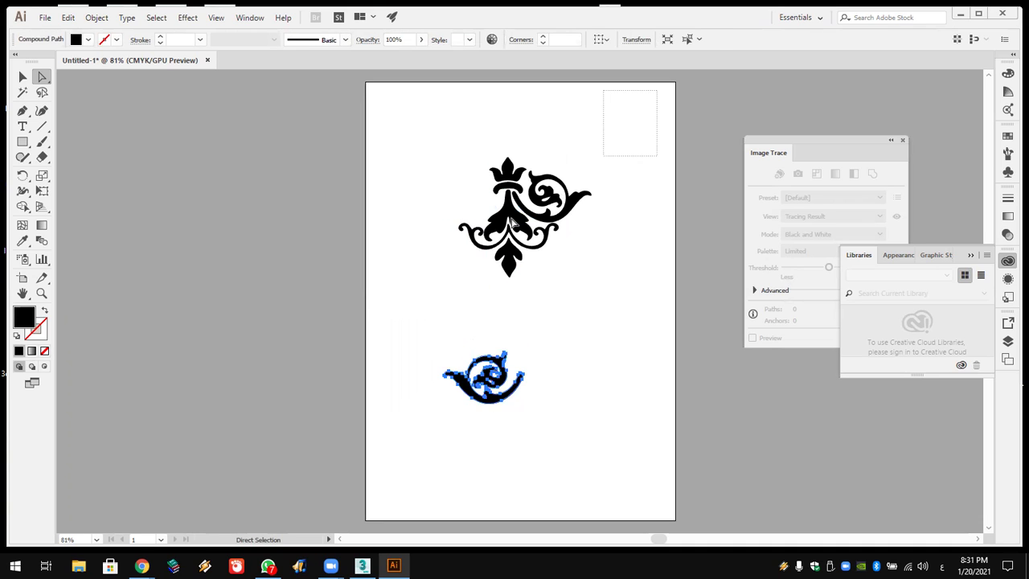
{"action": "left_click", "coordinate": [512, 224]}
{"action": "key", "text": "Delete"}
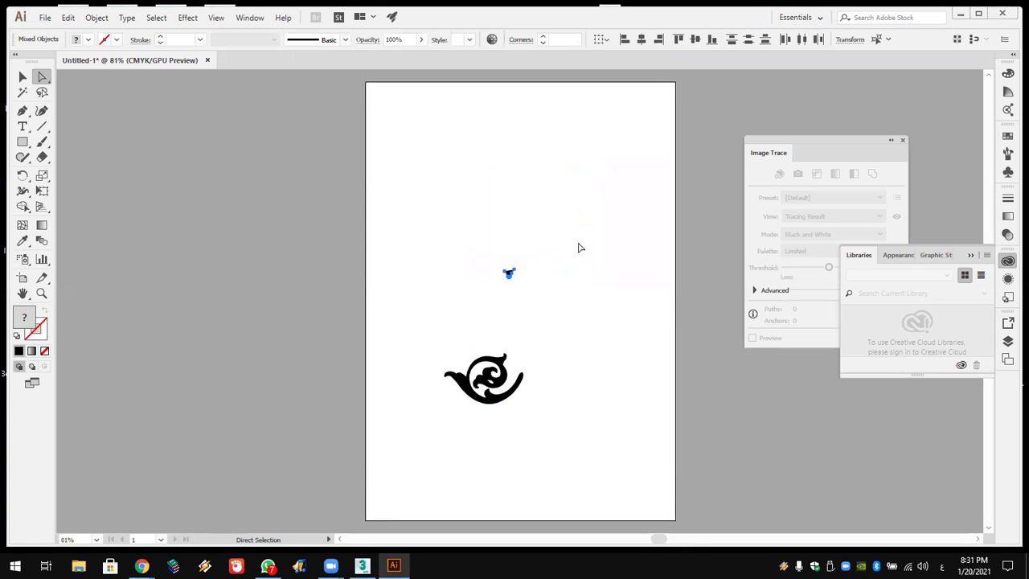
{"action": "key", "text": "Delete"}
{"action": "mouse_move", "coordinate": [472, 394]}
{"action": "left_mouse_down"}
{"action": "mouse_move", "coordinate": [528, 262]}
{"action": "mouse_move", "coordinate": [494, 258]}
{"action": "left_mouse_up"}
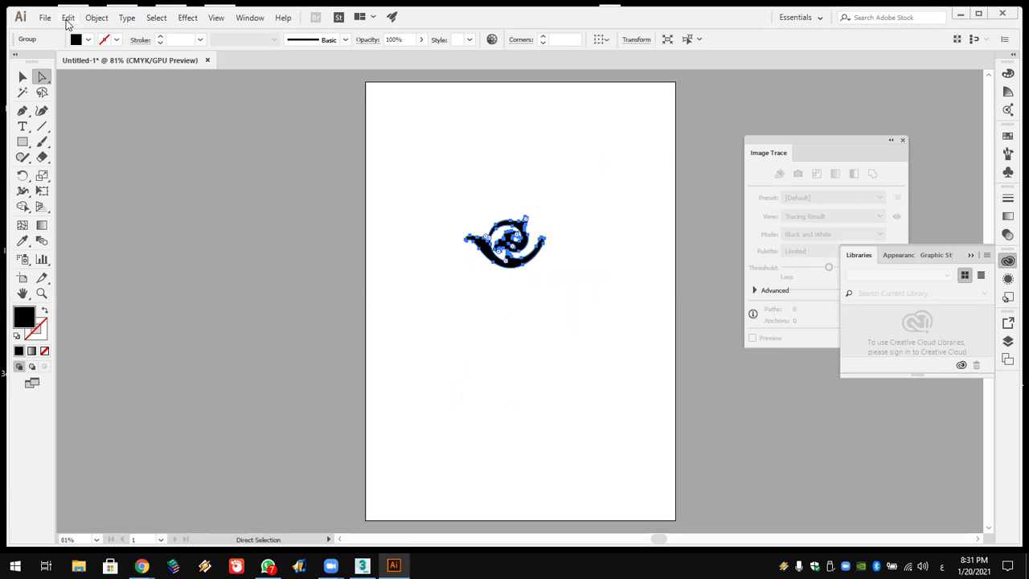
{"action": "left_click", "coordinate": [47, 17]}
{"action": "mouse_move", "coordinate": [211, 245]}
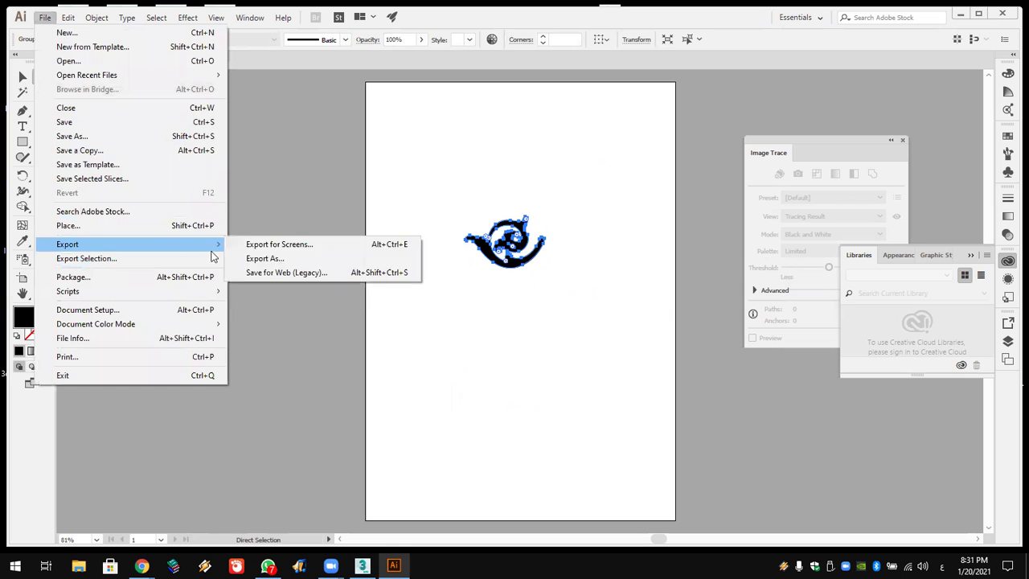
{"action": "left_click", "coordinate": [251, 259]}
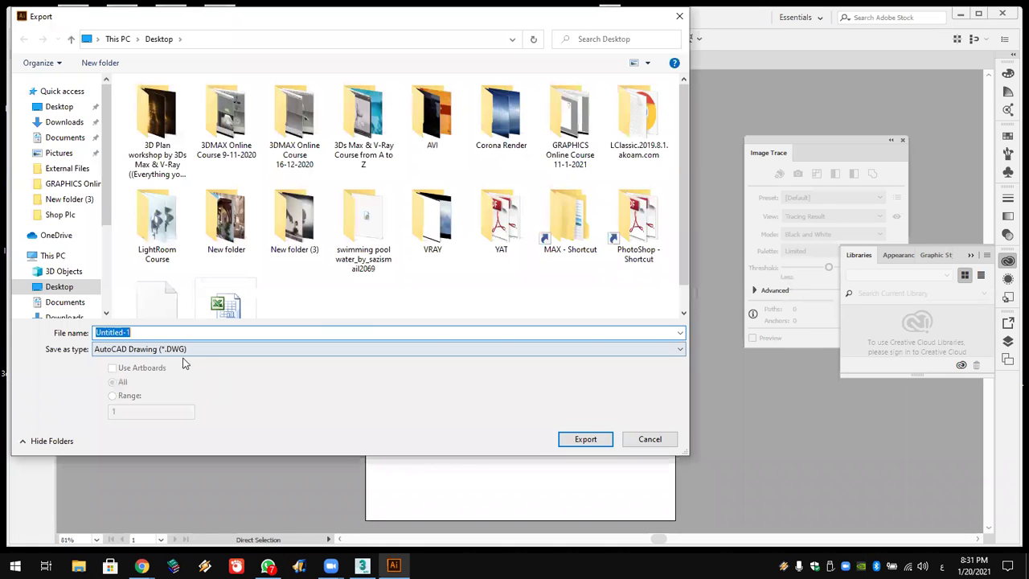
{"action": "left_click", "coordinate": [646, 443]}
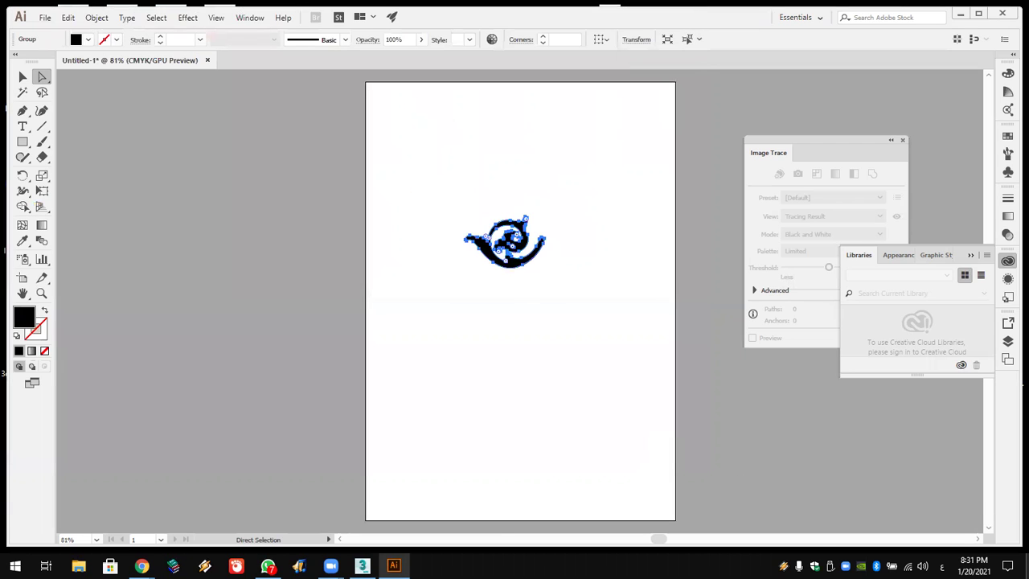
Step: Close Illustrator without saving and import the desktop's Untitled-1 DWG file into the Perspective view of 3ds Max
{"action": "left_click", "coordinate": [1005, 18]}
{"action": "left_click", "coordinate": [582, 299]}
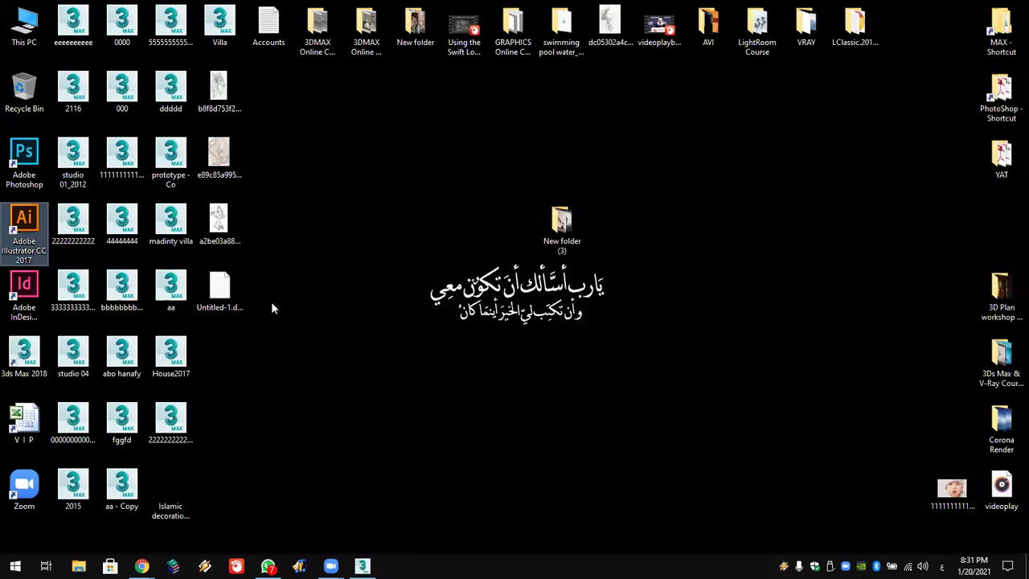
{"action": "left_click_drag", "start_coordinate": [221, 290], "coordinate": [537, 432]}
{"action": "left_click_drag", "start_coordinate": [635, 359], "coordinate": [641, 361]}
{"action": "left_click", "coordinate": [648, 363]}
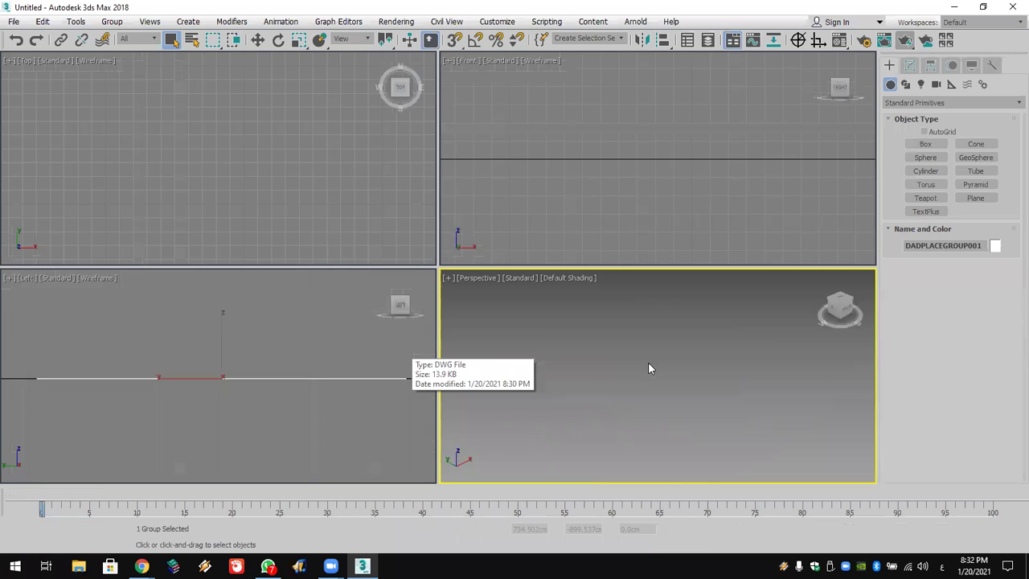
{"action": "left_click", "coordinate": [1013, 529]}
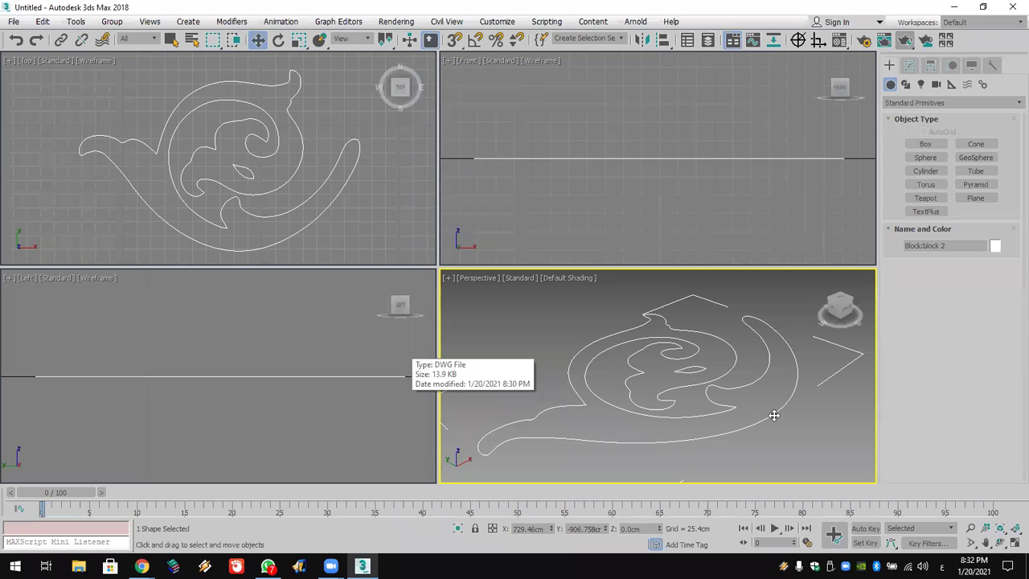
Step: Convert the imported scroll shape to an Editable Poly
{"action": "right_click", "coordinate": [769, 354]}
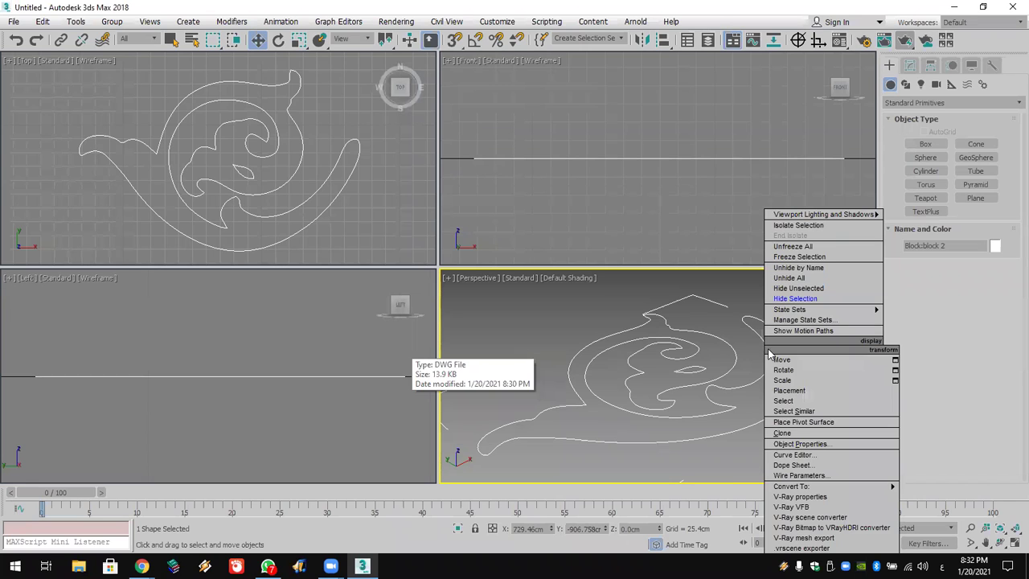
{"action": "mouse_move", "coordinate": [812, 488]}
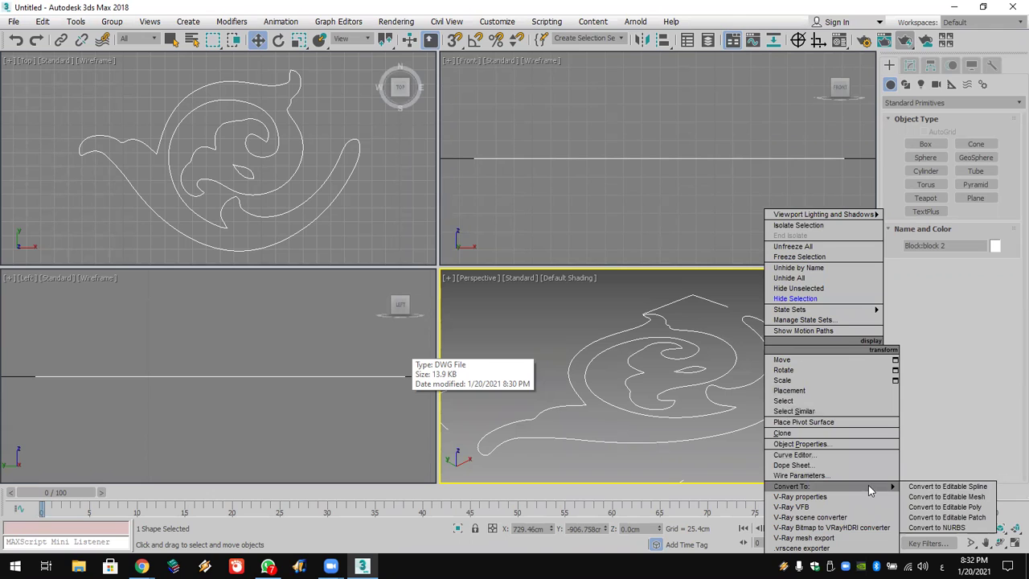
{"action": "left_click", "coordinate": [965, 513]}
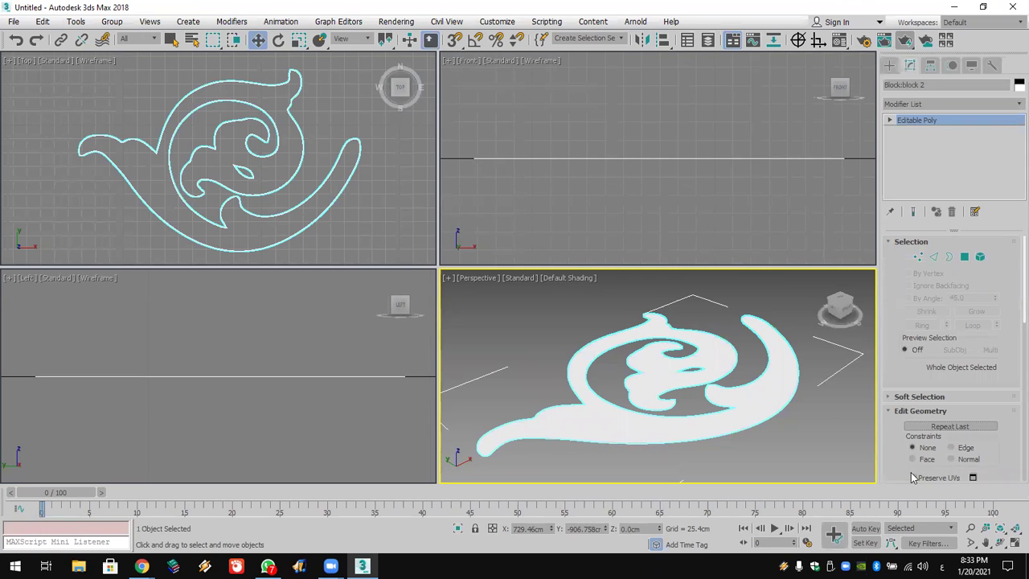
Step: Select the scroll's flat face at Polygon level and extrude it upward into a thick solid ornament
{"action": "left_click_drag", "start_coordinate": [911, 472], "coordinate": [894, 266]}
{"action": "left_click", "coordinate": [889, 120]}
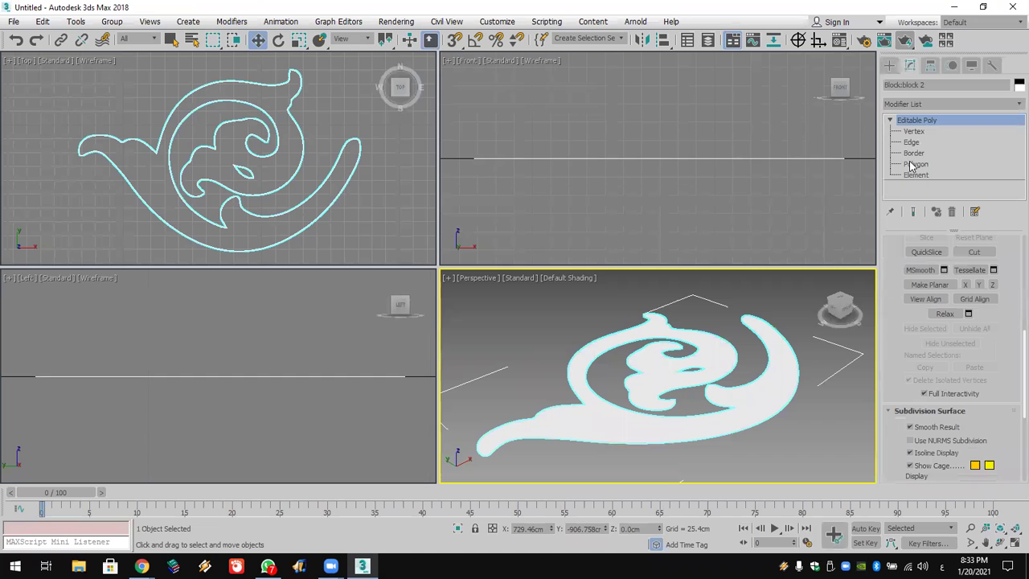
{"action": "left_click", "coordinate": [915, 164]}
{"action": "left_click", "coordinate": [737, 413]}
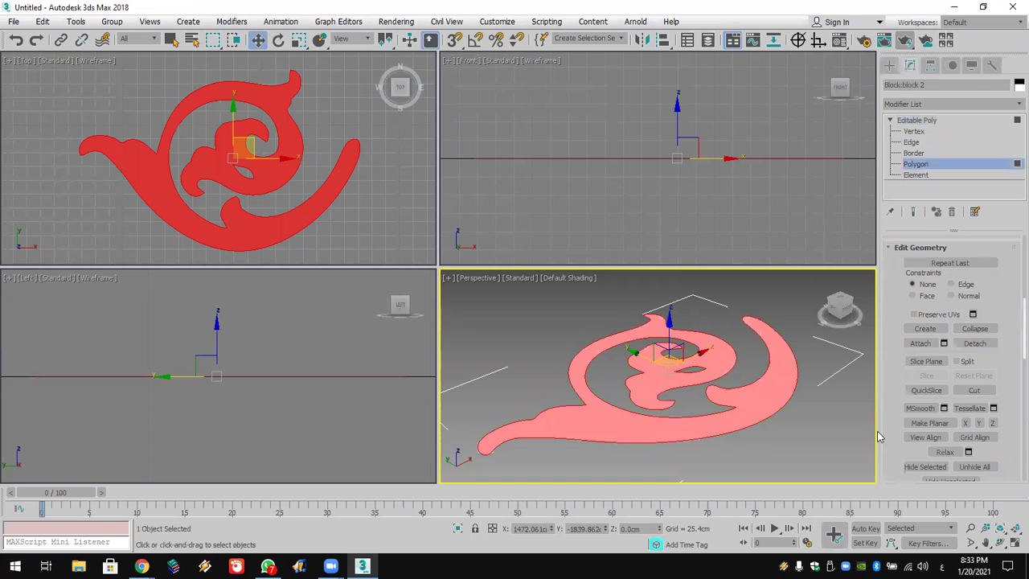
{"action": "left_click_drag", "start_coordinate": [898, 375], "coordinate": [911, 165]}
{"action": "scroll", "coordinate": [933, 375], "scroll_direction": "up", "scroll_amount": 10}
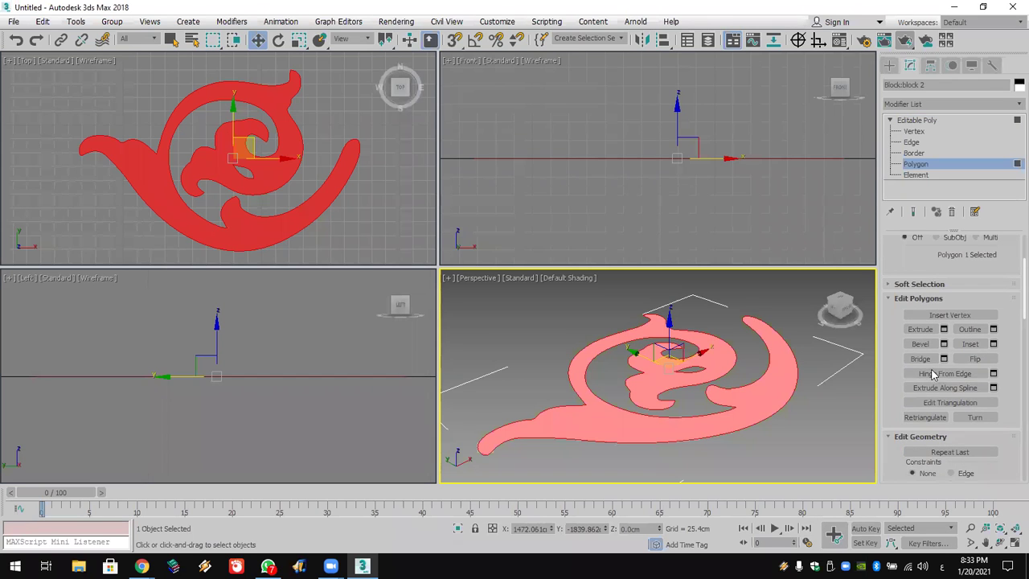
{"action": "left_click", "coordinate": [920, 329]}
{"action": "left_click_drag", "start_coordinate": [784, 386], "coordinate": [786, 304]}
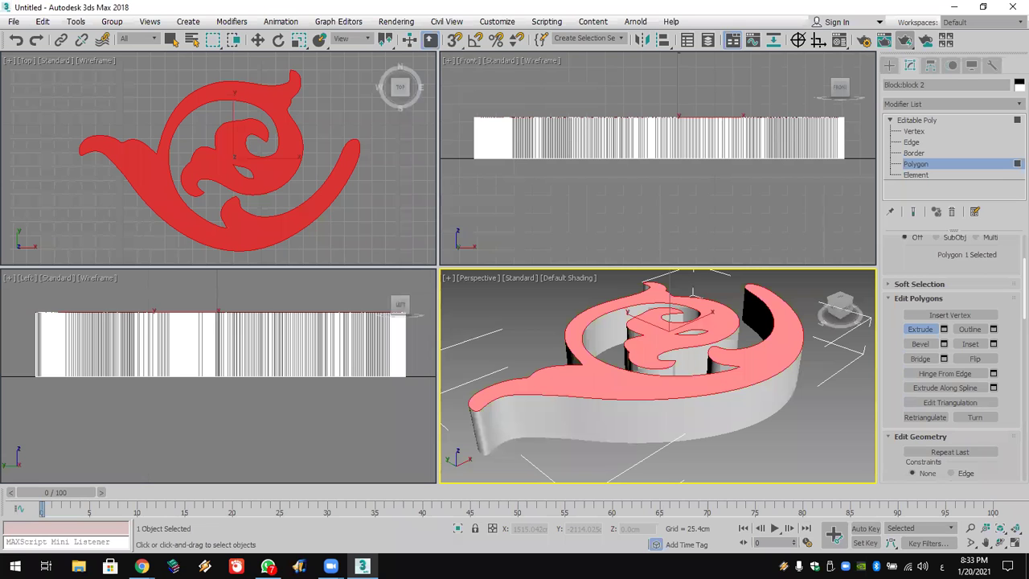
{"action": "left_click", "coordinate": [1000, 543]}
{"action": "mouse_move", "coordinate": [693, 359]}
{"action": "left_mouse_down"}
{"action": "mouse_move", "coordinate": [655, 436]}
{"action": "mouse_move", "coordinate": [670, 392]}
{"action": "mouse_move", "coordinate": [771, 423]}
{"action": "mouse_move", "coordinate": [773, 375]}
{"action": "mouse_move", "coordinate": [754, 365]}
{"action": "mouse_move", "coordinate": [687, 370]}
{"action": "left_mouse_up"}
{"action": "right_click", "coordinate": [733, 366]}
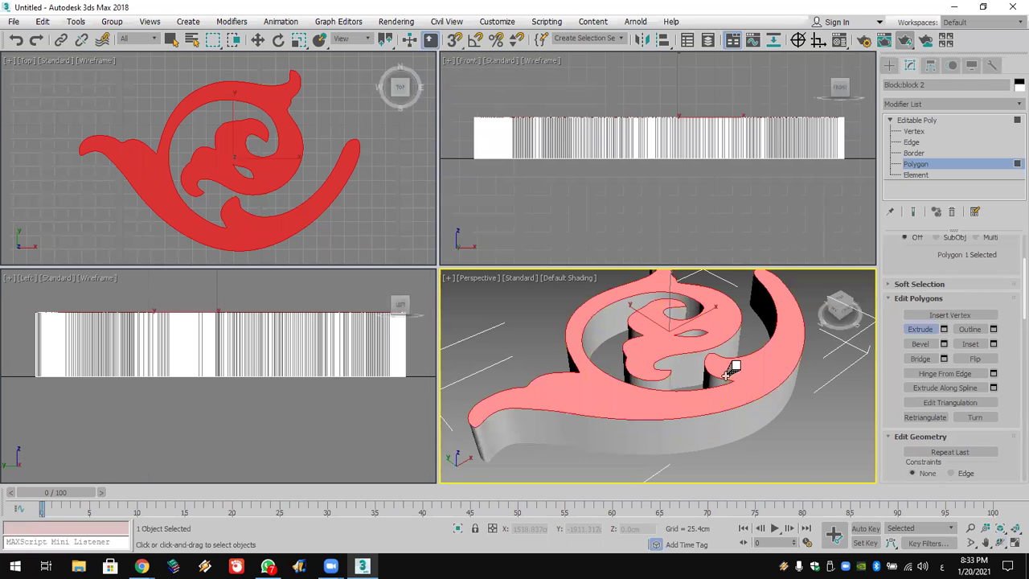
{"action": "mouse_move", "coordinate": [730, 363]}
{"action": "middle_mouse_down", "text": "alt"}
{"action": "mouse_move", "coordinate": [724, 394]}
{"action": "mouse_move", "coordinate": [719, 375]}
{"action": "middle_mouse_up", "text": "alt"}
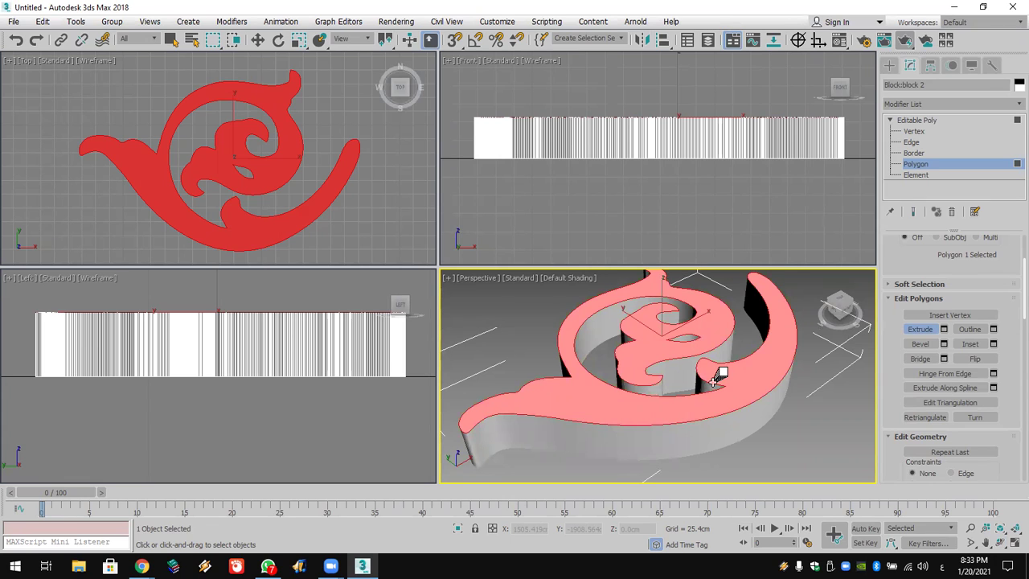
Step: Reset the 3ds Max scene without saving the extruded scroll
{"action": "left_click", "coordinate": [19, 38]}
{"action": "left_click", "coordinate": [16, 21]}
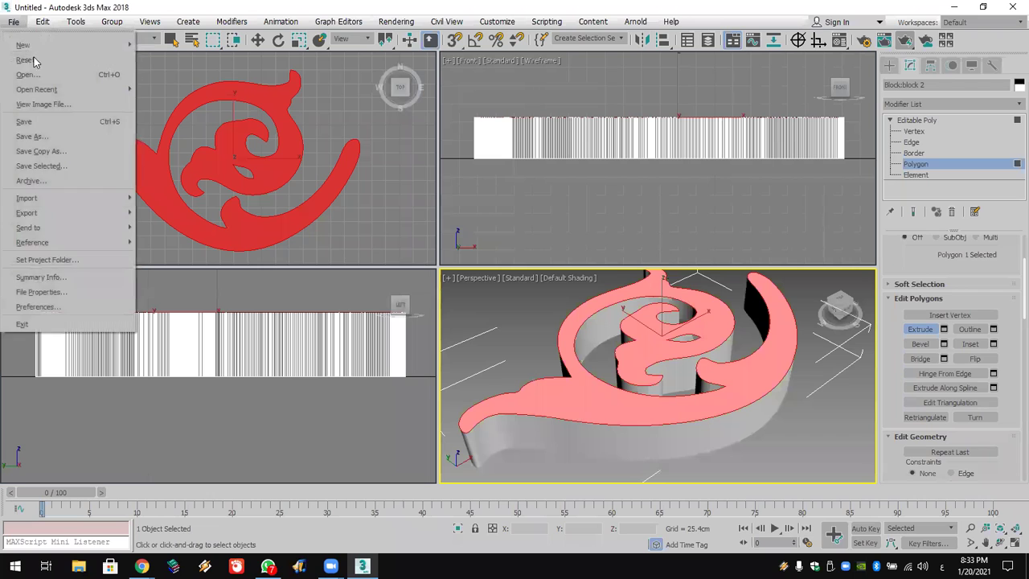
{"action": "left_click", "coordinate": [28, 60]}
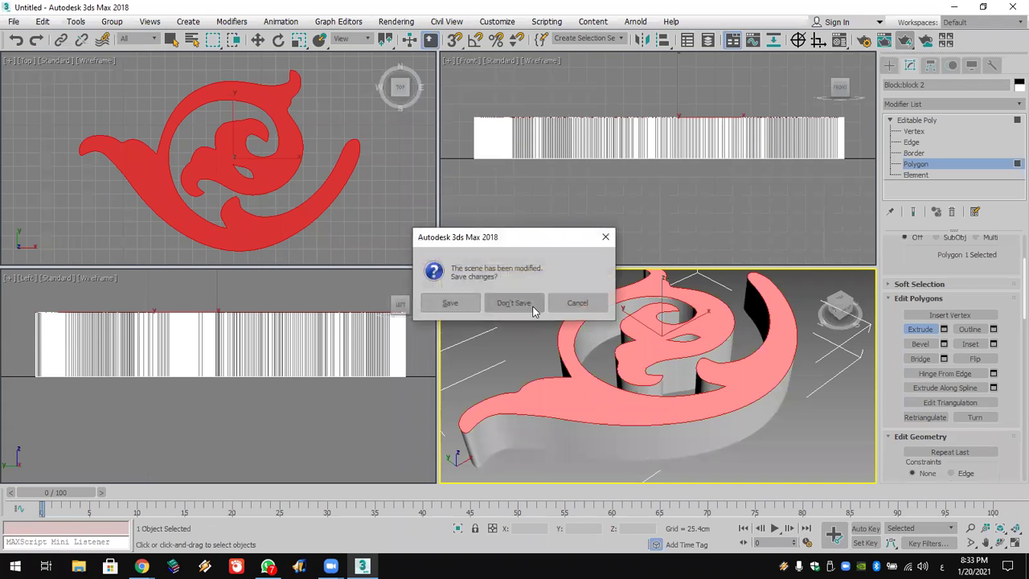
{"action": "left_click", "coordinate": [514, 303]}
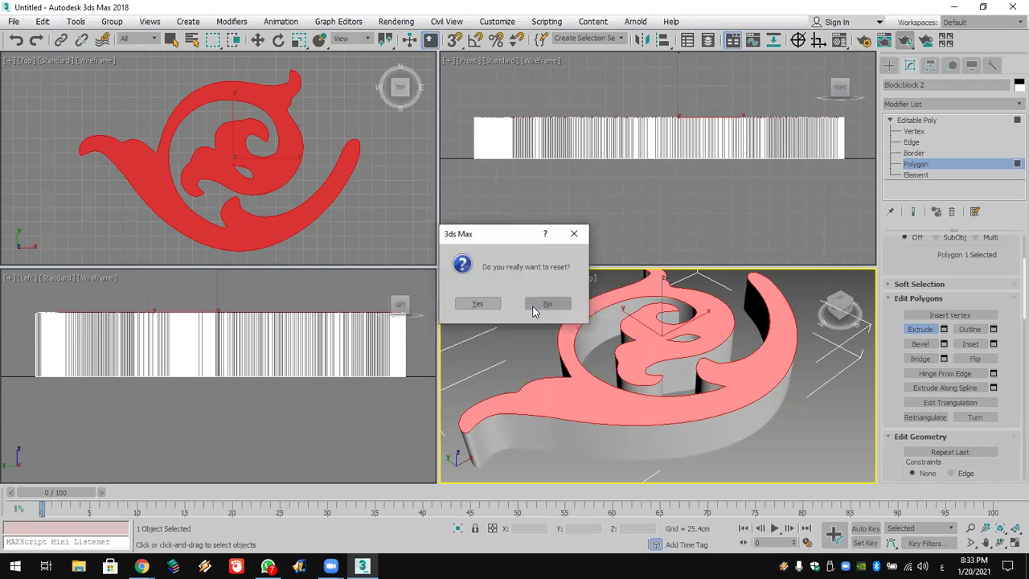
{"action": "left_click", "coordinate": [478, 303]}
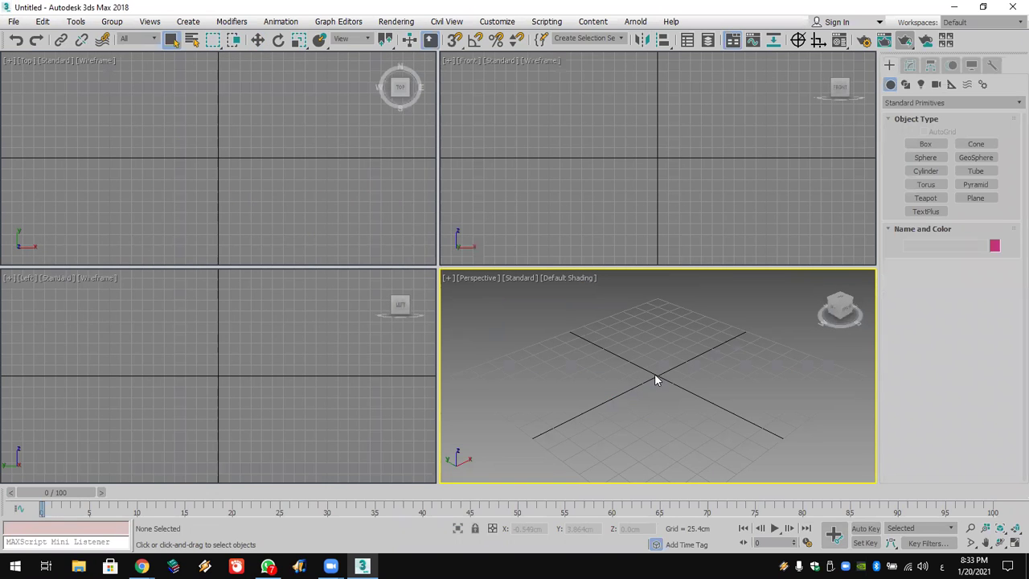
Step: Create a box around the origin in the Top view, about 236 cm long, 364 cm wide and 144 cm high
{"action": "left_click", "coordinate": [925, 146]}
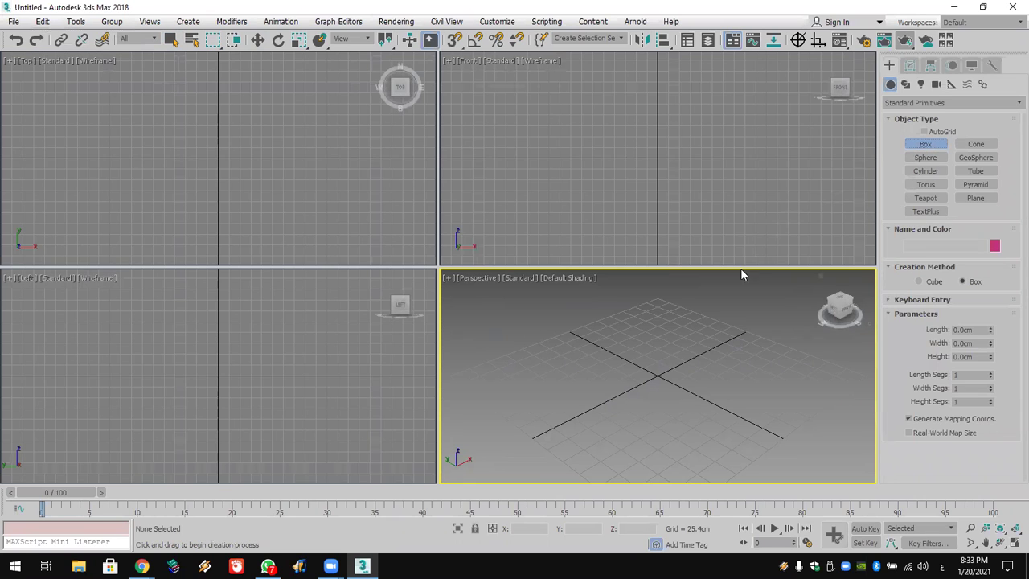
{"action": "left_click_drag", "start_coordinate": [149, 110], "coordinate": [305, 211]}
{"action": "left_click", "coordinate": [316, 148]}
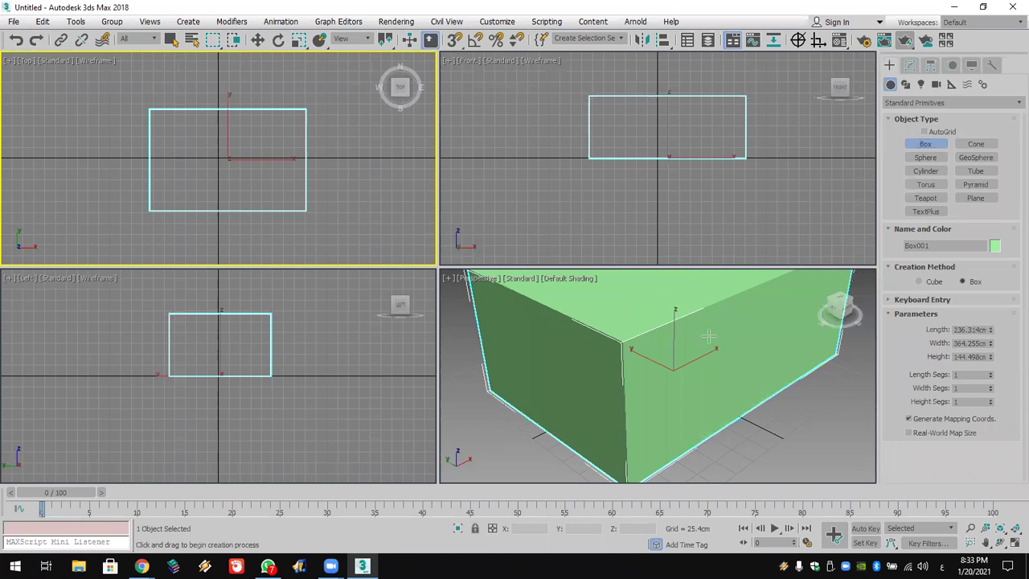
{"action": "left_click", "coordinate": [681, 375]}
{"action": "scroll", "coordinate": [687, 368], "scroll_direction": "down", "scroll_amount": 5}
{"action": "scroll", "coordinate": [649, 393], "scroll_direction": "down", "scroll_amount": 2}
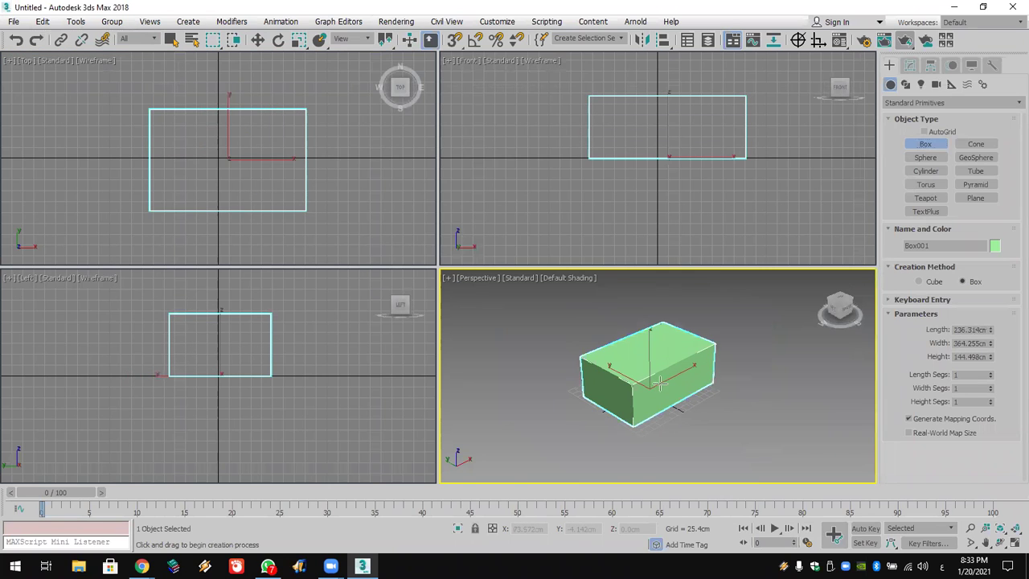
{"action": "right_click", "coordinate": [660, 384]}
Step: Convert the new box to an Editable Poly
{"action": "right_click", "coordinate": [664, 352]}
{"action": "mouse_move", "coordinate": [749, 489]}
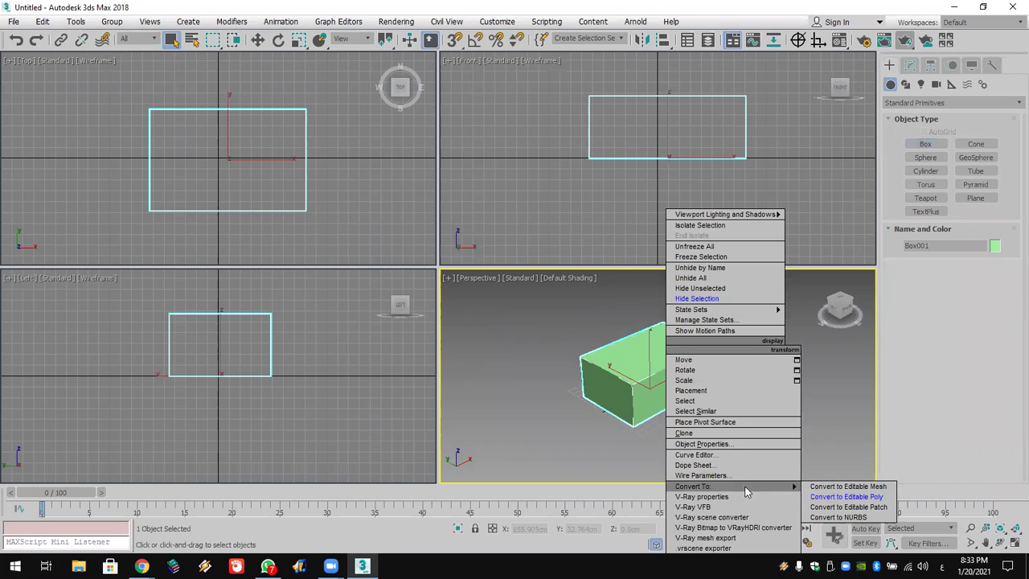
{"action": "left_click", "coordinate": [844, 496]}
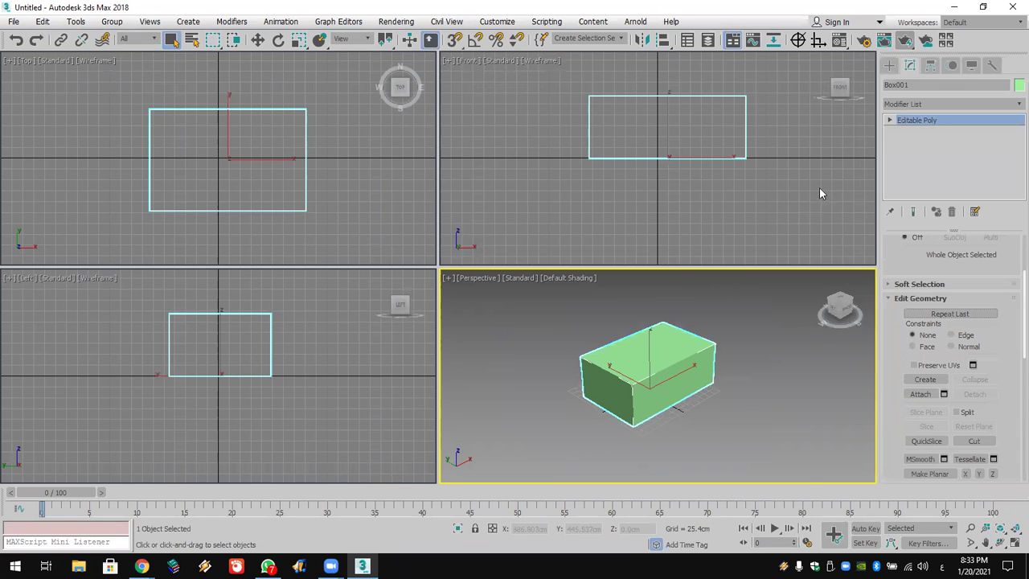
Step: At Polygon level, select the loop of four side faces around the box, and clear the selection
{"action": "left_click", "coordinate": [890, 119]}
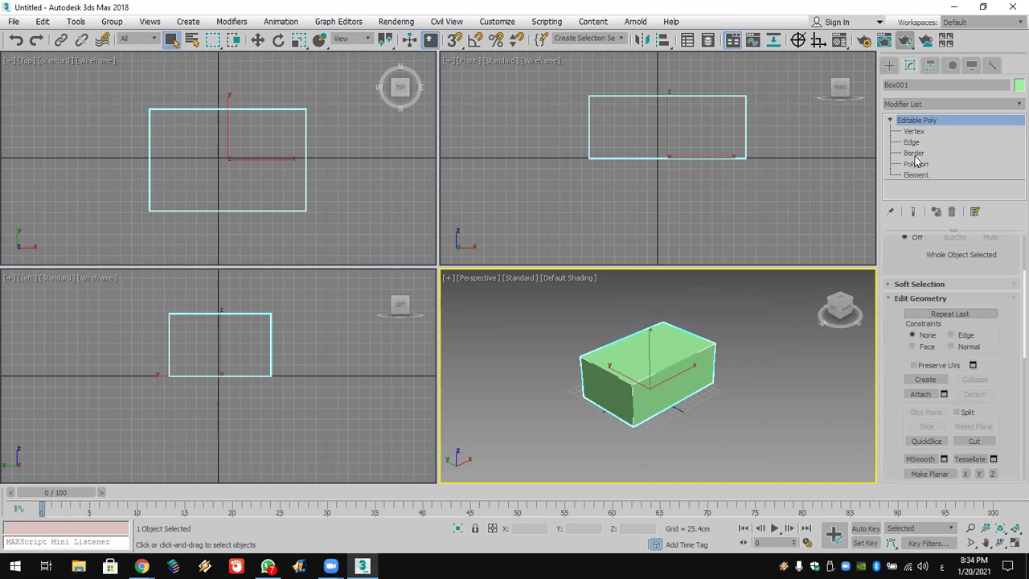
{"action": "left_click", "coordinate": [915, 164]}
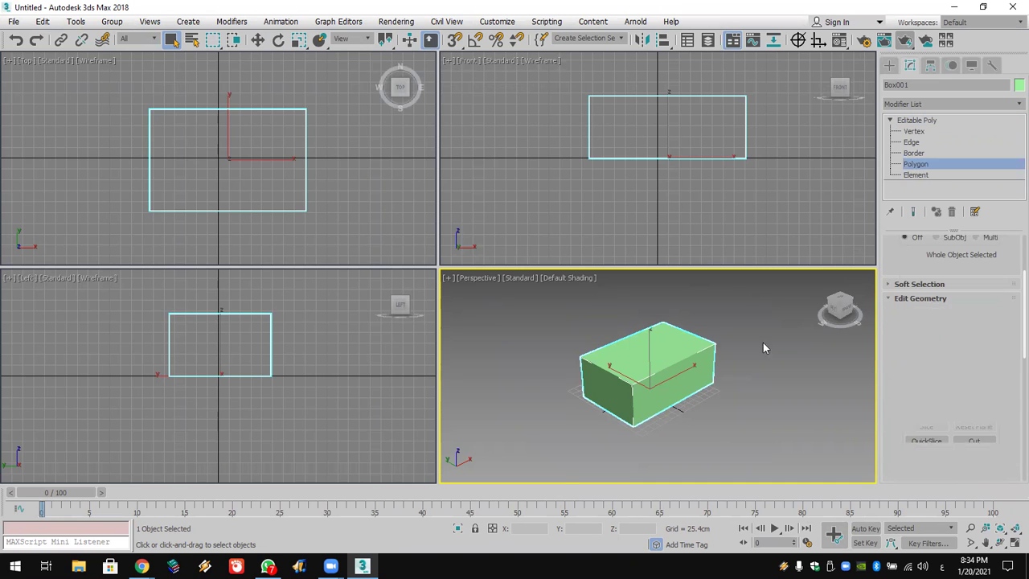
{"action": "left_click", "coordinate": [669, 395]}
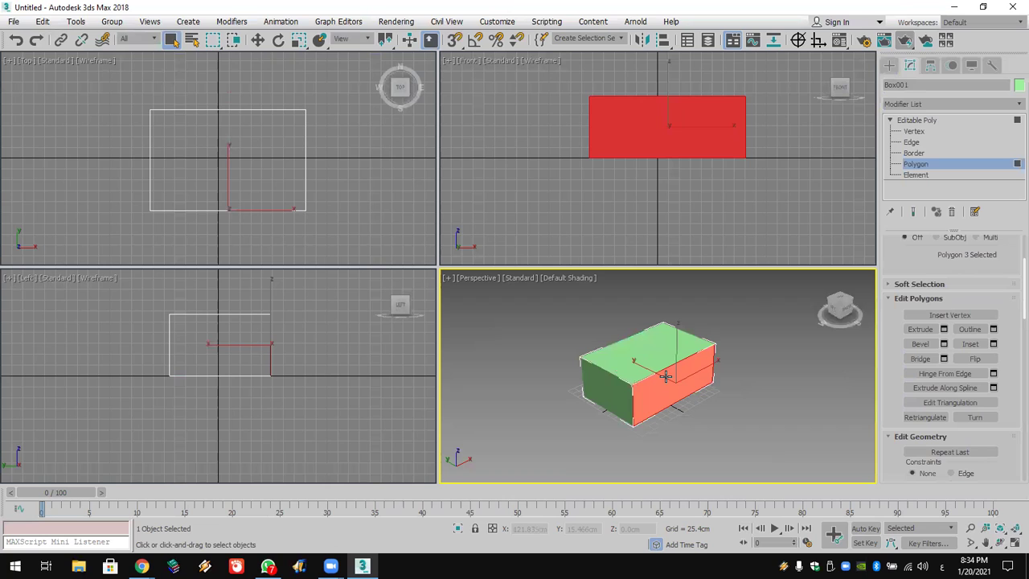
{"action": "left_click", "coordinate": [672, 383], "text": "shift"}
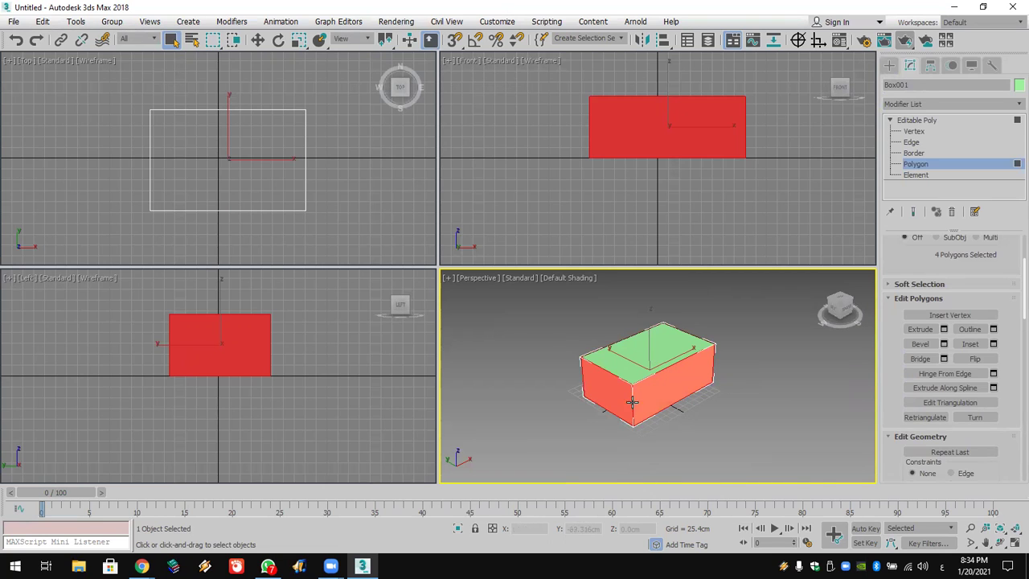
{"action": "left_click", "coordinate": [698, 426]}
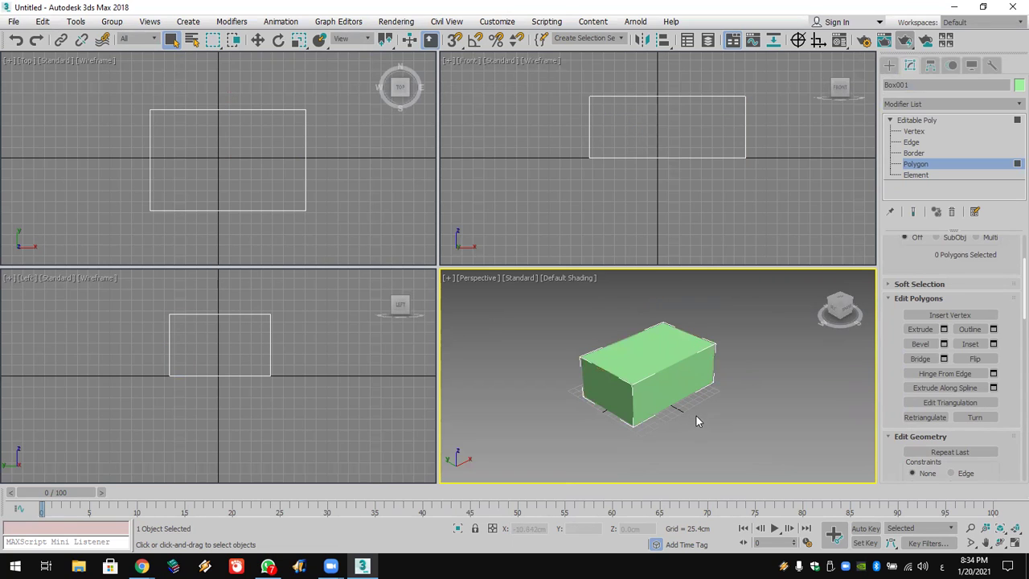
Step: Select the box's long front side face alone at Polygon level
{"action": "left_click", "coordinate": [675, 379]}
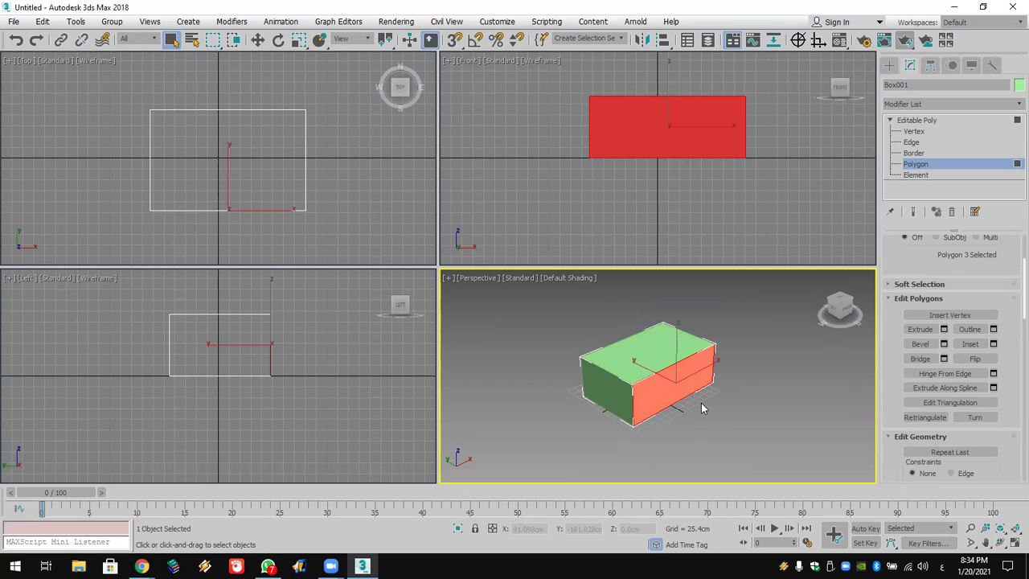
{"action": "left_click", "coordinate": [701, 409]}
{"action": "left_click", "coordinate": [679, 389]}
{"action": "scroll", "coordinate": [678, 367], "scroll_direction": "up", "scroll_amount": 3}
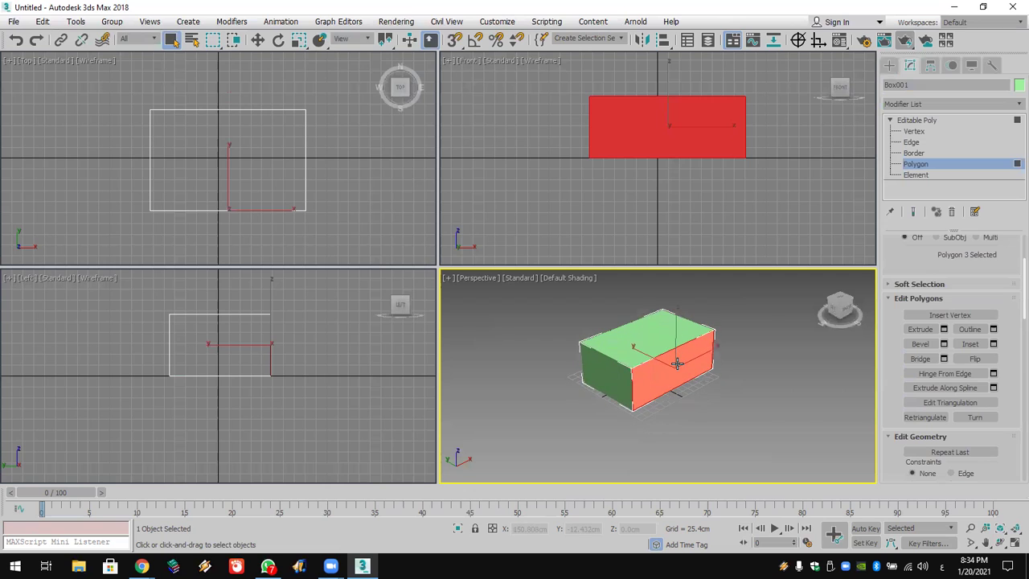
{"action": "middle_click_drag", "start_coordinate": [678, 364], "coordinate": [677, 375]}
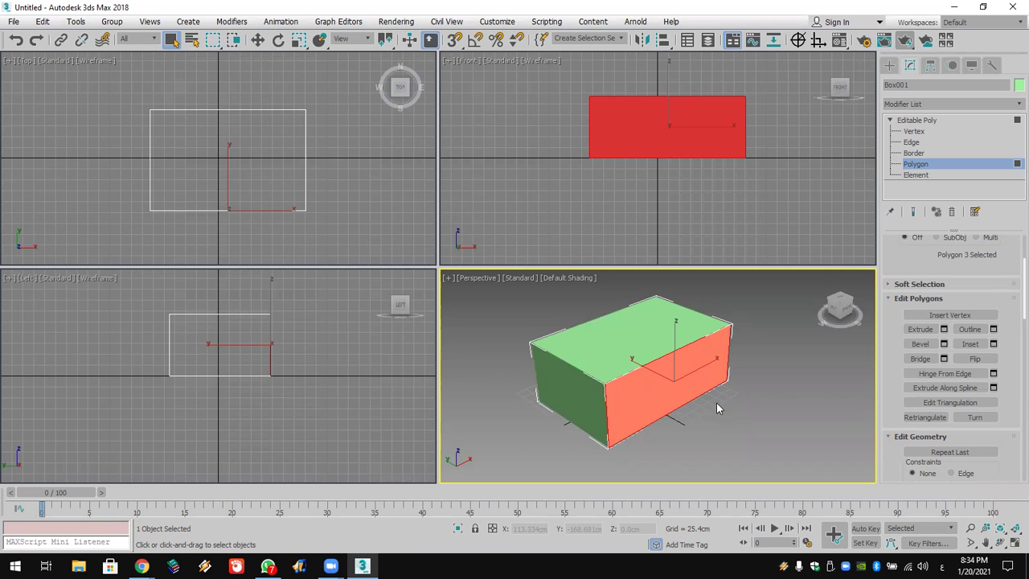
Step: Switch to Edge level and select the box's four vertical corner edges
{"action": "left_click", "coordinate": [912, 143]}
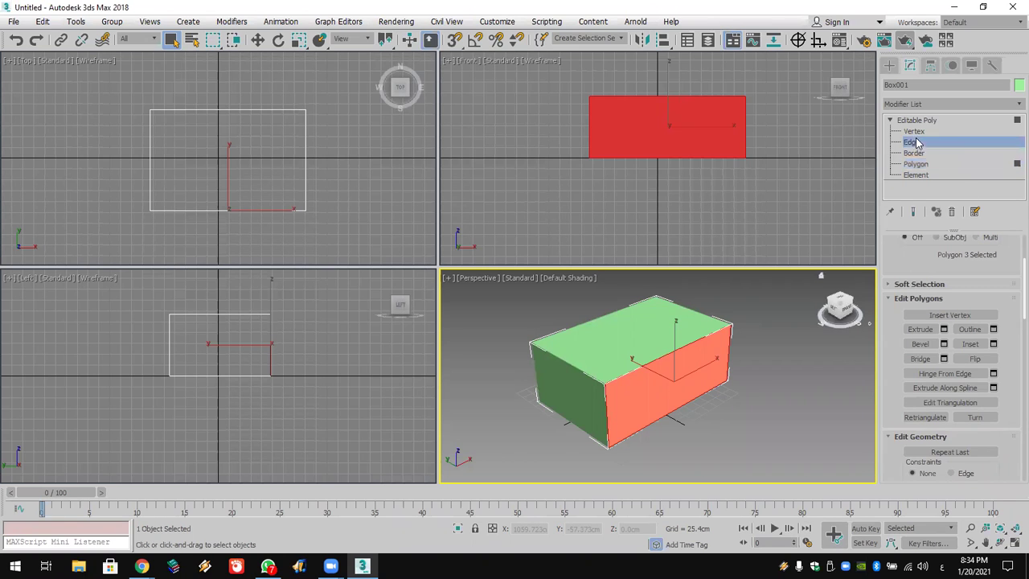
{"action": "left_click", "coordinate": [573, 365]}
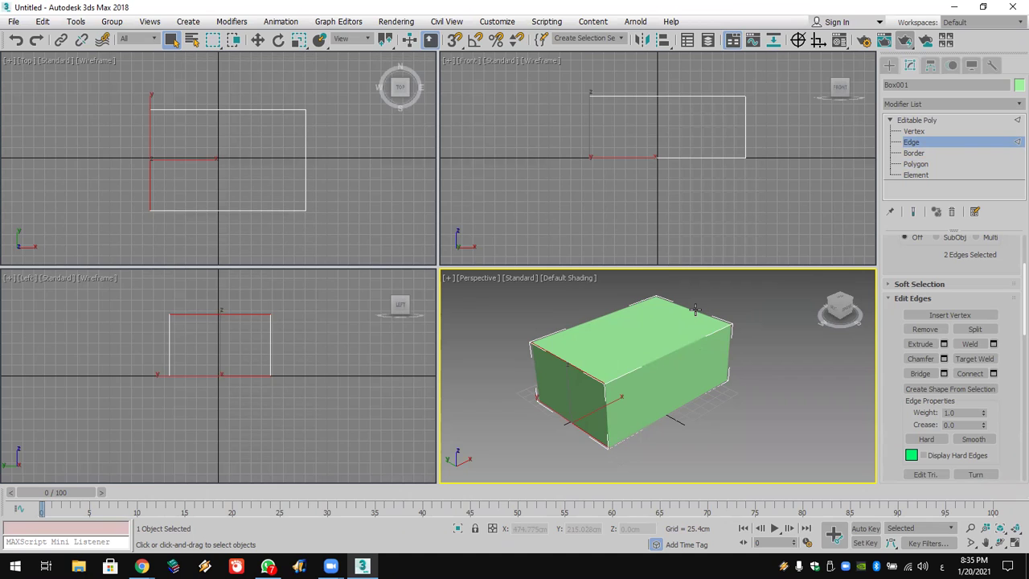
{"action": "left_click", "coordinate": [532, 398]}
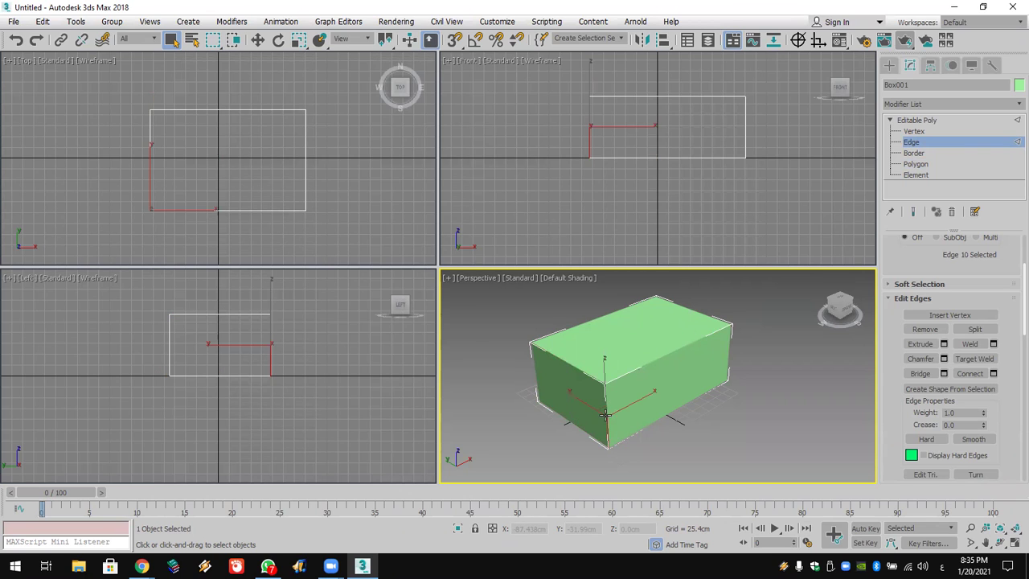
{"action": "left_click", "coordinate": [536, 384], "text": "ctrl"}
{"action": "left_click", "coordinate": [728, 360], "text": "ctrl"}
{"action": "left_click", "coordinate": [1000, 543]}
{"action": "left_click_drag", "start_coordinate": [692, 397], "coordinate": [596, 391]}
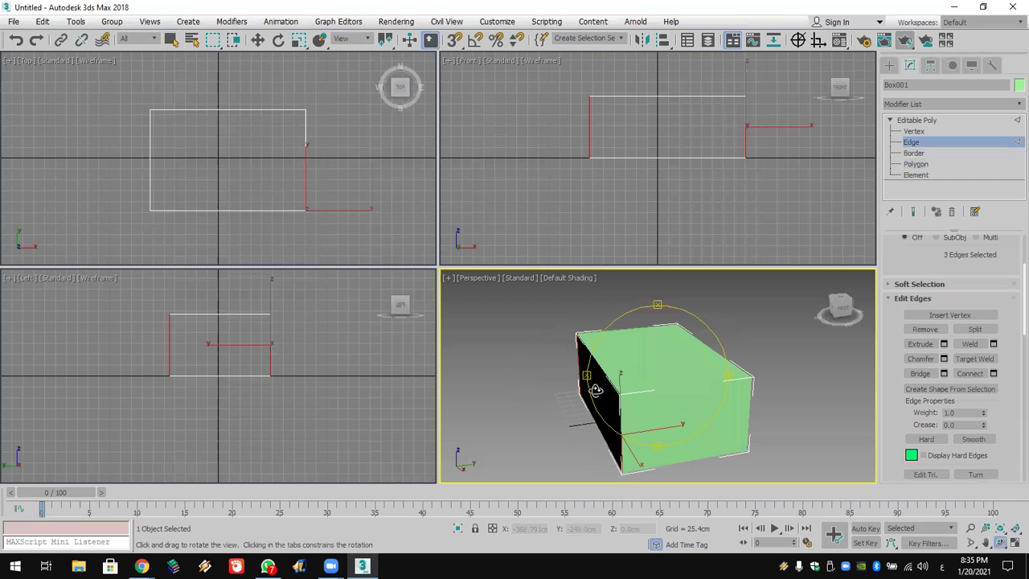
{"action": "right_click", "coordinate": [713, 421]}
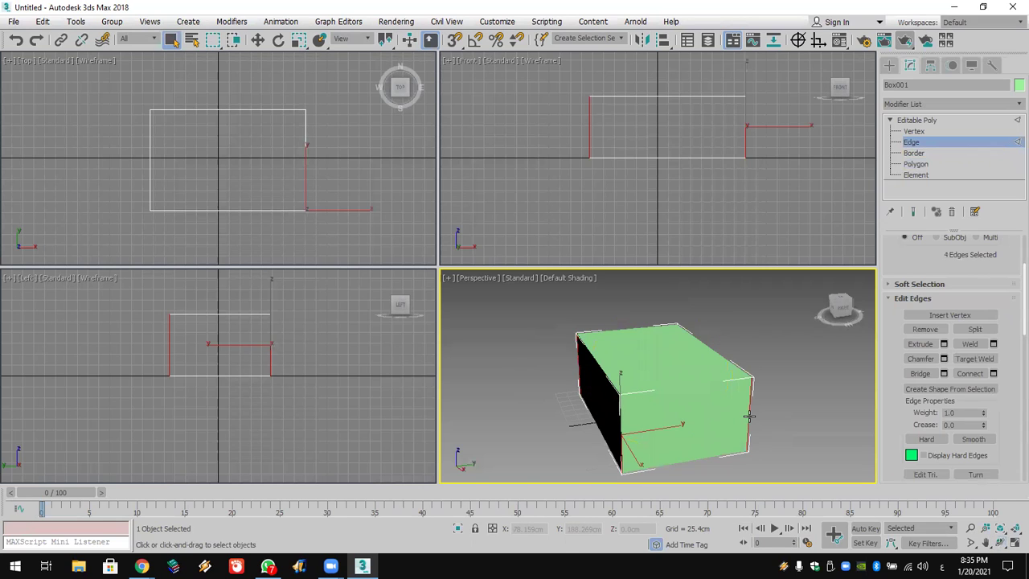
Step: Undo the last edge selection so that only three vertical corner edges are selected
{"action": "left_click", "coordinate": [1000, 543]}
{"action": "left_click_drag", "start_coordinate": [696, 382], "coordinate": [739, 392]}
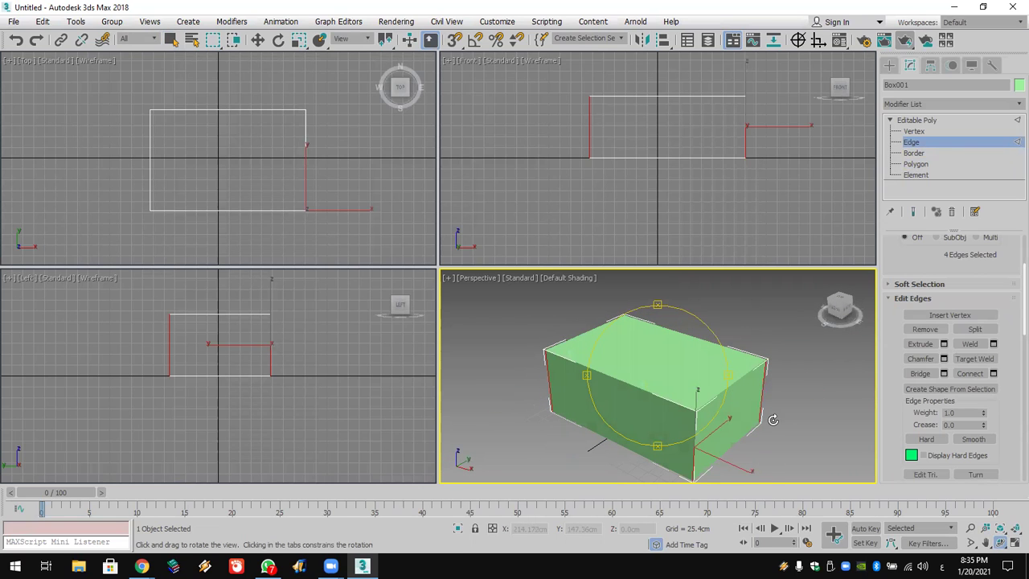
{"action": "right_click", "coordinate": [724, 443]}
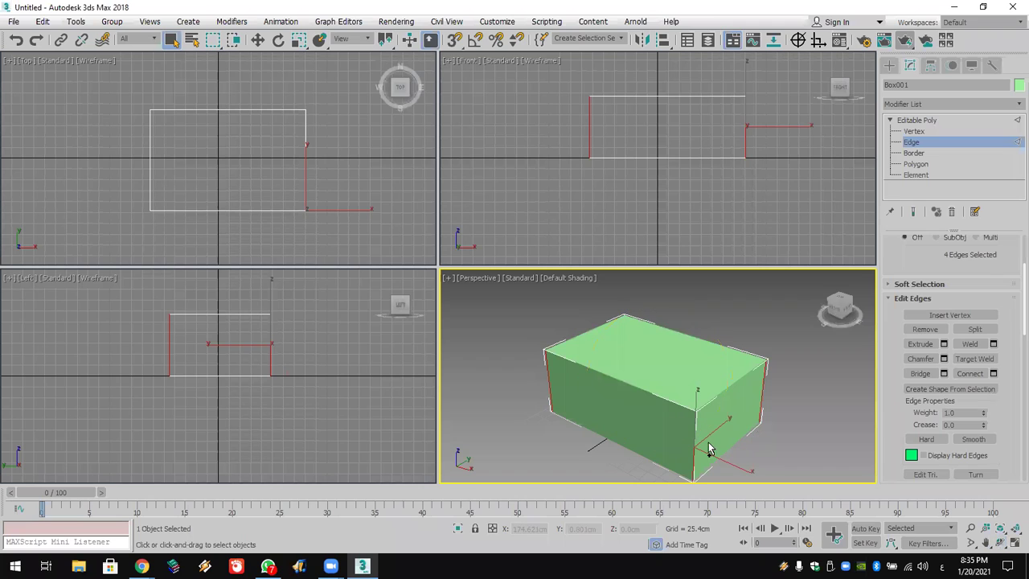
{"action": "key", "text": "ctrl+z"}
{"action": "left_click", "coordinate": [1000, 544]}
{"action": "left_click_drag", "start_coordinate": [733, 417], "coordinate": [904, 381]}
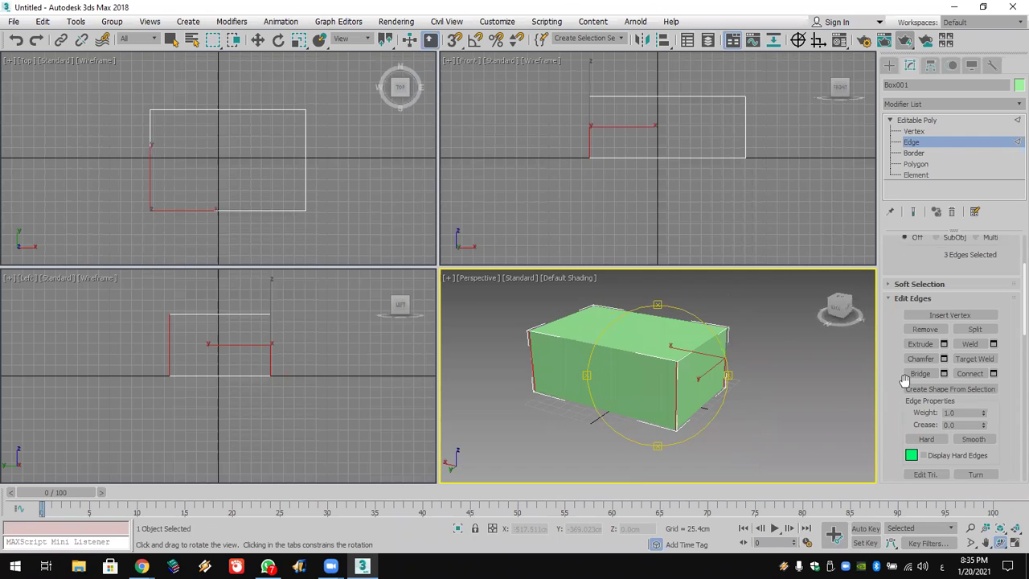
Step: Try connecting the three selected vertical edges with 5 segments, inspect the preview around the box, and cancel it
{"action": "left_click", "coordinate": [993, 374]}
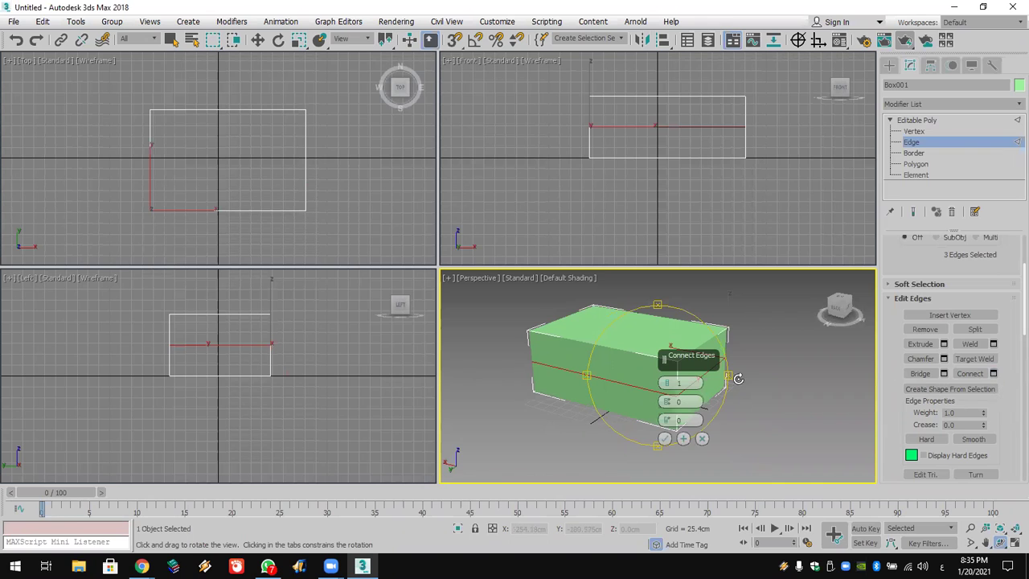
{"action": "left_click_drag", "start_coordinate": [685, 359], "coordinate": [792, 378]}
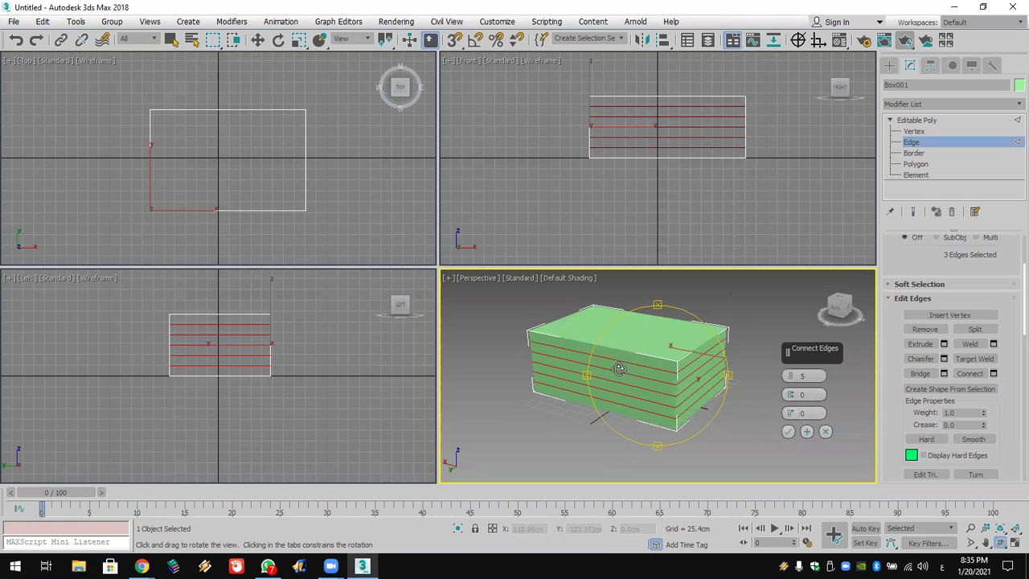
{"action": "left_click_drag", "start_coordinate": [587, 377], "coordinate": [470, 364]}
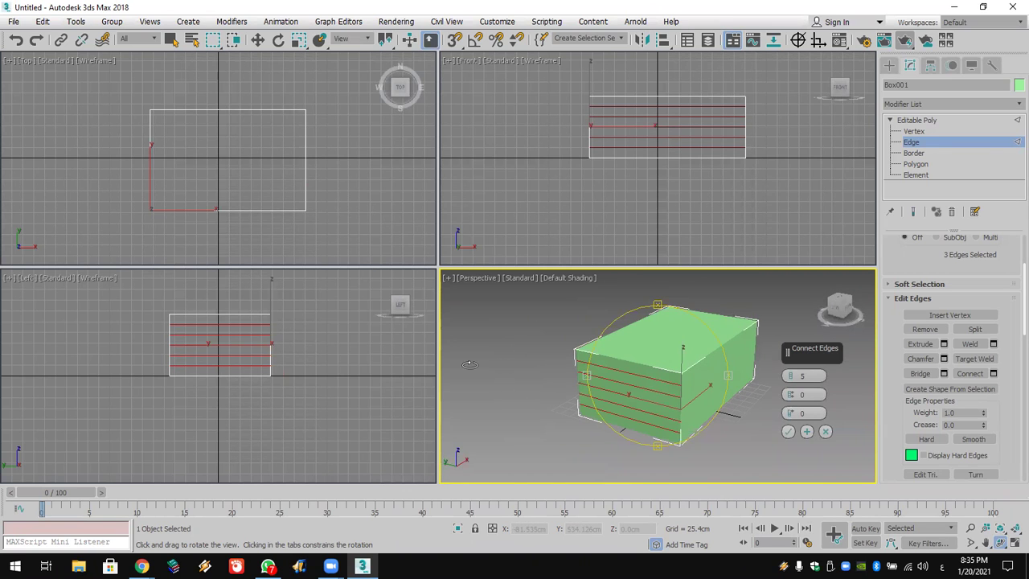
{"action": "left_click_drag", "start_coordinate": [635, 372], "coordinate": [596, 362]}
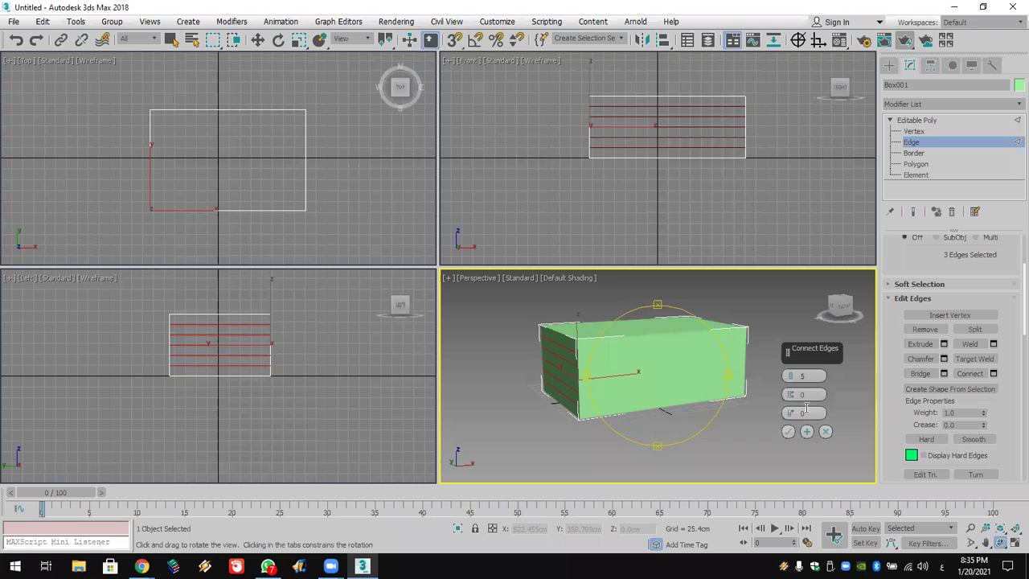
{"action": "left_click", "coordinate": [823, 431]}
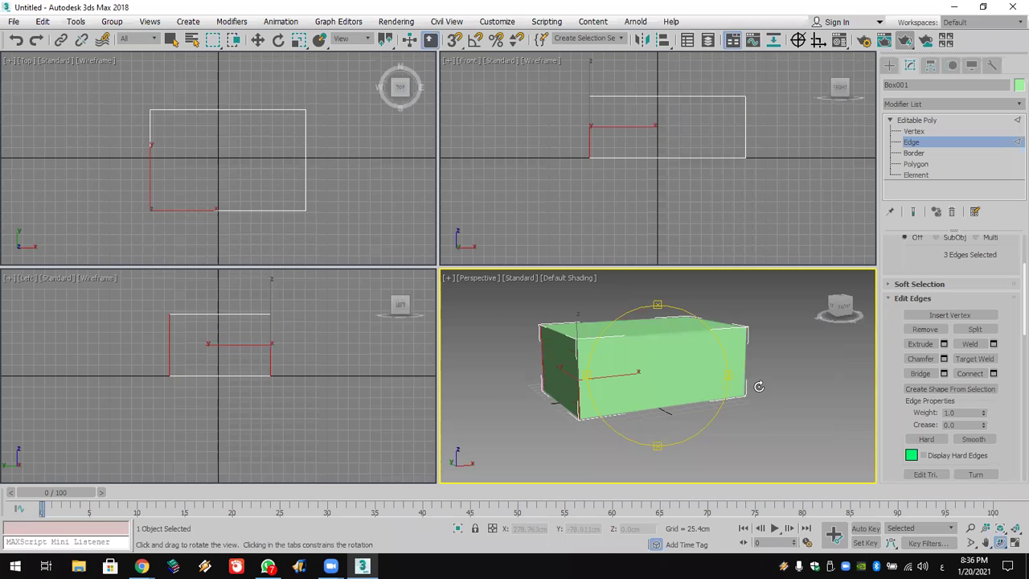
Step: Add the fourth vertical edge, preview connecting all four with 5 segments around the box, and discard the preview and selection
{"action": "right_click", "coordinate": [727, 387]}
{"action": "double_click", "coordinate": [745, 372]}
{"action": "left_click", "coordinate": [993, 374]}
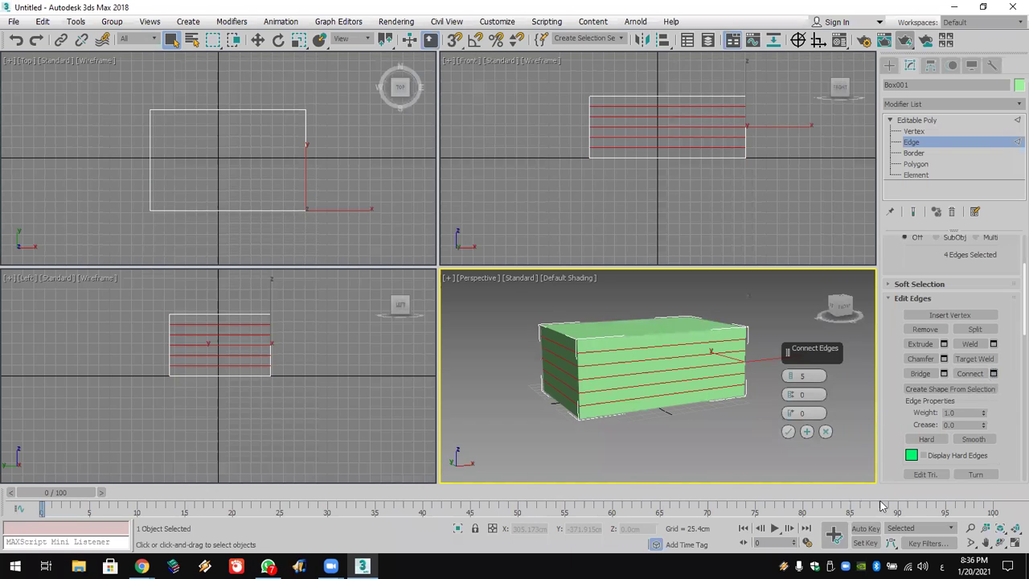
{"action": "left_click", "coordinate": [1000, 544]}
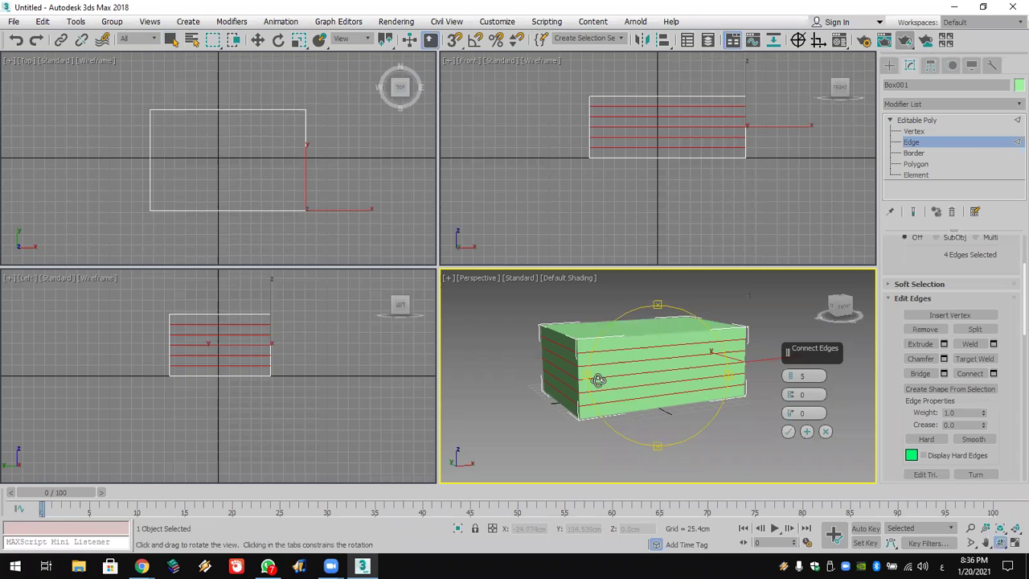
{"action": "left_click_drag", "start_coordinate": [587, 379], "coordinate": [614, 385]}
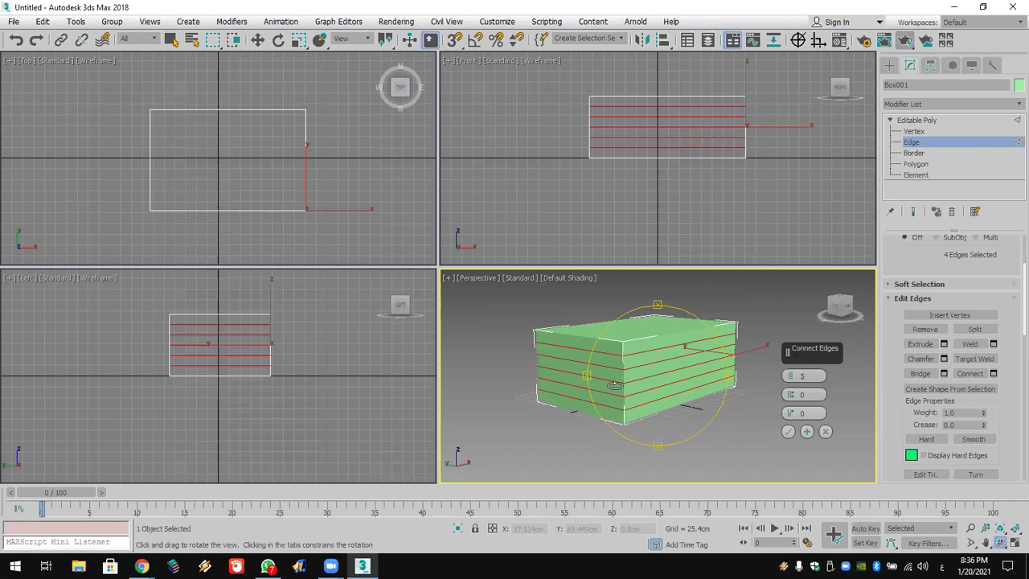
{"action": "left_click_drag", "start_coordinate": [491, 380], "coordinate": [672, 376]}
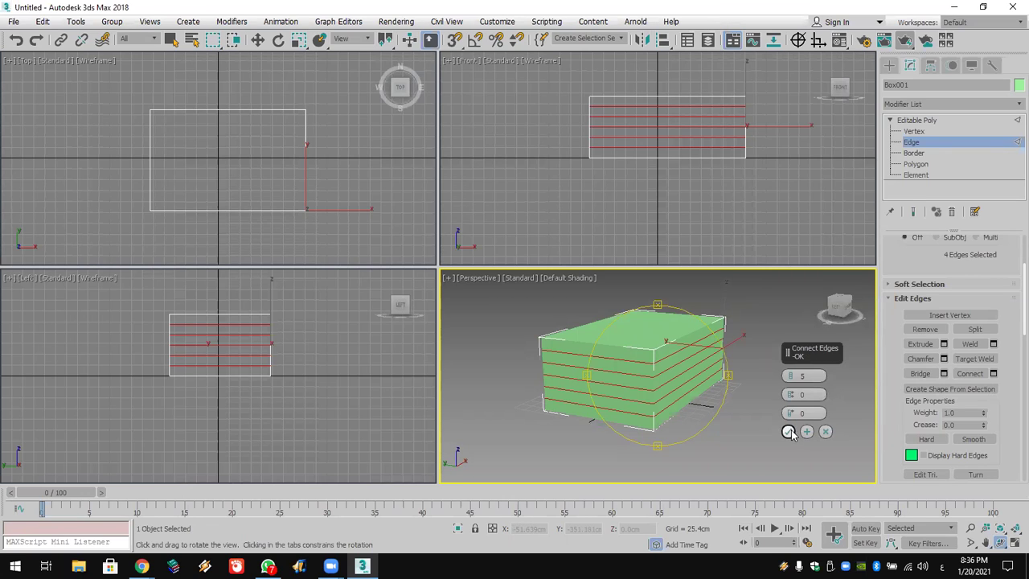
{"action": "left_click", "coordinate": [825, 432]}
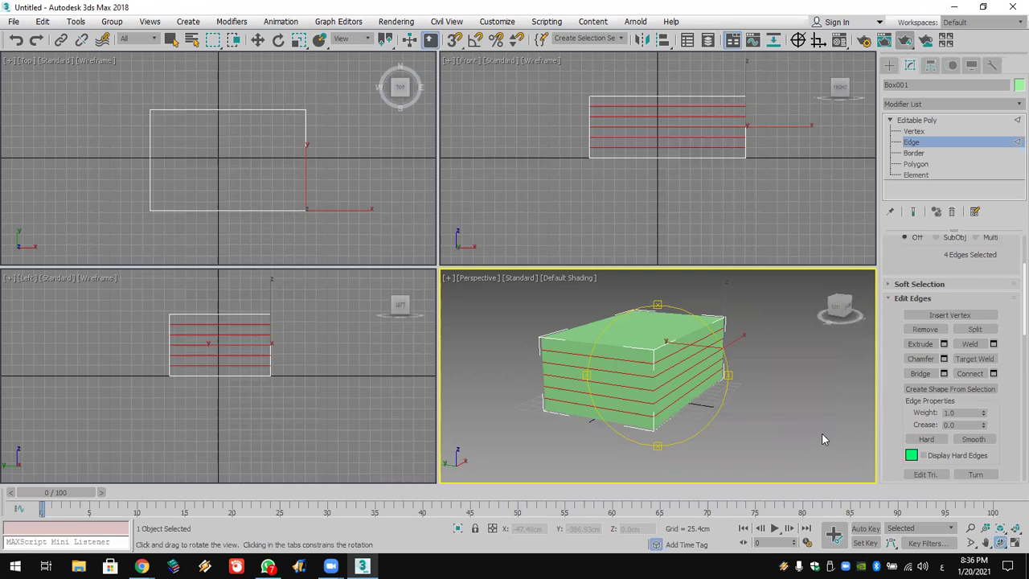
{"action": "key", "text": "q"}
{"action": "left_click", "coordinate": [685, 433]}
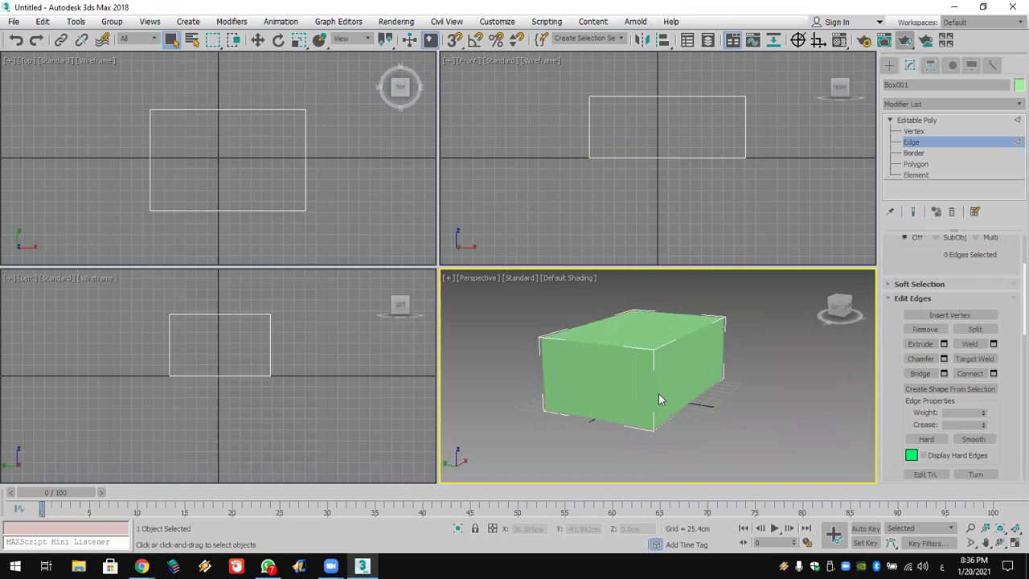
Step: Turn on edged-faces display in the Perspective view and select the two vertical edges of the box's short end face
{"action": "left_click", "coordinate": [655, 390]}
{"action": "key", "text": "F4"}
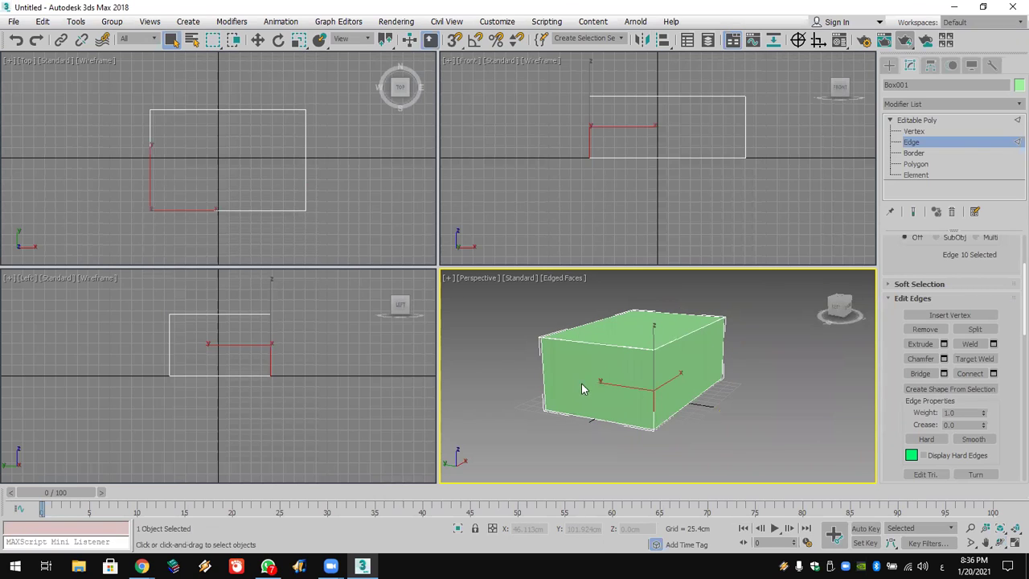
{"action": "left_click", "coordinate": [545, 378], "text": "ctrl"}
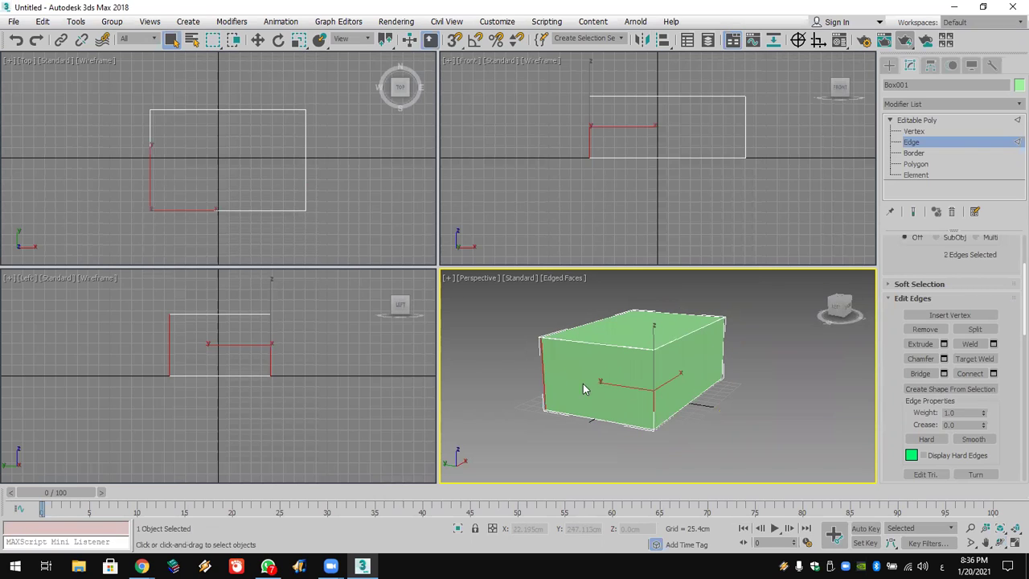
{"action": "left_click", "coordinate": [993, 373]}
{"action": "left_click", "coordinate": [787, 431]}
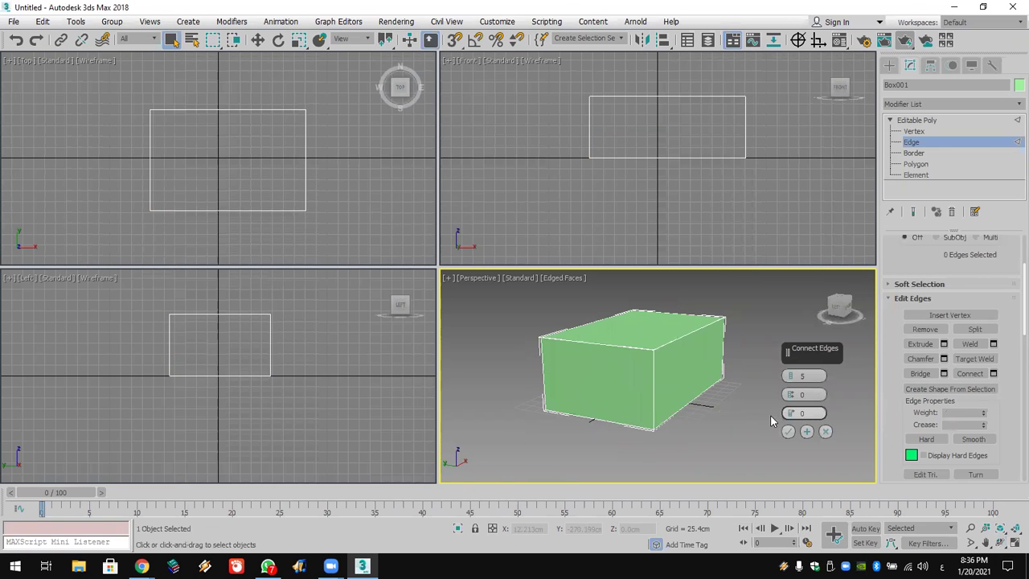
{"action": "left_click", "coordinate": [825, 432]}
Step: Select the two vertical edges of the box's short end face and connect them with 8 segments
{"action": "left_click", "coordinate": [654, 384]}
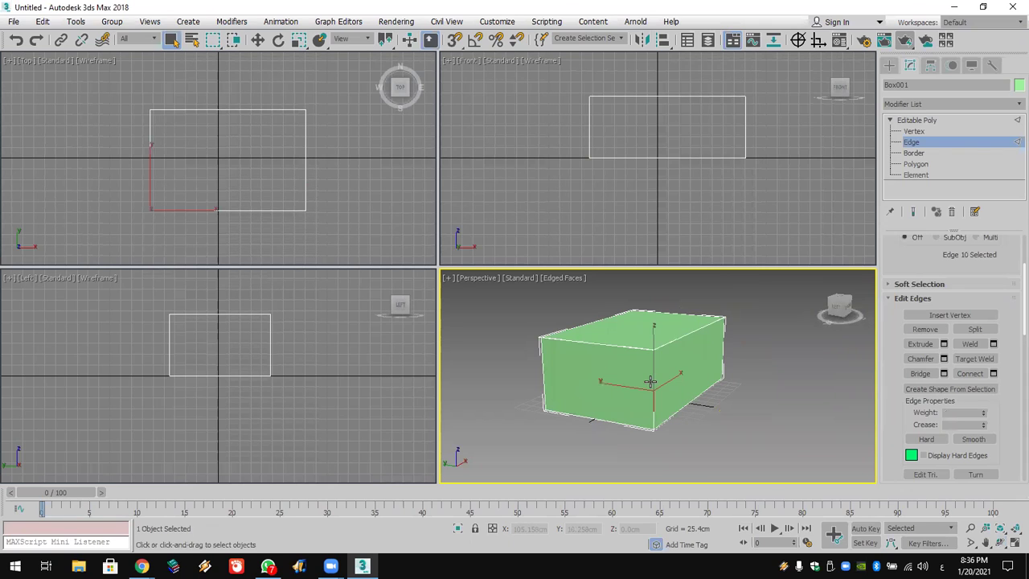
{"action": "left_click", "coordinate": [542, 377], "text": "ctrl"}
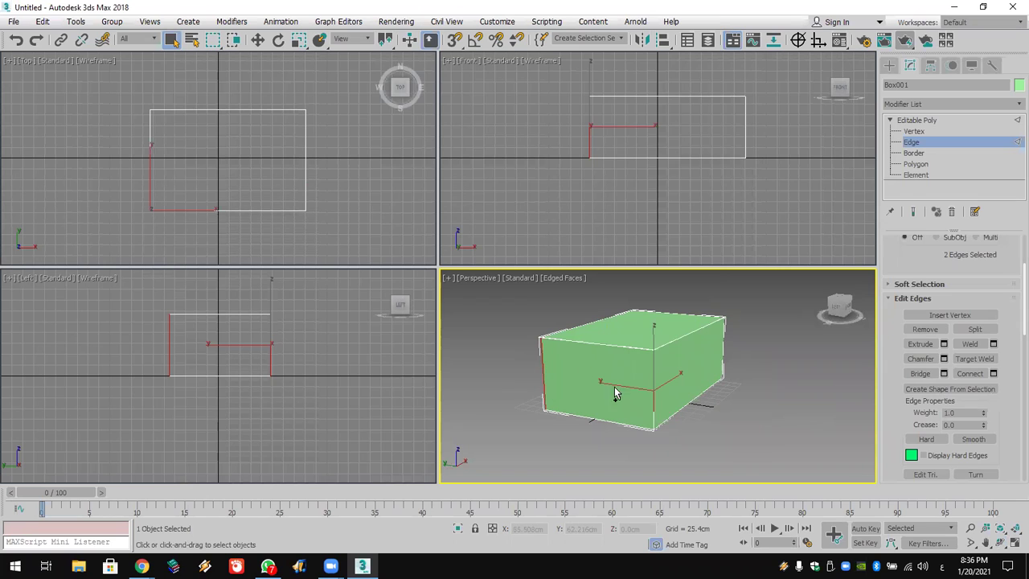
{"action": "left_click", "coordinate": [994, 375]}
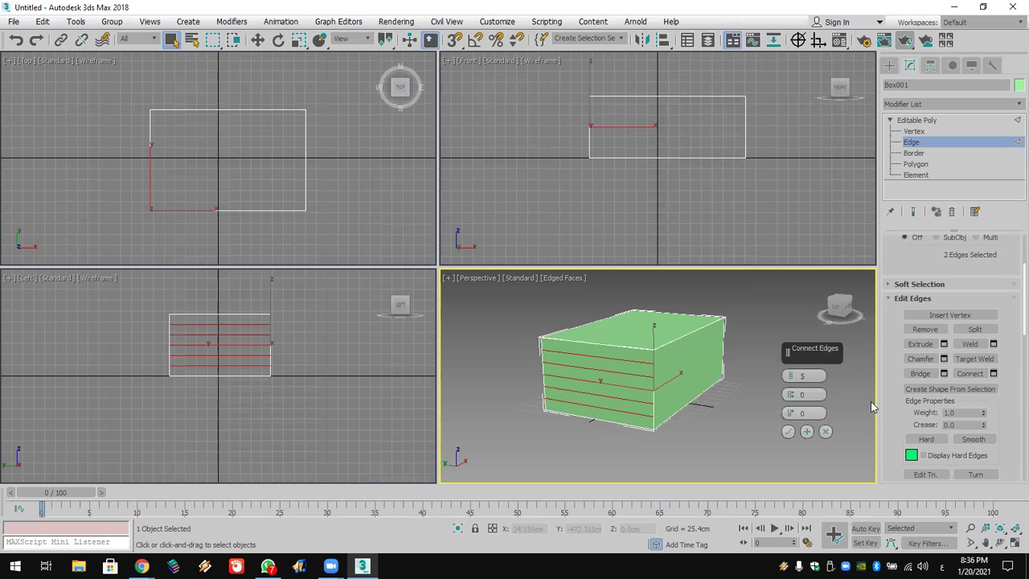
{"action": "scroll", "coordinate": [800, 376], "scroll_direction": "up", "scroll_amount": 3}
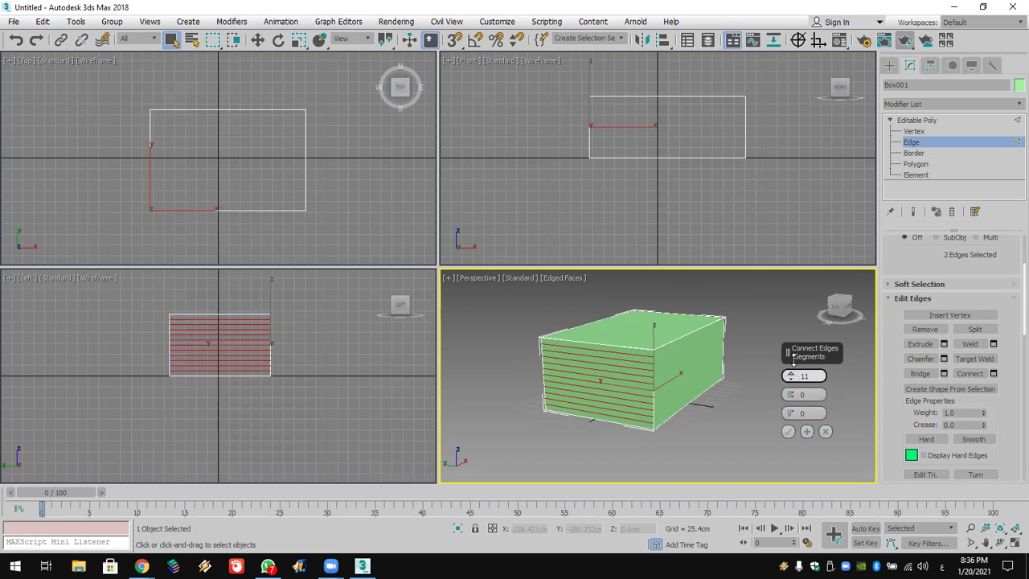
{"action": "left_click", "coordinate": [788, 430]}
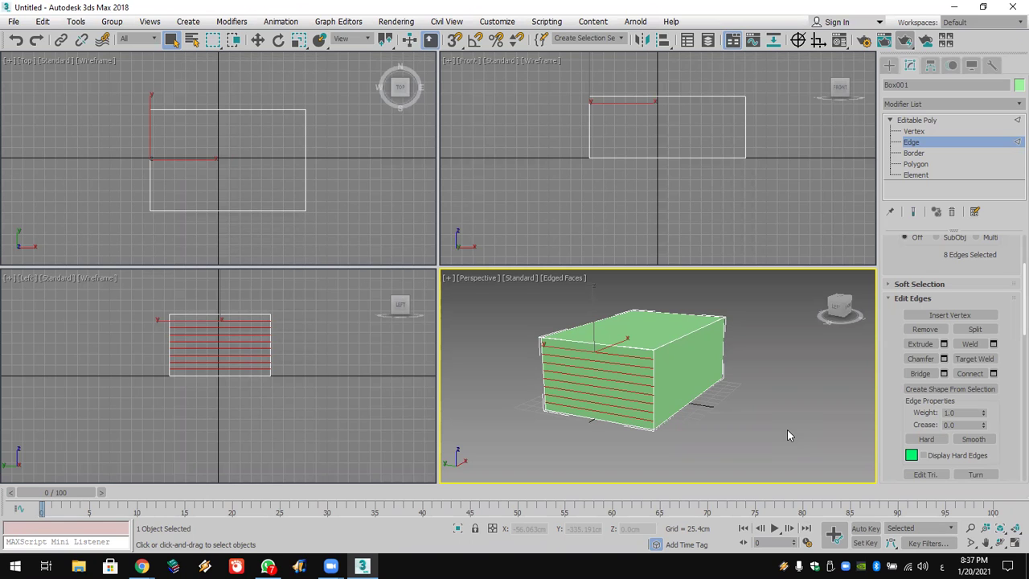
Step: Reset the scene to an empty one, dismissing the box
{"action": "left_click", "coordinate": [10, 19]}
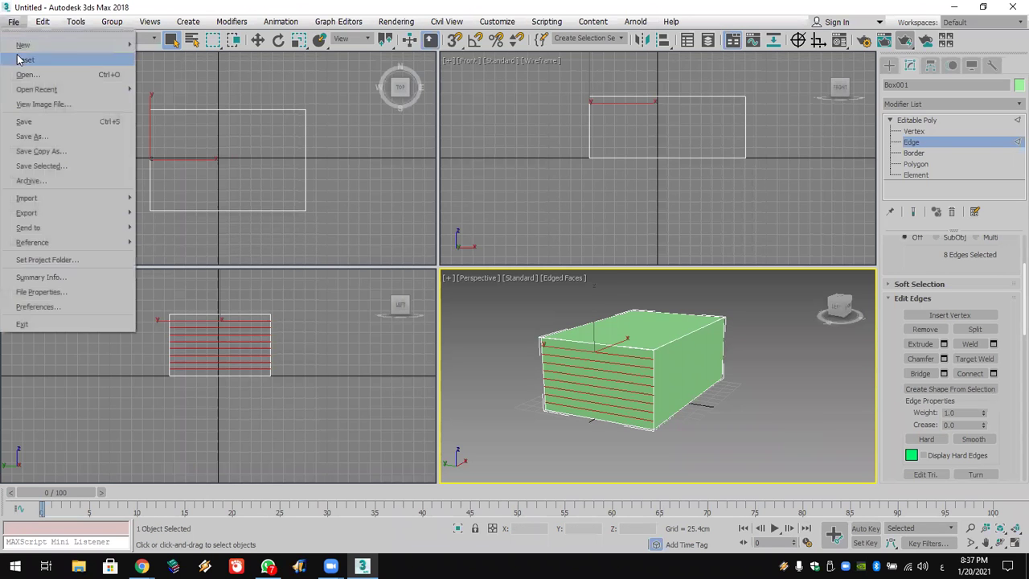
{"action": "left_click", "coordinate": [23, 57]}
{"action": "left_click", "coordinate": [512, 304]}
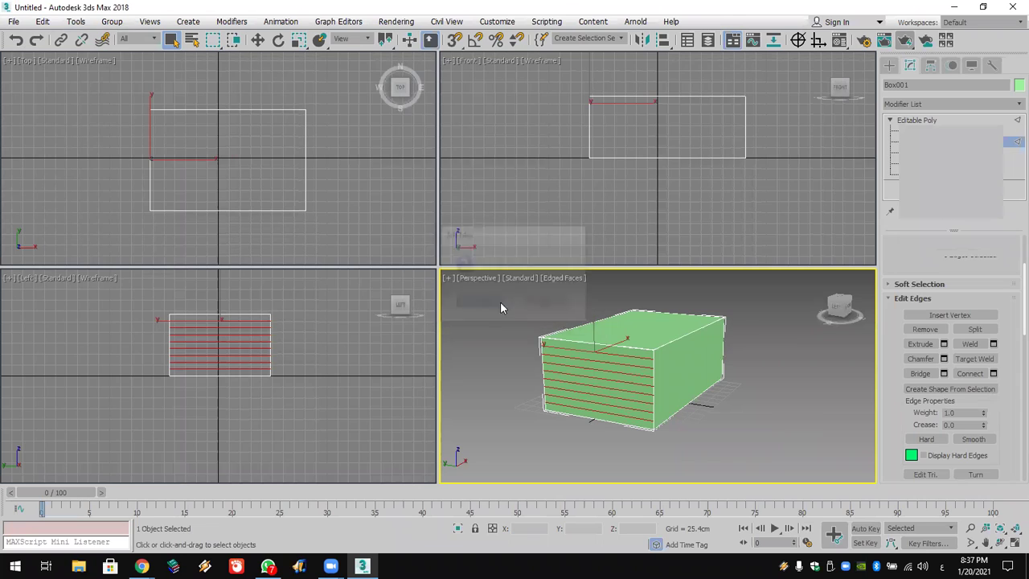
Step: Draw a rectangle spline about 171 cm long and 264 cm wide on the grid in the Perspective view
{"action": "left_click", "coordinate": [905, 84]}
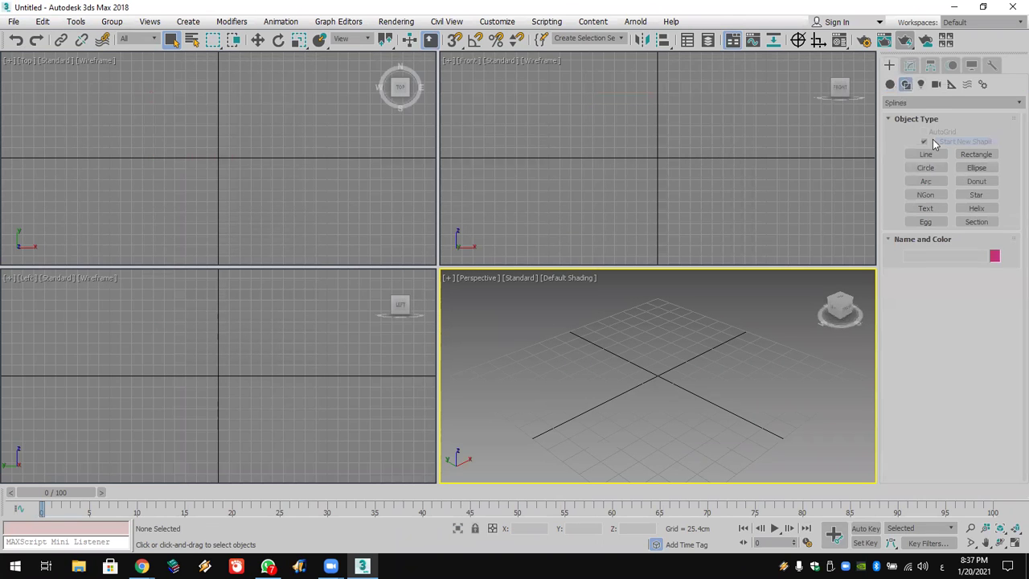
{"action": "left_click", "coordinate": [971, 153]}
{"action": "left_click_drag", "start_coordinate": [690, 328], "coordinate": [639, 467]}
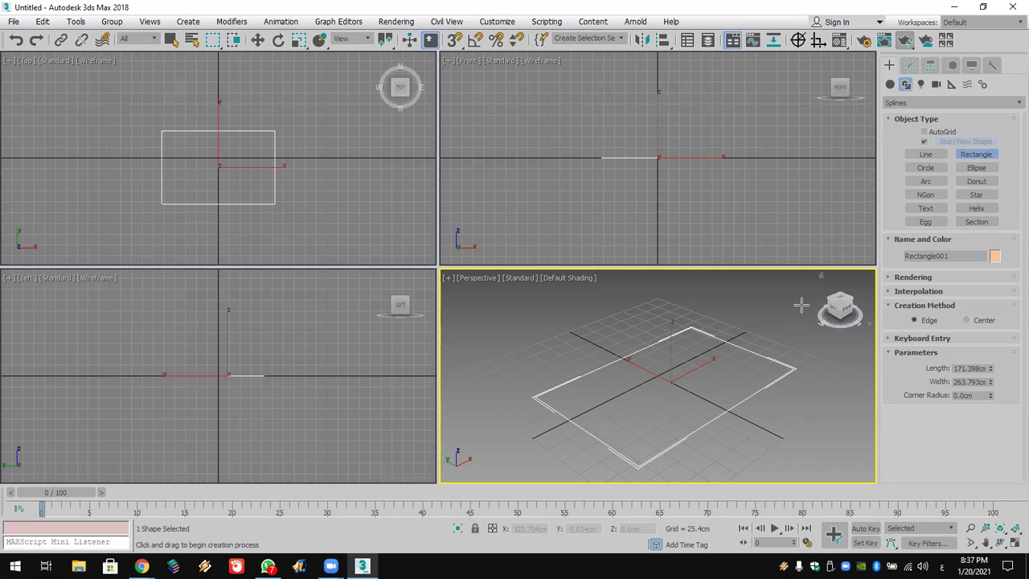
{"action": "middle_click_drag", "start_coordinate": [829, 314], "coordinate": [727, 295]}
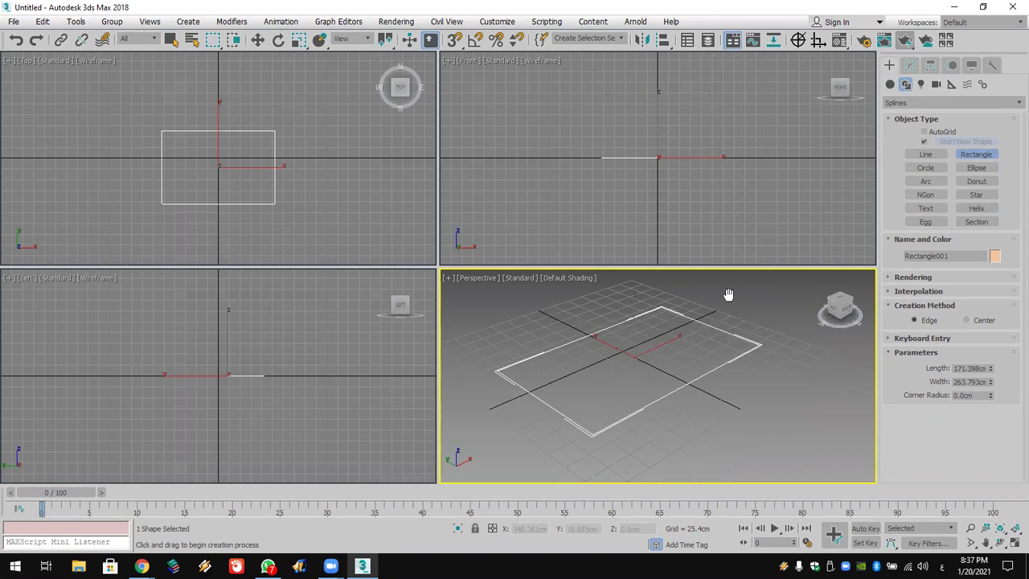
Step: Apply the Edit Poly modifier to the rectangle
{"action": "left_click", "coordinate": [910, 68]}
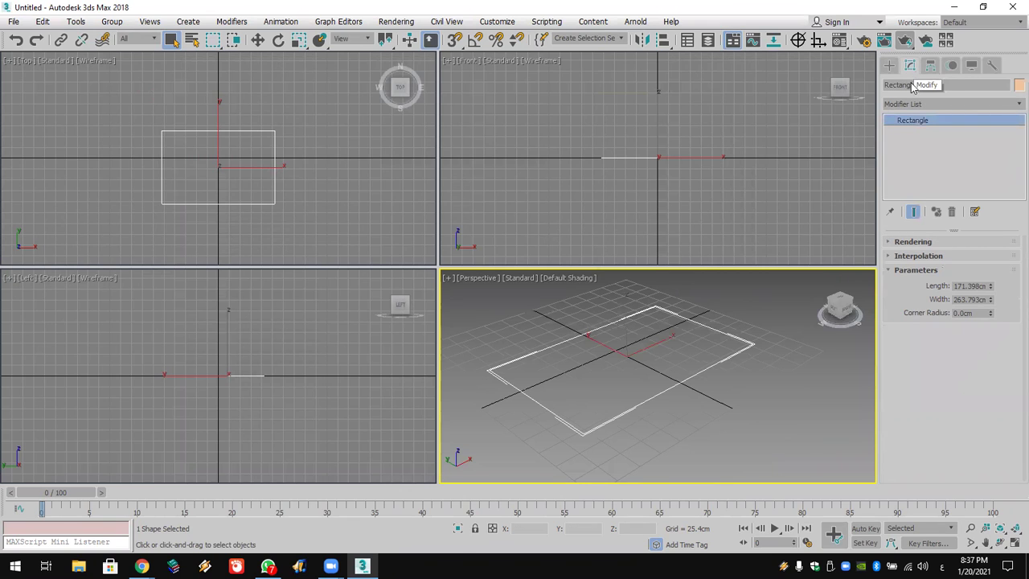
{"action": "left_click", "coordinate": [912, 109]}
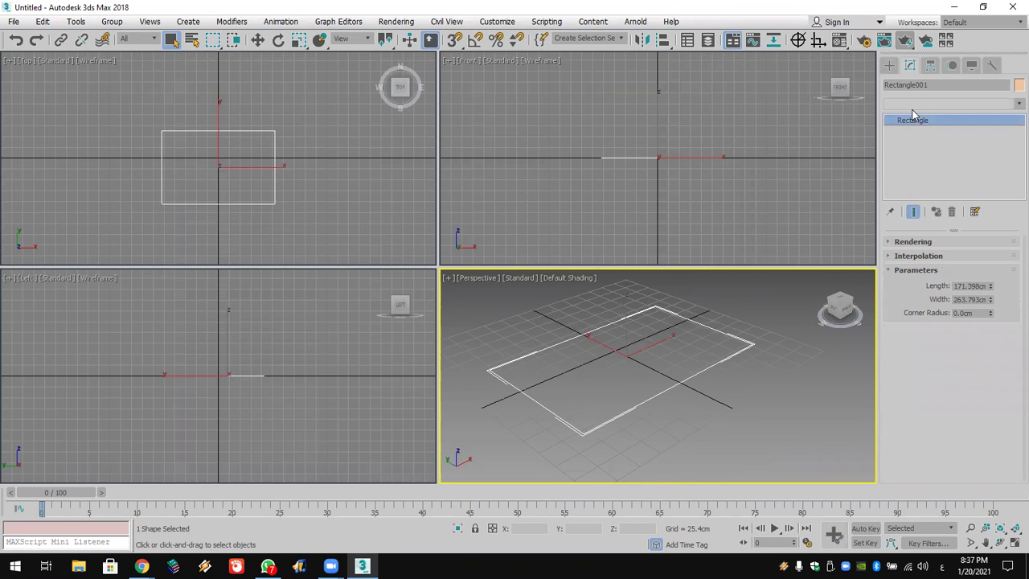
{"action": "left_click", "coordinate": [913, 107]}
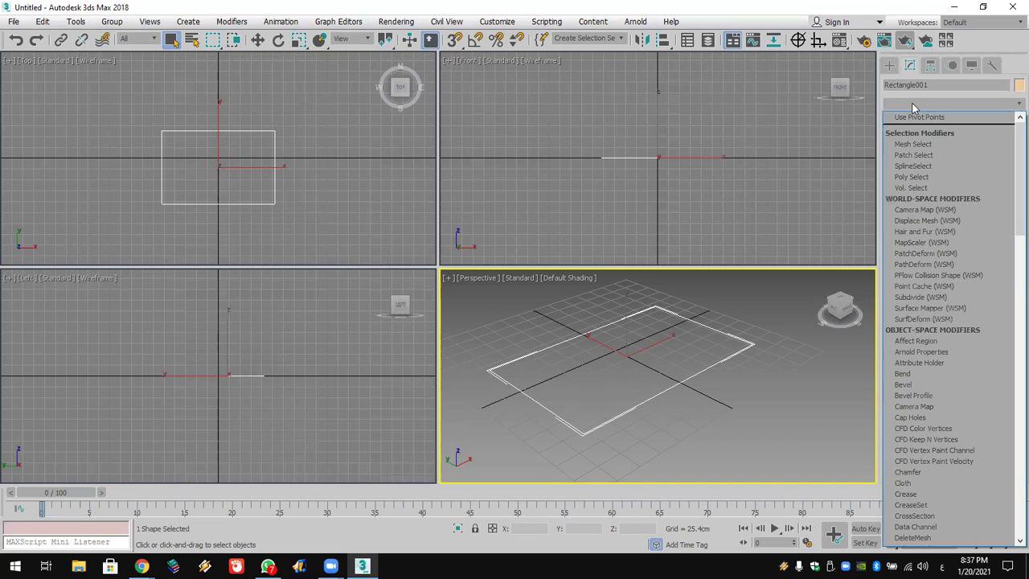
{"action": "left_click", "coordinate": [911, 102]}
{"action": "left_click", "coordinate": [912, 102]}
{"action": "left_click", "coordinate": [912, 103]}
{"action": "left_click", "coordinate": [911, 102]}
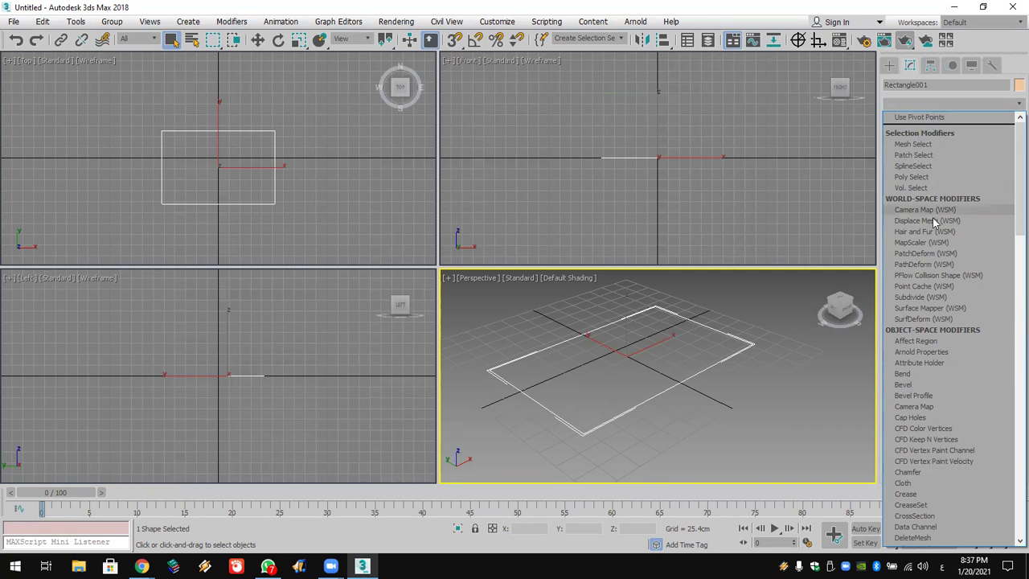
{"action": "left_click", "coordinate": [945, 107]}
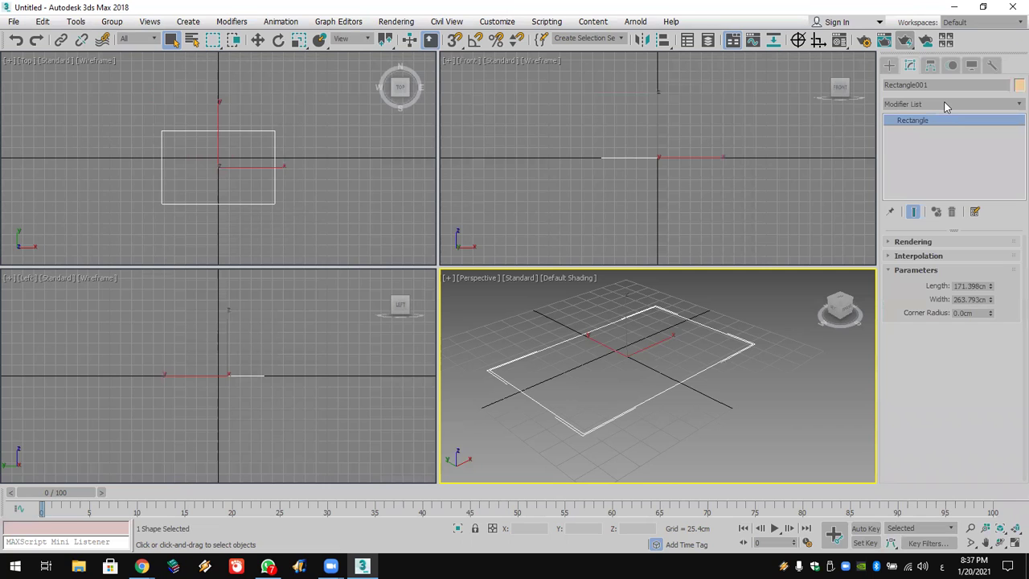
{"action": "key", "text": "e"}
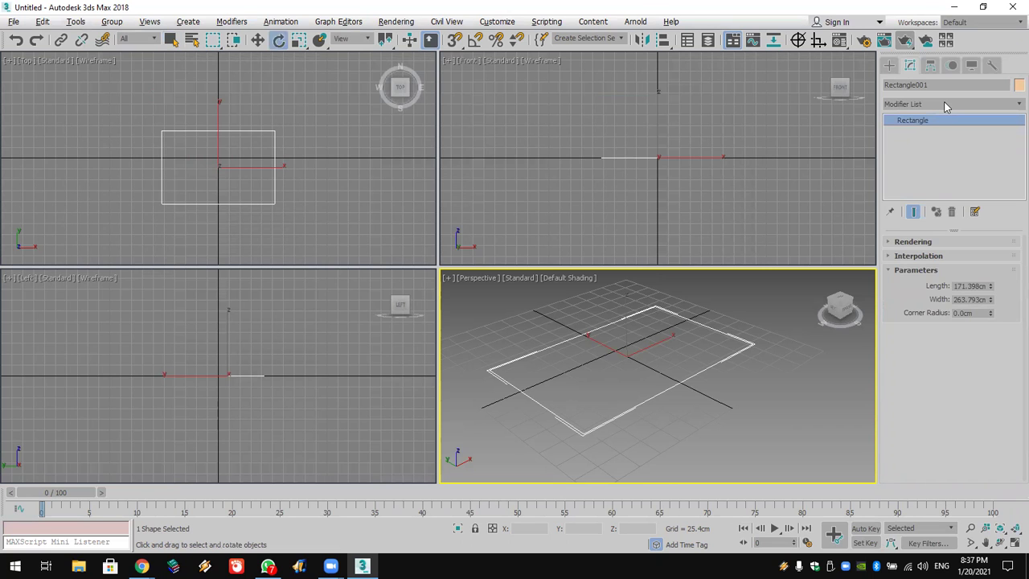
{"action": "left_click", "coordinate": [945, 107]}
{"action": "scroll", "coordinate": [939, 141], "scroll_direction": "down", "scroll_amount": 10}
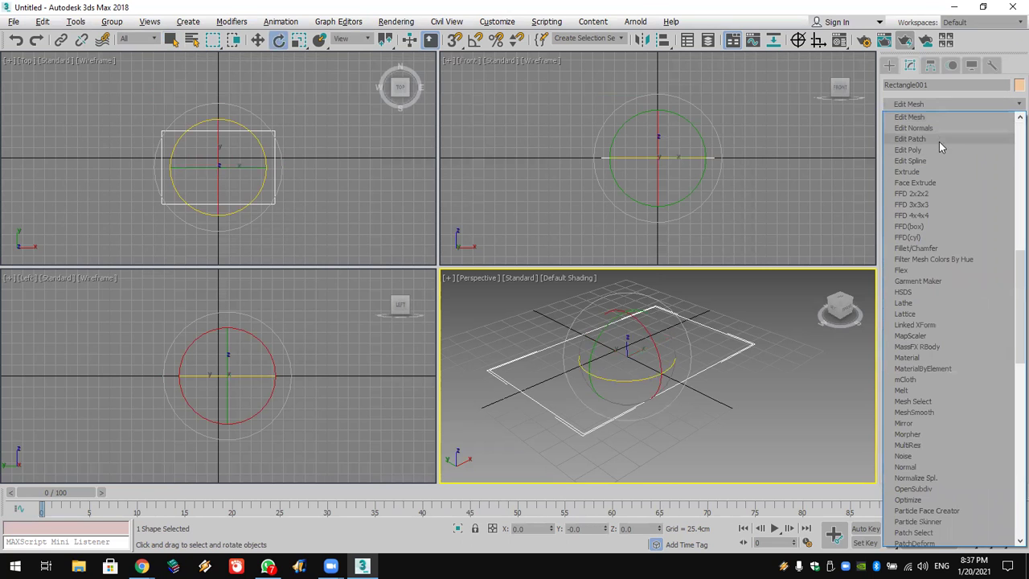
{"action": "left_click", "coordinate": [939, 145]}
Step: Select the rectangle's single polygon and extrude it upward into a solid box
{"action": "left_click_drag", "start_coordinate": [902, 379], "coordinate": [911, 239]}
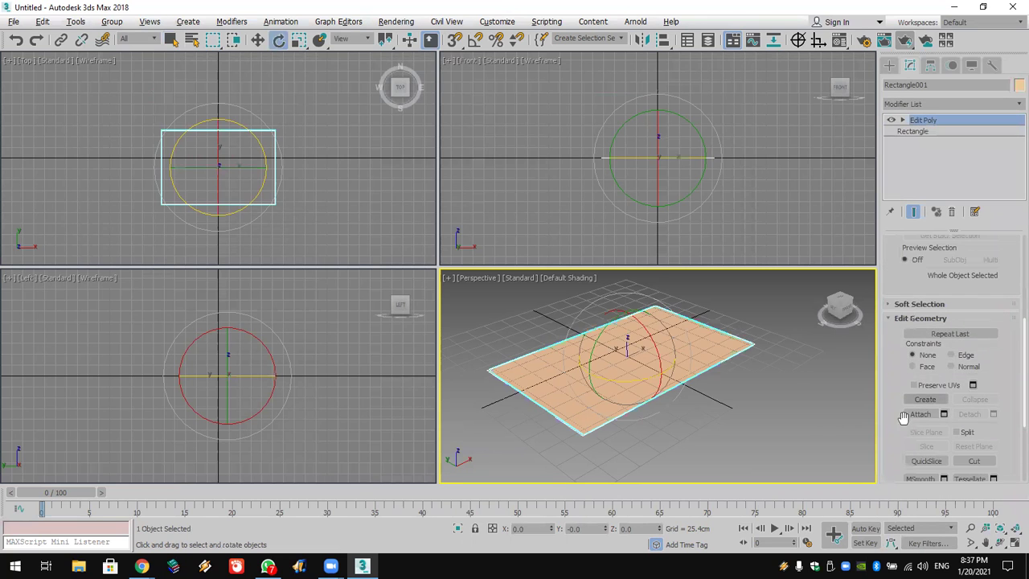
{"action": "scroll", "coordinate": [919, 375], "scroll_direction": "down", "scroll_amount": 5}
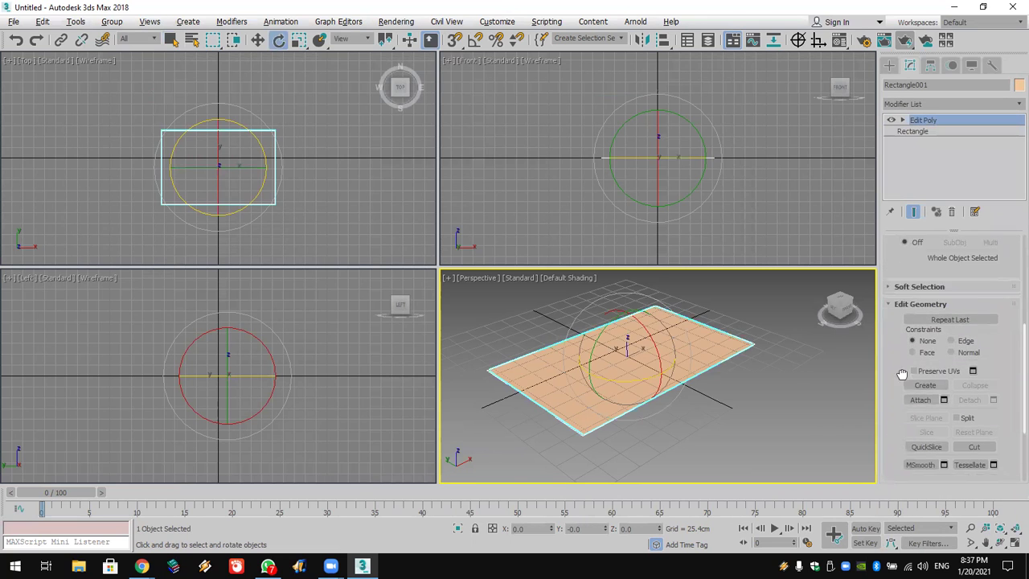
{"action": "left_click", "coordinate": [903, 120]}
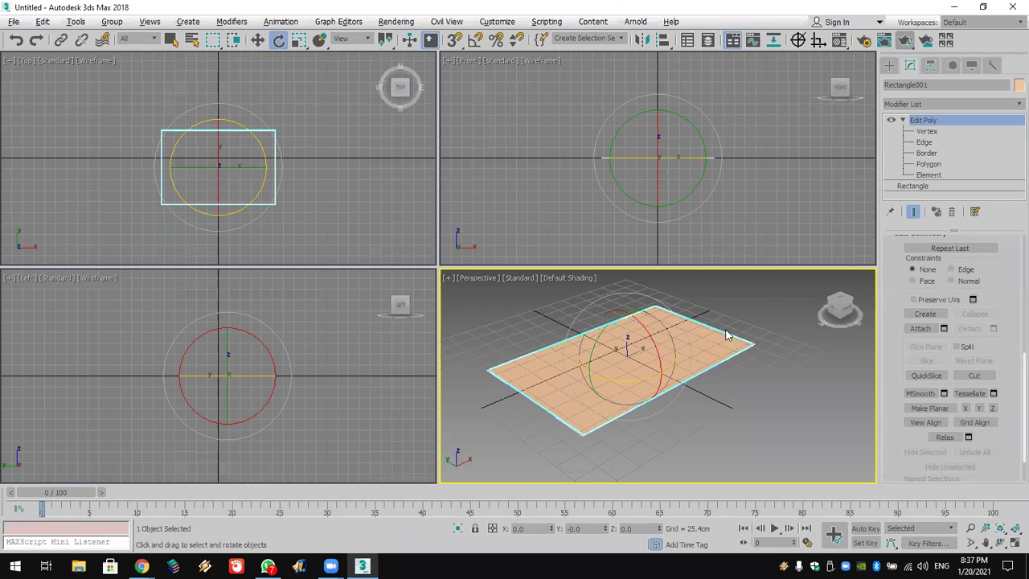
{"action": "key", "text": "4"}
{"action": "left_click", "coordinate": [652, 360]}
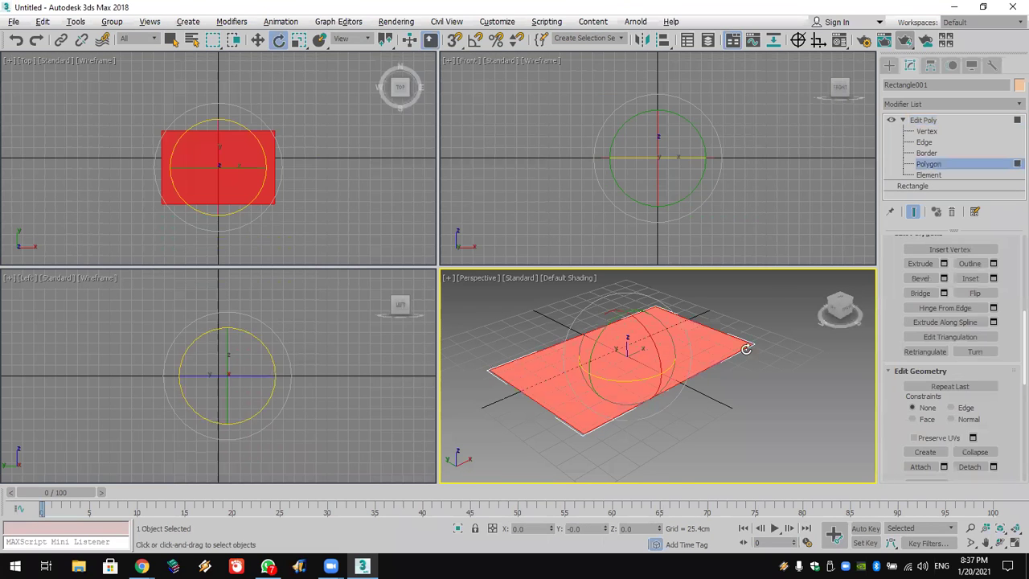
{"action": "left_click", "coordinate": [921, 264]}
{"action": "left_click_drag", "start_coordinate": [616, 329], "coordinate": [625, 237]}
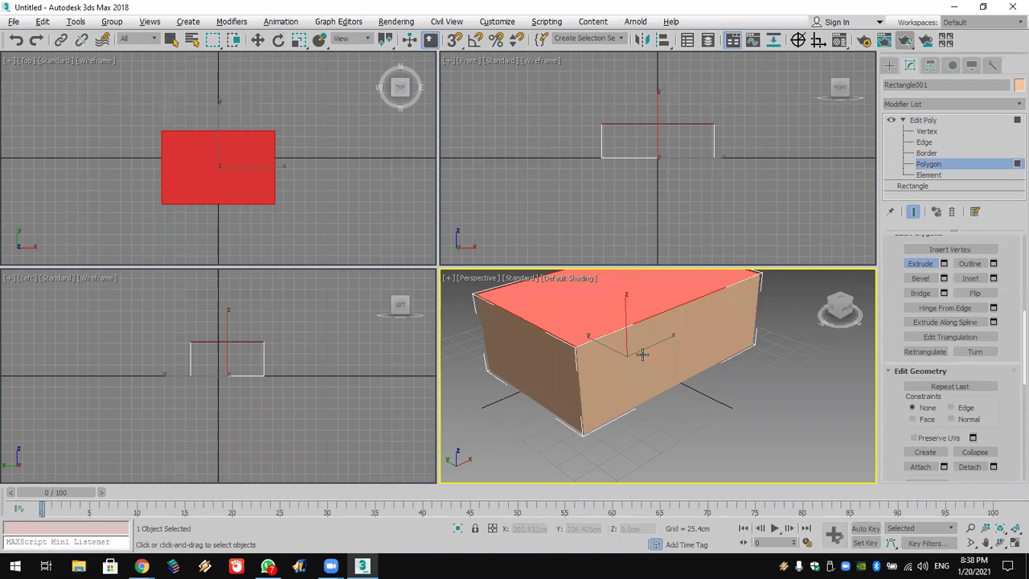
{"action": "left_click_drag", "start_coordinate": [642, 355], "coordinate": [808, 322]}
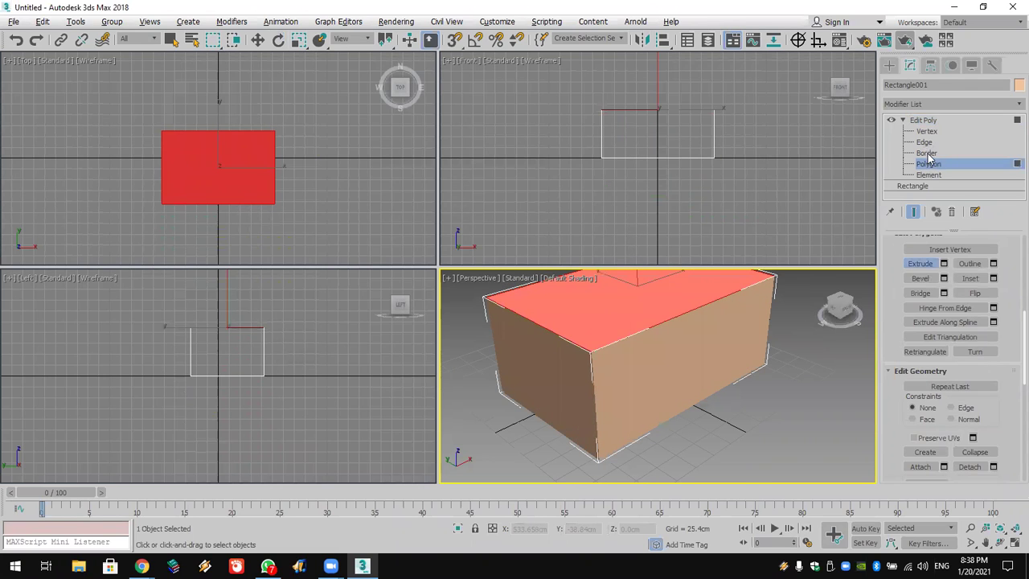
Step: Switch to edge selection and select the two vertical edges of the box's long front face
{"action": "key", "text": "2"}
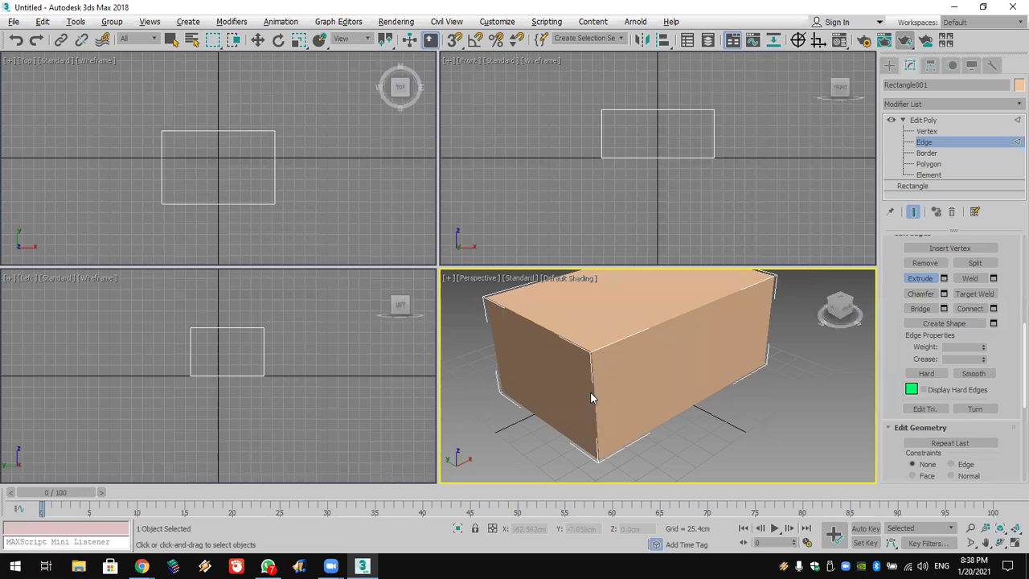
{"action": "left_click", "coordinate": [591, 391]}
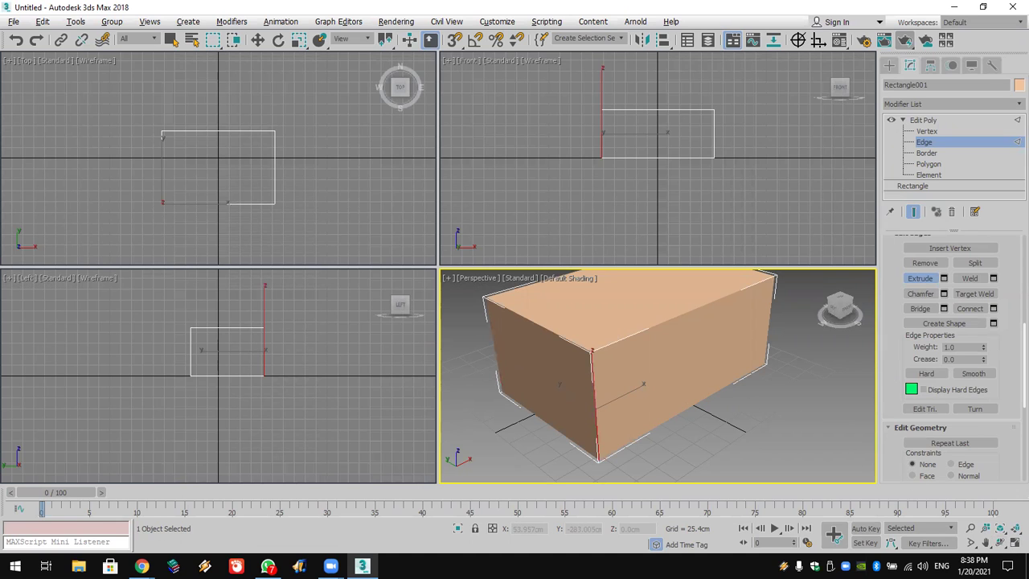
{"action": "left_click", "coordinate": [1002, 547]}
{"action": "left_click_drag", "start_coordinate": [727, 379], "coordinate": [659, 375]}
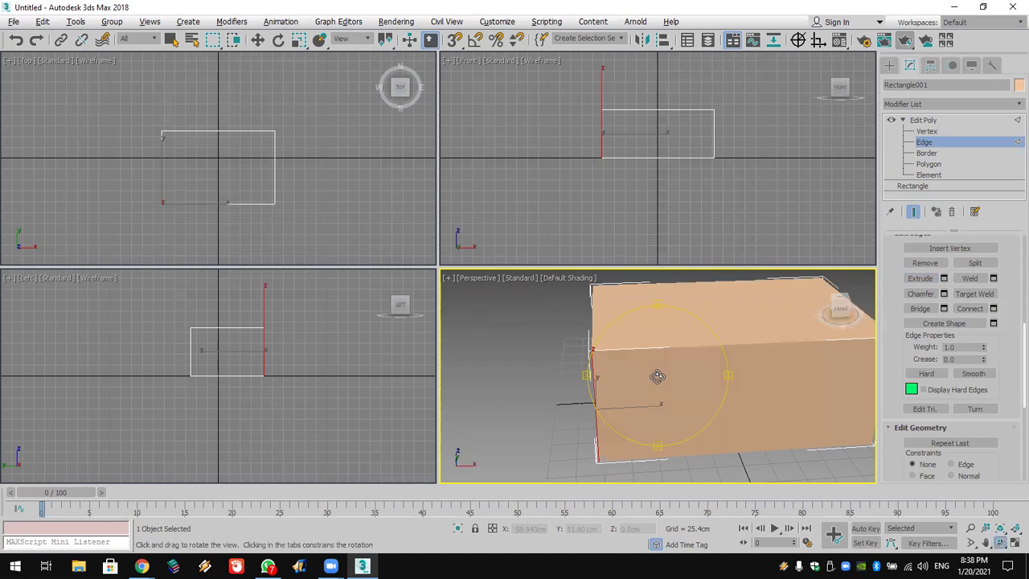
{"action": "left_click_drag", "start_coordinate": [718, 411], "coordinate": [635, 375]}
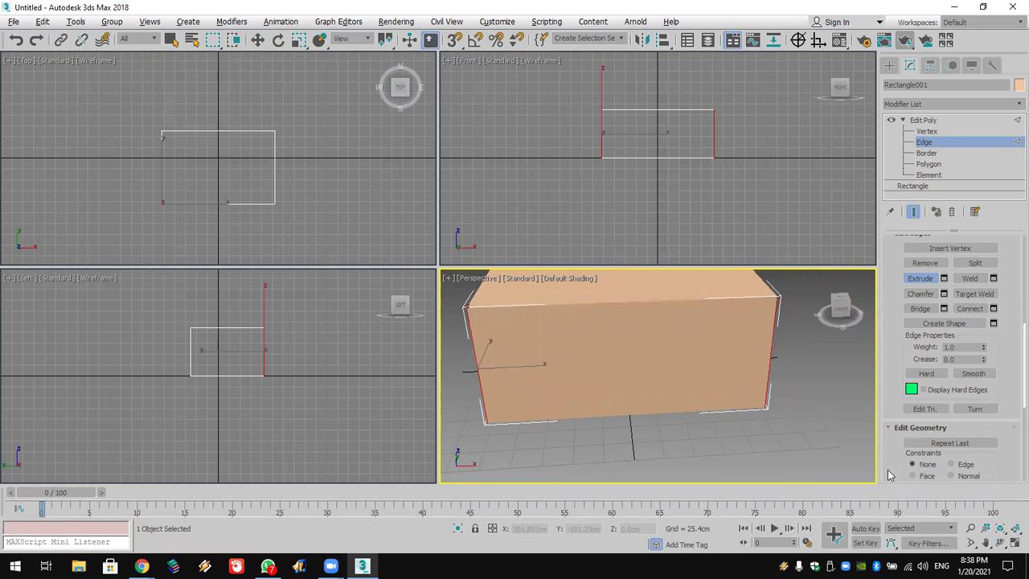
Step: Add the far vertical edge of the box's left end face to the edge selection
{"action": "left_click", "coordinate": [1001, 543]}
{"action": "left_click_drag", "start_coordinate": [673, 330], "coordinate": [506, 373]}
{"action": "key", "text": "shift+e"}
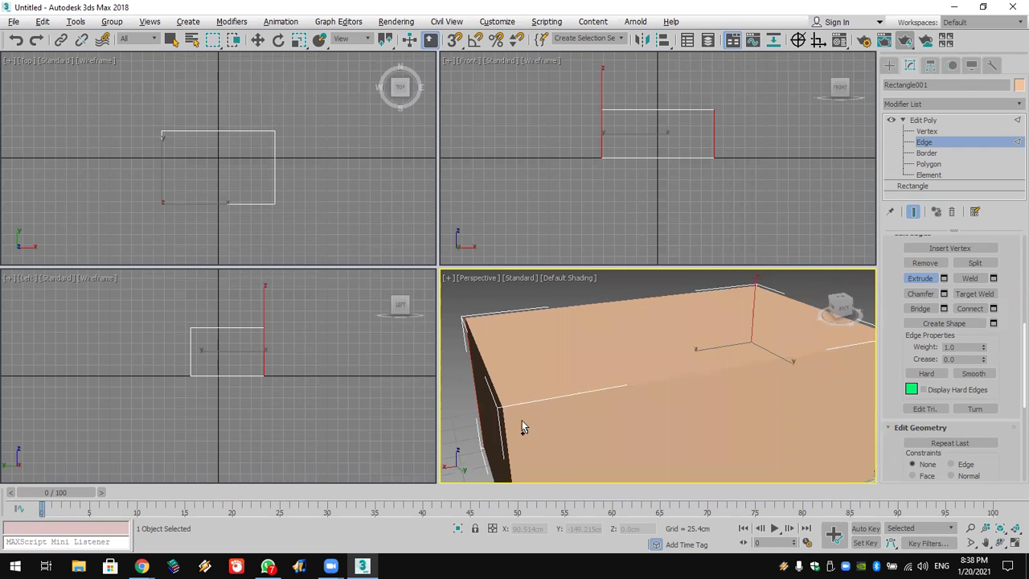
{"action": "scroll", "coordinate": [627, 414], "scroll_direction": "up", "scroll_amount": 4}
{"action": "scroll", "coordinate": [636, 411], "scroll_direction": "down", "scroll_amount": 6}
{"action": "middle_click_drag", "start_coordinate": [636, 411], "coordinate": [638, 362]}
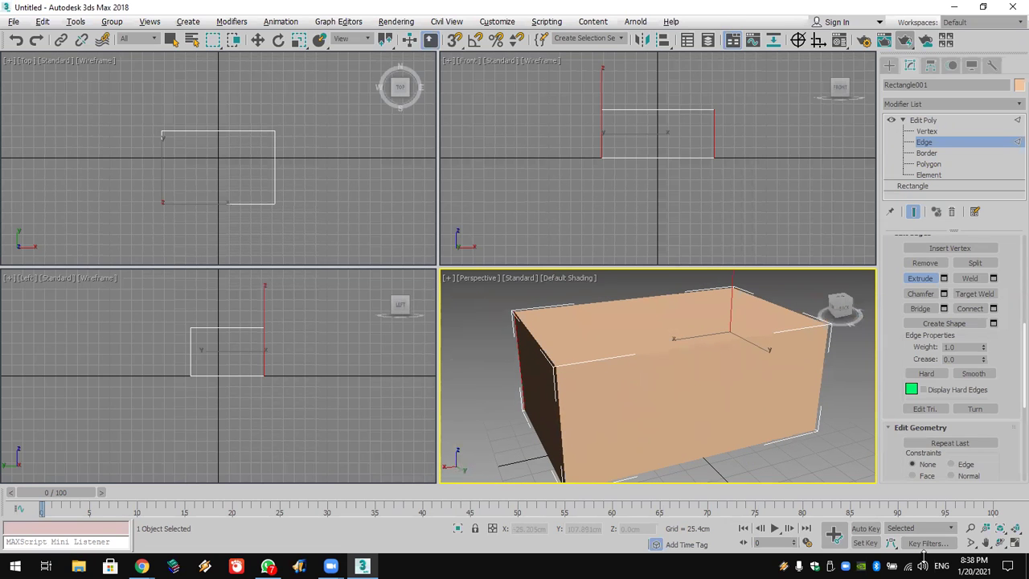
{"action": "left_click", "coordinate": [1000, 543]}
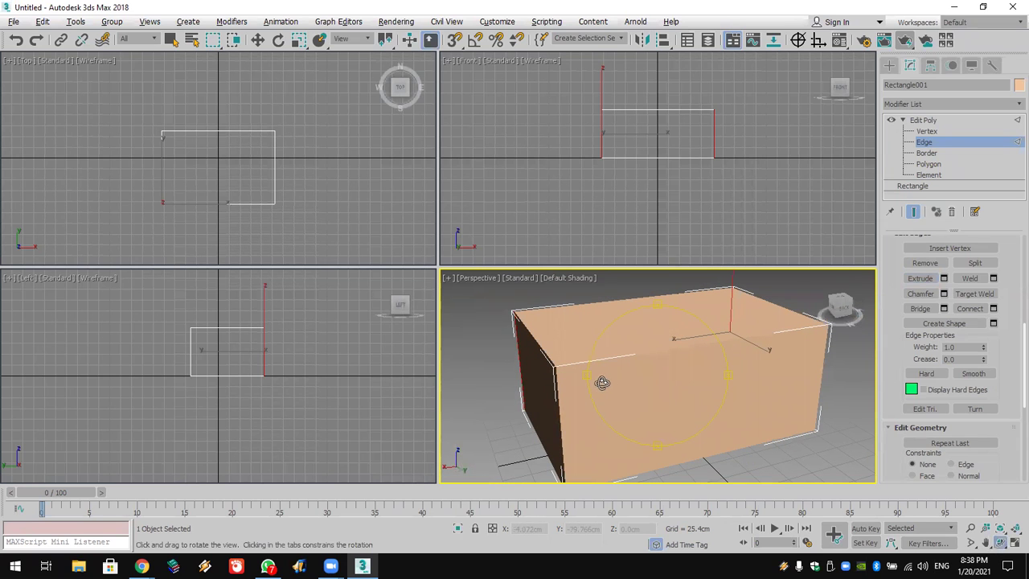
{"action": "left_click_drag", "start_coordinate": [589, 381], "coordinate": [843, 368]}
{"action": "left_click_drag", "start_coordinate": [559, 359], "coordinate": [652, 379]}
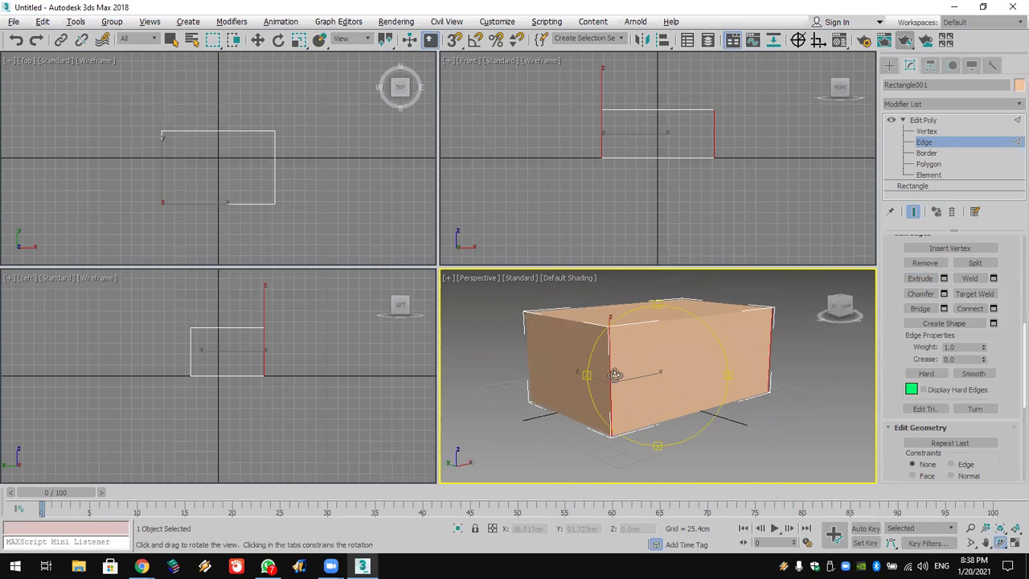
{"action": "left_click_drag", "start_coordinate": [589, 373], "coordinate": [689, 383]}
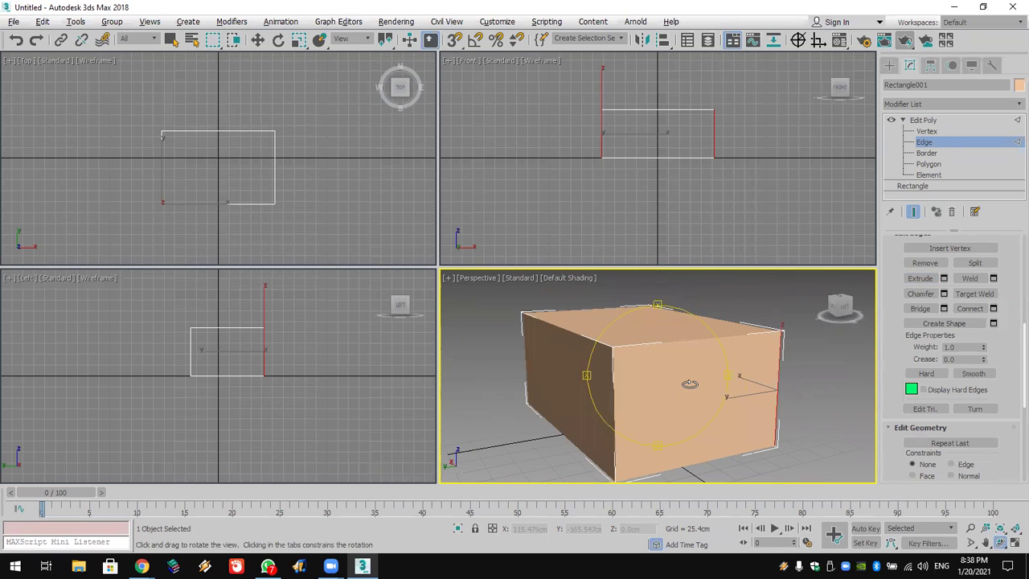
{"action": "key", "text": "shift+e"}
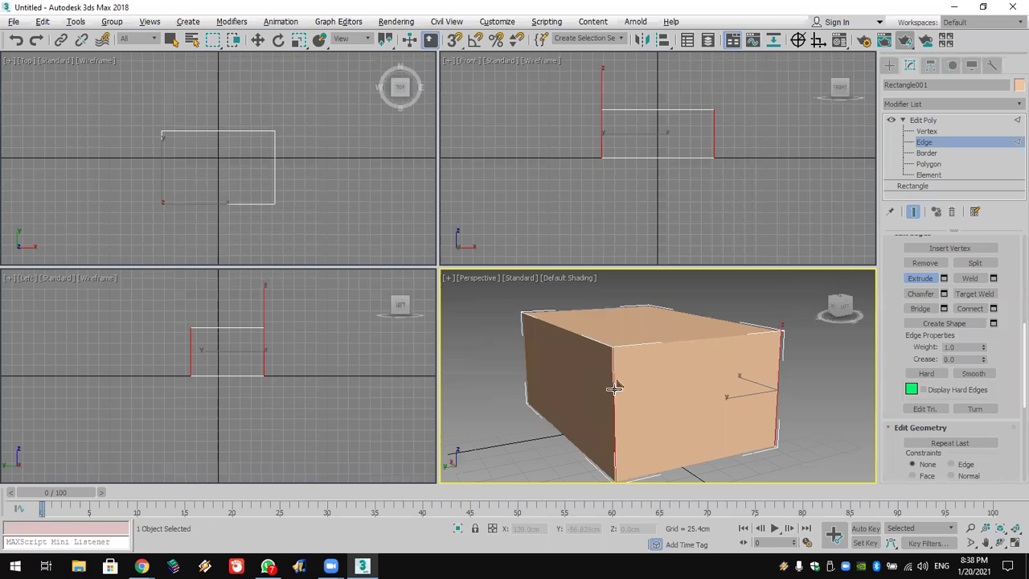
Step: Add the remaining fourth vertical edge of the box to the edge selection
{"action": "left_click", "coordinate": [1000, 542]}
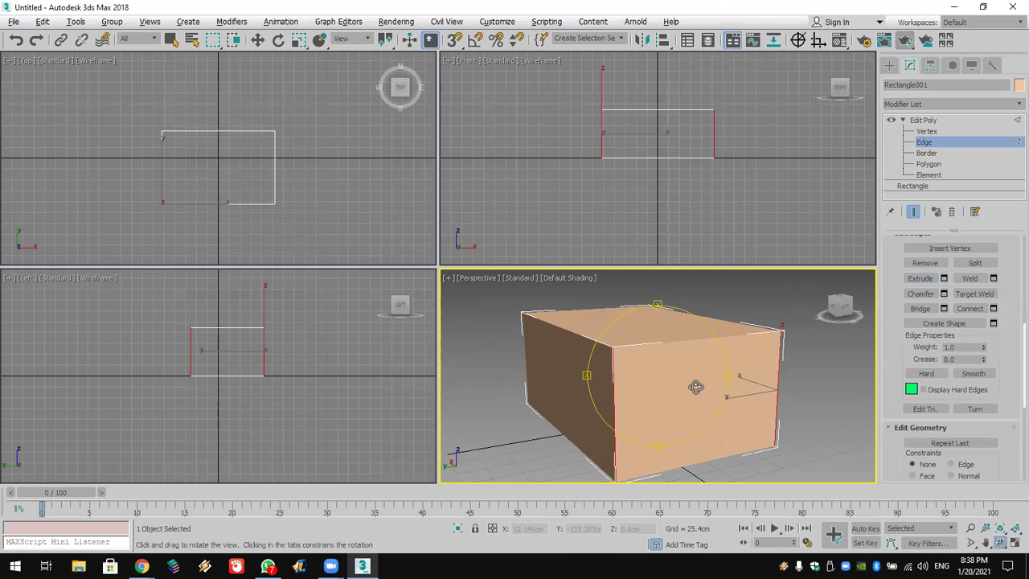
{"action": "left_click_drag", "start_coordinate": [670, 375], "coordinate": [461, 369]}
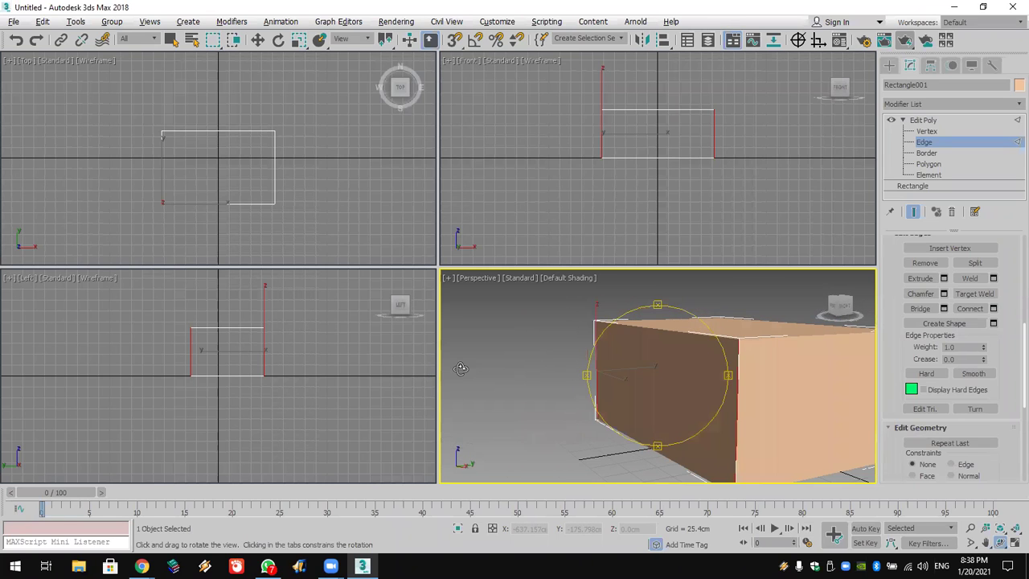
{"action": "left_click_drag", "start_coordinate": [594, 400], "coordinate": [526, 390]}
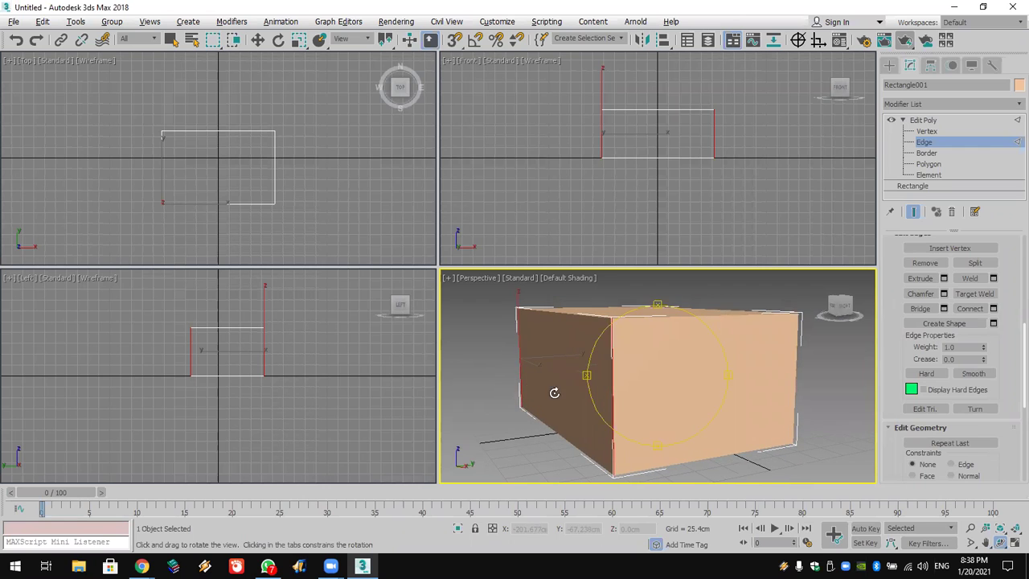
{"action": "left_click_drag", "start_coordinate": [588, 378], "coordinate": [855, 386]}
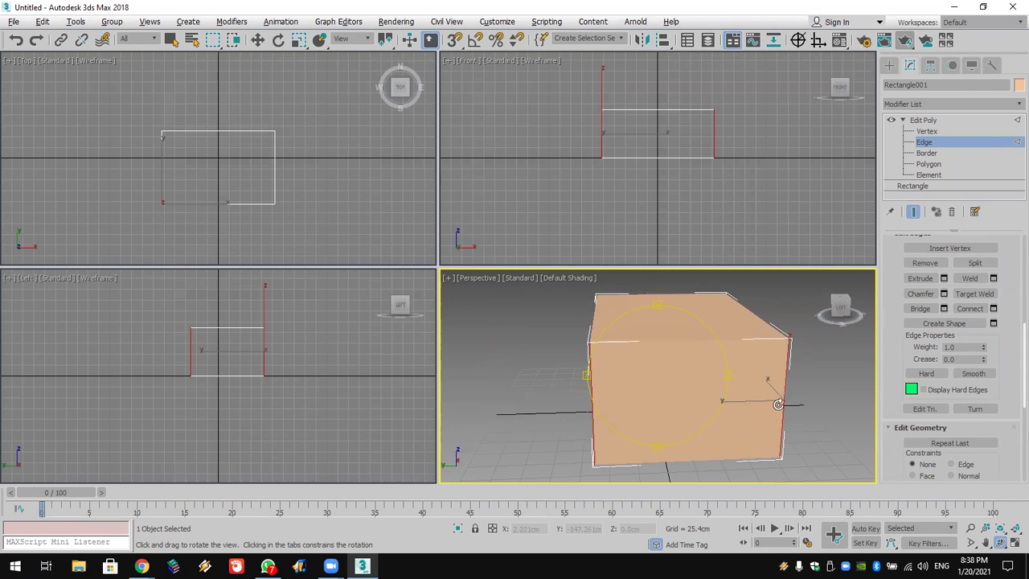
{"action": "left_click_drag", "start_coordinate": [730, 420], "coordinate": [624, 382]}
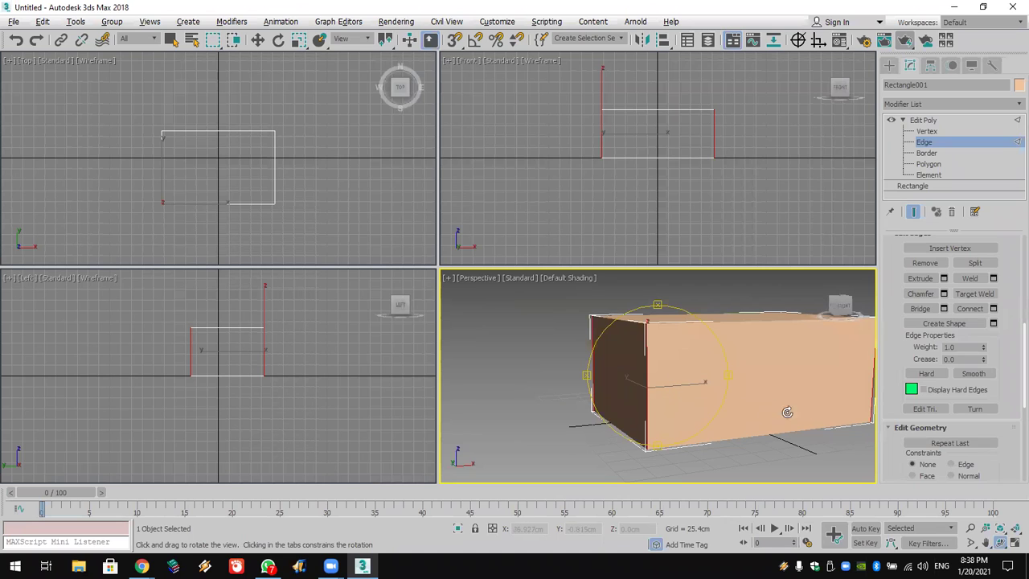
{"action": "left_click_drag", "start_coordinate": [630, 378], "coordinate": [613, 395]}
{"action": "key", "text": "shift+e"}
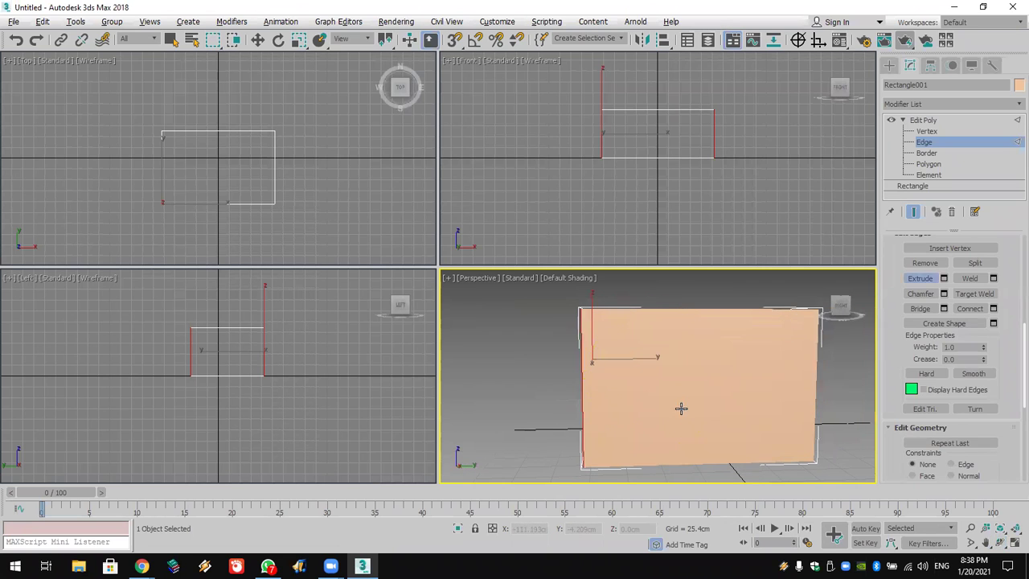
{"action": "left_click", "coordinate": [815, 378]}
Step: Connect the selected vertical edges with 24 segments, dividing the box sides into thin horizontal strips
{"action": "left_click", "coordinate": [994, 310]}
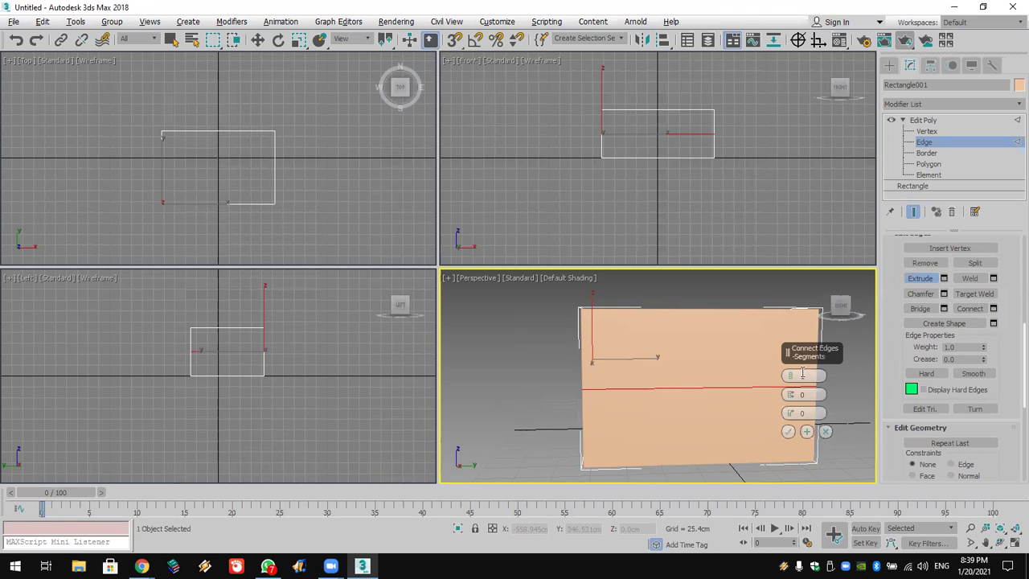
{"action": "left_click_drag", "start_coordinate": [791, 376], "coordinate": [800, 351]}
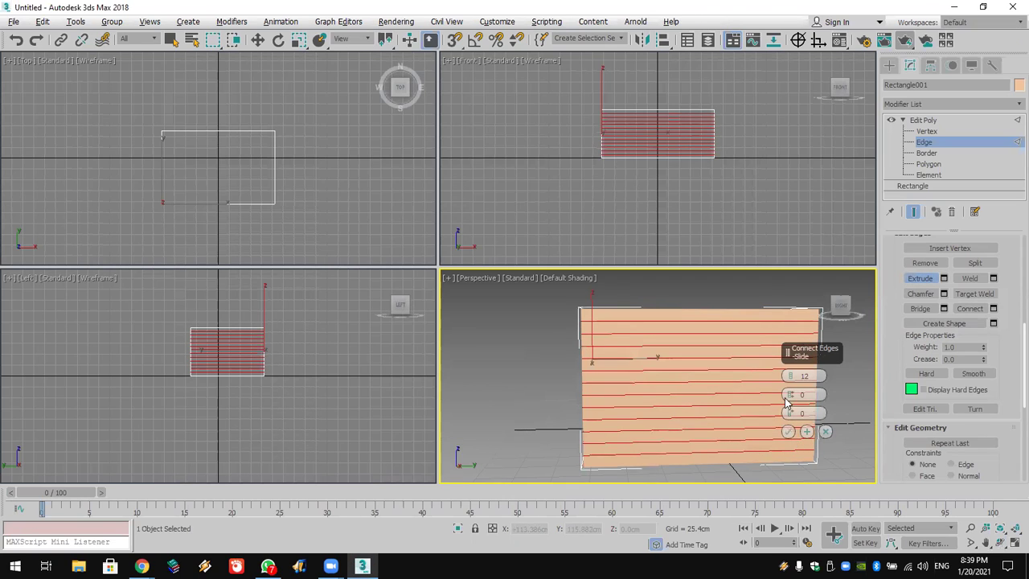
{"action": "left_click_drag", "start_coordinate": [791, 376], "coordinate": [798, 346]}
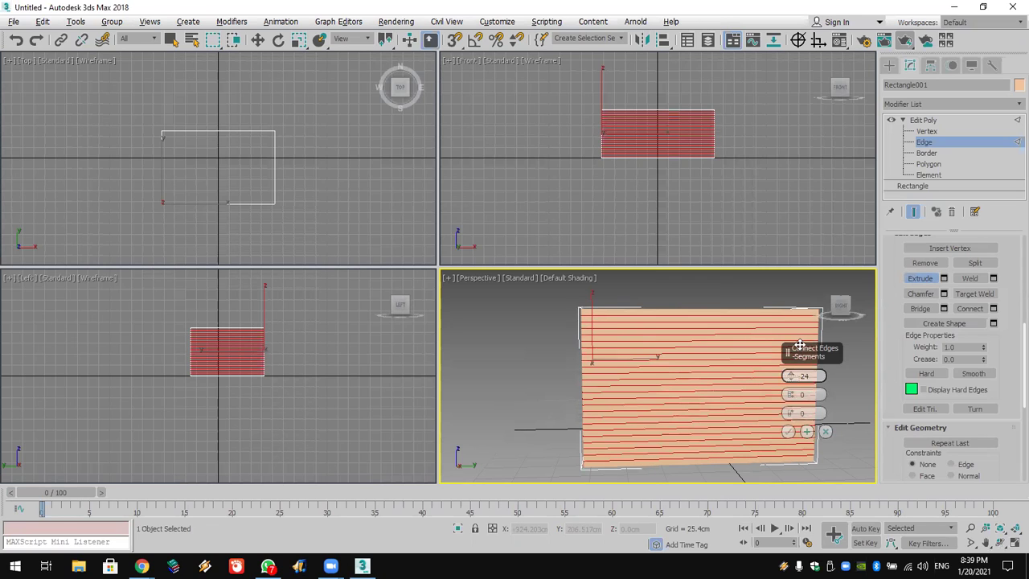
{"action": "left_click", "coordinate": [786, 432]}
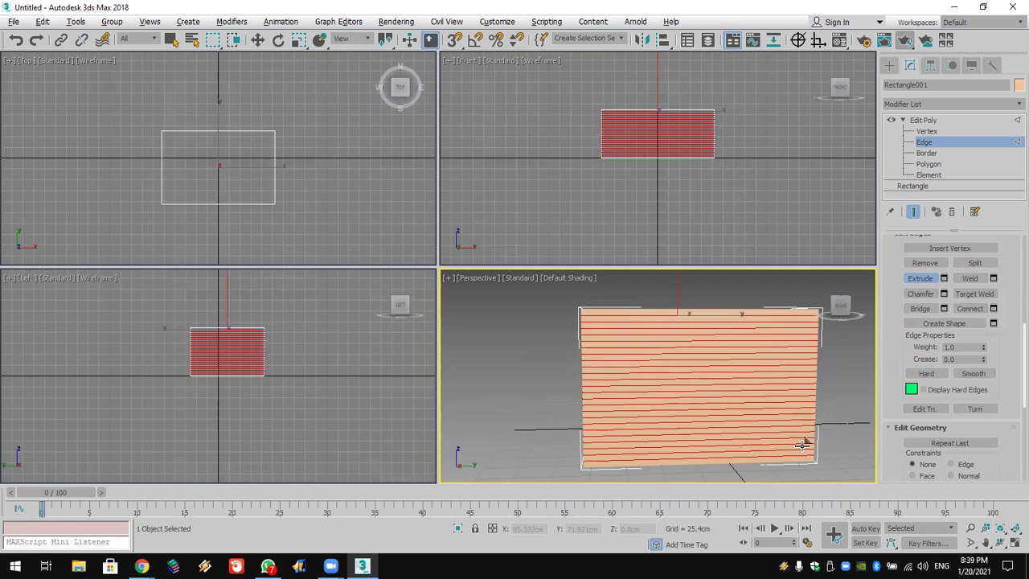
Step: Switch to polygon selection, select a strip near the top of the long front face and display edged faces in the perspective view
{"action": "left_click", "coordinate": [1000, 543]}
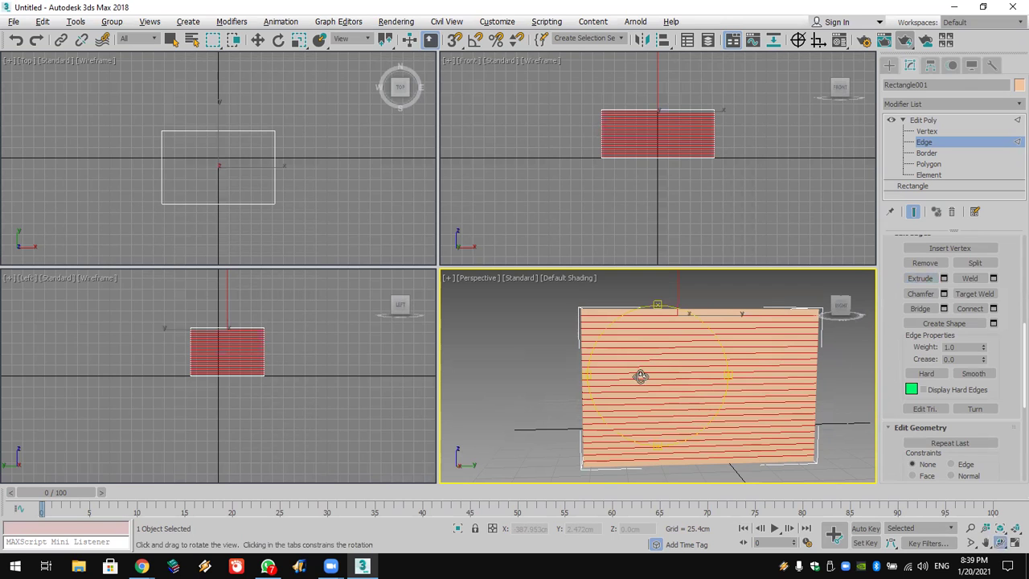
{"action": "left_click_drag", "start_coordinate": [606, 372], "coordinate": [656, 373]}
{"action": "right_click", "coordinate": [667, 367]}
{"action": "key", "text": "e"}
{"action": "left_click", "coordinate": [693, 345]}
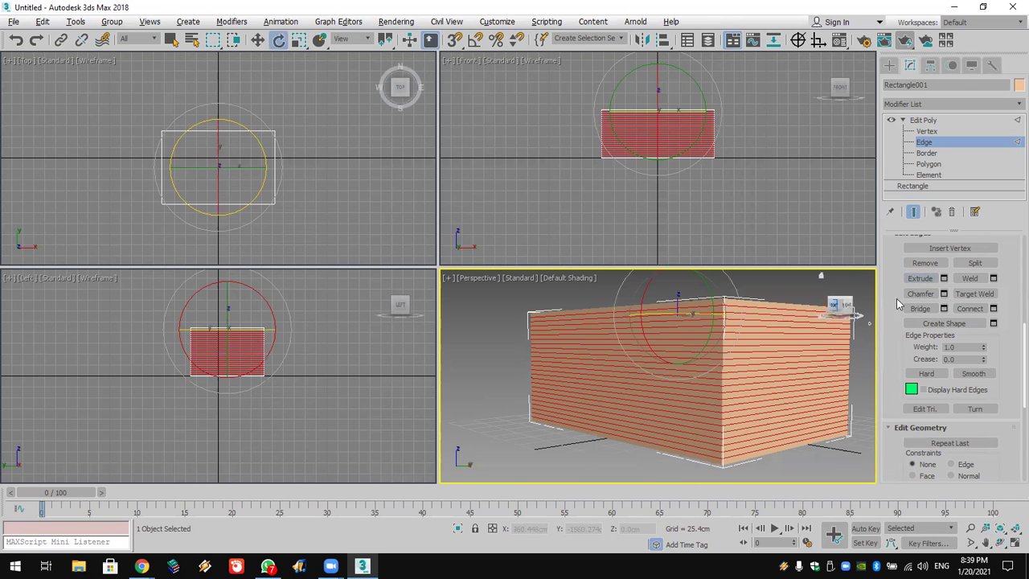
{"action": "left_click", "coordinate": [931, 164]}
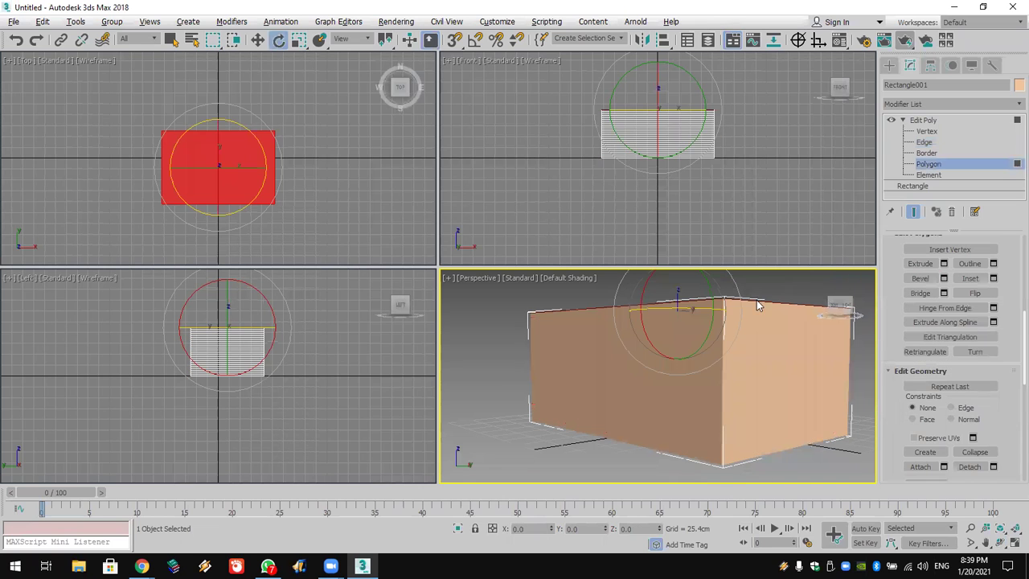
{"action": "left_click", "coordinate": [707, 327]}
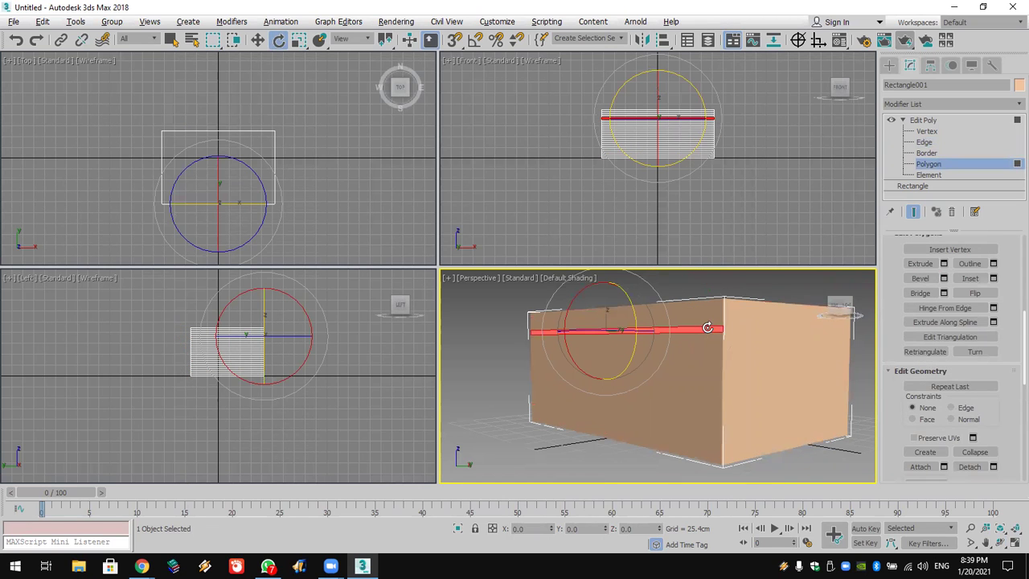
{"action": "key", "text": "F4"}
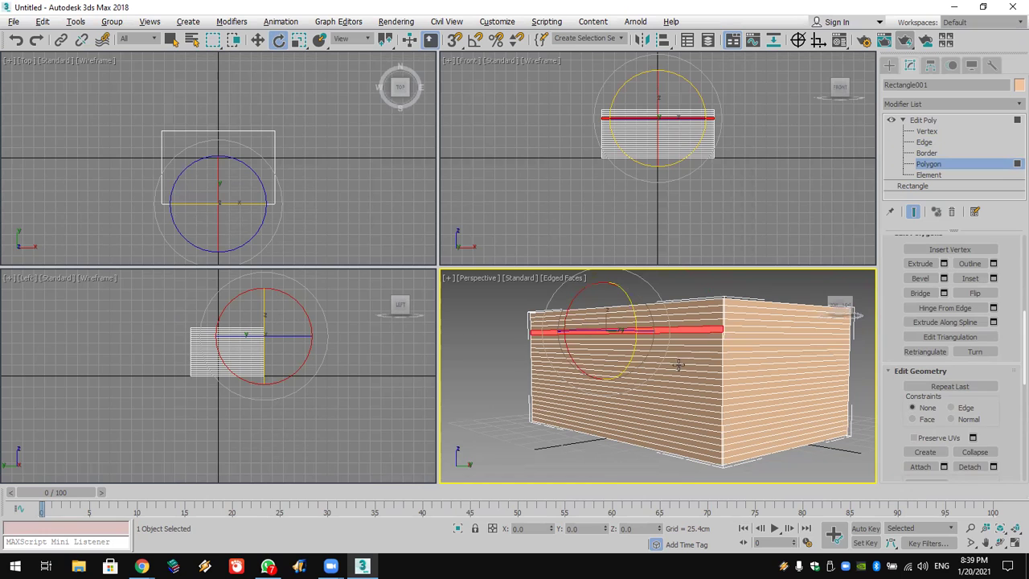
Step: Add a lower strip on the long front face and both matching strips on the adjoining end face to the selection
{"action": "key", "text": "q"}
{"action": "left_click", "coordinate": [688, 422], "text": "ctrl"}
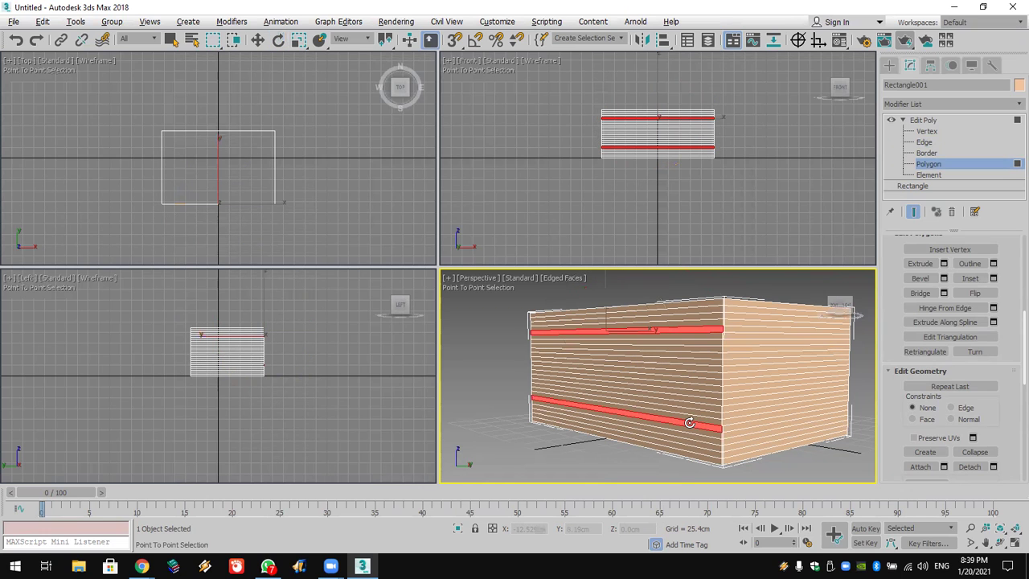
{"action": "left_click", "coordinate": [734, 433], "text": "ctrl"}
{"action": "left_click_drag", "start_coordinate": [735, 431], "coordinate": [759, 418], "text": "ctrl"}
{"action": "key", "text": "e"}
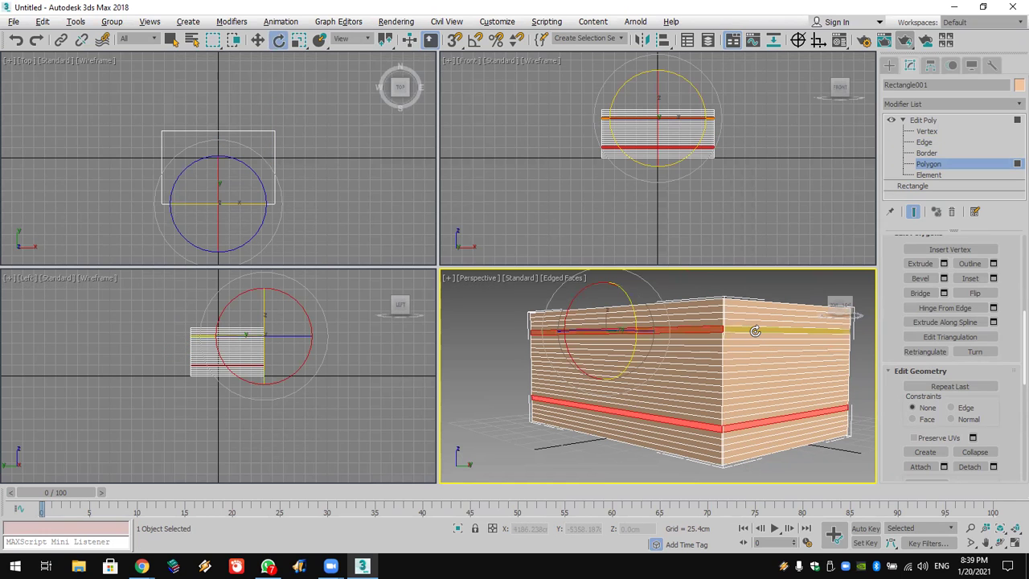
{"action": "left_click", "coordinate": [754, 330], "text": "ctrl"}
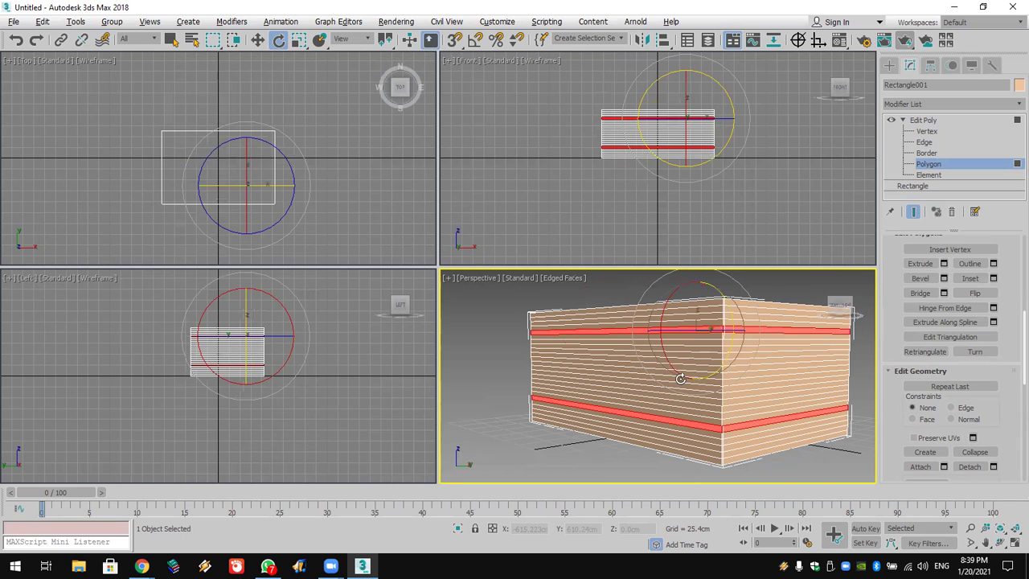
Step: Add the matching upper and lower strips on the opposite end face to the polygon selection
{"action": "left_click", "coordinate": [999, 544]}
{"action": "left_click_drag", "start_coordinate": [592, 377], "coordinate": [713, 386]}
{"action": "left_click_drag", "start_coordinate": [629, 363], "coordinate": [567, 339]}
{"action": "right_click", "coordinate": [567, 339]}
{"action": "left_click", "coordinate": [566, 338], "text": "ctrl"}
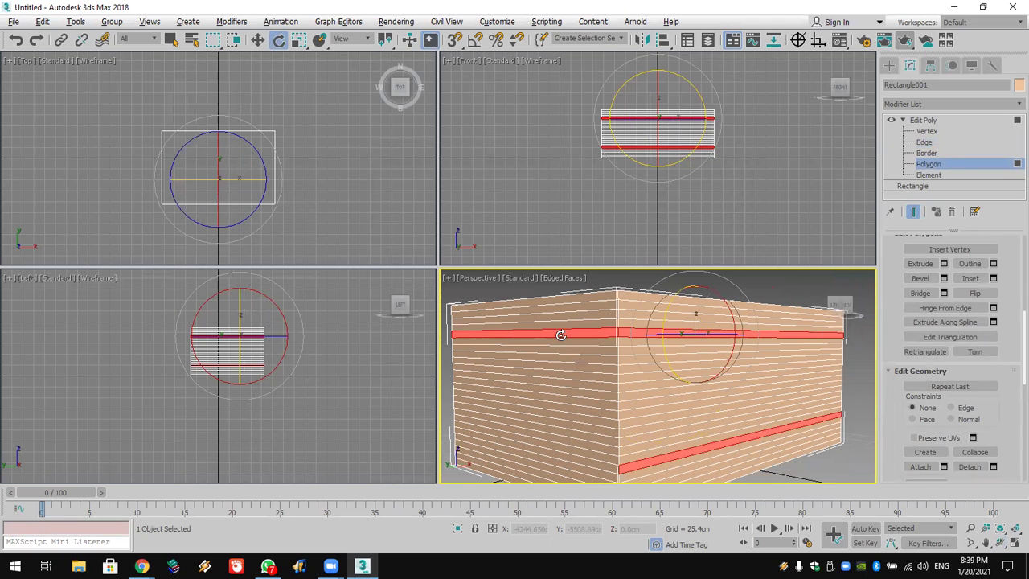
{"action": "left_click", "coordinate": [590, 461], "text": "ctrl"}
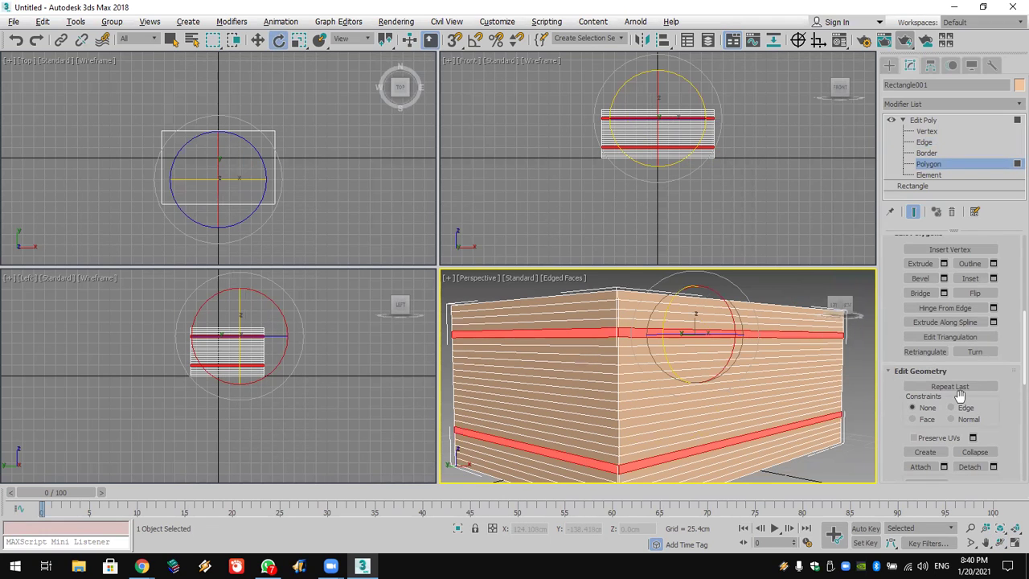
Step: Try to extrude the selected upper and lower strips
{"action": "left_click", "coordinate": [924, 265]}
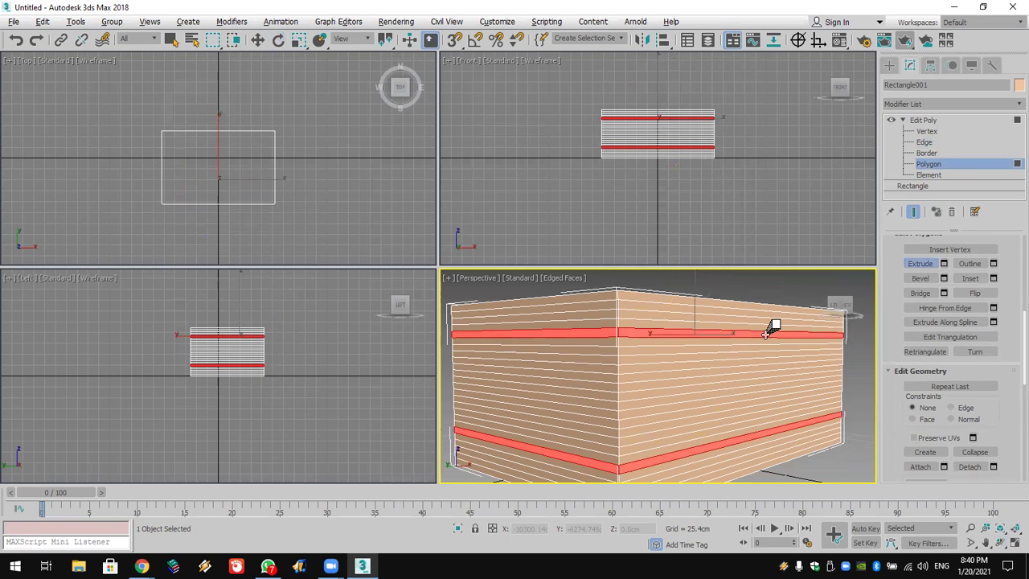
{"action": "mouse_move", "coordinate": [772, 328]}
{"action": "left_mouse_down"}
{"action": "mouse_move", "coordinate": [775, 356]}
{"action": "mouse_move", "coordinate": [771, 328]}
{"action": "left_mouse_up"}
{"action": "middle_click_drag", "start_coordinate": [844, 452], "coordinate": [807, 415]}
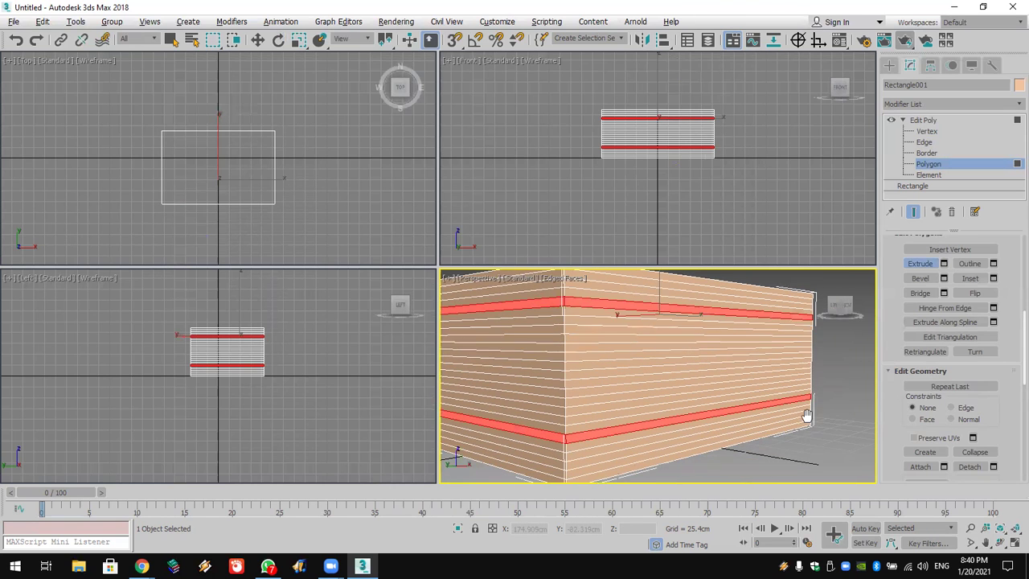
{"action": "left_click", "coordinate": [1000, 543]}
{"action": "left_click_drag", "start_coordinate": [699, 374], "coordinate": [643, 362]}
{"action": "left_click", "coordinate": [14, 22]}
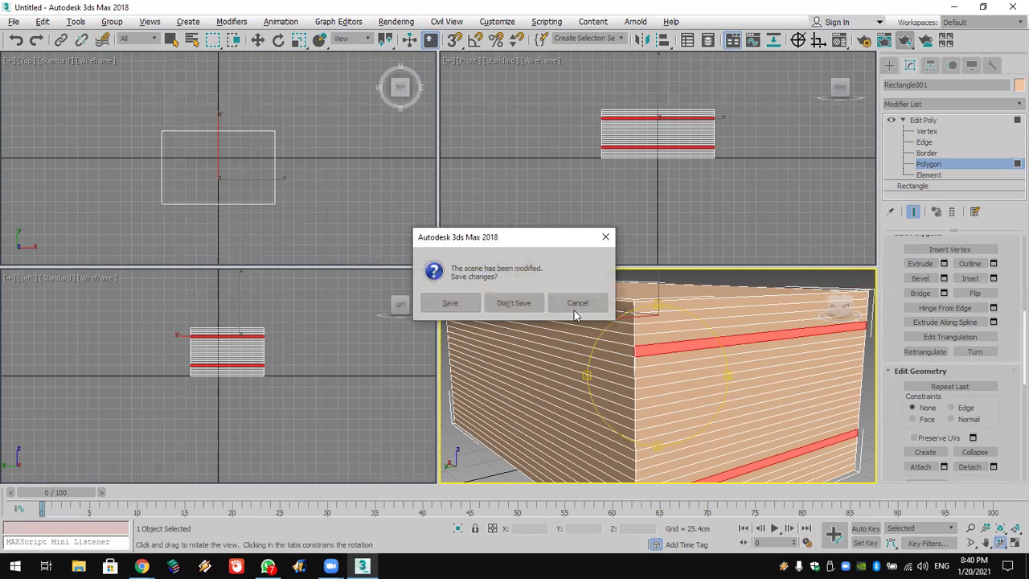
{"action": "left_click", "coordinate": [577, 306]}
{"action": "left_click_drag", "start_coordinate": [585, 374], "coordinate": [595, 371]}
{"action": "scroll", "coordinate": [599, 374], "scroll_direction": "down", "scroll_amount": 3}
{"action": "left_click_drag", "start_coordinate": [672, 377], "coordinate": [684, 349]}
{"action": "key", "text": "shift+e"}
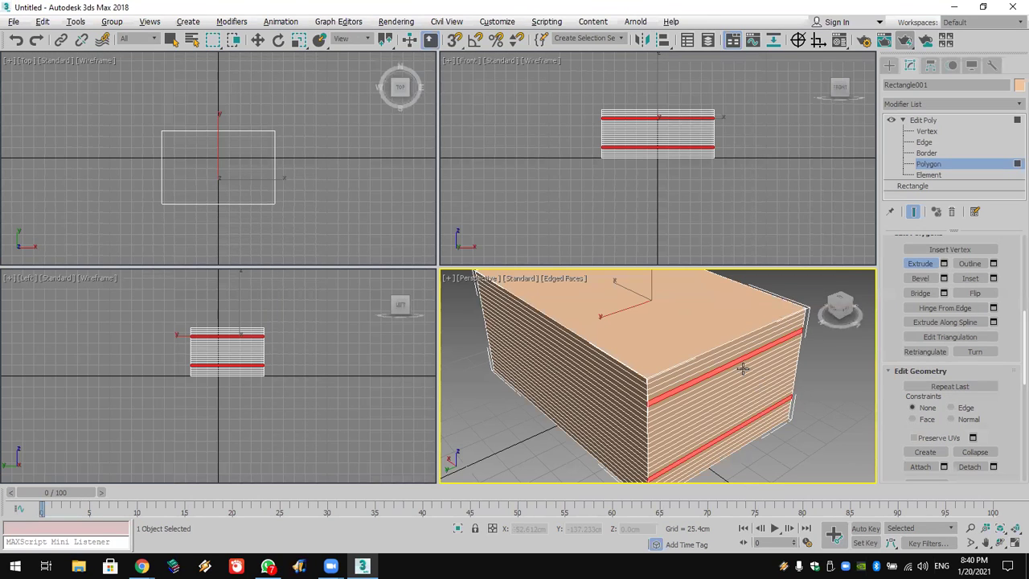
{"action": "left_click", "coordinate": [726, 330]}
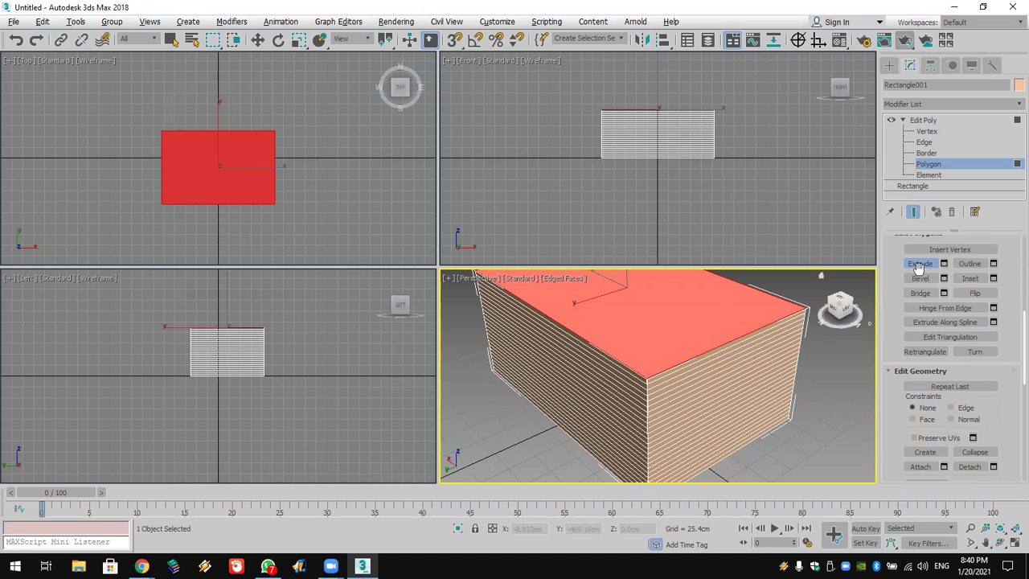
{"action": "key", "text": "e"}
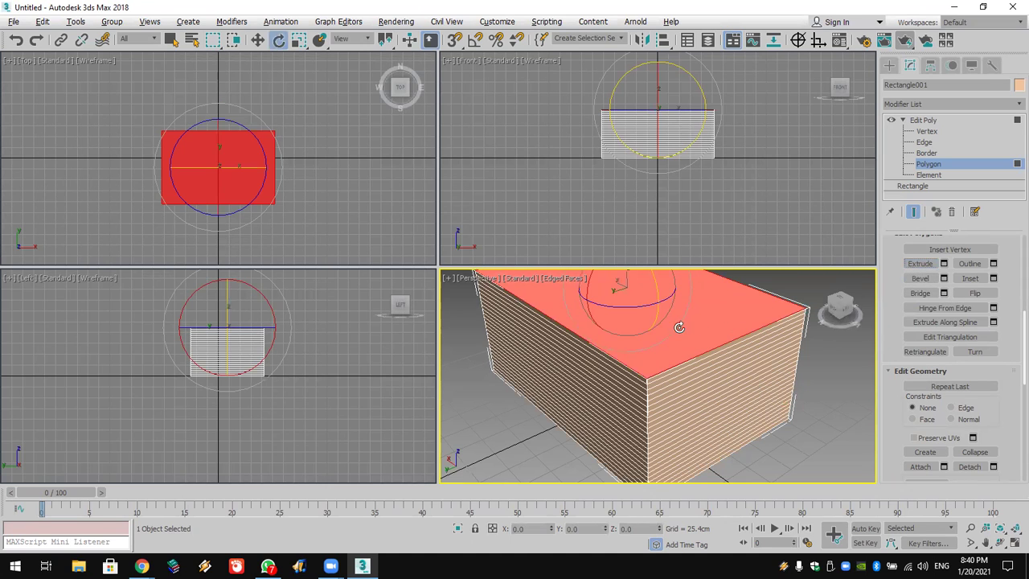
{"action": "right_click", "coordinate": [677, 326]}
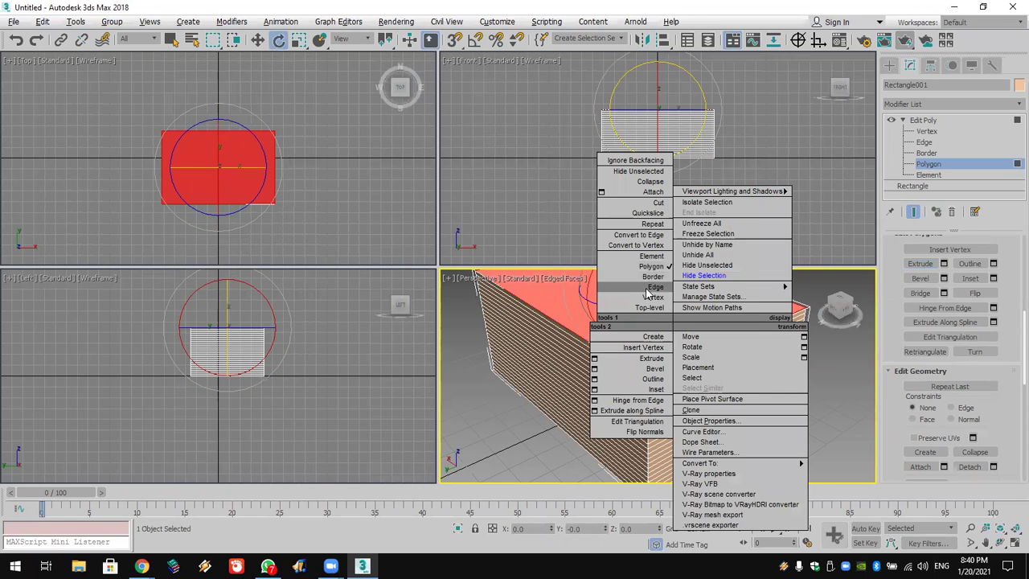
{"action": "left_click", "coordinate": [769, 152]}
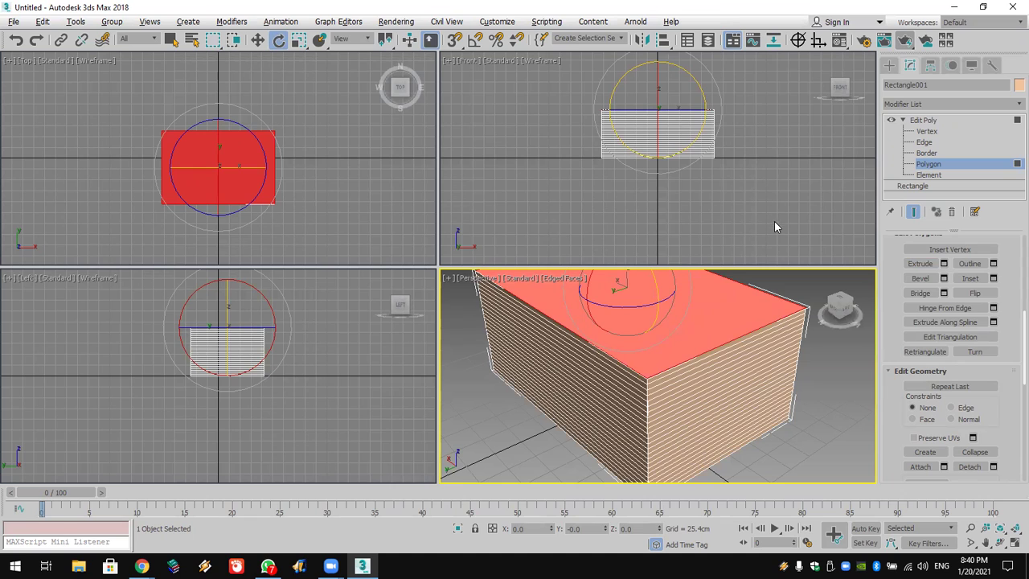
{"action": "left_click", "coordinate": [792, 430]}
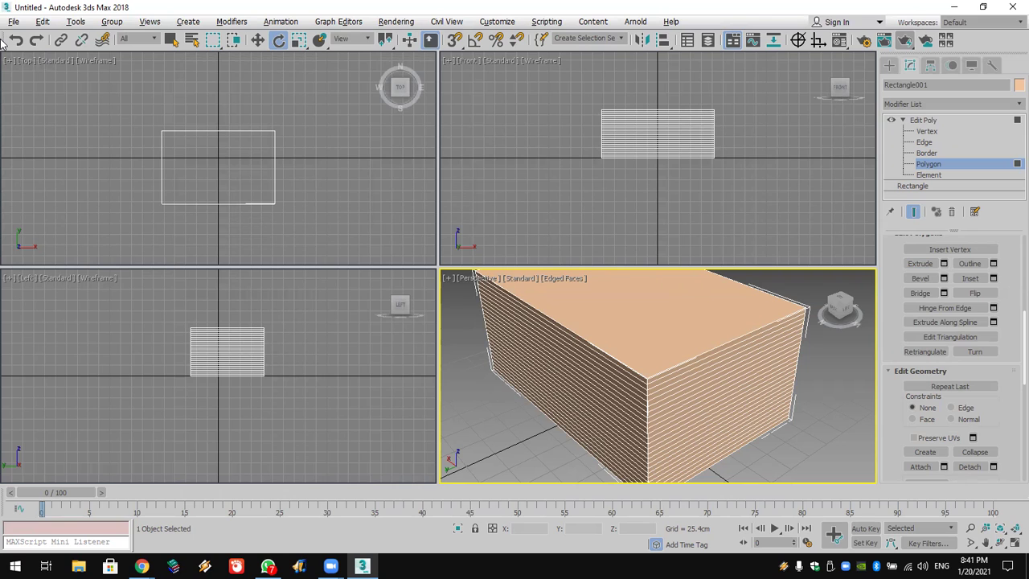
Step: Select the full ring of strips around the box near its top and detach it
{"action": "left_click", "coordinate": [621, 392]}
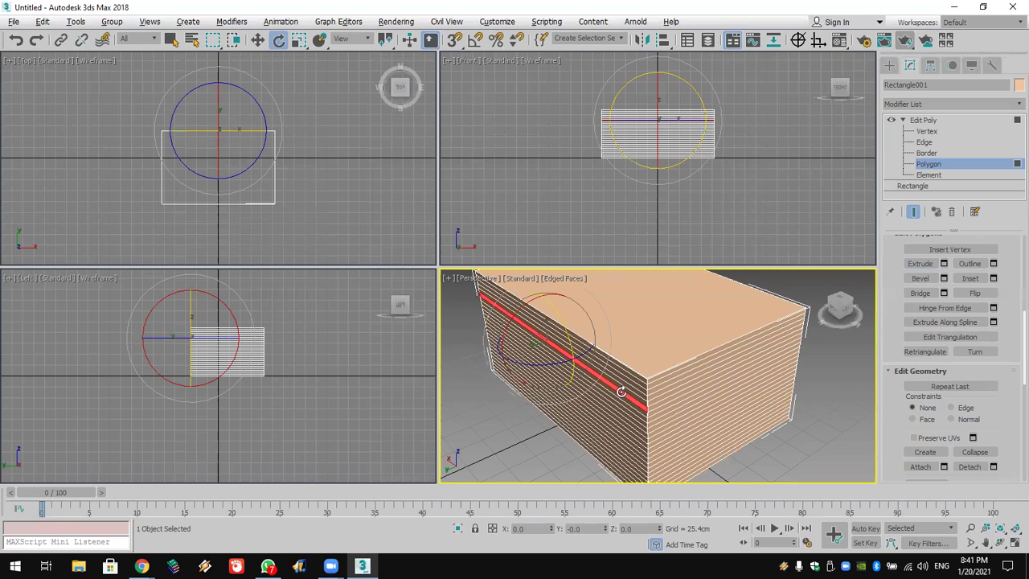
{"action": "left_click", "coordinate": [670, 398]}
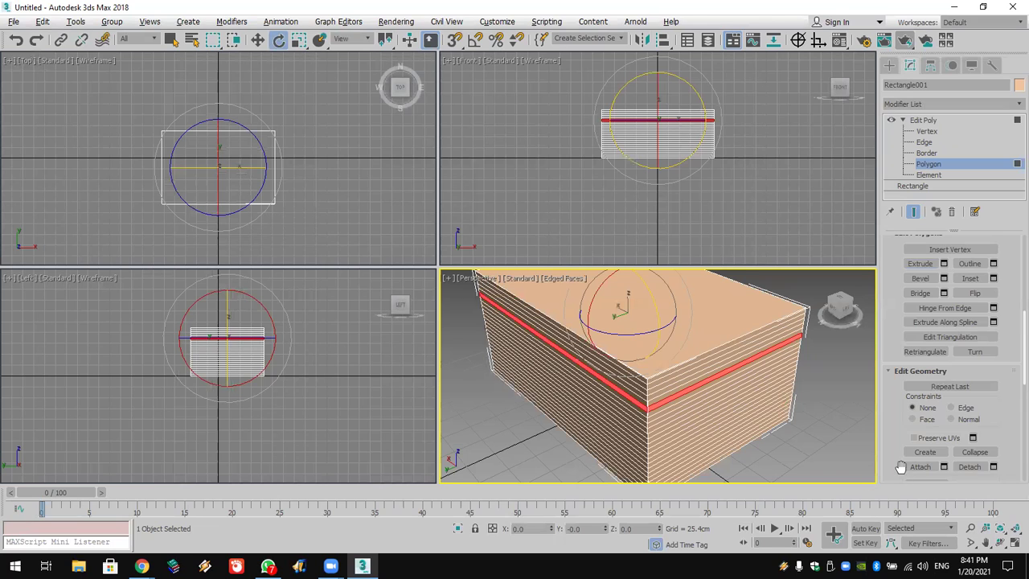
{"action": "scroll", "coordinate": [912, 458], "scroll_direction": "down", "scroll_amount": 2}
{"action": "left_click", "coordinate": [970, 423]}
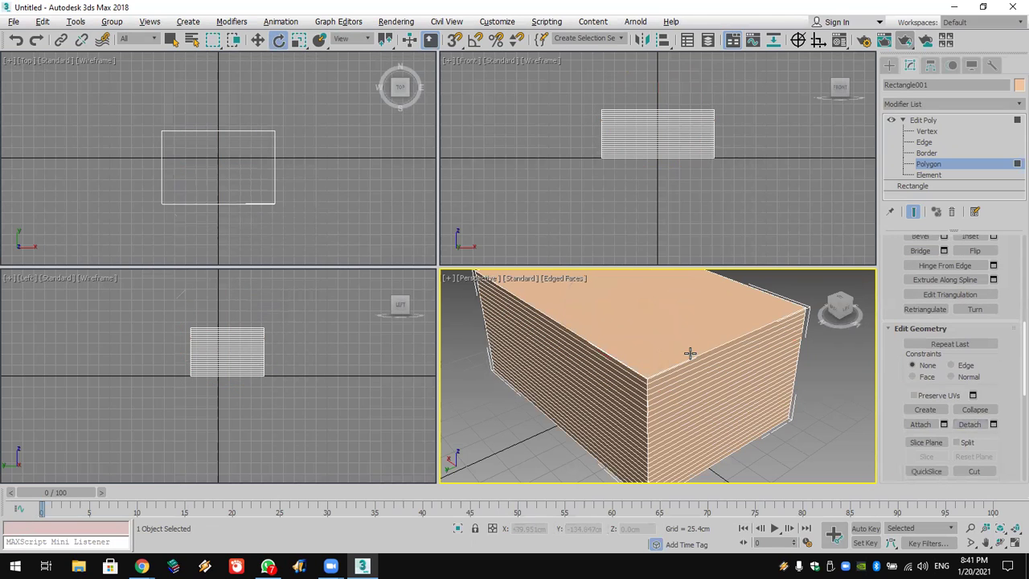
Step: Leave polygon editing and try to move the box along the vertical axis, away from the detached ring
{"action": "left_click", "coordinate": [889, 65]}
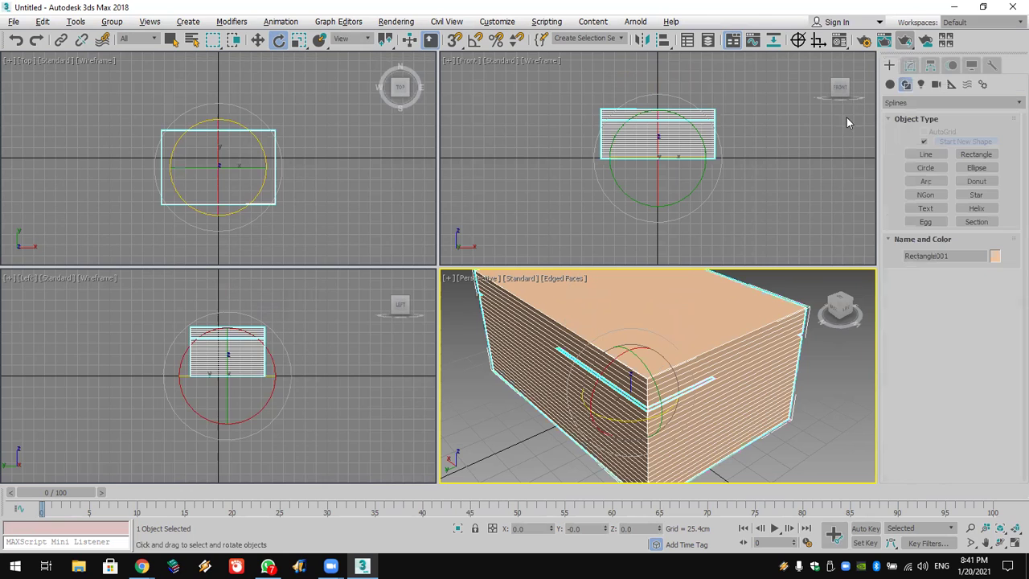
{"action": "right_click", "coordinate": [794, 291]}
{"action": "left_click", "coordinate": [258, 39]}
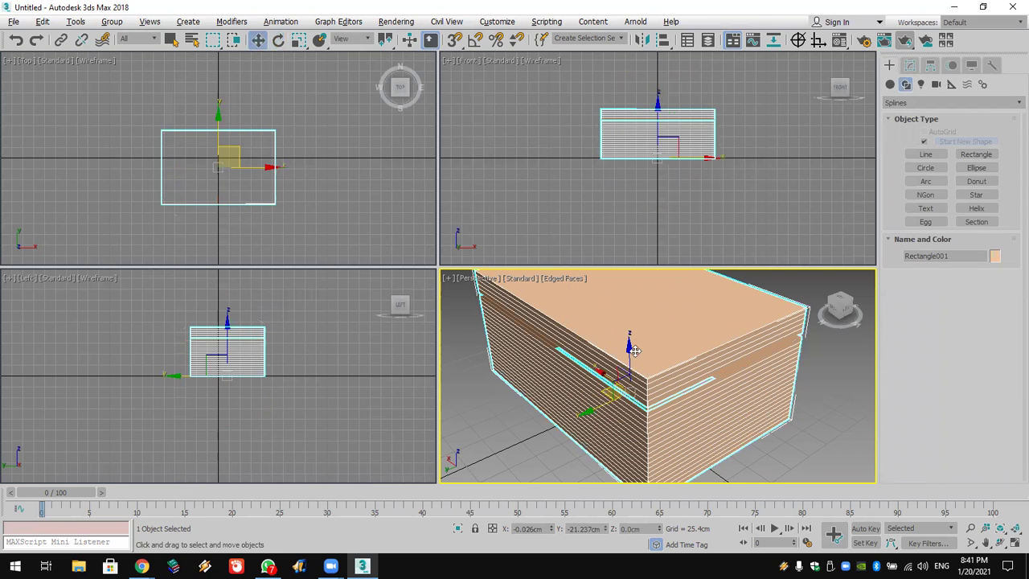
{"action": "left_click_drag", "start_coordinate": [629, 359], "coordinate": [668, 524]}
{"action": "right_click", "coordinate": [668, 524]}
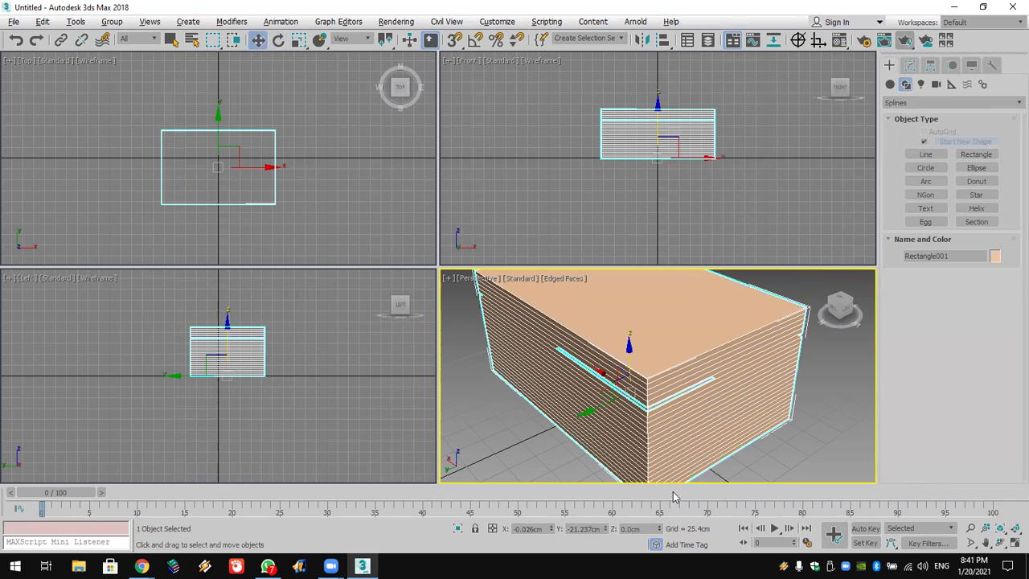
Step: Select the detached ring near the top of the box as a separate object
{"action": "left_click_drag", "start_coordinate": [627, 350], "coordinate": [721, 441]}
{"action": "right_click", "coordinate": [721, 441]}
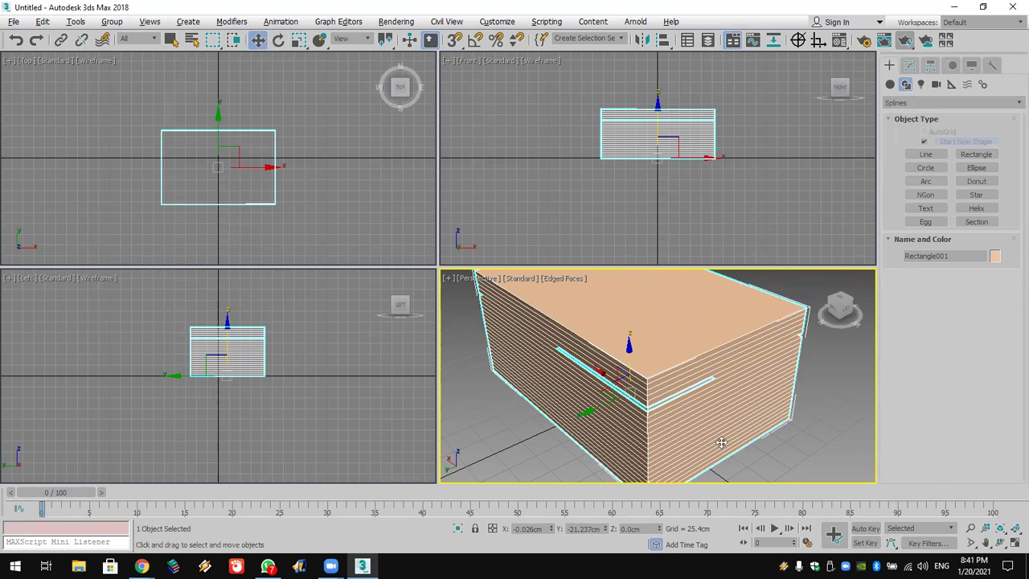
{"action": "left_click", "coordinate": [809, 459]}
{"action": "left_click", "coordinate": [706, 382]}
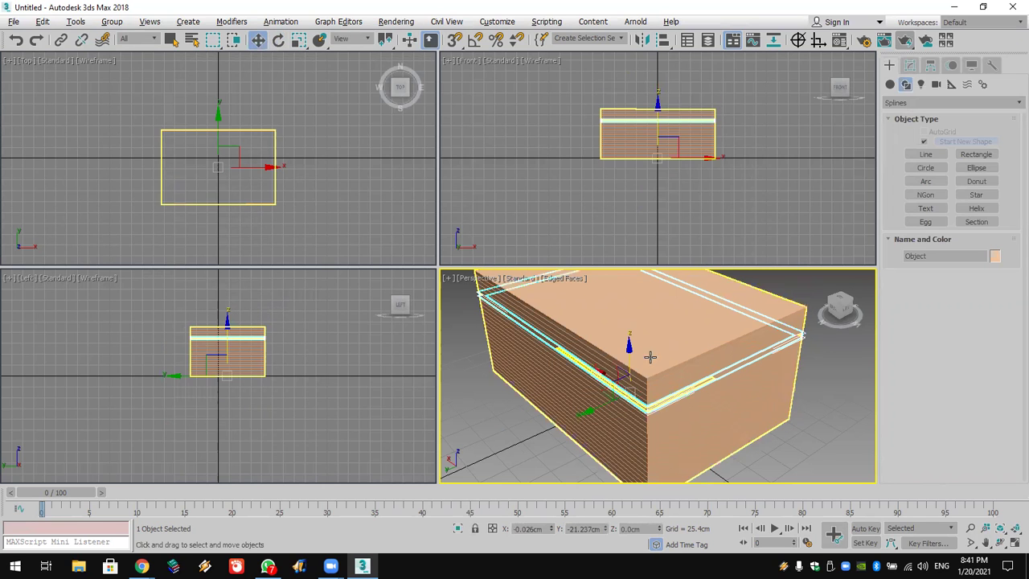
{"action": "left_click_drag", "start_coordinate": [624, 367], "coordinate": [641, 334]}
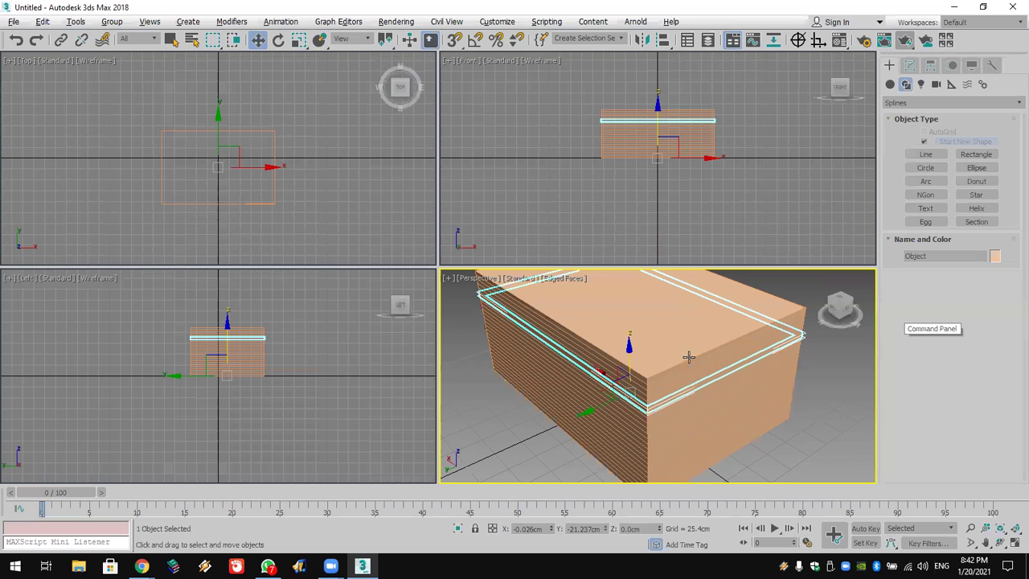
Step: Clone the detached ring as one copy about 73.5 cm higher and show its Editable Poly settings
{"action": "left_click_drag", "start_coordinate": [631, 368], "coordinate": [632, 286]}
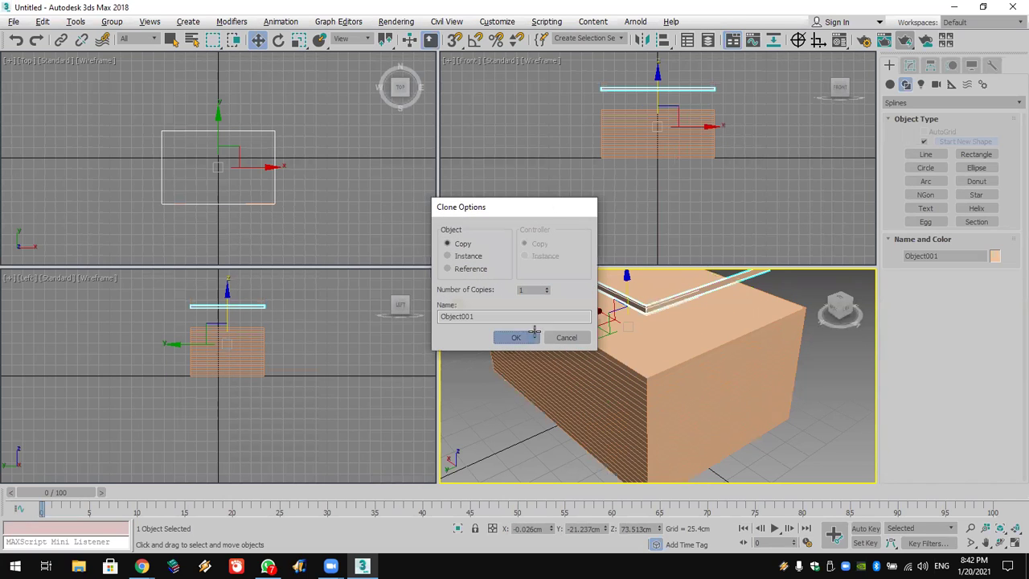
{"action": "left_click", "coordinate": [562, 336]}
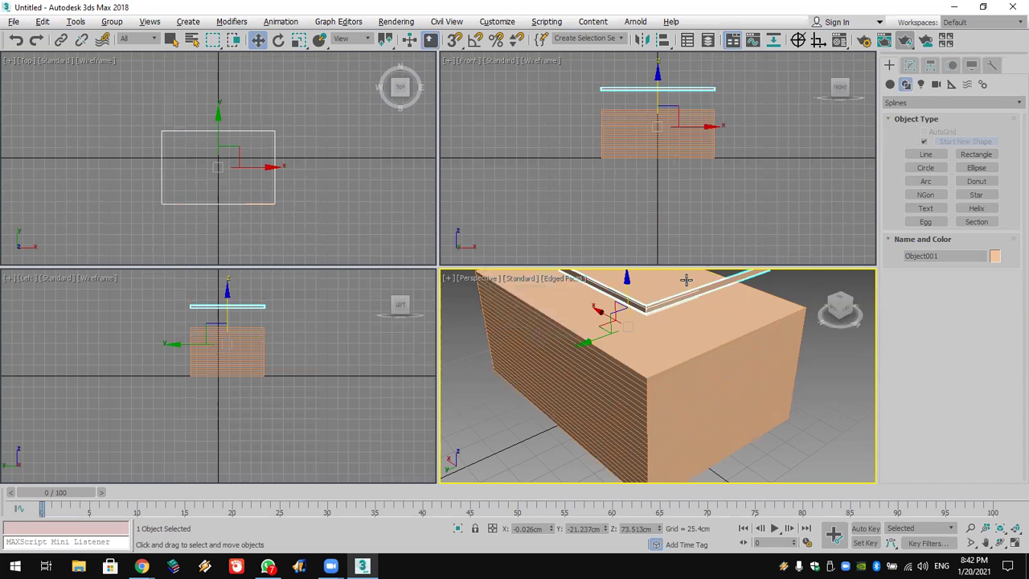
{"action": "left_click", "coordinate": [911, 66]}
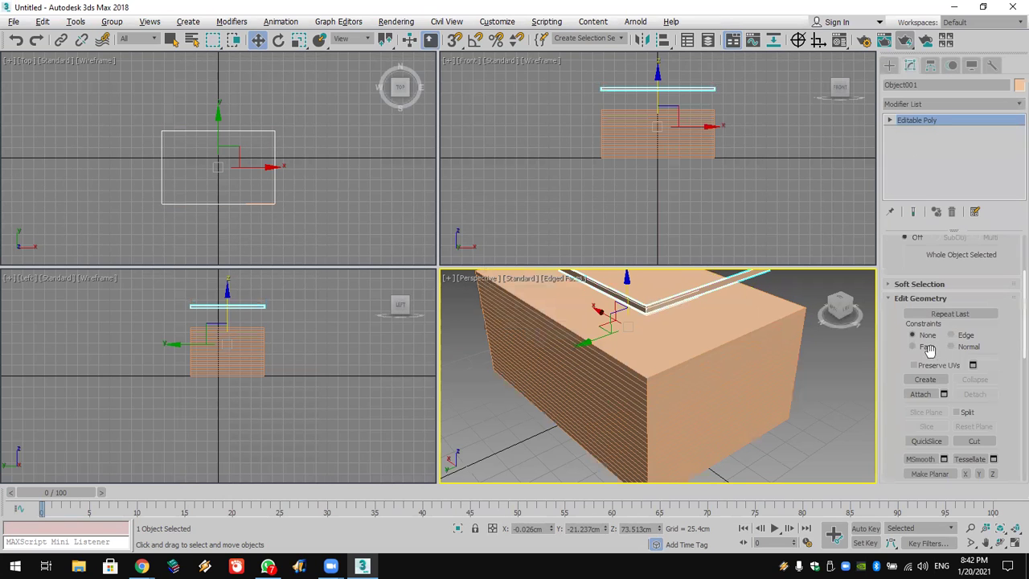
{"action": "left_click_drag", "start_coordinate": [906, 265], "coordinate": [949, 211]}
Step: Reset to a new empty scene
{"action": "left_click", "coordinate": [14, 21]}
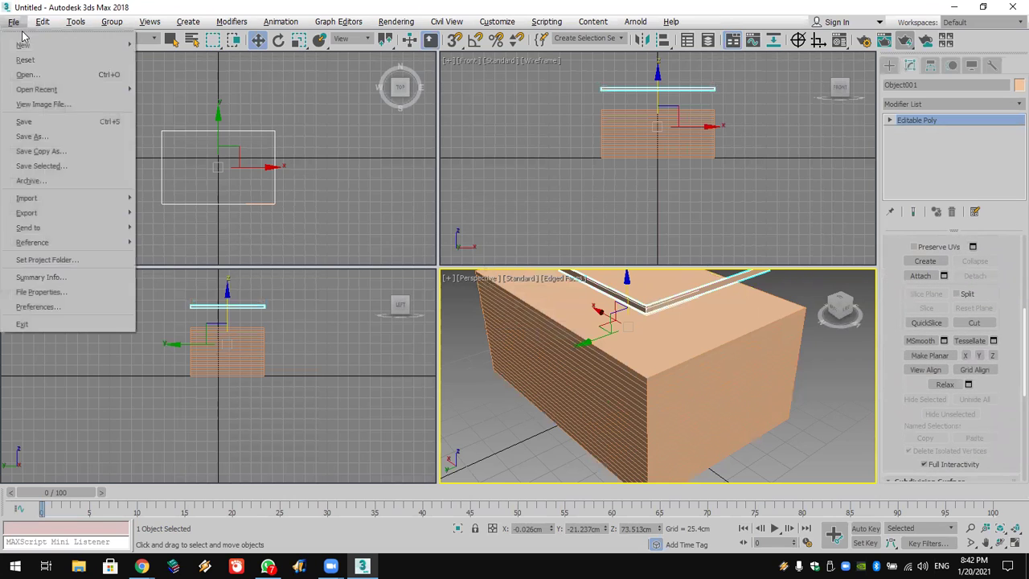
{"action": "left_click", "coordinate": [37, 57]}
{"action": "left_click", "coordinate": [517, 305]}
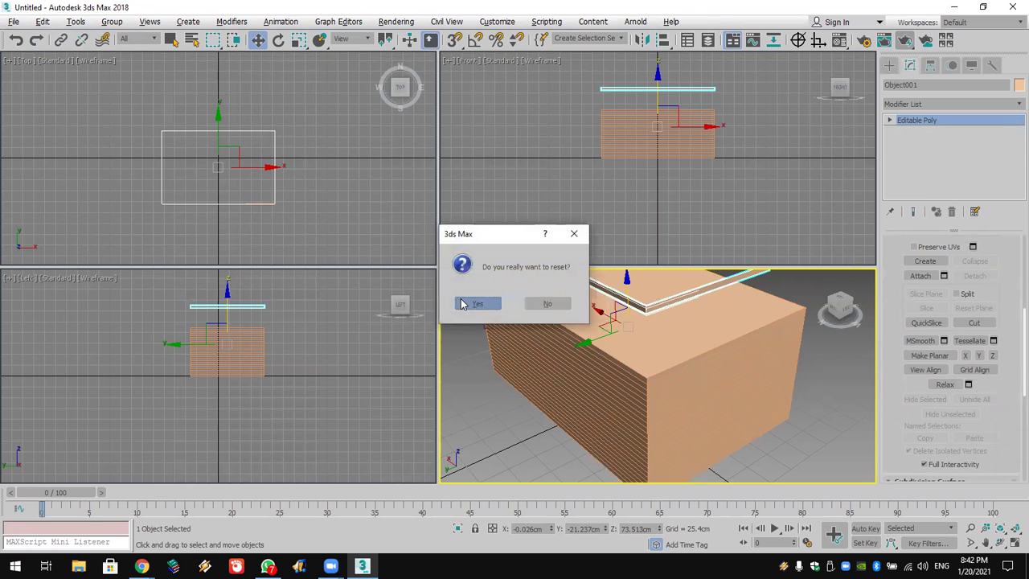
{"action": "left_click", "coordinate": [473, 301]}
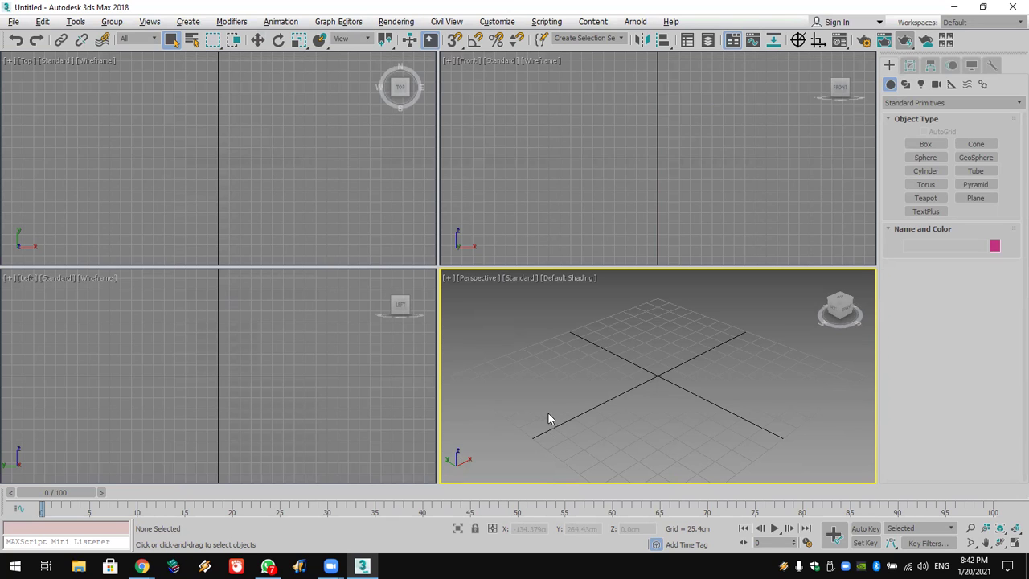
Step: Start opening a scene file and browse from the desktop's MAX shortcut to the External Files folder
{"action": "left_click", "coordinate": [360, 254]}
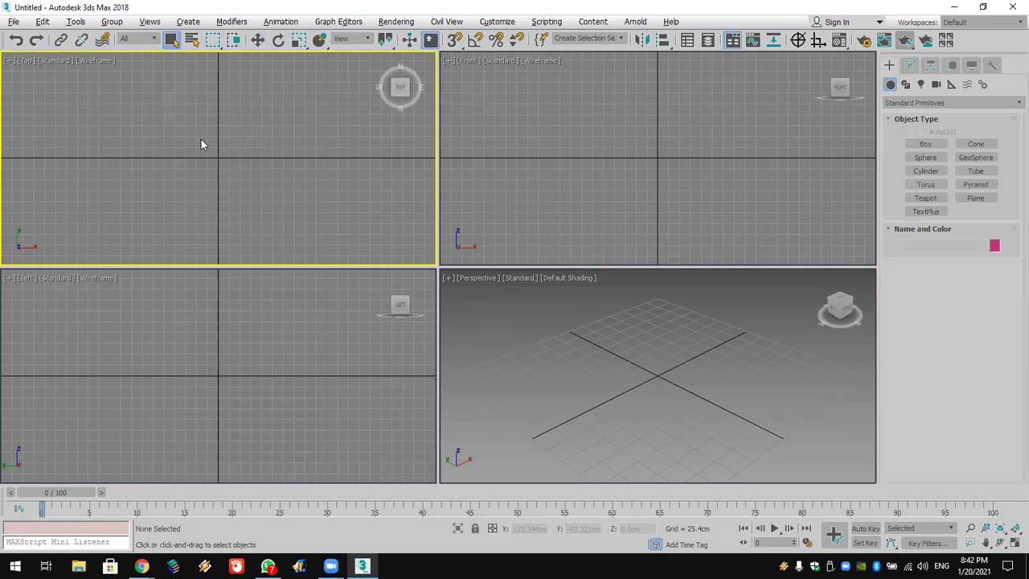
{"action": "left_click", "coordinate": [18, 25]}
{"action": "left_click", "coordinate": [30, 74]}
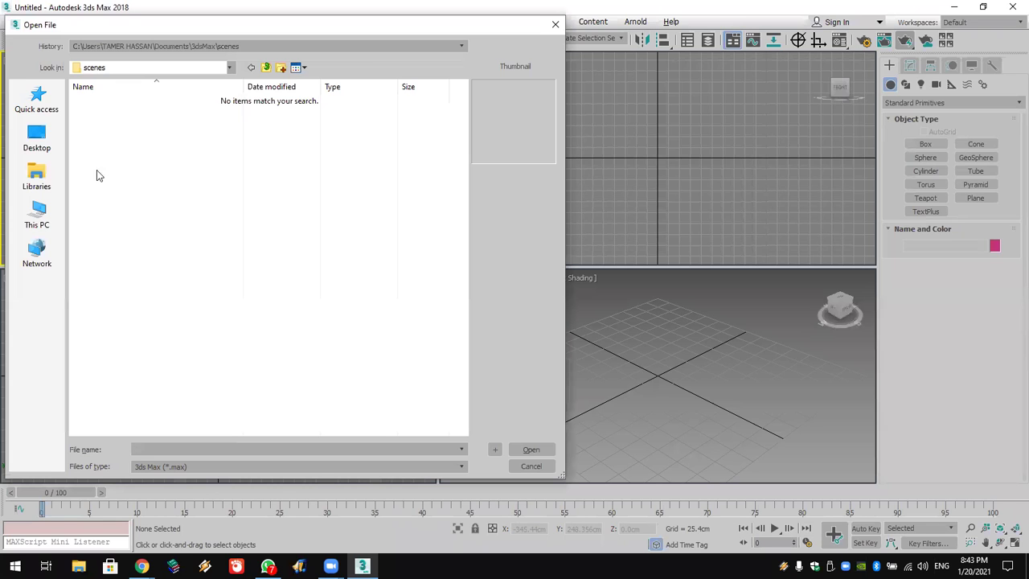
{"action": "left_click", "coordinate": [37, 138]}
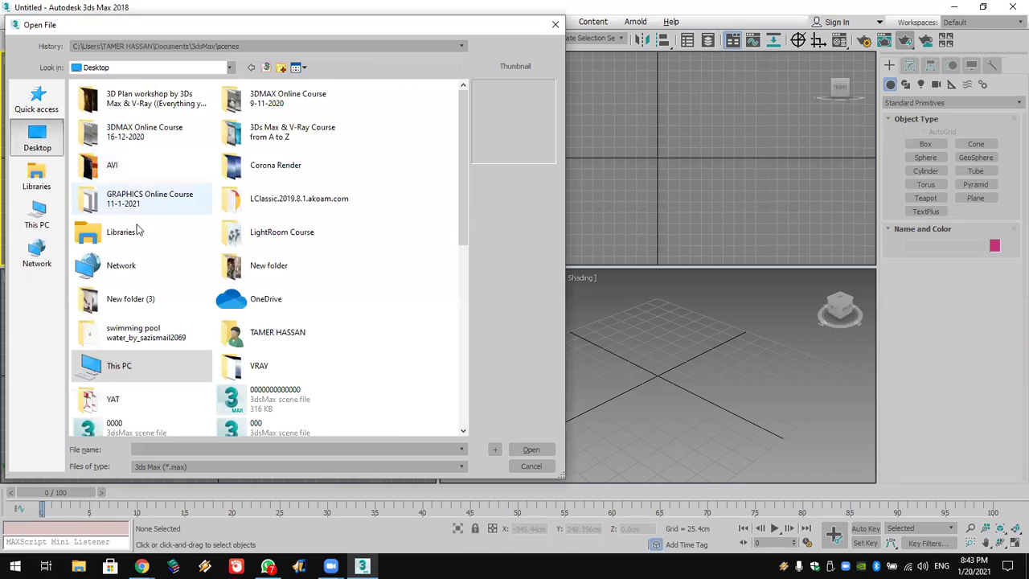
{"action": "left_click_drag", "start_coordinate": [467, 215], "coordinate": [498, 414]}
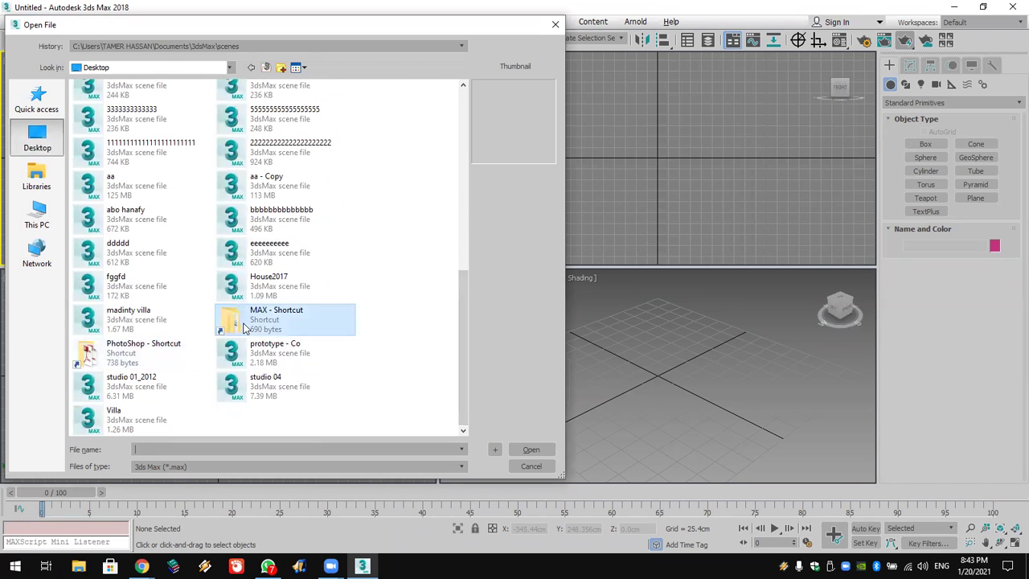
{"action": "double_click", "coordinate": [245, 326]}
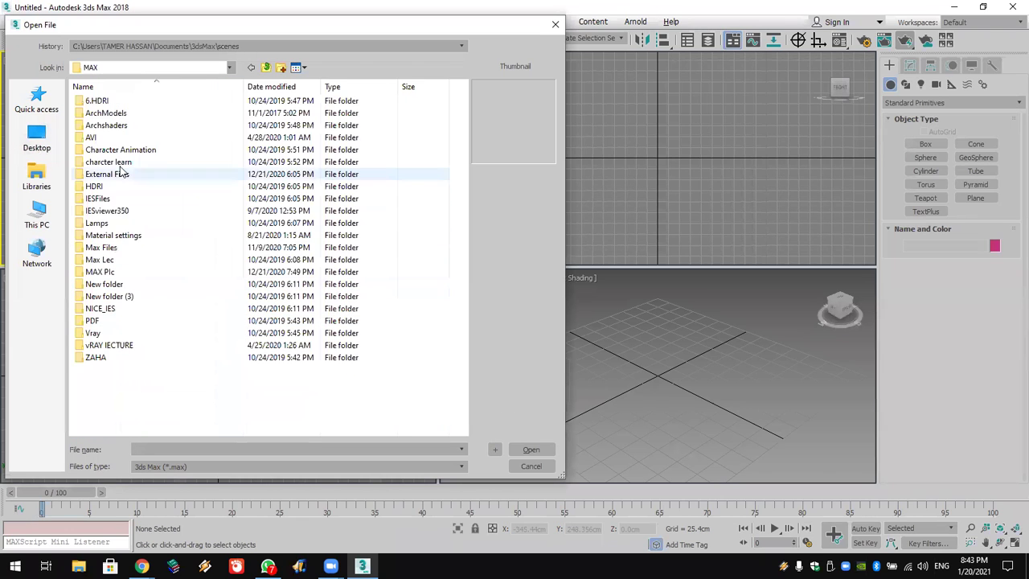
{"action": "double_click", "coordinate": [91, 175]}
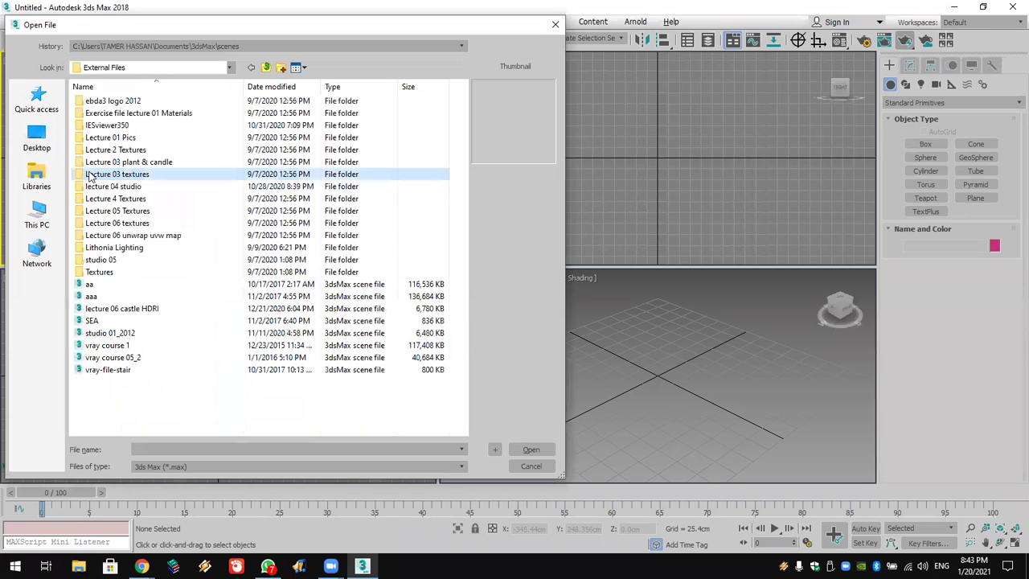
Step: Open the scene aa, adopt the file's unit scale and accept the obsolete file notice
{"action": "left_click", "coordinate": [111, 288]}
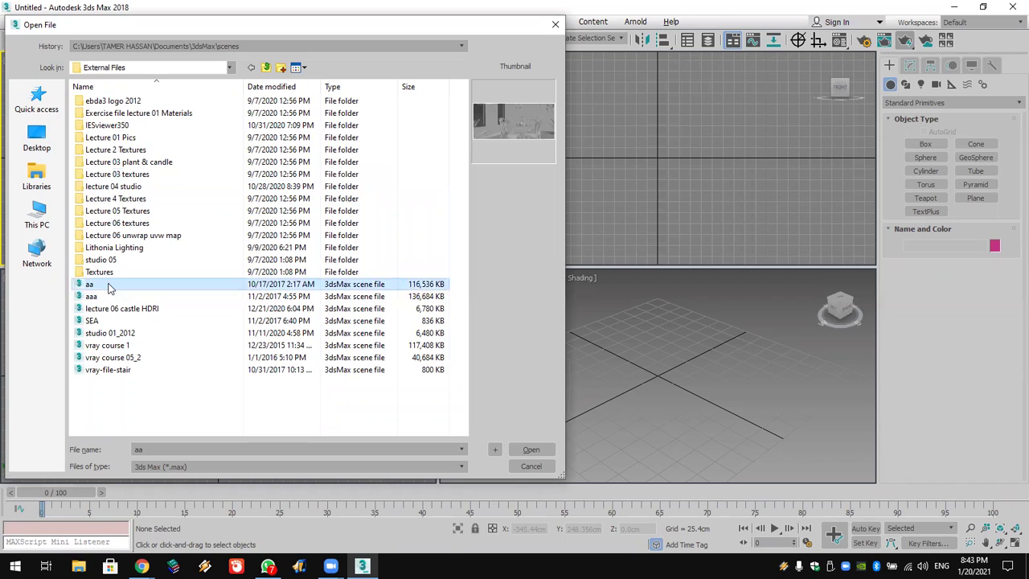
{"action": "left_click", "coordinate": [105, 297]}
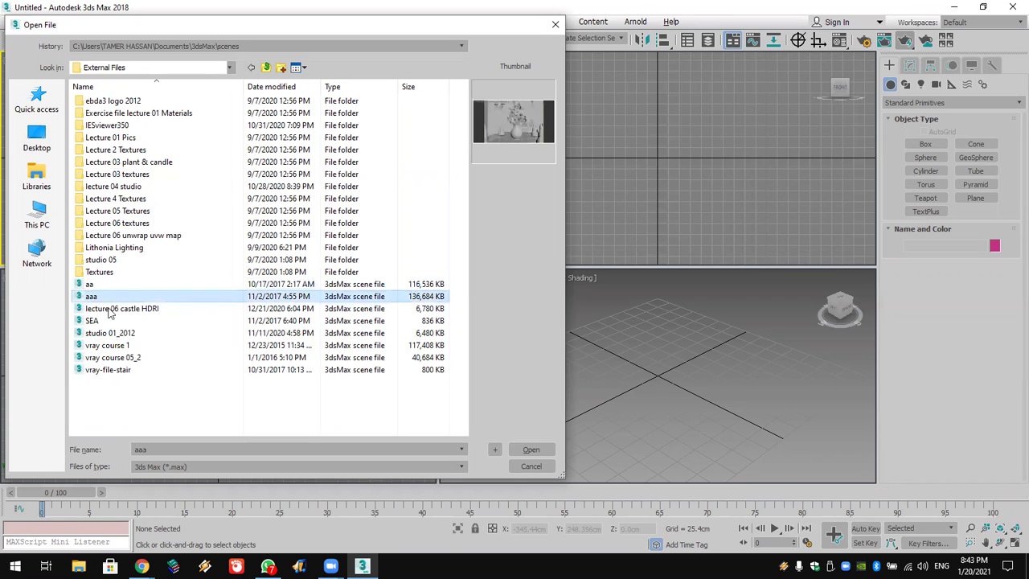
{"action": "double_click", "coordinate": [90, 284]}
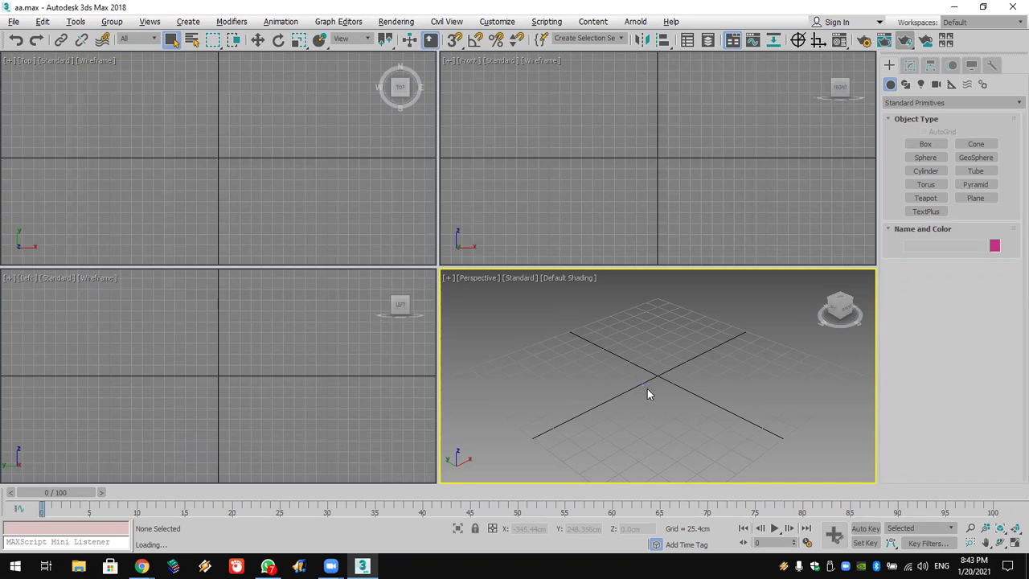
{"action": "left_click", "coordinate": [551, 394]}
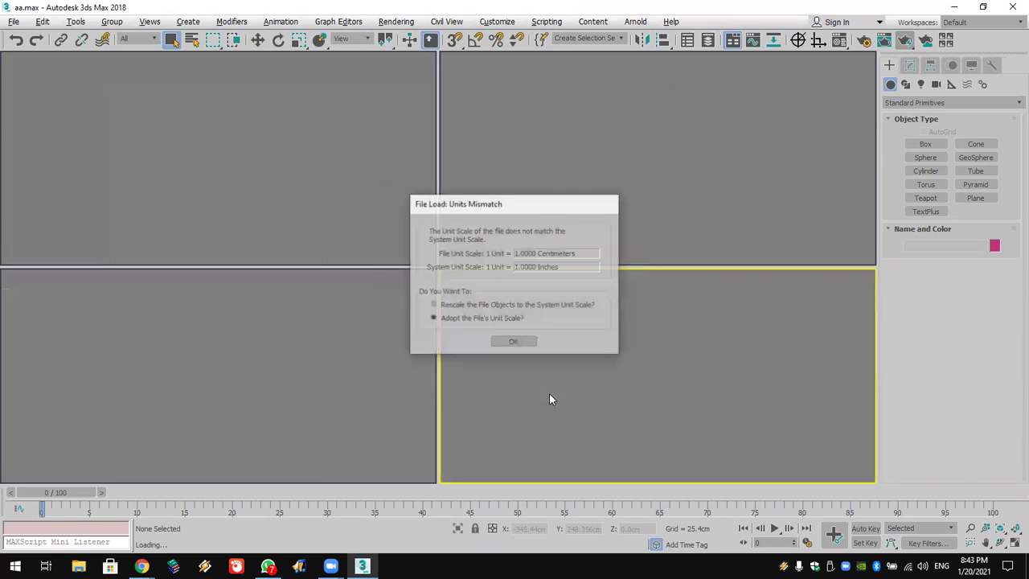
{"action": "left_click", "coordinate": [507, 341]}
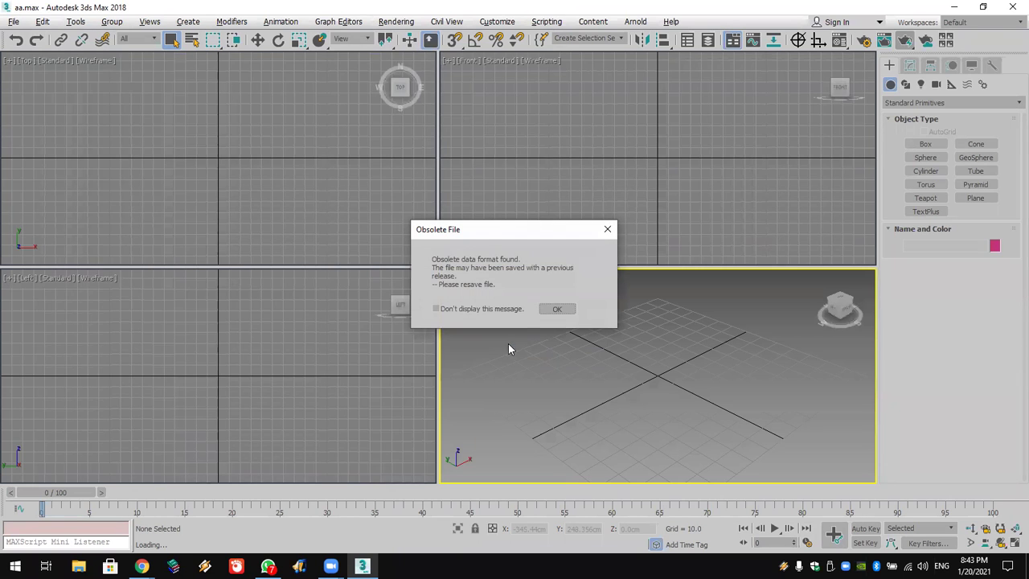
{"action": "left_click", "coordinate": [556, 311]}
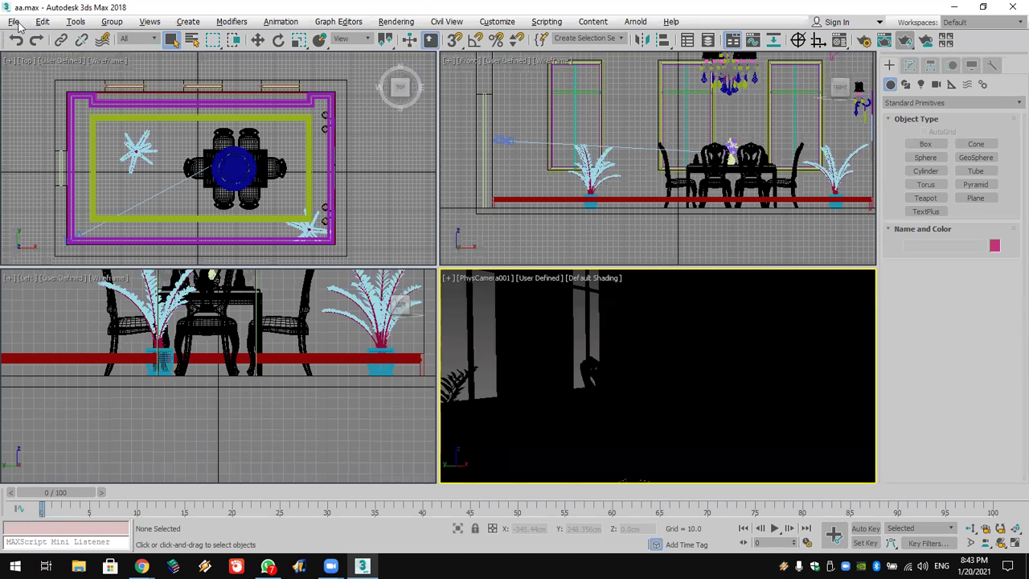
Step: Save the dining room scene again as aa.max, replacing the existing file
{"action": "left_click", "coordinate": [14, 21]}
{"action": "left_click", "coordinate": [67, 137]}
{"action": "left_click", "coordinate": [47, 142]}
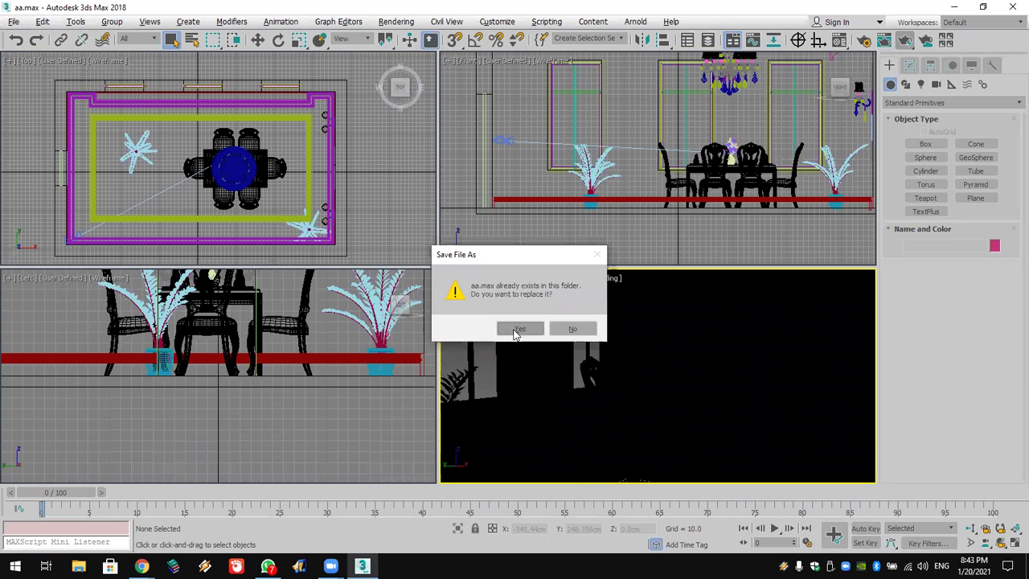
{"action": "left_click", "coordinate": [514, 328]}
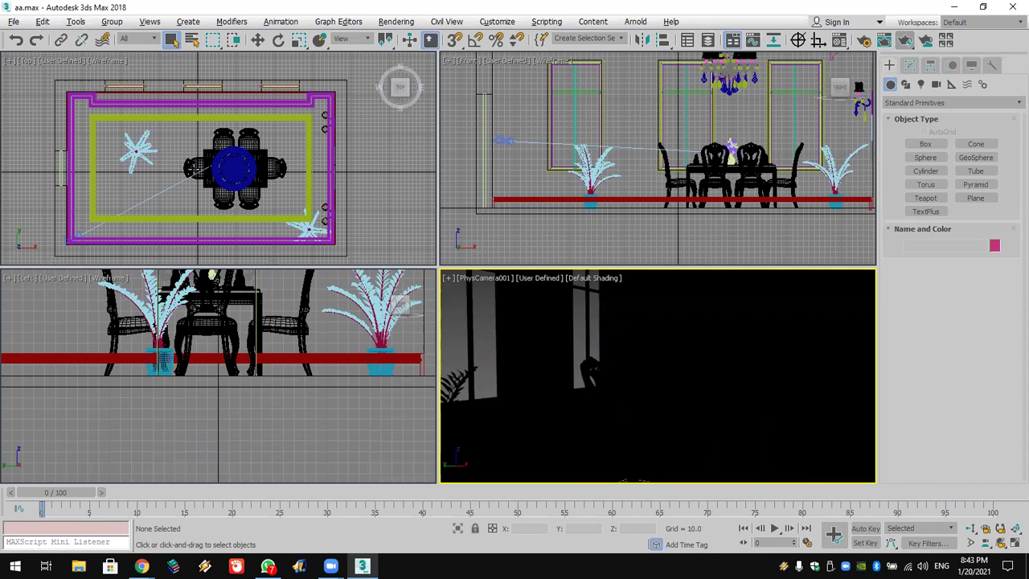
Step: Illuminate the physical camera viewport with default lights instead of scene lights
{"action": "left_click", "coordinate": [141, 163]}
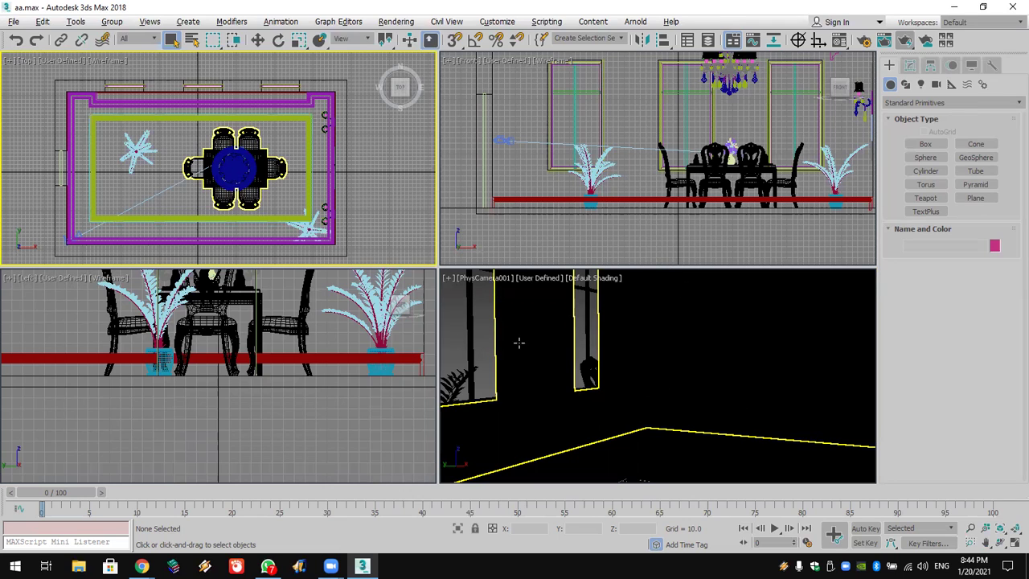
{"action": "left_click", "coordinate": [543, 280]}
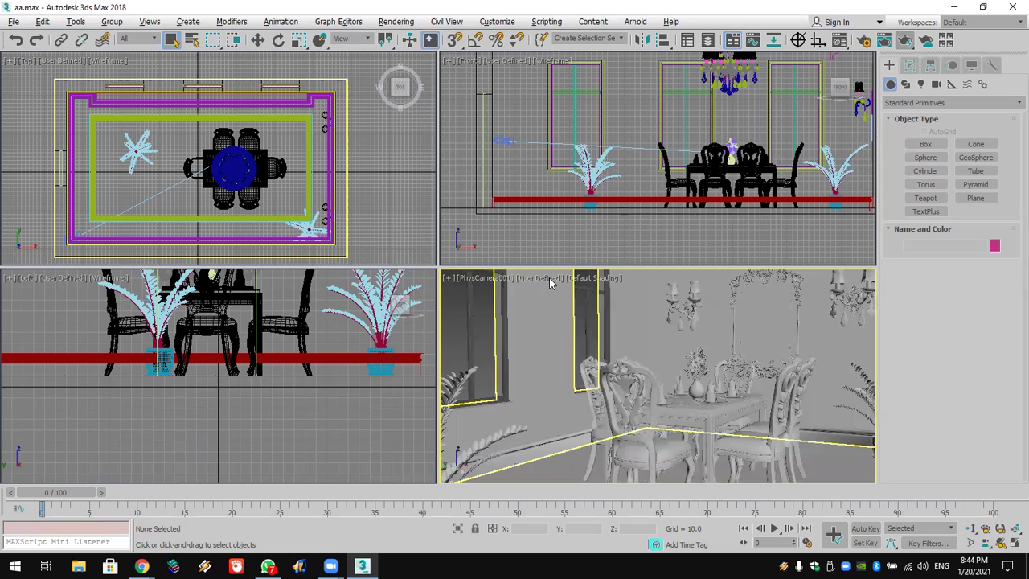
{"action": "left_click", "coordinate": [546, 281]}
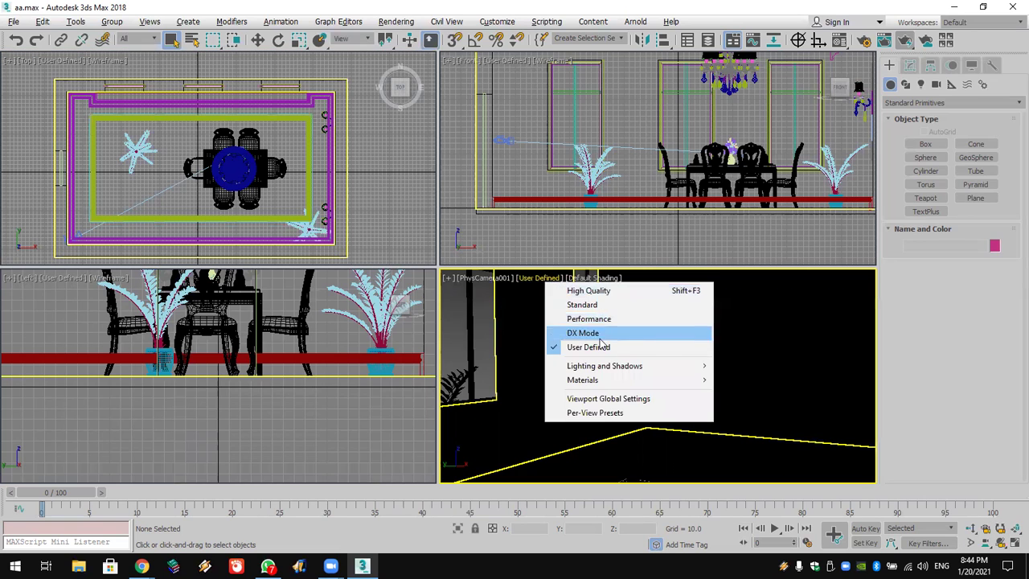
{"action": "mouse_move", "coordinate": [605, 370]}
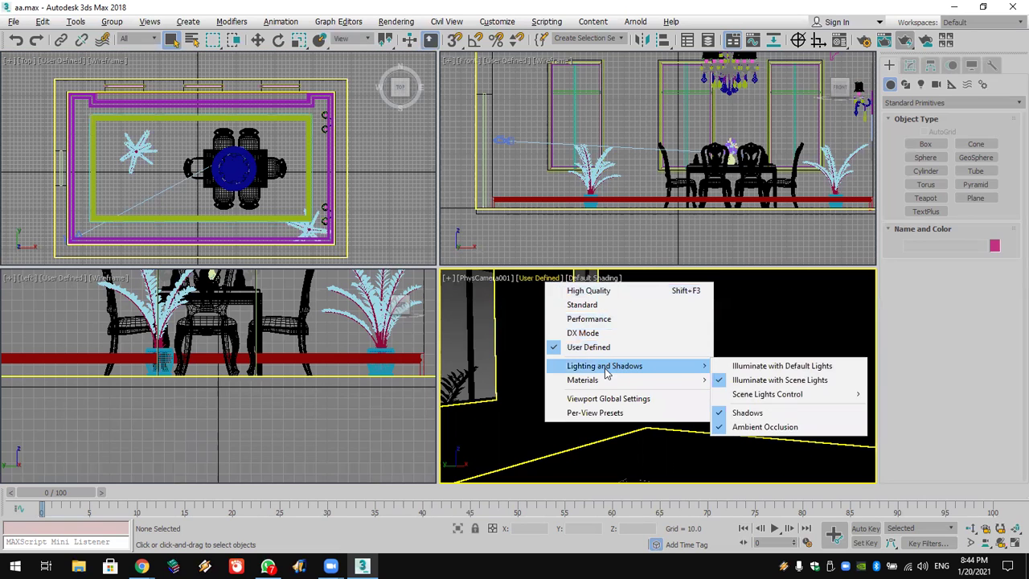
{"action": "left_click", "coordinate": [816, 369]}
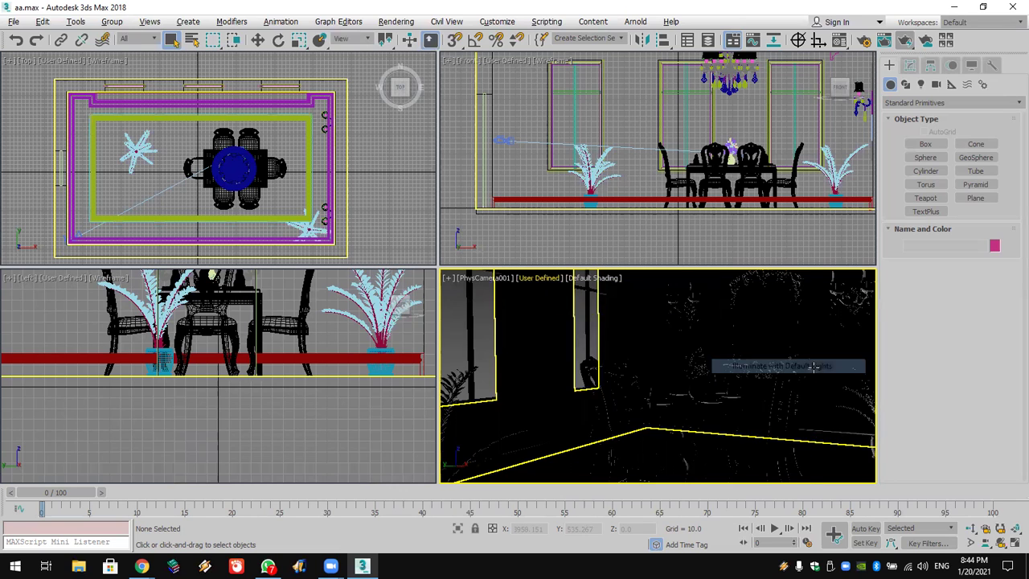
Step: Turn off shadows in the physical camera viewport
{"action": "left_click", "coordinate": [546, 283]}
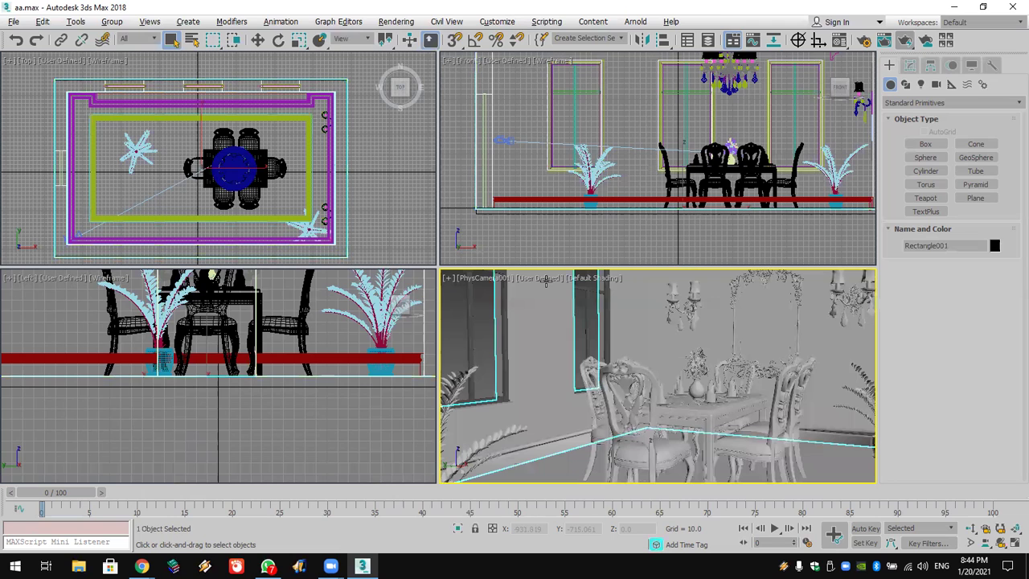
{"action": "left_click", "coordinate": [545, 283]}
{"action": "mouse_move", "coordinate": [620, 366]}
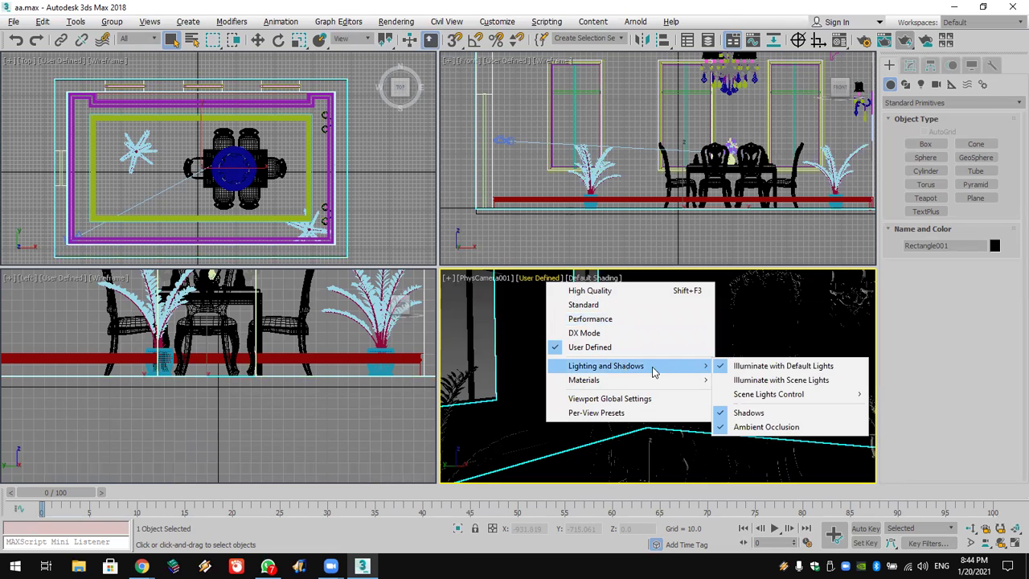
{"action": "left_click", "coordinate": [807, 414]}
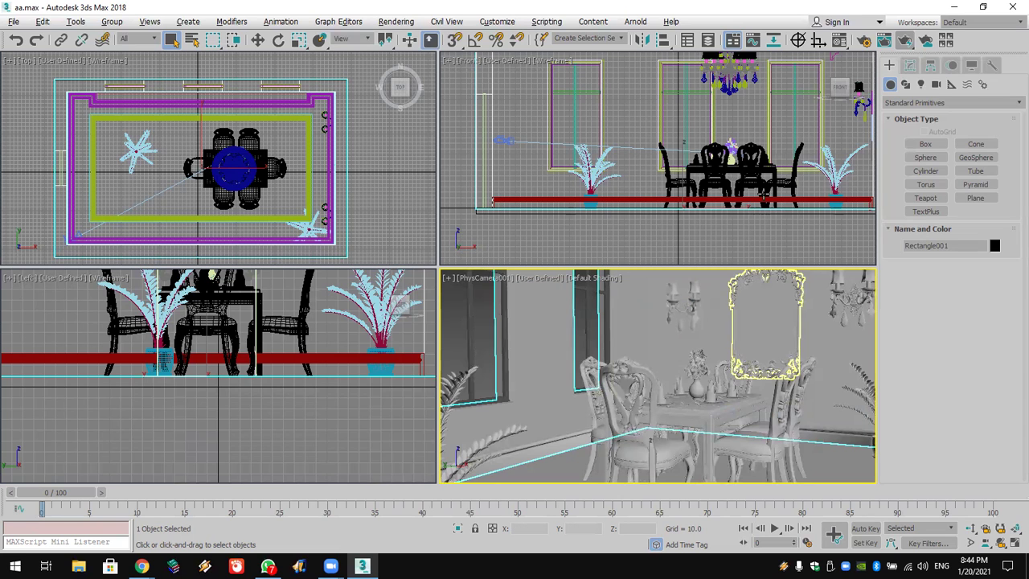
Step: Run a script file from the MAX folder on the desktop in the dining room scene
{"action": "scroll", "coordinate": [739, 193], "scroll_direction": "down", "scroll_amount": 5}
{"action": "middle_click_drag", "start_coordinate": [740, 190], "coordinate": [661, 153]}
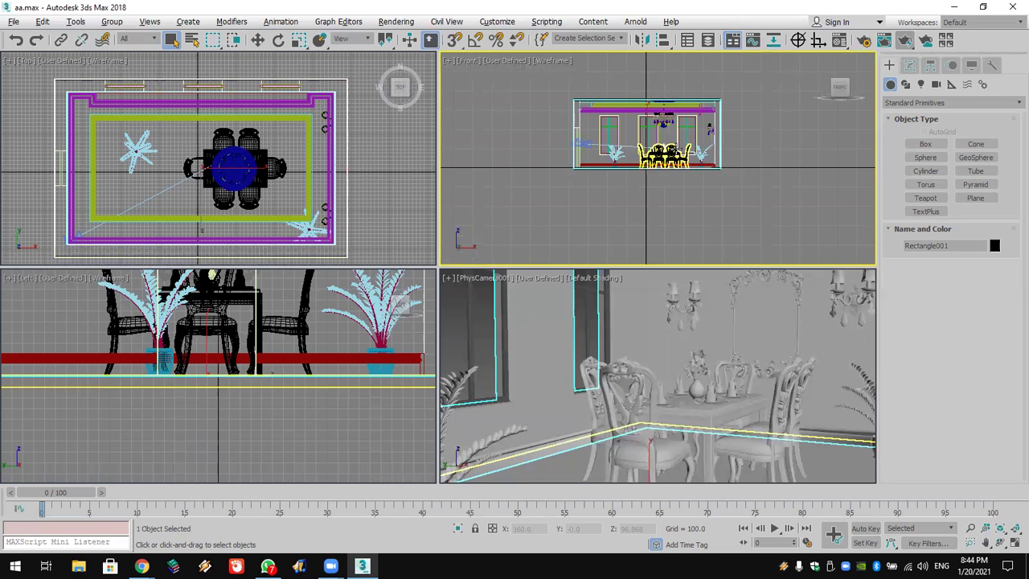
{"action": "left_click", "coordinate": [532, 25]}
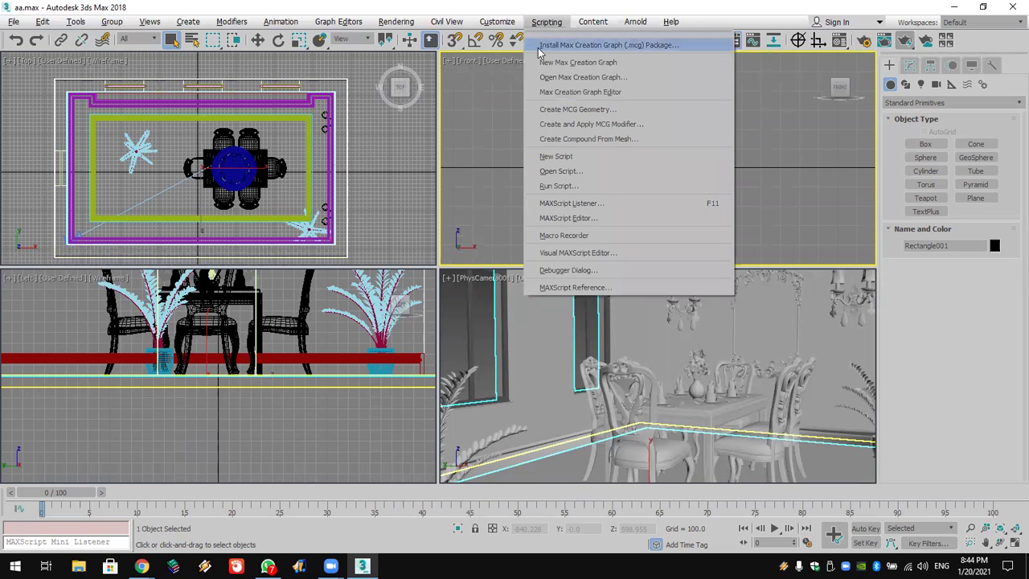
{"action": "left_click", "coordinate": [559, 183]}
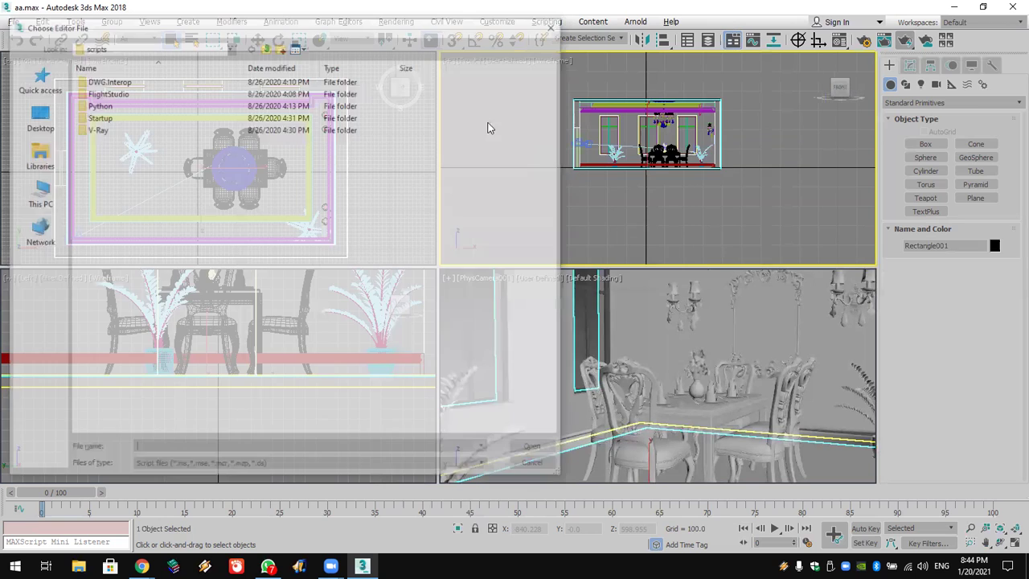
{"action": "left_click", "coordinate": [42, 121]}
{"action": "double_click", "coordinate": [277, 282]}
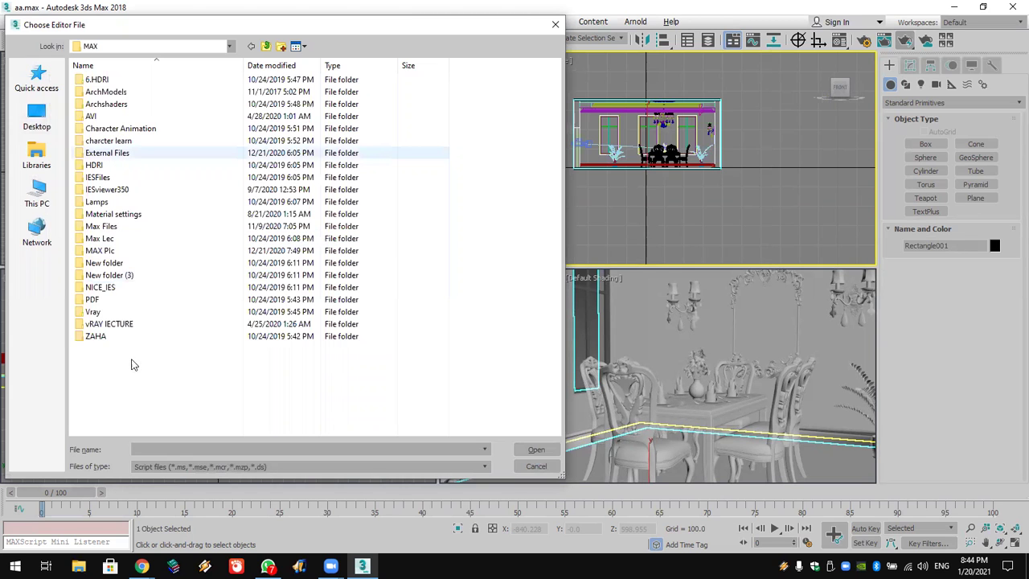
{"action": "key", "text": "Return"}
{"action": "double_click", "coordinate": [132, 263]}
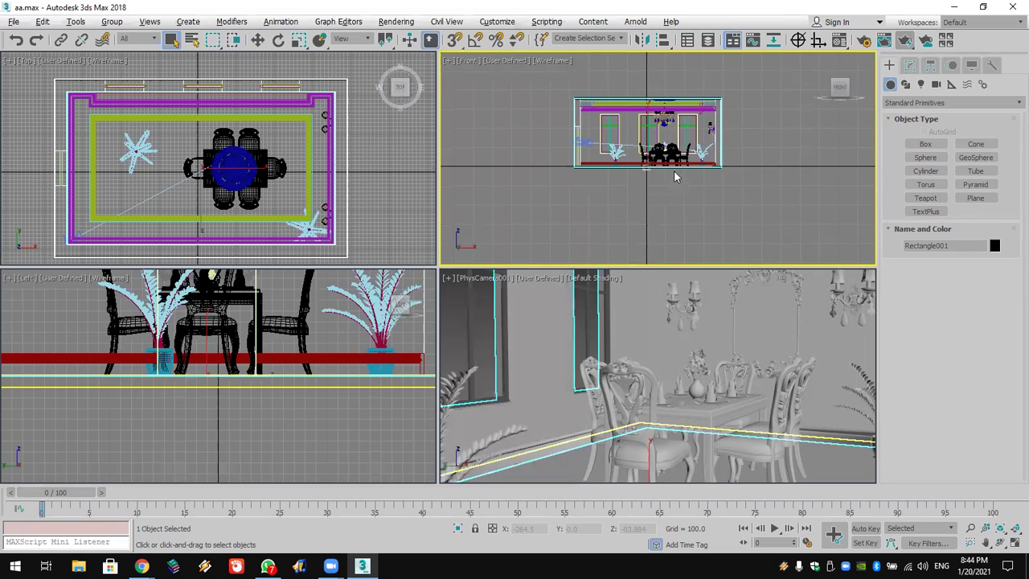
Step: Switch the physical camera viewport to Perspective and match the V-Ray camera at the scene origin to that view
{"action": "scroll", "coordinate": [672, 169], "scroll_direction": "up", "scroll_amount": 2}
{"action": "left_click", "coordinate": [667, 159]}
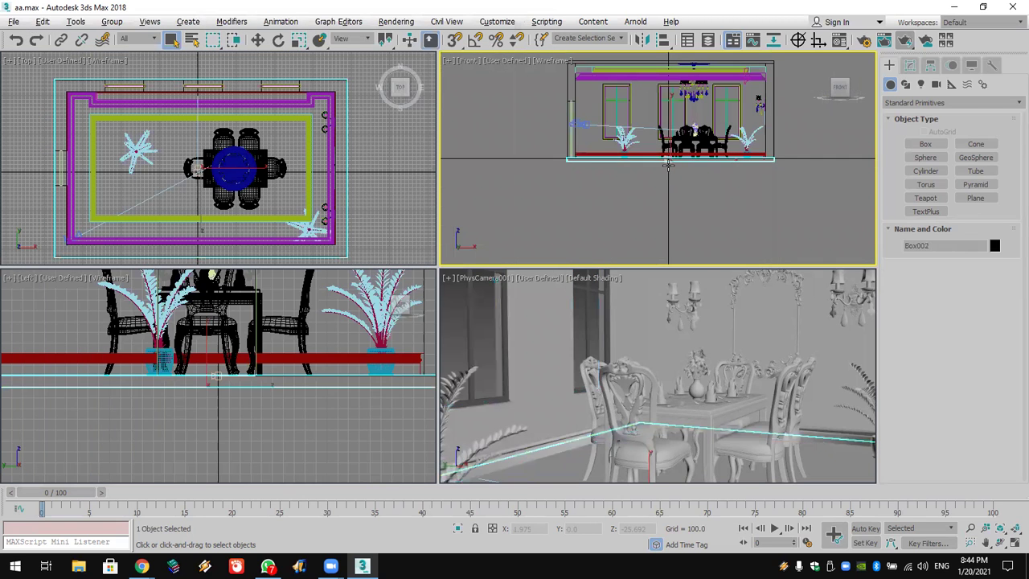
{"action": "left_click", "coordinate": [668, 162]}
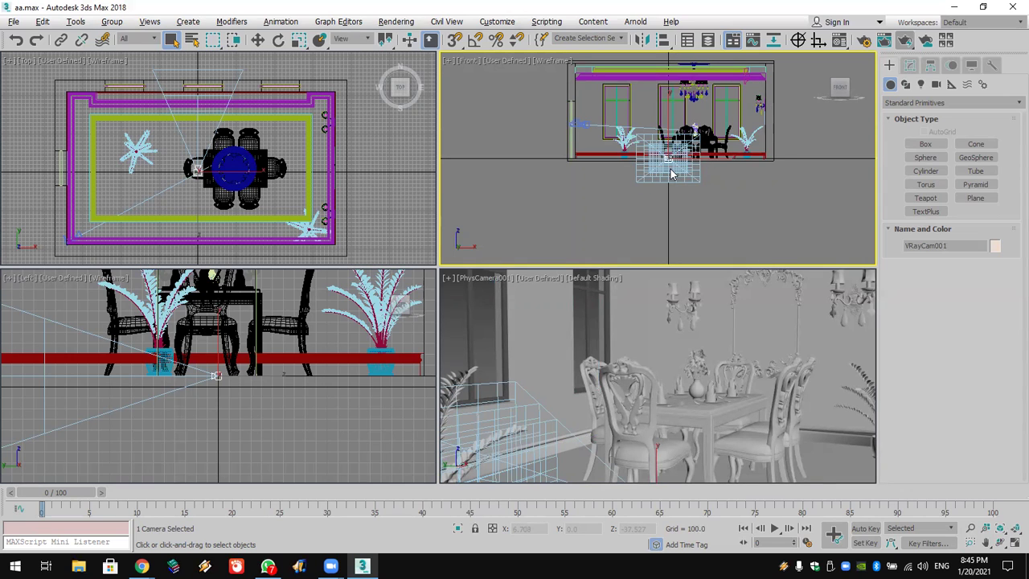
{"action": "right_click", "coordinate": [665, 310]}
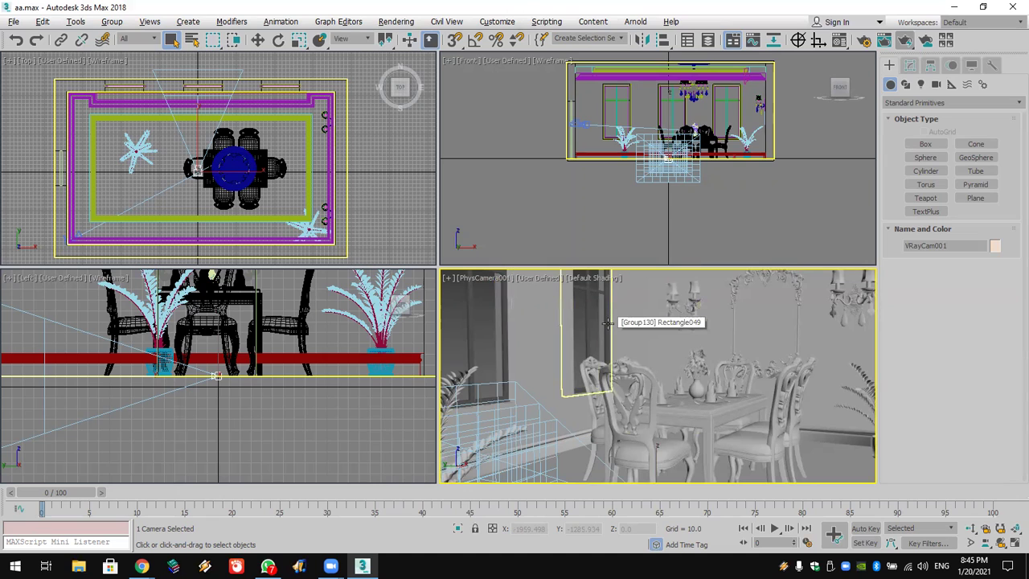
{"action": "left_click", "coordinate": [485, 278]}
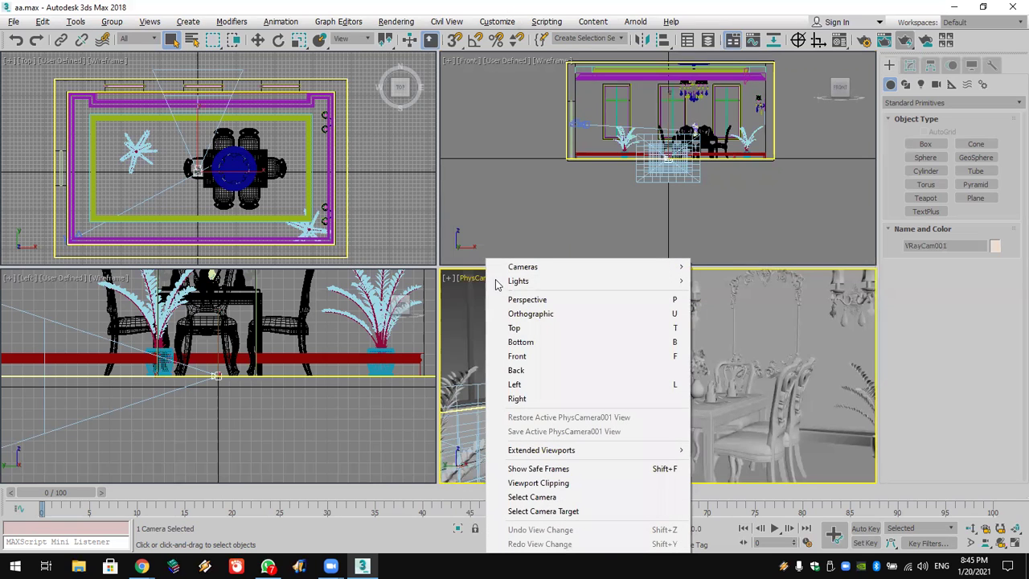
{"action": "left_click", "coordinate": [552, 300]}
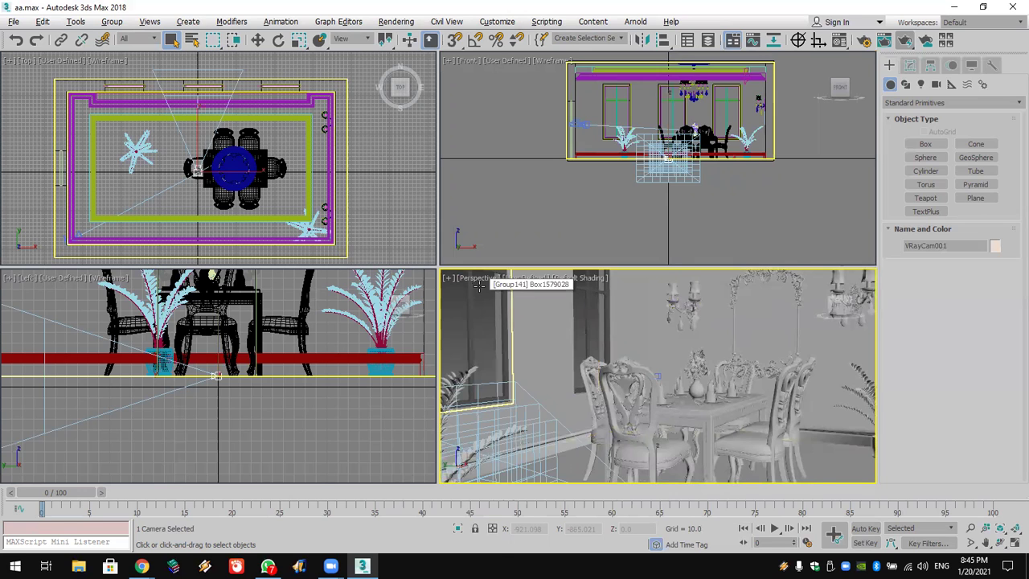
{"action": "key", "text": "c"}
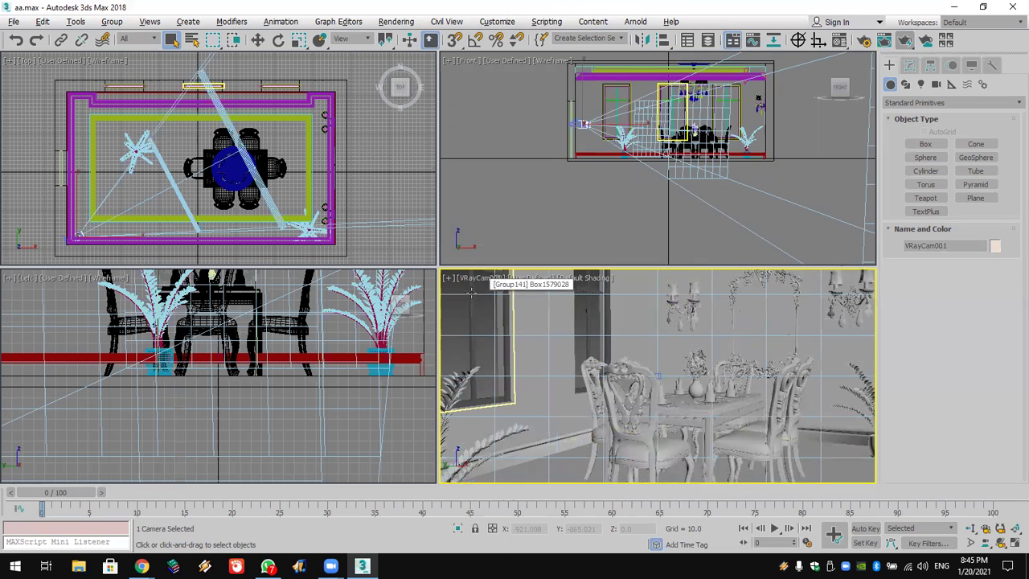
Step: Show safe frames in the V-Ray camera viewport and save the scene
{"action": "left_click", "coordinate": [477, 278]}
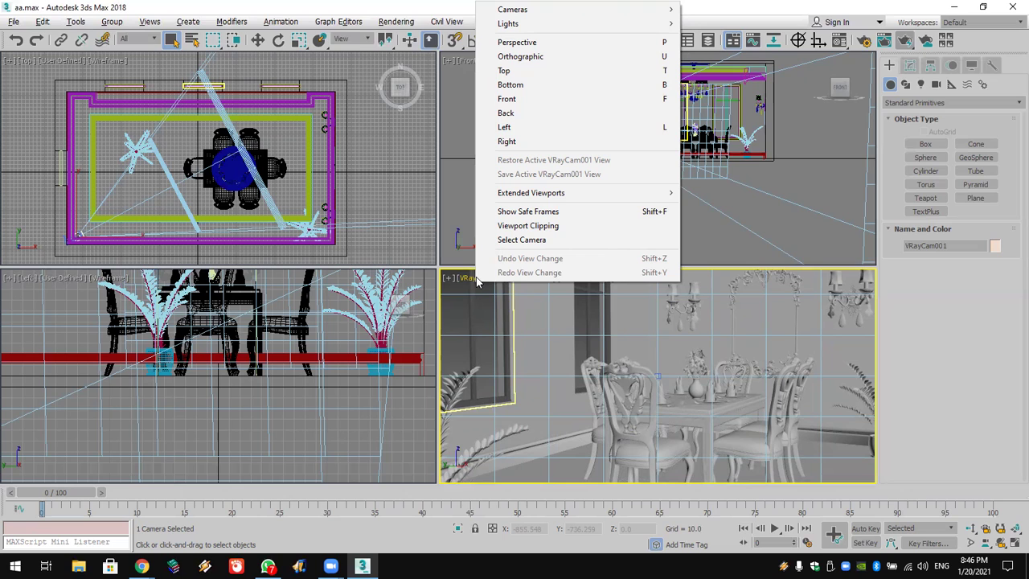
{"action": "left_click", "coordinate": [493, 301]}
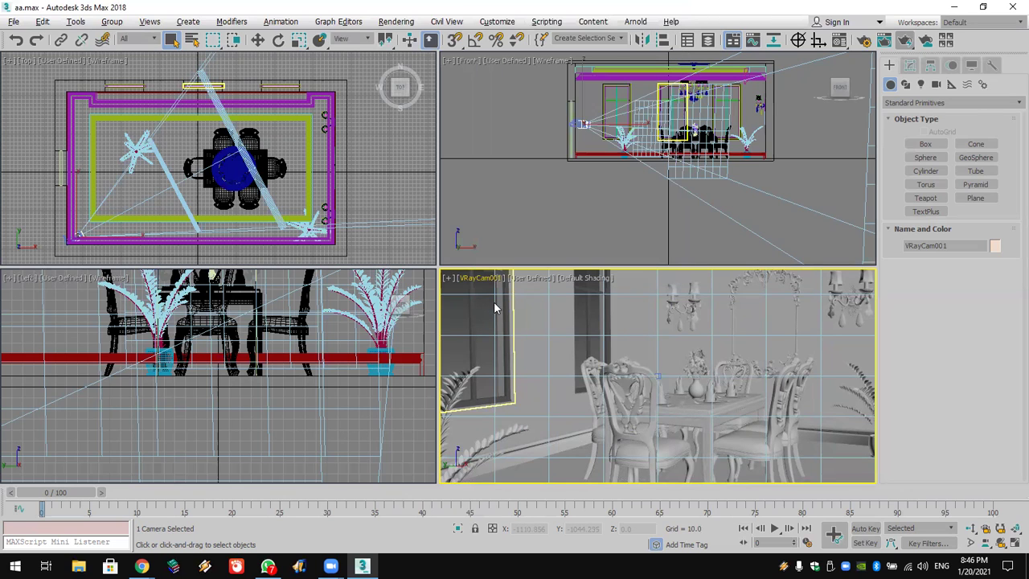
{"action": "left_click", "coordinate": [490, 280]}
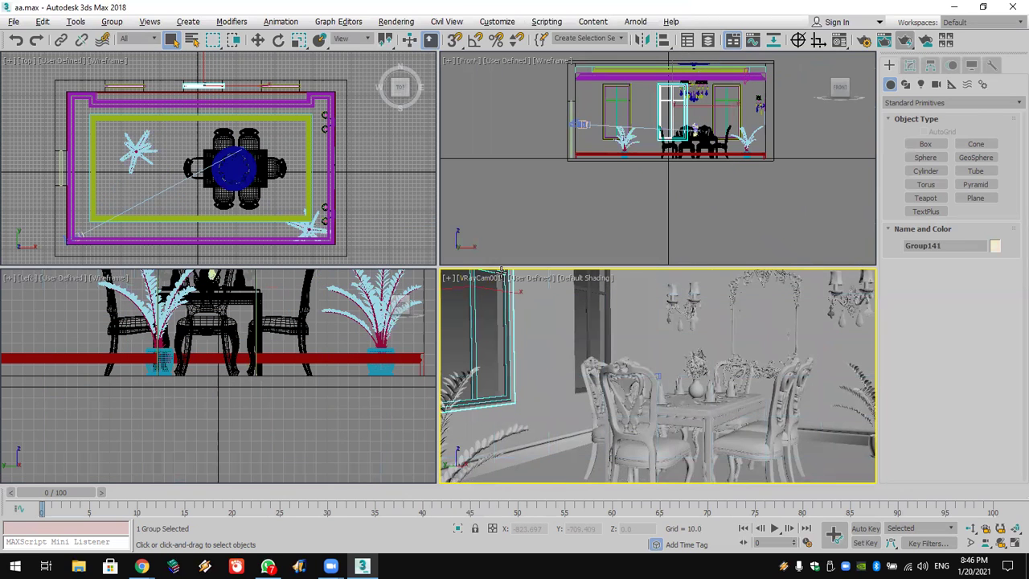
{"action": "left_click", "coordinate": [492, 283]}
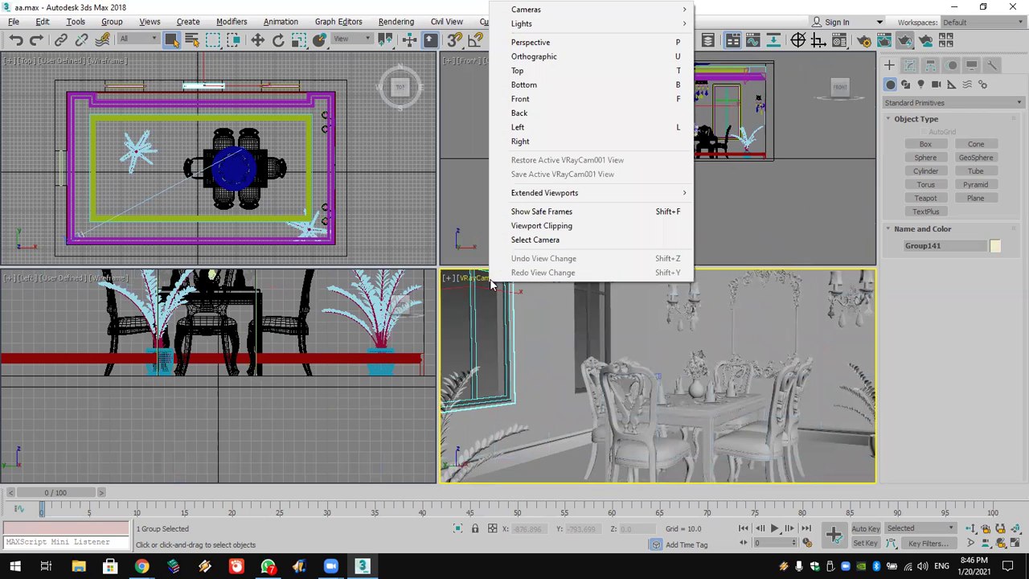
{"action": "left_click", "coordinate": [601, 212]}
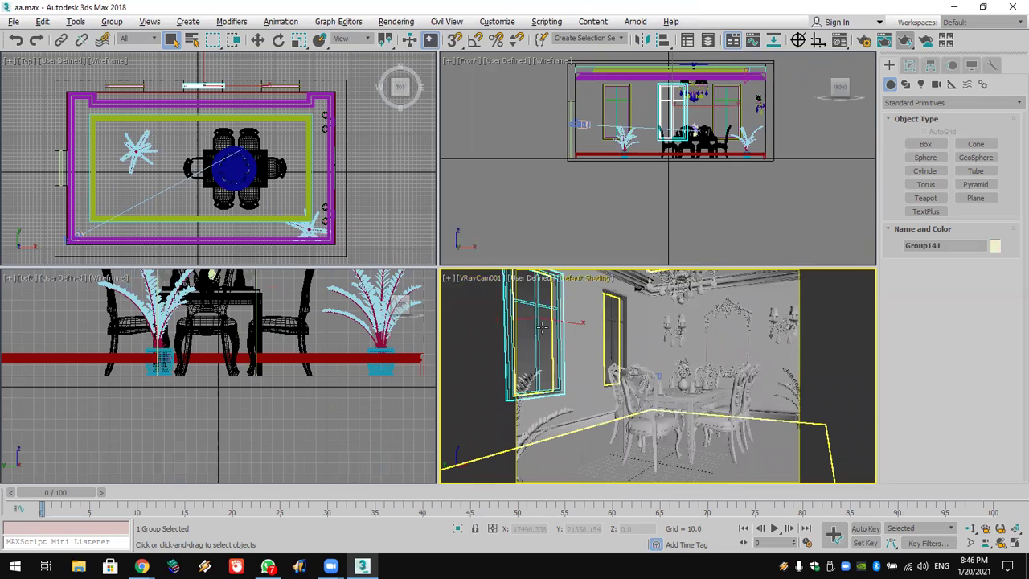
{"action": "left_click", "coordinate": [11, 21]}
{"action": "left_click", "coordinate": [36, 109]}
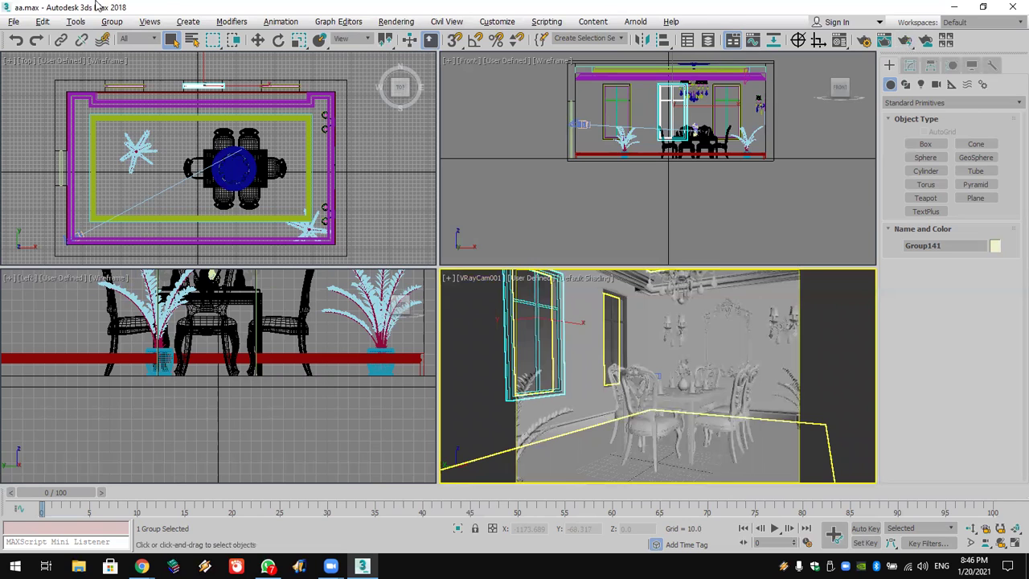
Step: Set the V-Ray secondary GI engine to Light cache and the irradiance map preset to Low
{"action": "left_click", "coordinate": [394, 23]}
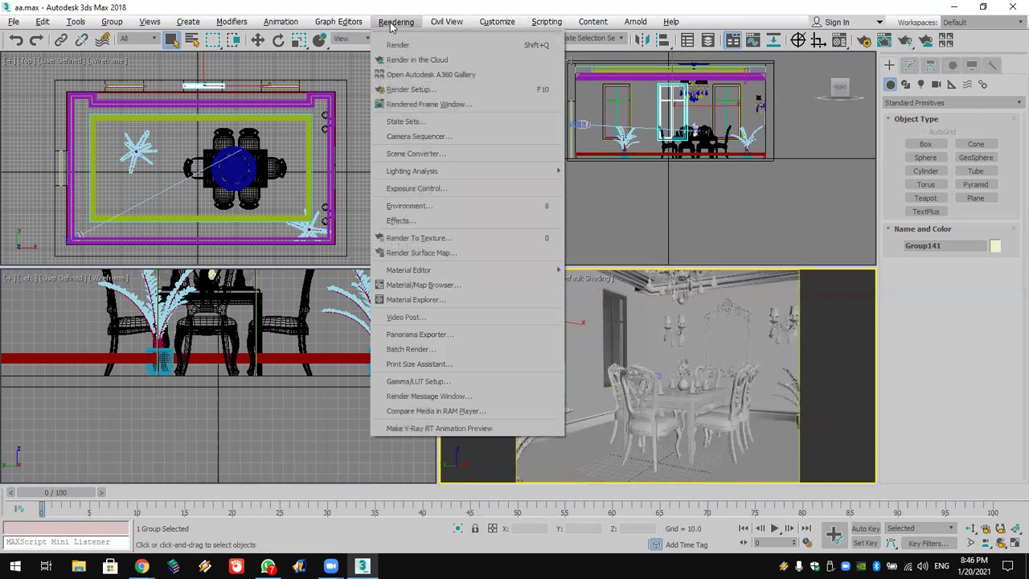
{"action": "left_click", "coordinate": [418, 91]}
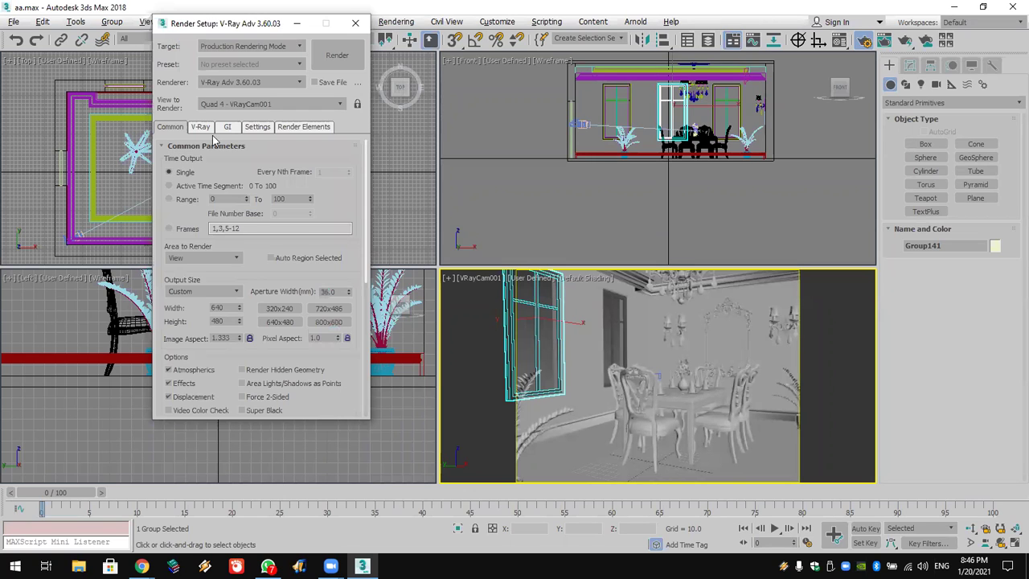
{"action": "left_click", "coordinate": [227, 128]}
{"action": "left_click", "coordinate": [274, 175]}
{"action": "left_click", "coordinate": [255, 186]}
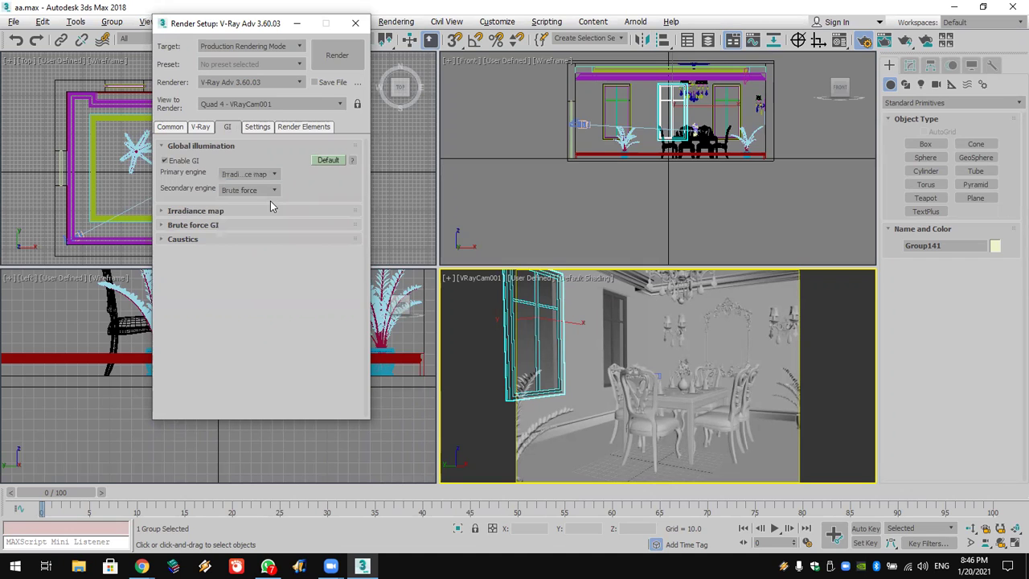
{"action": "left_click", "coordinate": [270, 193]}
{"action": "left_click", "coordinate": [268, 226]}
{"action": "left_click", "coordinate": [268, 210]}
{"action": "left_click", "coordinate": [268, 226]}
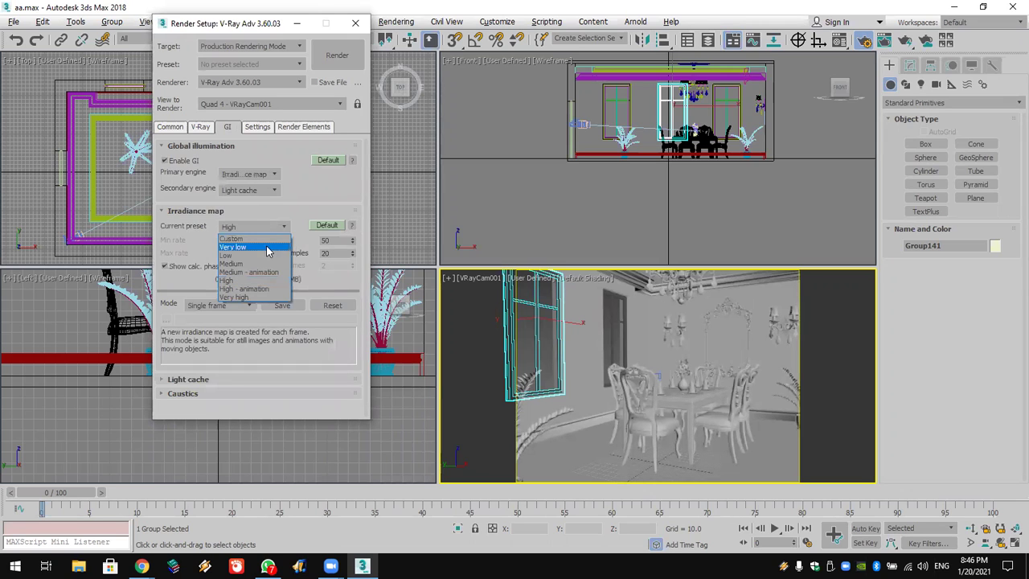
{"action": "left_click", "coordinate": [268, 255]}
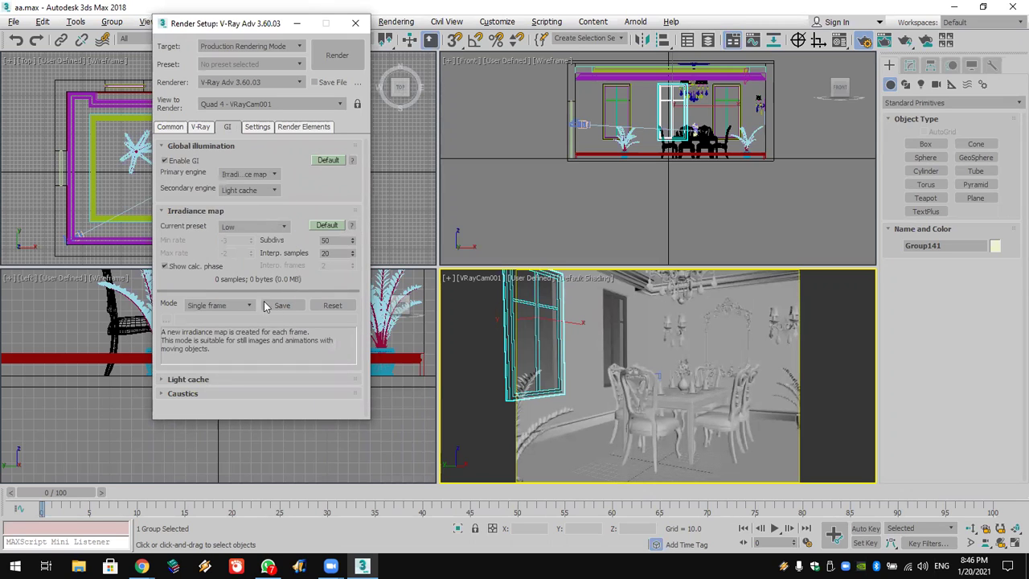
Step: Set the light cache subdivs to 500 and save the scene
{"action": "left_click", "coordinate": [262, 377]}
{"action": "double_click", "coordinate": [232, 327]}
{"action": "type", "text": "500"}
{"action": "left_click", "coordinate": [145, 292]}
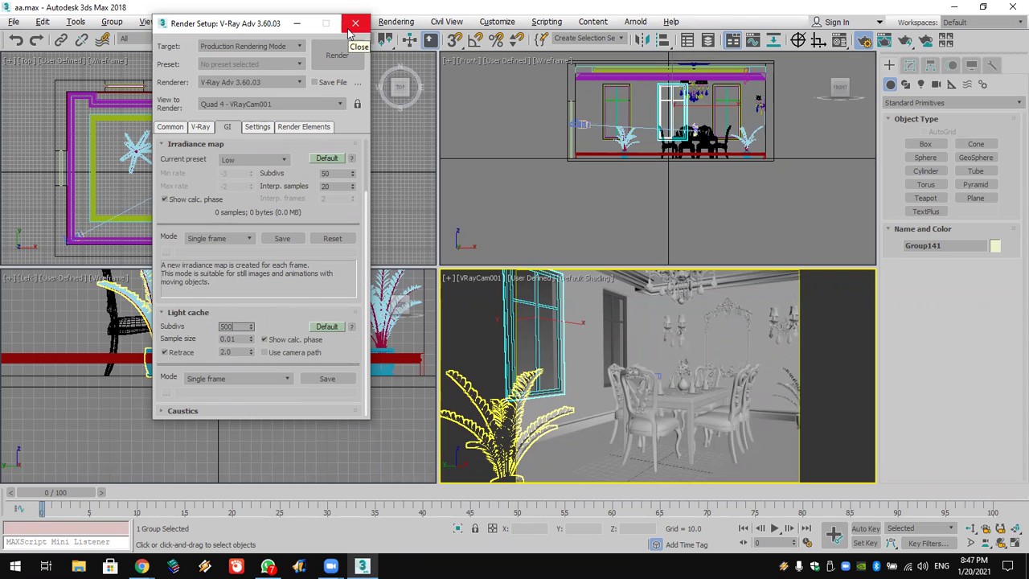
{"action": "left_click", "coordinate": [286, 323]}
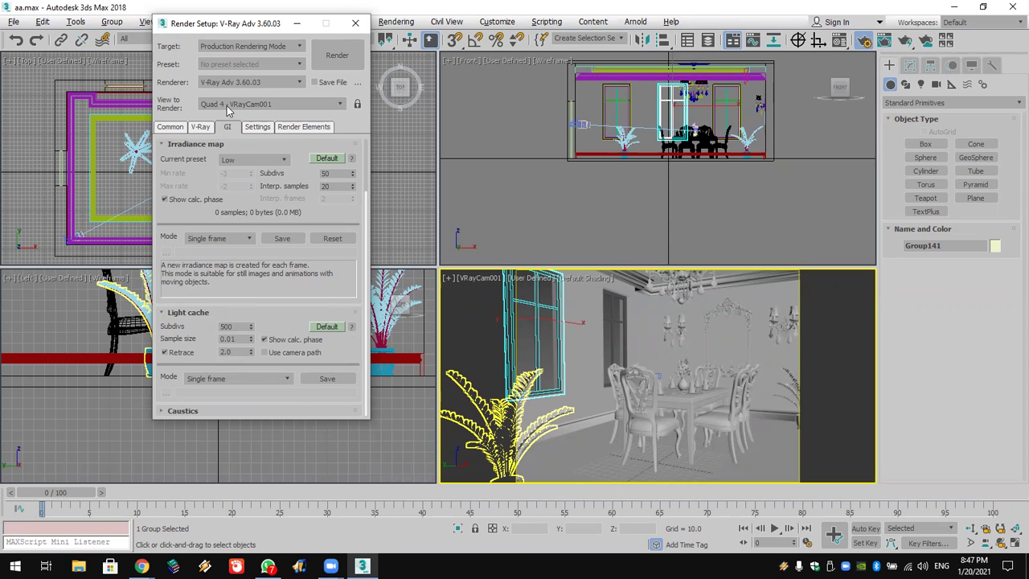
{"action": "left_click", "coordinate": [356, 23]}
{"action": "left_click", "coordinate": [13, 21]}
{"action": "left_click", "coordinate": [40, 120]}
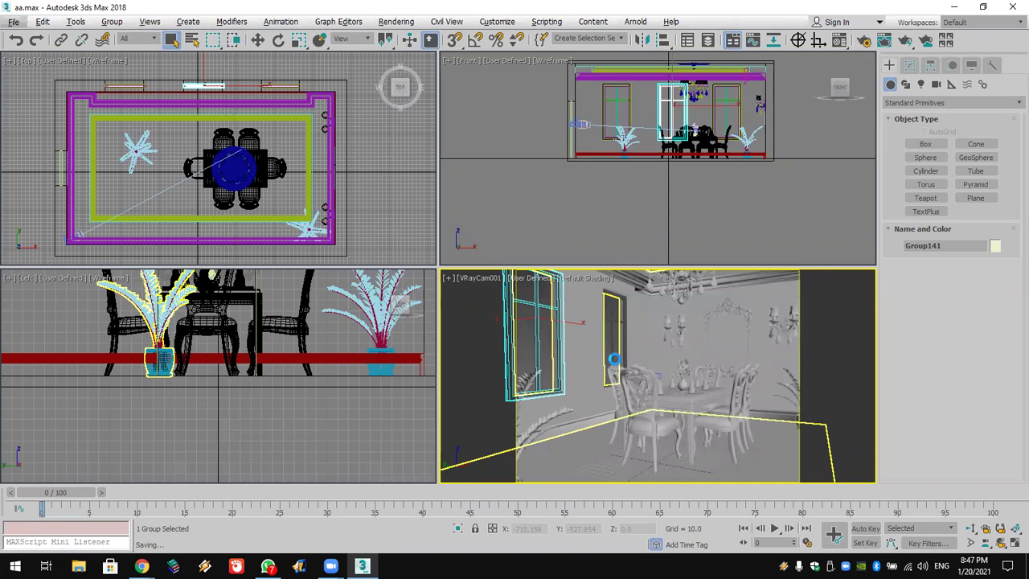
Step: Start a test render of the V-Ray camera view, cancel it and close the frame buffer
{"action": "left_click", "coordinate": [885, 42]}
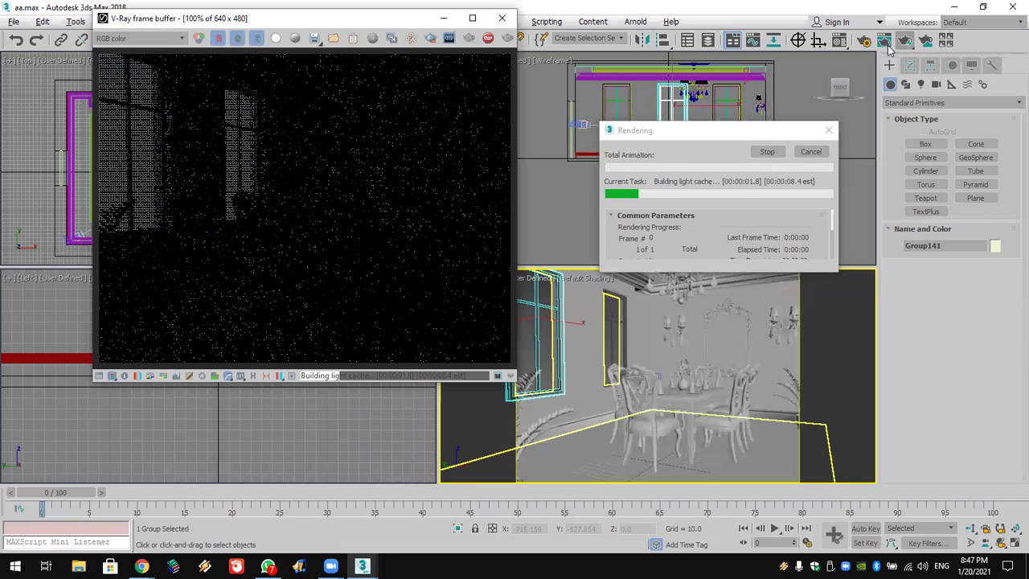
{"action": "left_click", "coordinate": [811, 152]}
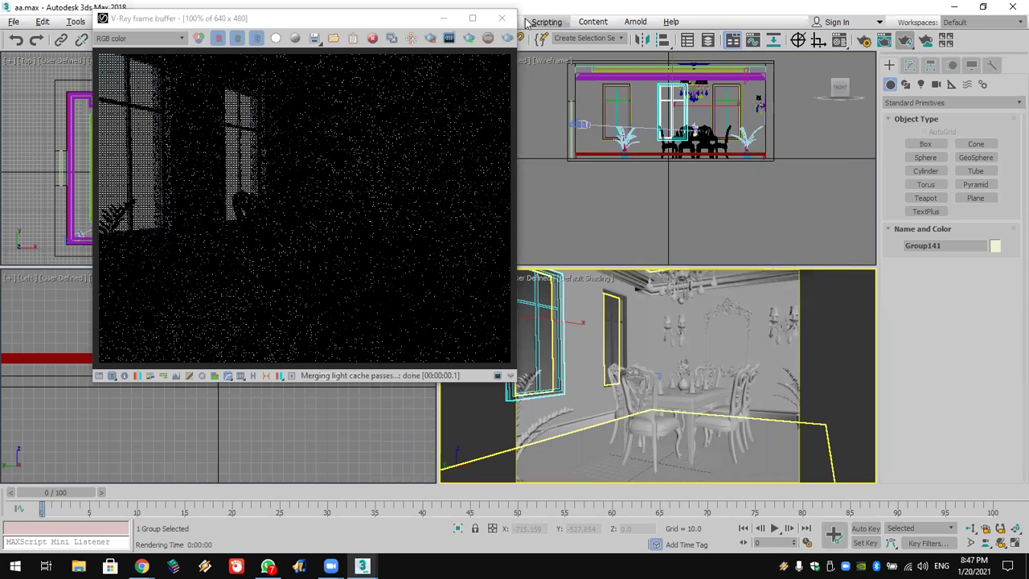
{"action": "left_click", "coordinate": [500, 18]}
Step: Clear the VRaySky map from the environment background
{"action": "left_click", "coordinate": [396, 22]}
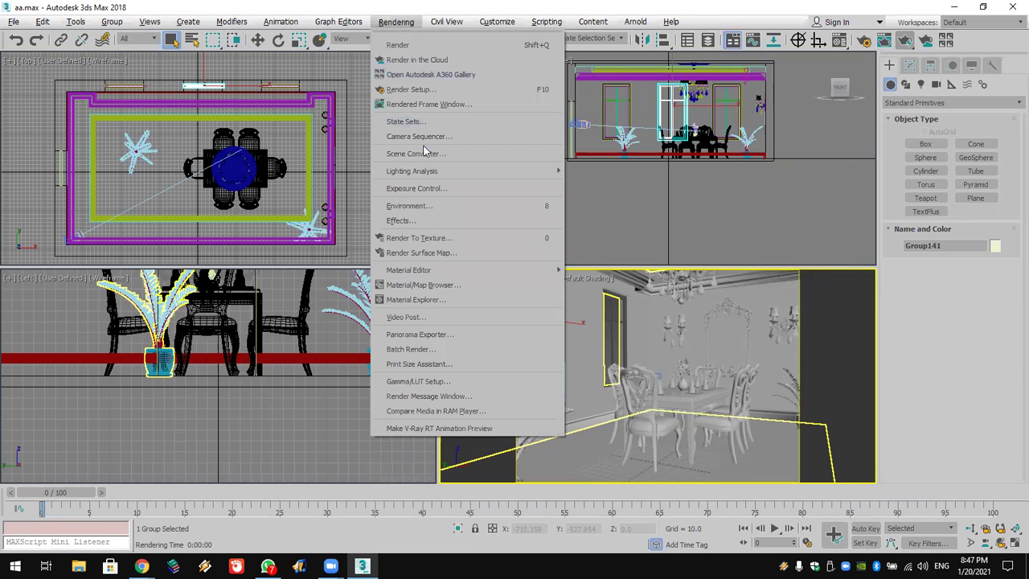
{"action": "left_click", "coordinate": [426, 207]}
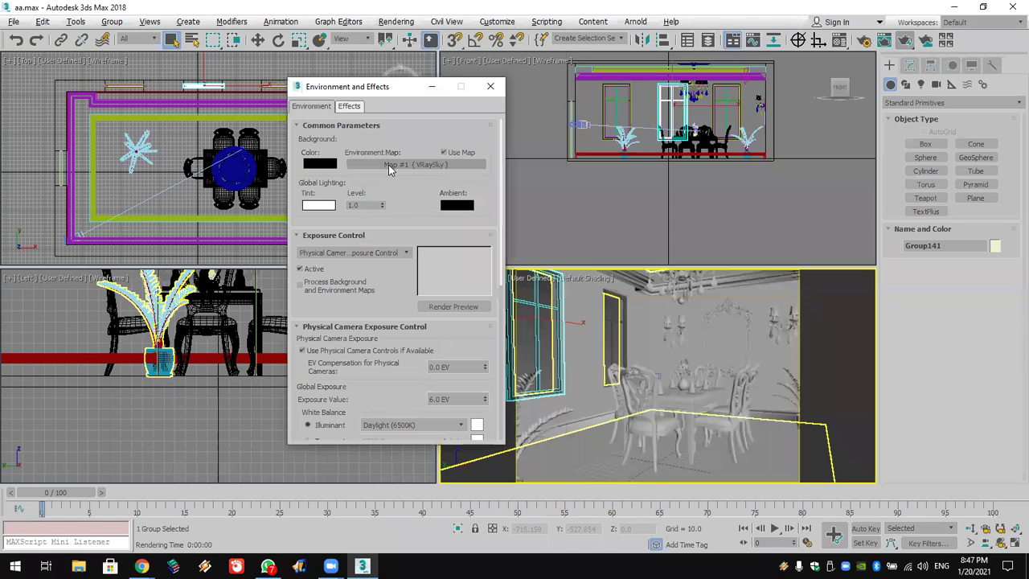
{"action": "right_click", "coordinate": [391, 165]}
{"action": "left_click", "coordinate": [442, 204]}
{"action": "left_click", "coordinate": [491, 86]}
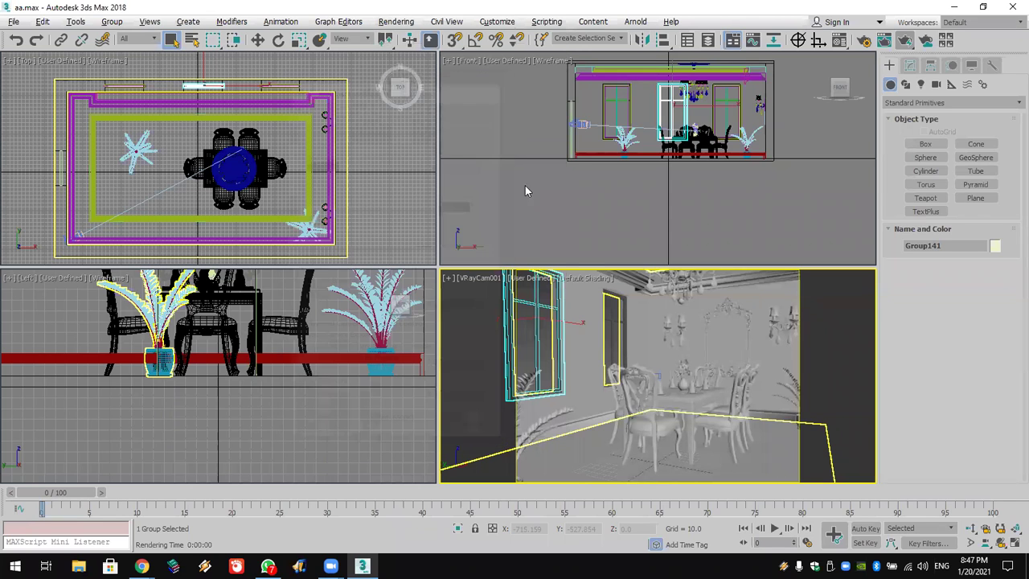
Step: Test-render the room without the environment map, cancel the render and close the frame buffer
{"action": "left_click", "coordinate": [902, 42]}
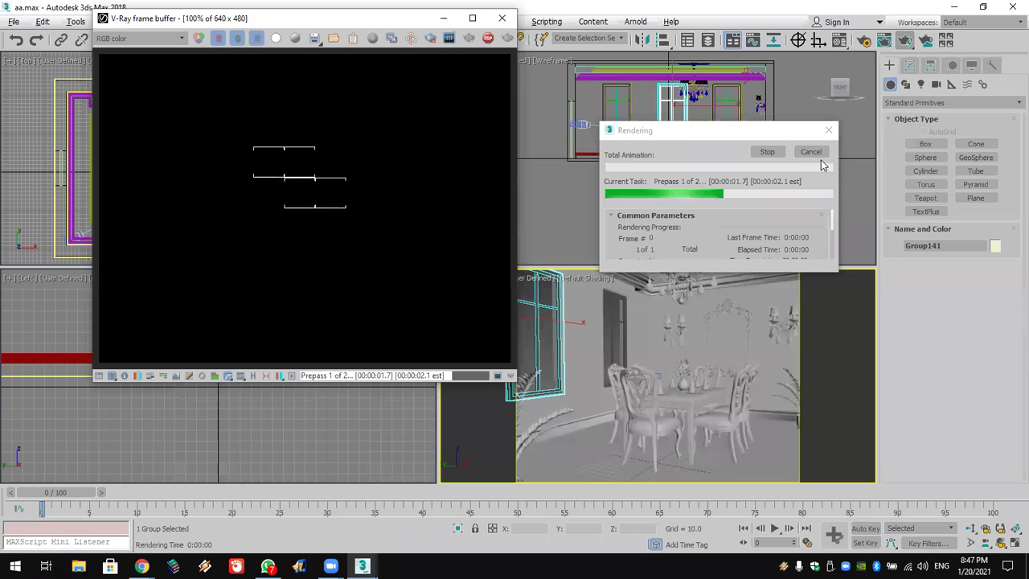
{"action": "left_click", "coordinate": [811, 152]}
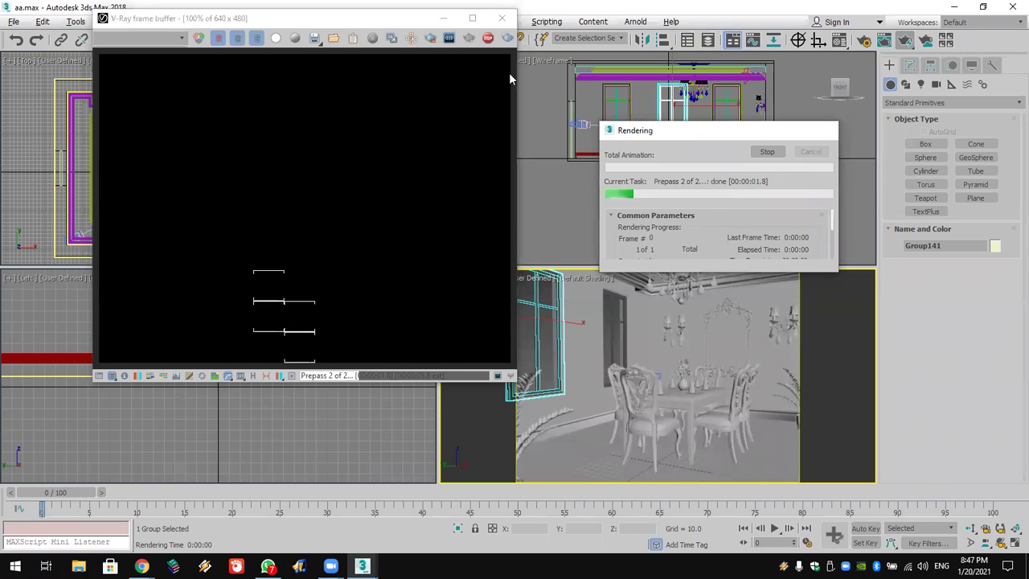
{"action": "left_click", "coordinate": [502, 19]}
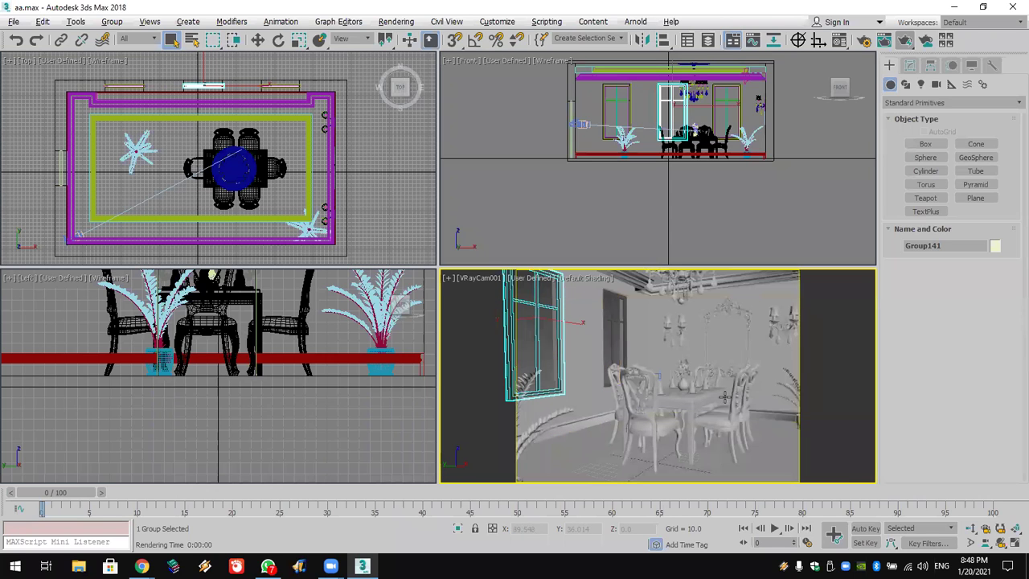
Step: Assign a VRaySky map as the environment background map and close the environment settings
{"action": "left_click", "coordinate": [397, 22]}
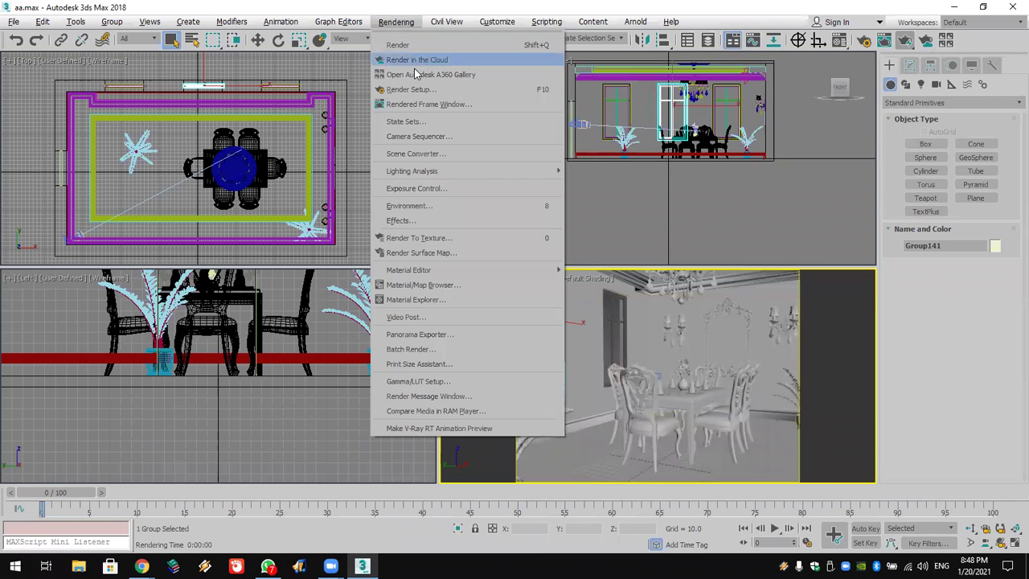
{"action": "left_click", "coordinate": [465, 211]}
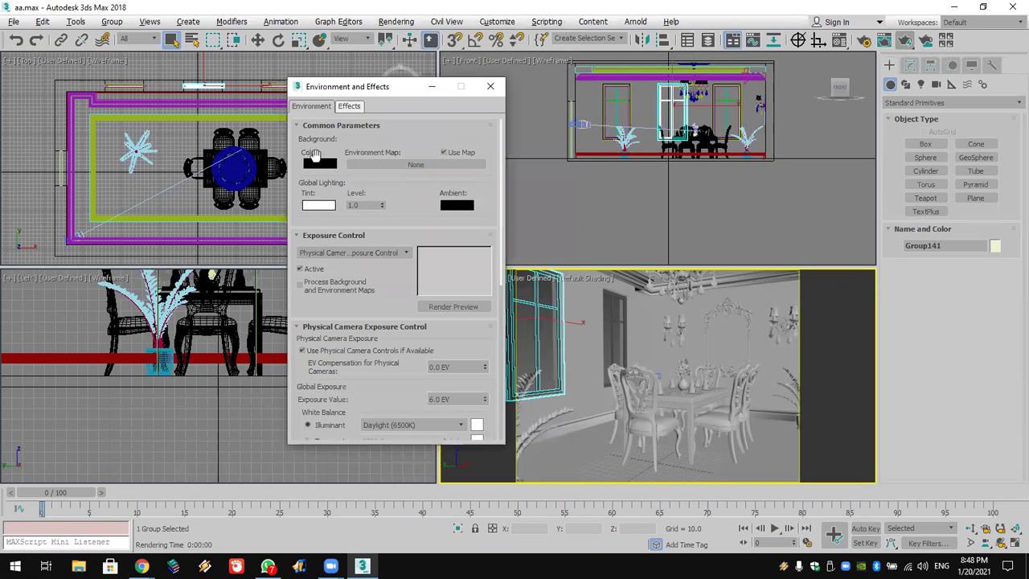
{"action": "left_click", "coordinate": [424, 162]}
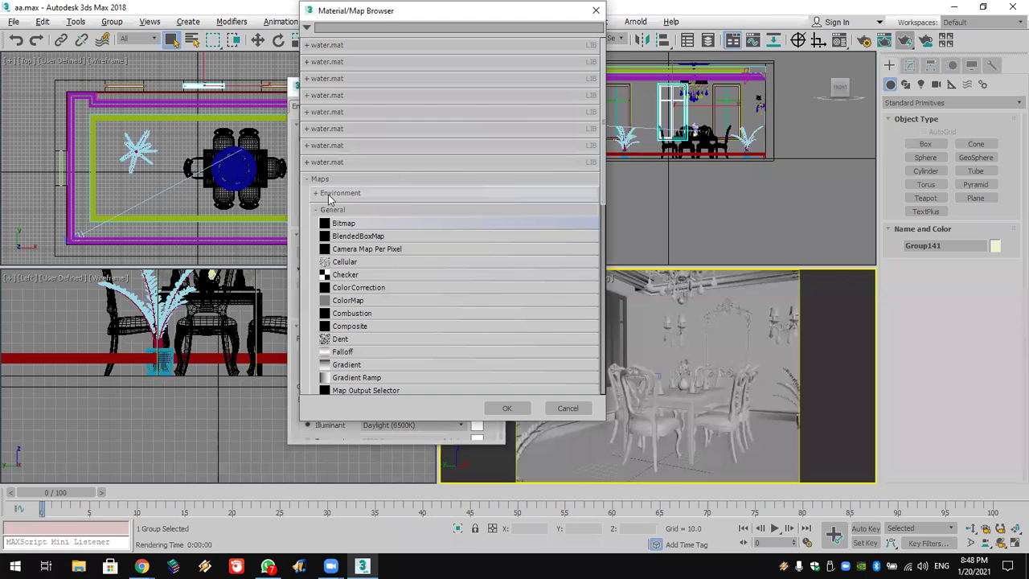
{"action": "left_click", "coordinate": [318, 211]}
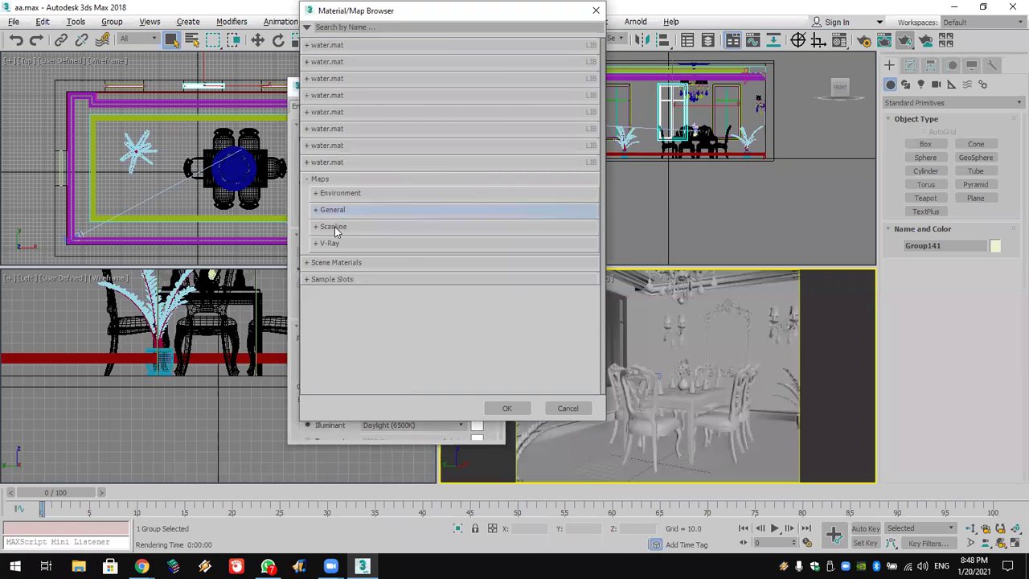
{"action": "left_click", "coordinate": [347, 242]}
{"action": "scroll", "coordinate": [446, 293], "scroll_direction": "down", "scroll_amount": 5}
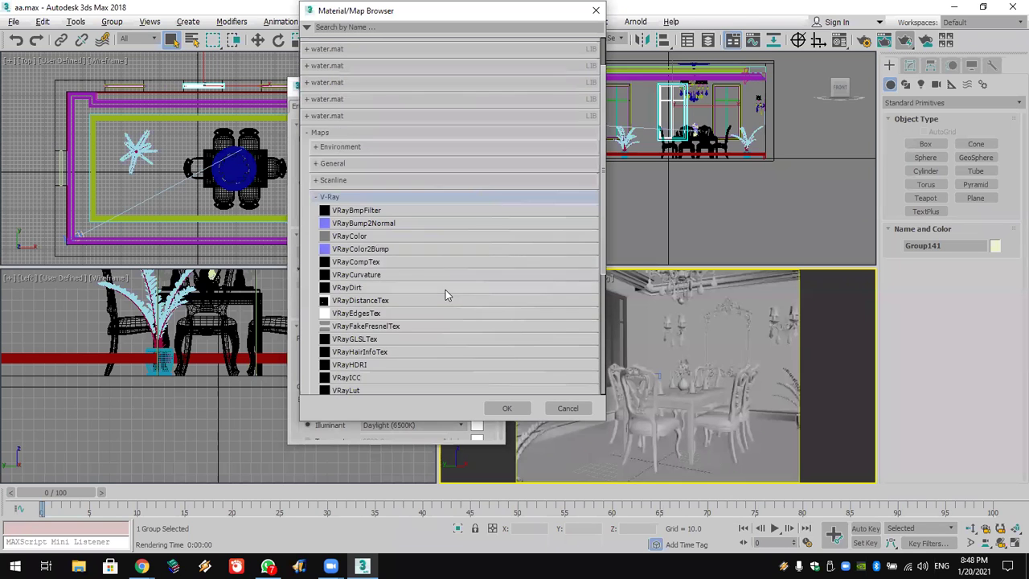
{"action": "scroll", "coordinate": [447, 302], "scroll_direction": "down", "scroll_amount": 2}
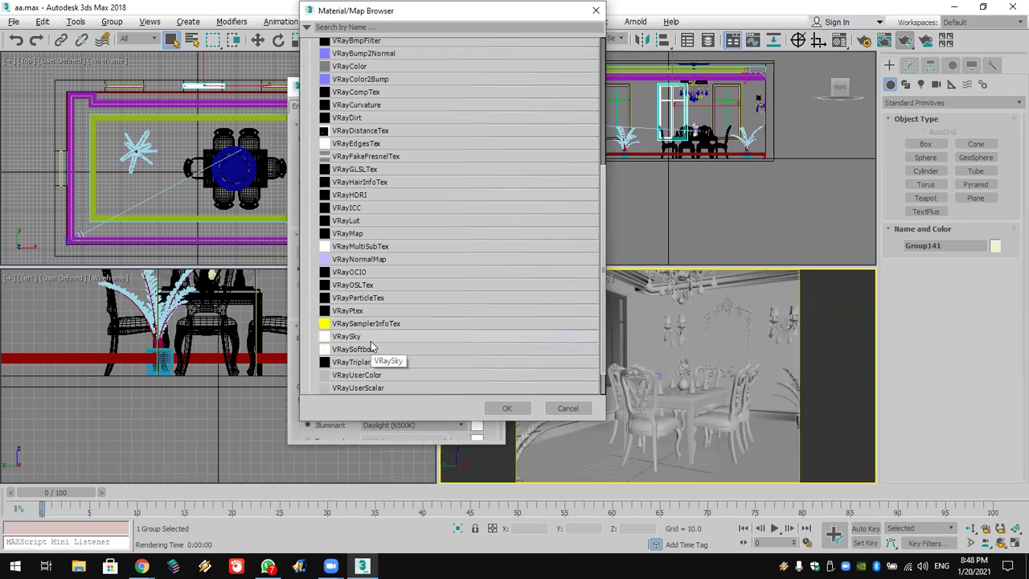
{"action": "double_click", "coordinate": [370, 337]}
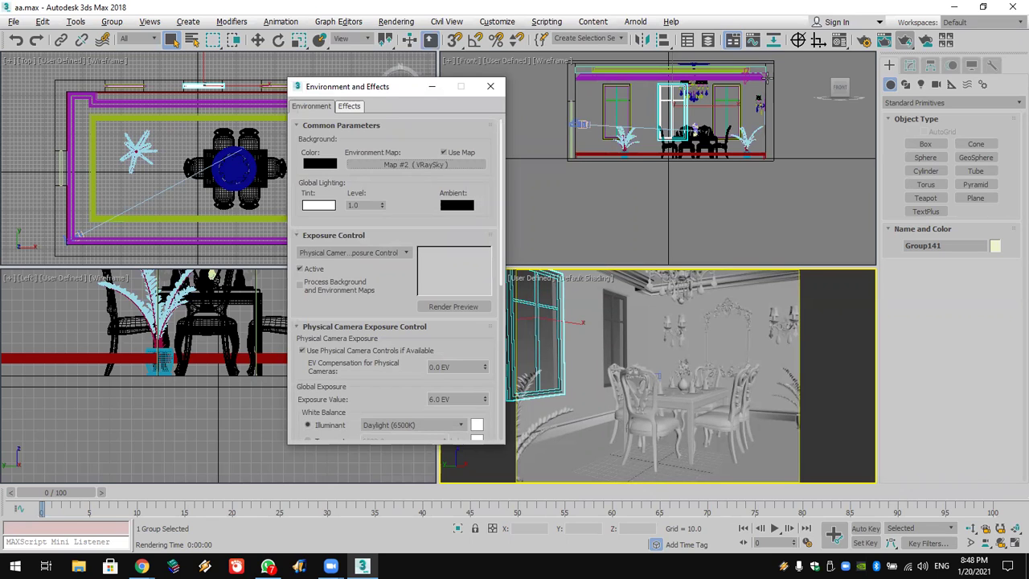
{"action": "left_click", "coordinate": [491, 86]}
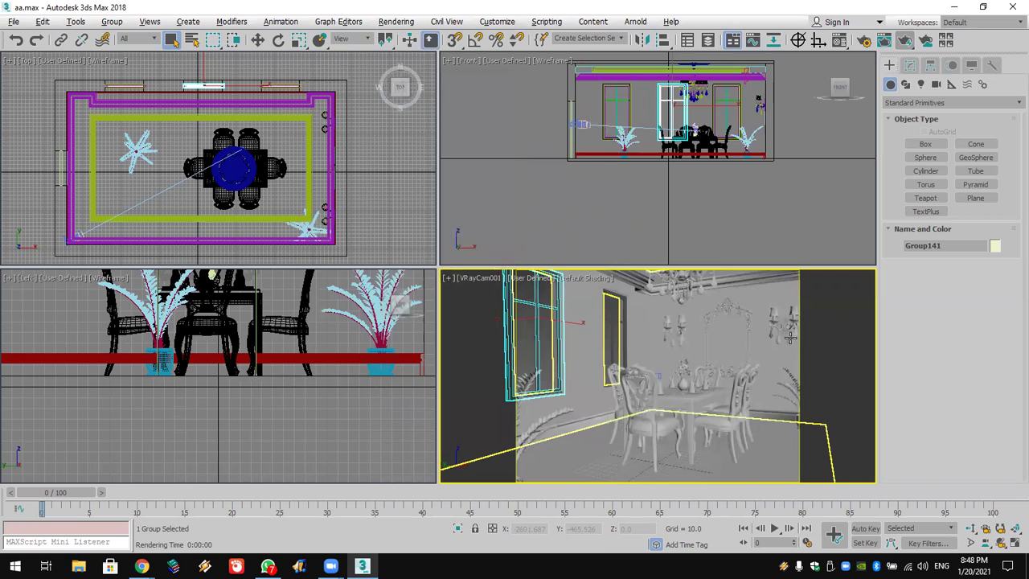
Step: Start a test render of the V-Ray camera view with the sky map and move the frame buffer clear of the render progress
{"action": "left_click", "coordinate": [903, 41]}
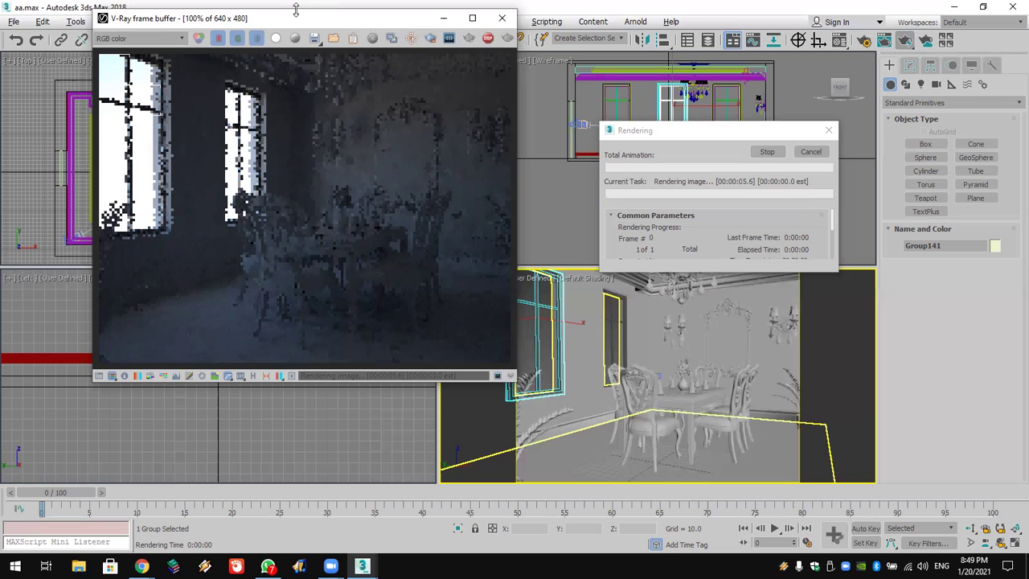
{"action": "left_click_drag", "start_coordinate": [294, 22], "coordinate": [412, 57]}
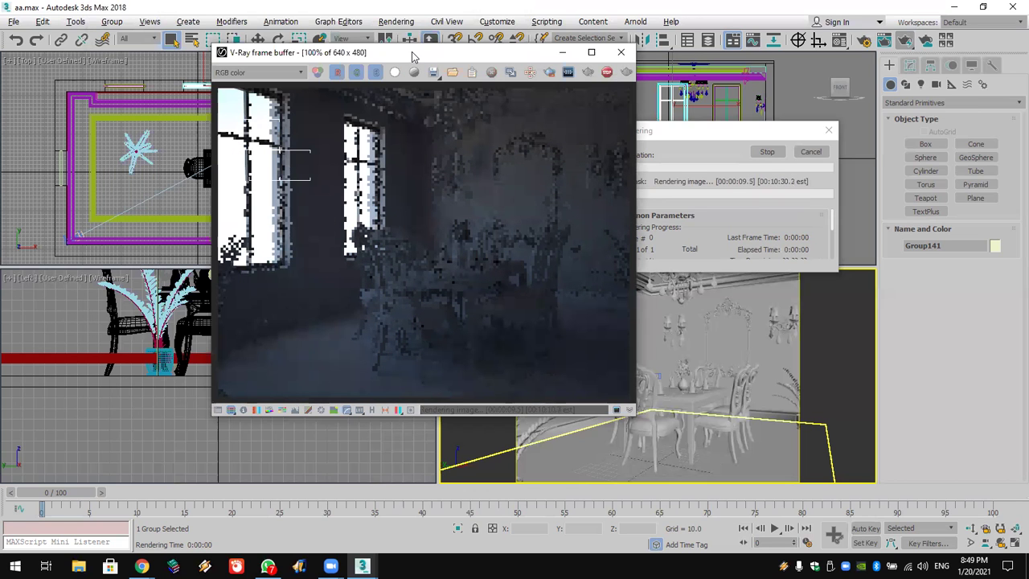
Step: Cancel the running render and close the V-Ray frame buffer
{"action": "left_click", "coordinate": [738, 132]}
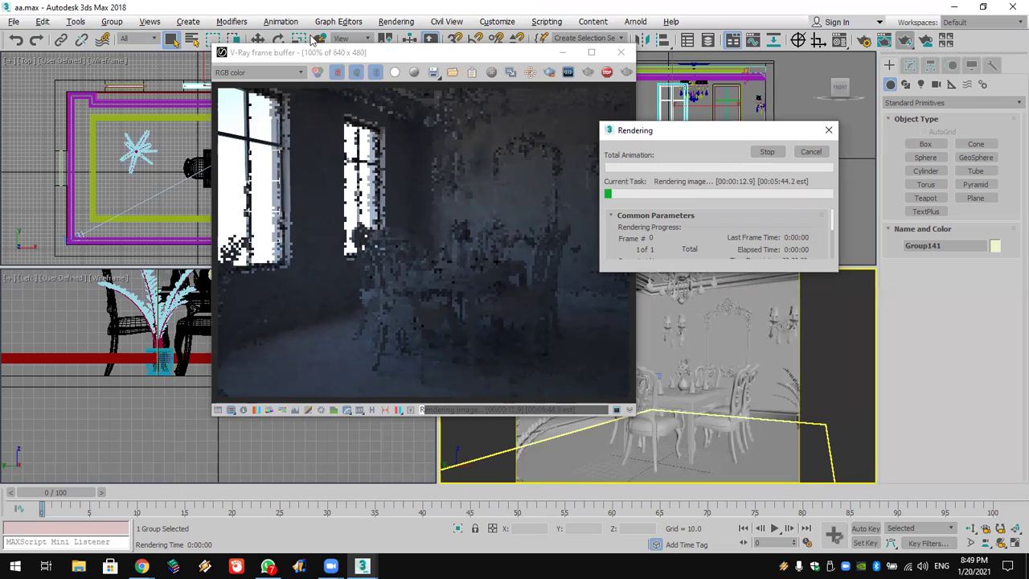
{"action": "key", "text": "Escape"}
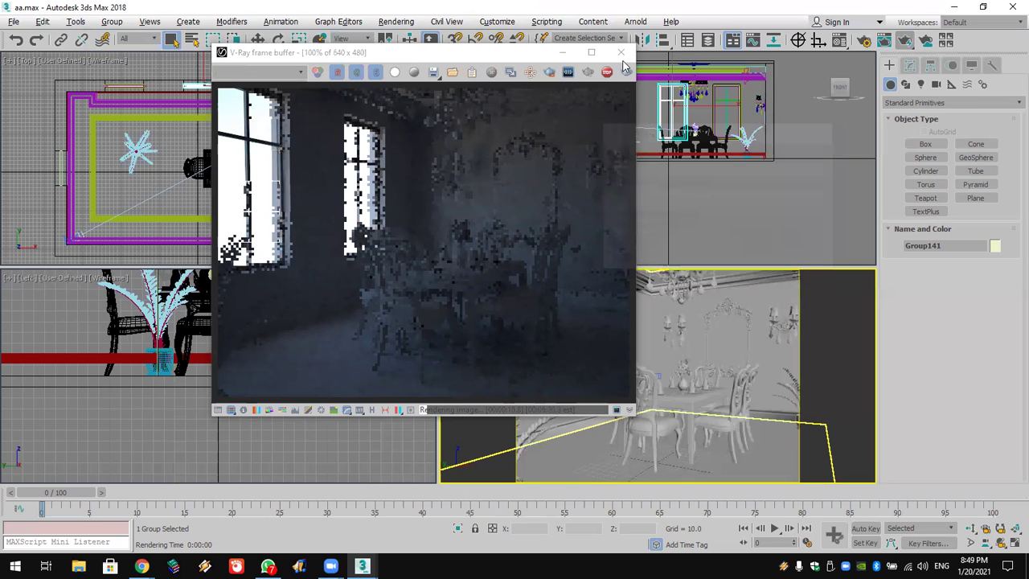
{"action": "left_click", "coordinate": [384, 29]}
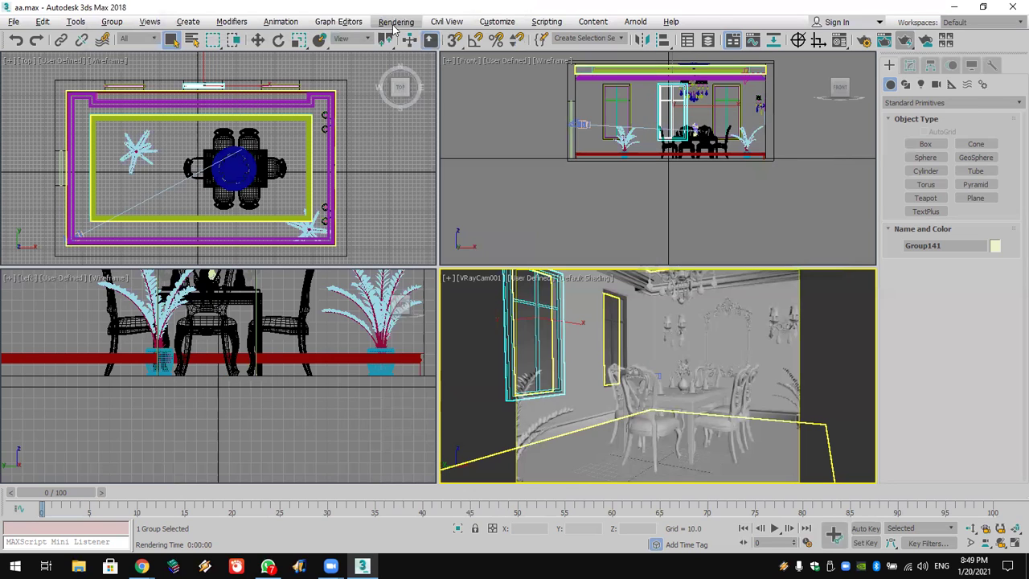
Step: Clear the VRaySky map from the background's environment map slot in the Environment and Effects settings
{"action": "left_click", "coordinate": [395, 21]}
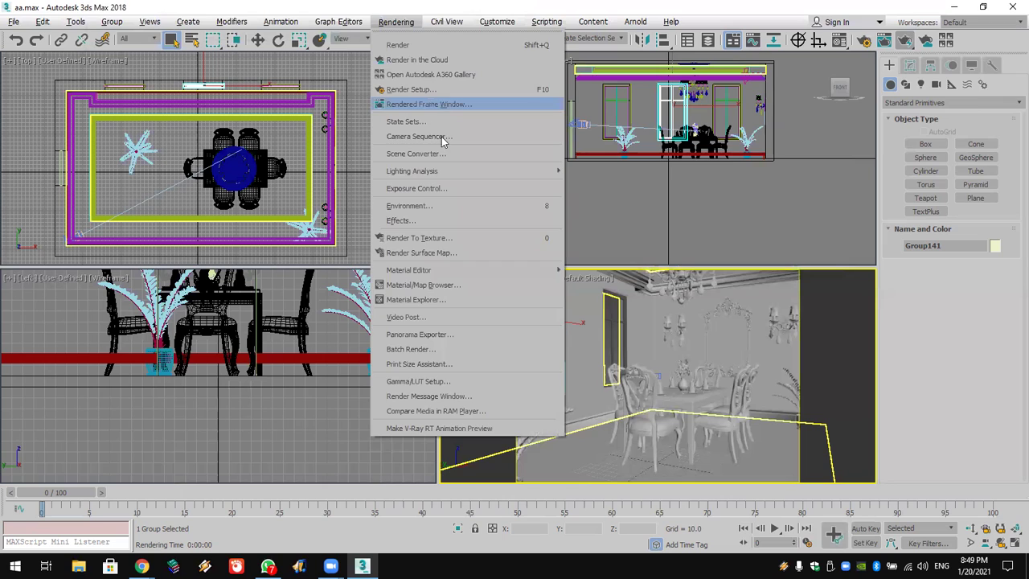
{"action": "left_click", "coordinate": [459, 206]}
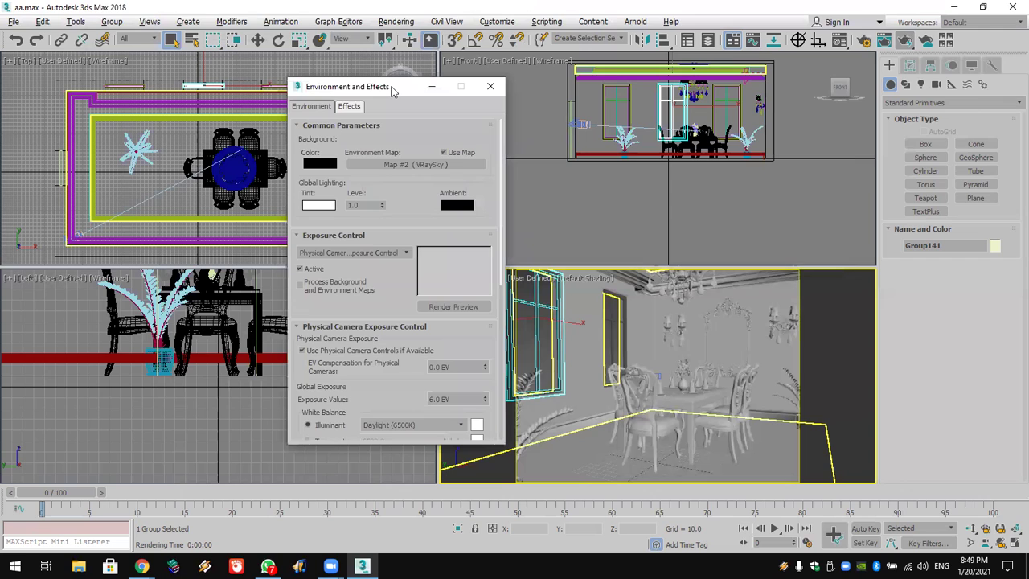
{"action": "left_click_drag", "start_coordinate": [392, 91], "coordinate": [521, 31]}
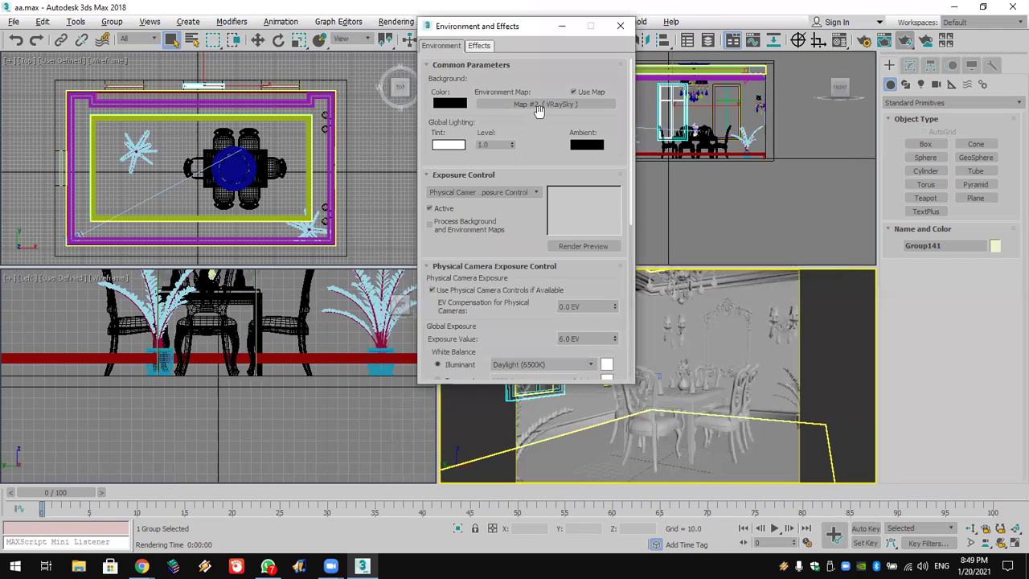
{"action": "right_click", "coordinate": [544, 103]}
{"action": "left_click", "coordinate": [595, 142]}
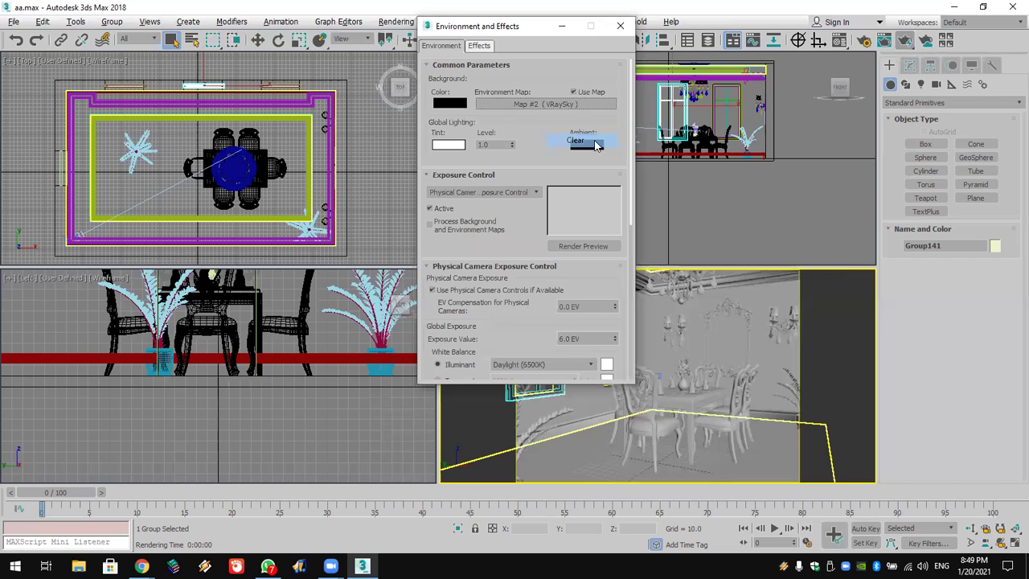
Step: Assign a new VRaySky map as the environment map and render the dining room scene
{"action": "left_click", "coordinate": [575, 103]}
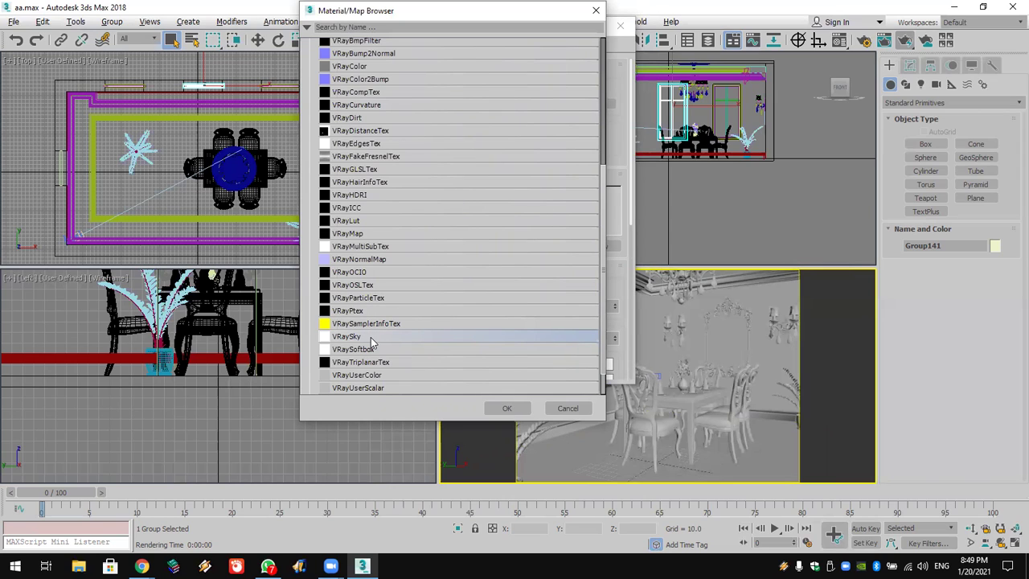
{"action": "left_click", "coordinate": [508, 408]}
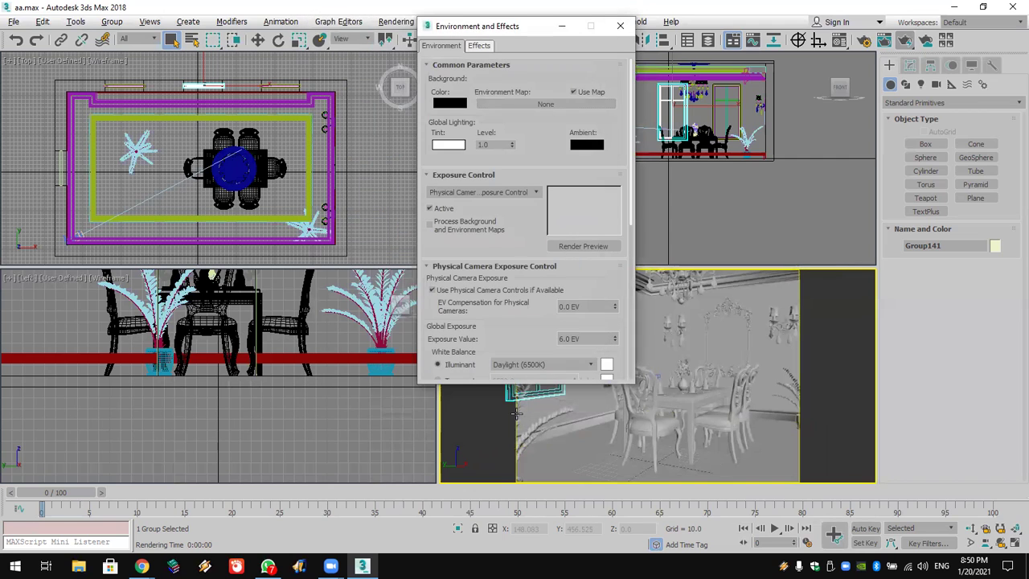
{"action": "left_click", "coordinate": [516, 413]}
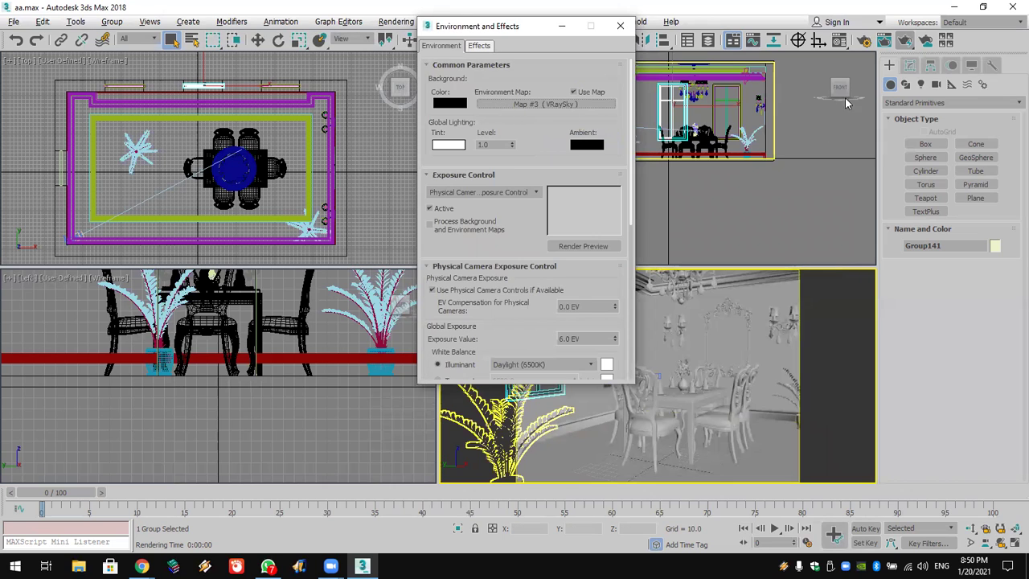
{"action": "left_click", "coordinate": [900, 40]}
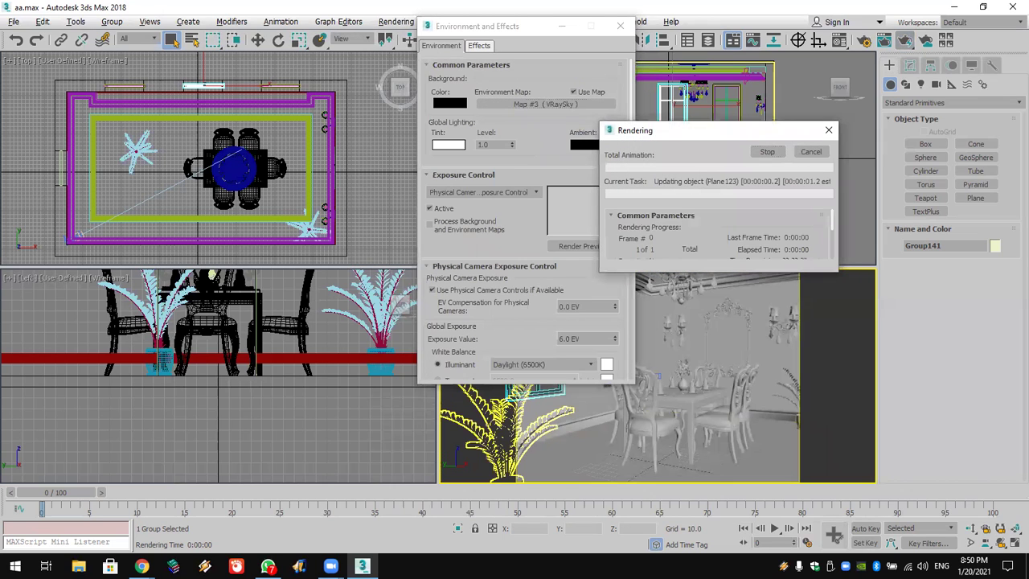
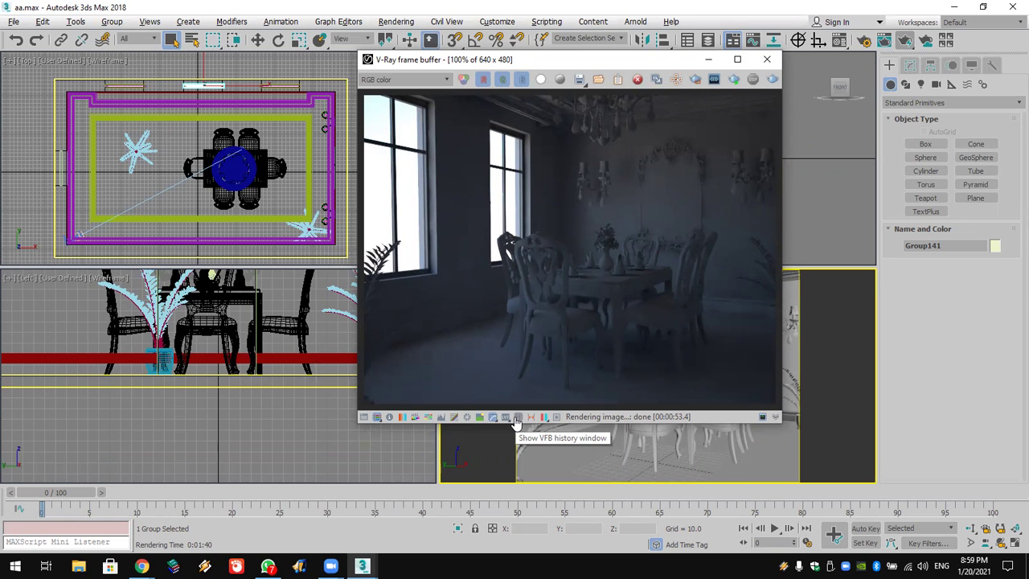
Step: Show the VFB history and look through the saved renders, including the options available for the first aa.max entry
{"action": "left_click", "coordinate": [516, 417]}
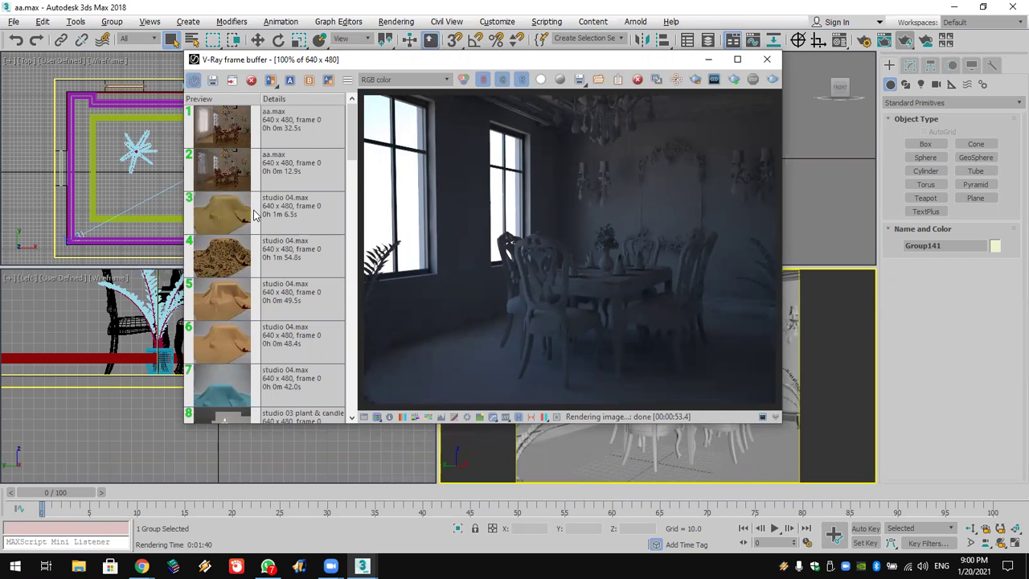
{"action": "left_click", "coordinate": [286, 142]}
{"action": "left_click", "coordinate": [286, 184]}
{"action": "left_click", "coordinate": [290, 217]}
{"action": "left_click", "coordinate": [283, 245]}
{"action": "left_click", "coordinate": [271, 294]}
{"action": "left_click", "coordinate": [272, 334]}
{"action": "left_click", "coordinate": [266, 387]}
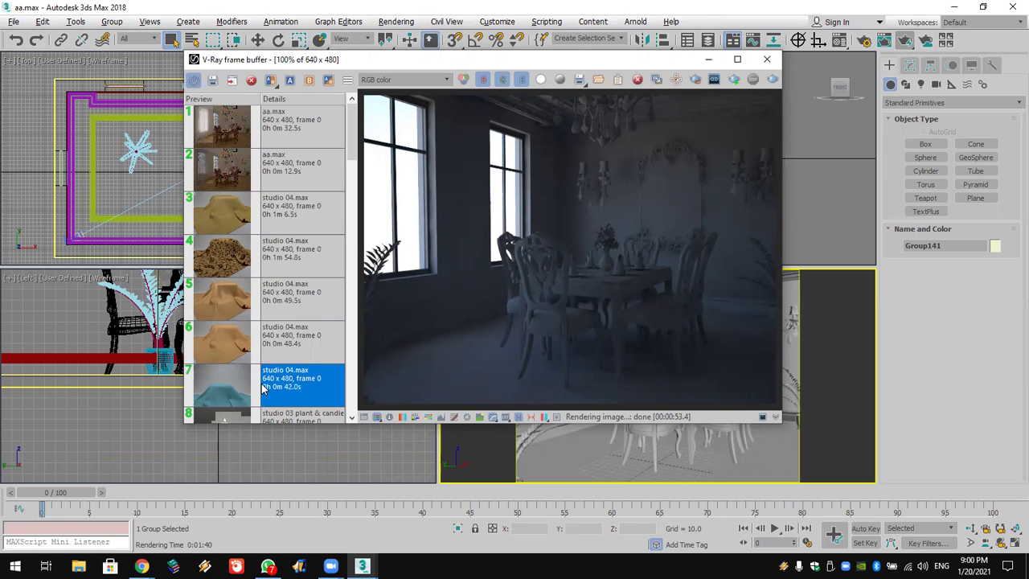
{"action": "left_click", "coordinate": [282, 354]}
{"action": "left_click", "coordinate": [286, 302]}
{"action": "left_click", "coordinate": [257, 225]}
{"action": "left_click", "coordinate": [310, 167]}
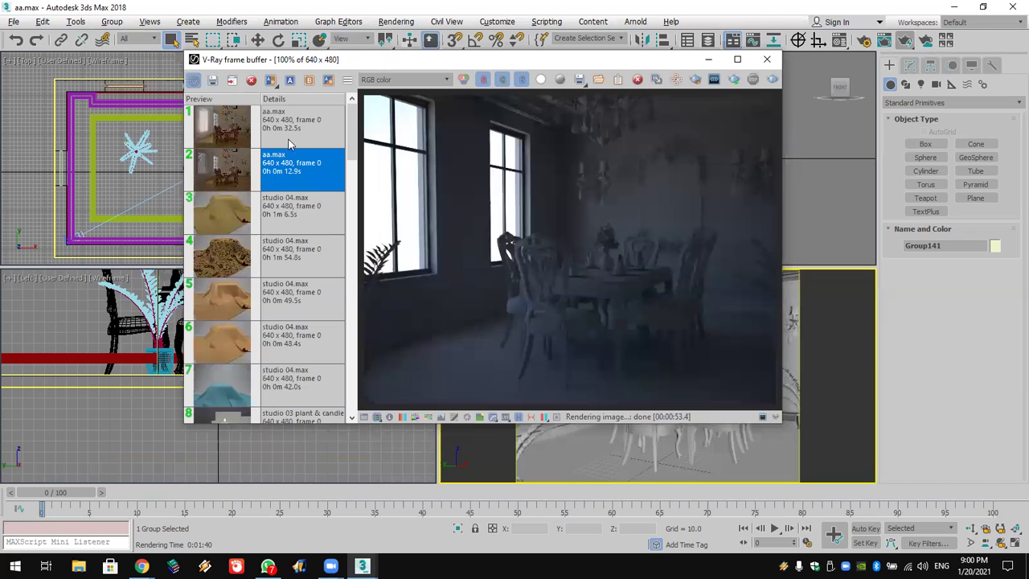
{"action": "left_click", "coordinate": [291, 135]}
{"action": "right_click", "coordinate": [287, 122]}
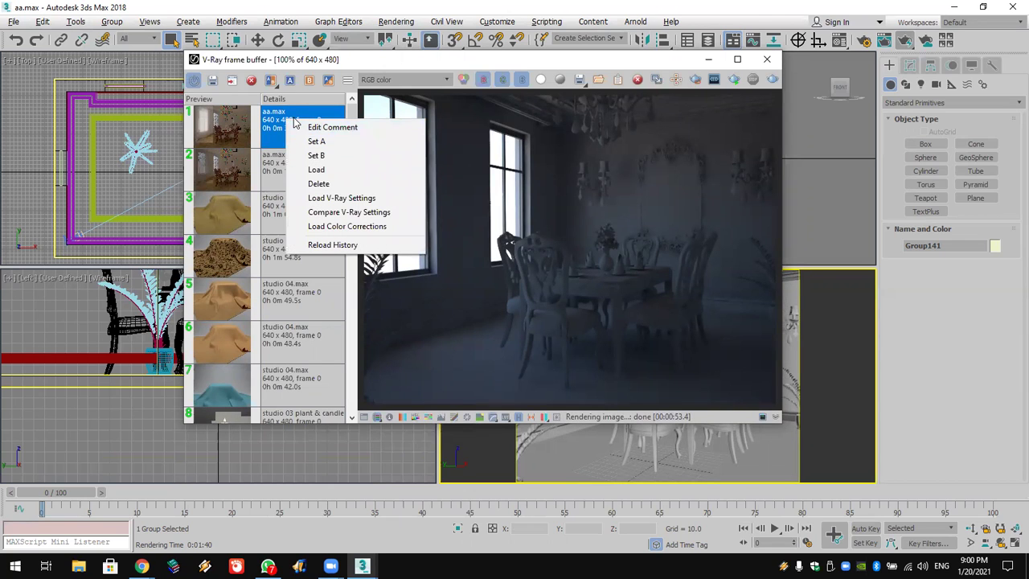
{"action": "left_click", "coordinate": [249, 114]}
Step: Clear all images from the VFB history through the render history settings
{"action": "left_click", "coordinate": [193, 85]}
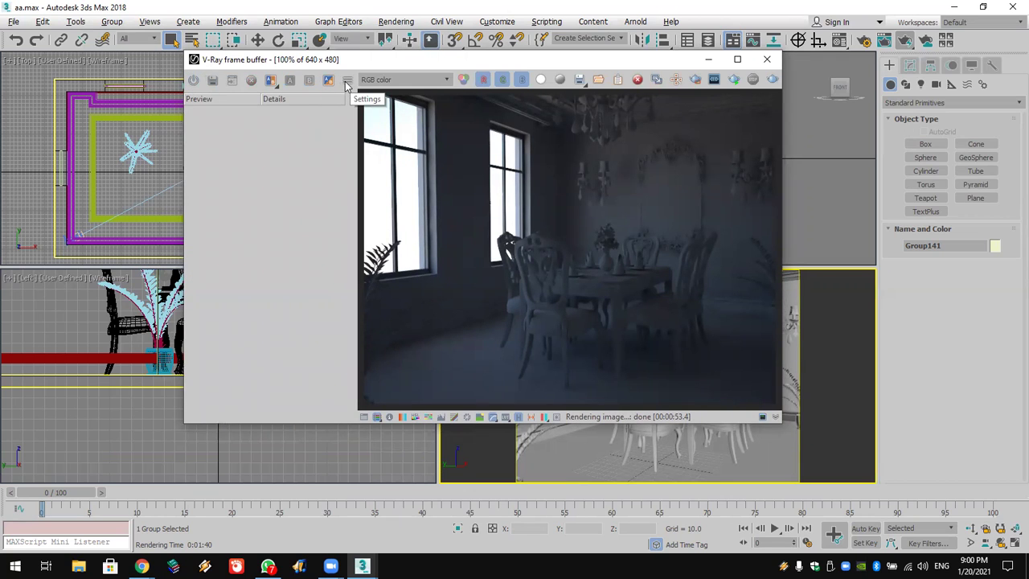
{"action": "left_click", "coordinate": [212, 80]}
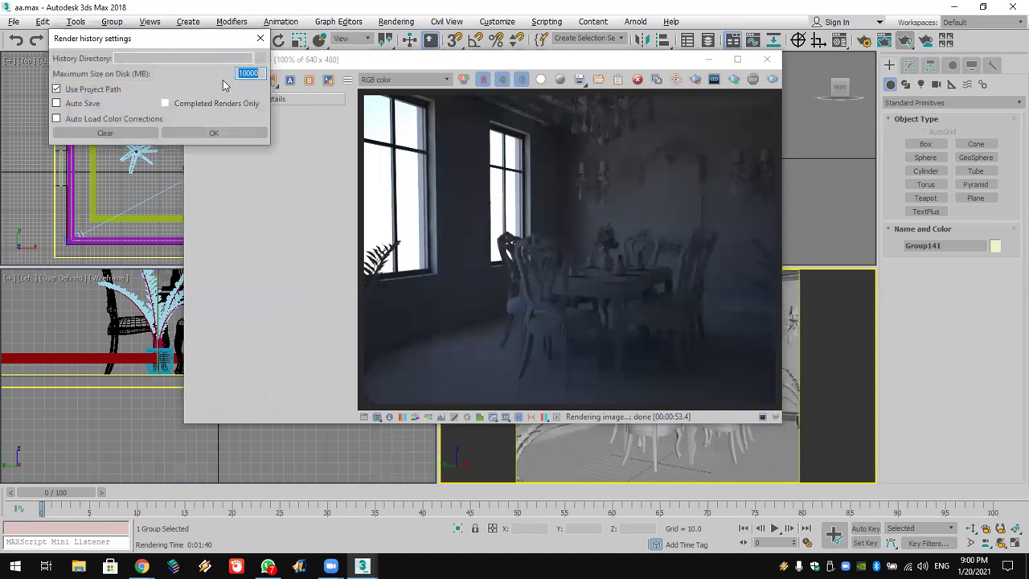
{"action": "left_click", "coordinate": [115, 133]}
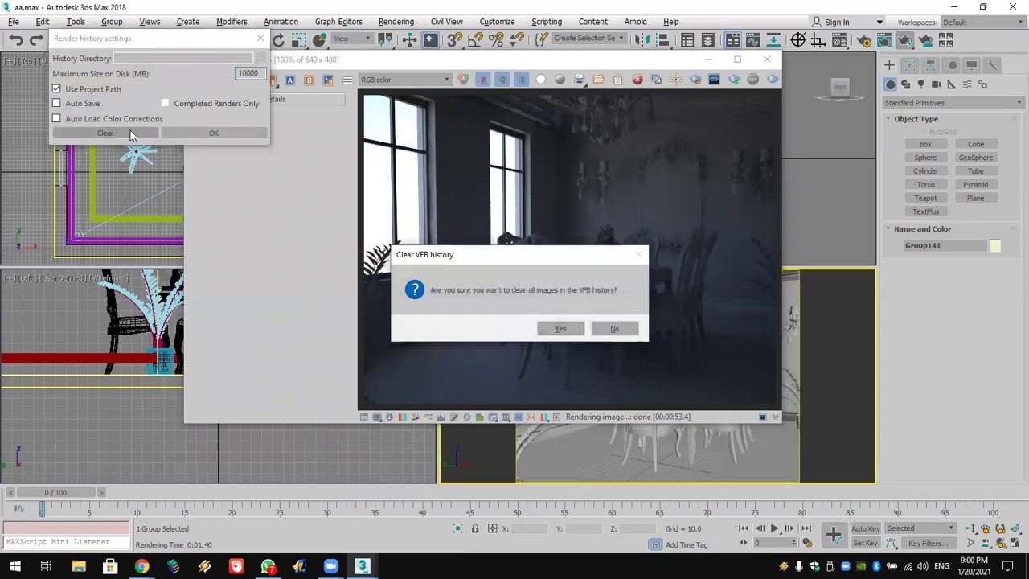
{"action": "left_click", "coordinate": [562, 329]}
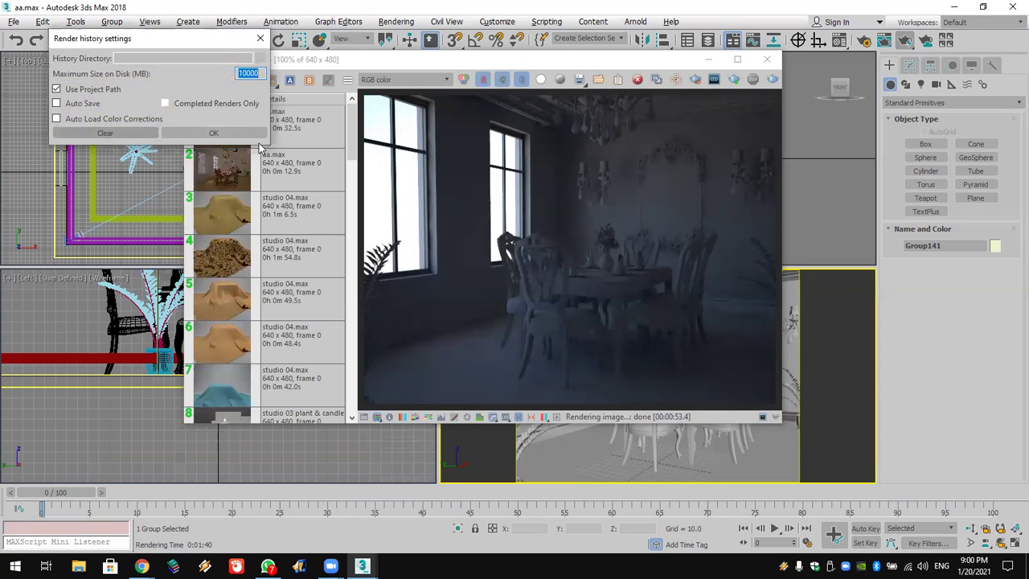
{"action": "left_click", "coordinate": [146, 133]}
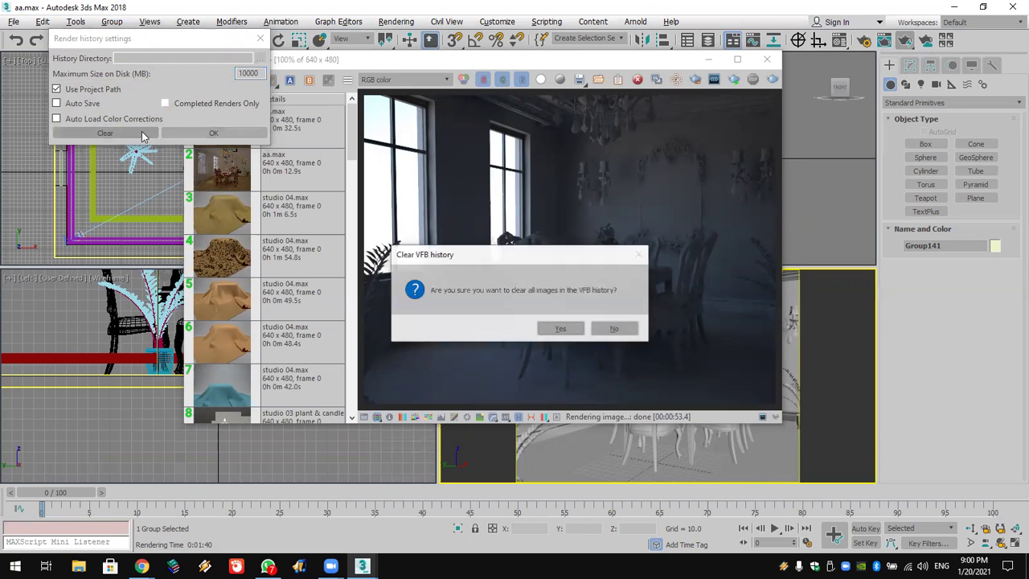
{"action": "left_click", "coordinate": [577, 328]}
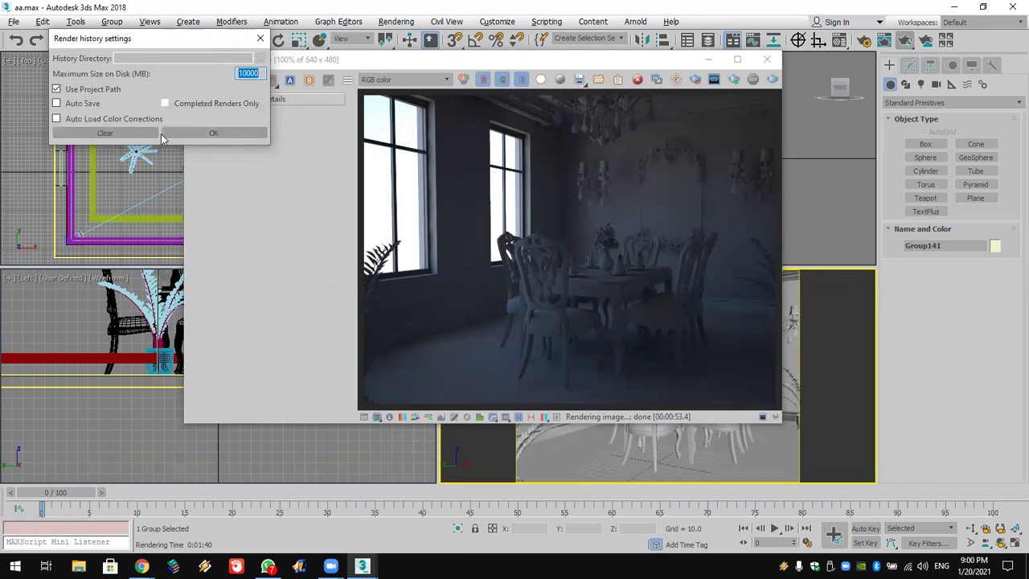
{"action": "left_click", "coordinate": [259, 38]}
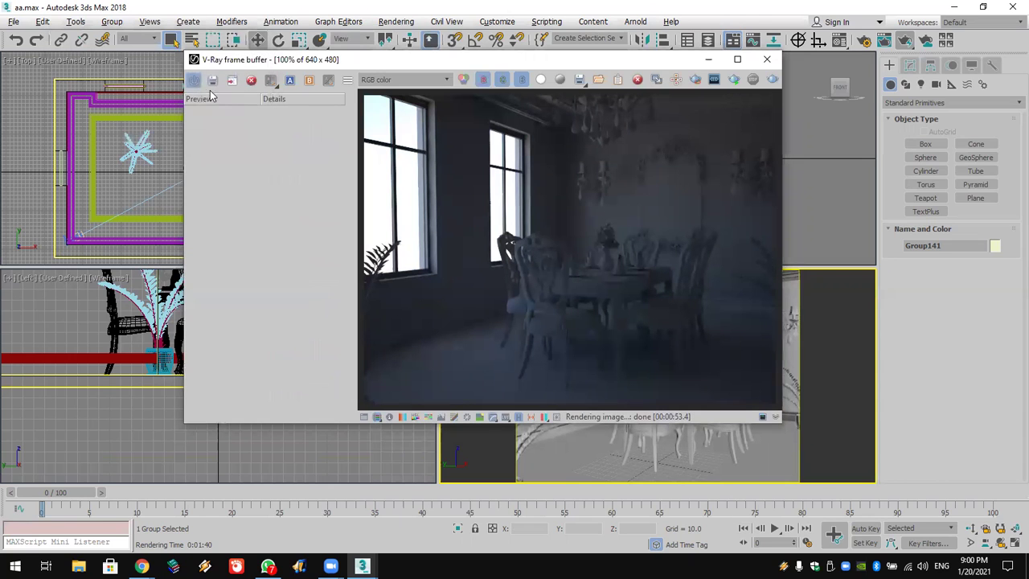
Step: Switch the VFB history off and on again, dismissing its settings
{"action": "left_click", "coordinate": [197, 82]}
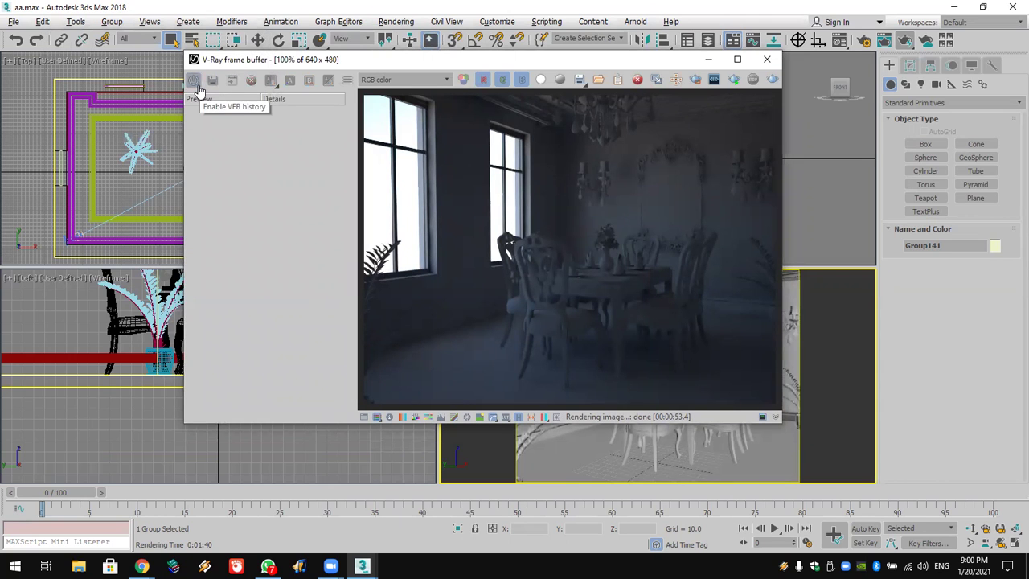
{"action": "left_click", "coordinate": [197, 85]}
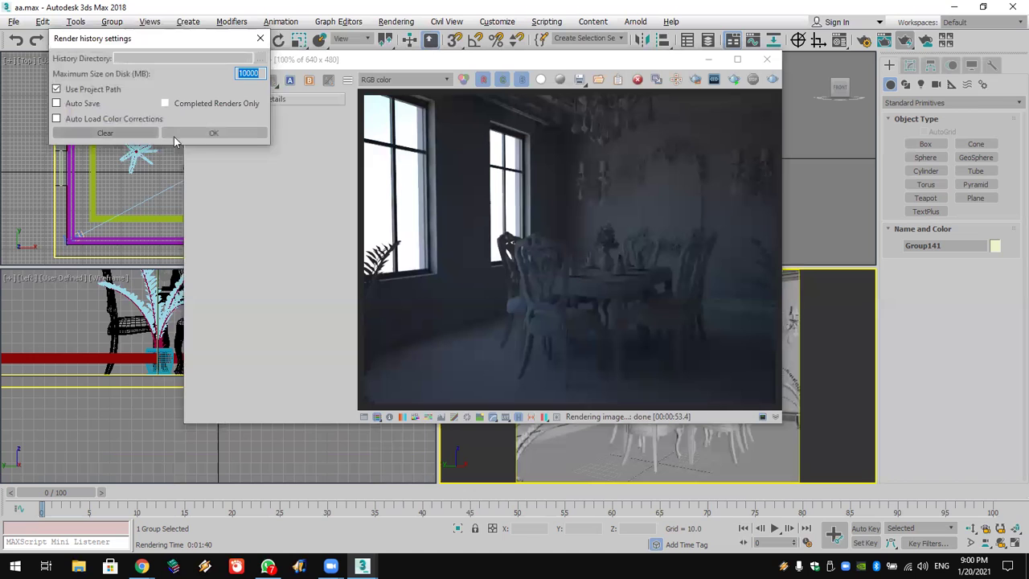
{"action": "left_click", "coordinate": [259, 38]}
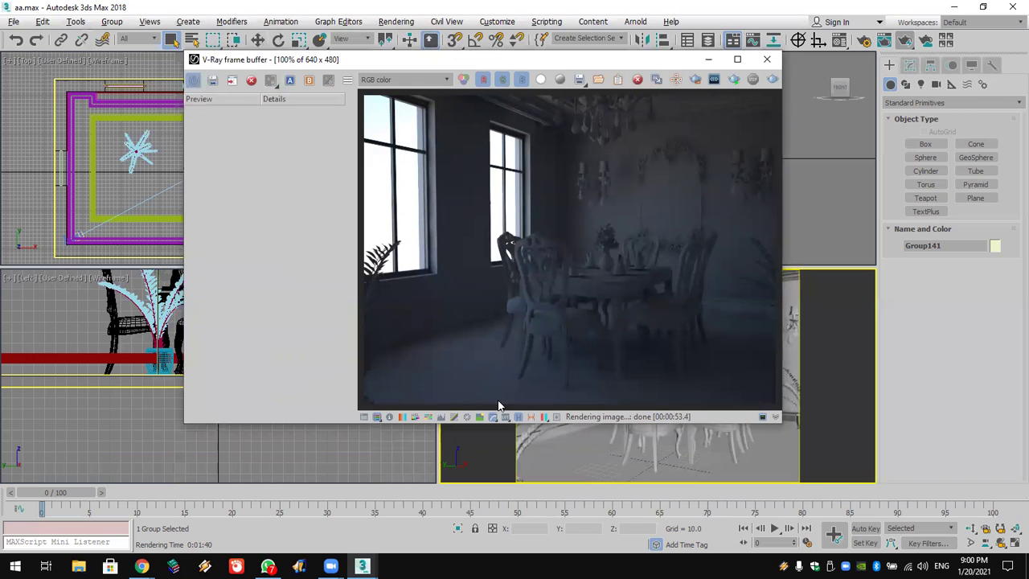
Step: Hide and show the VFB history window repeatedly, leaving it displayed
{"action": "left_click", "coordinate": [518, 422]}
{"action": "left_click", "coordinate": [519, 422]}
{"action": "left_click", "coordinate": [518, 422]}
{"action": "left_click", "coordinate": [519, 422]}
{"action": "left_click", "coordinate": [518, 422]}
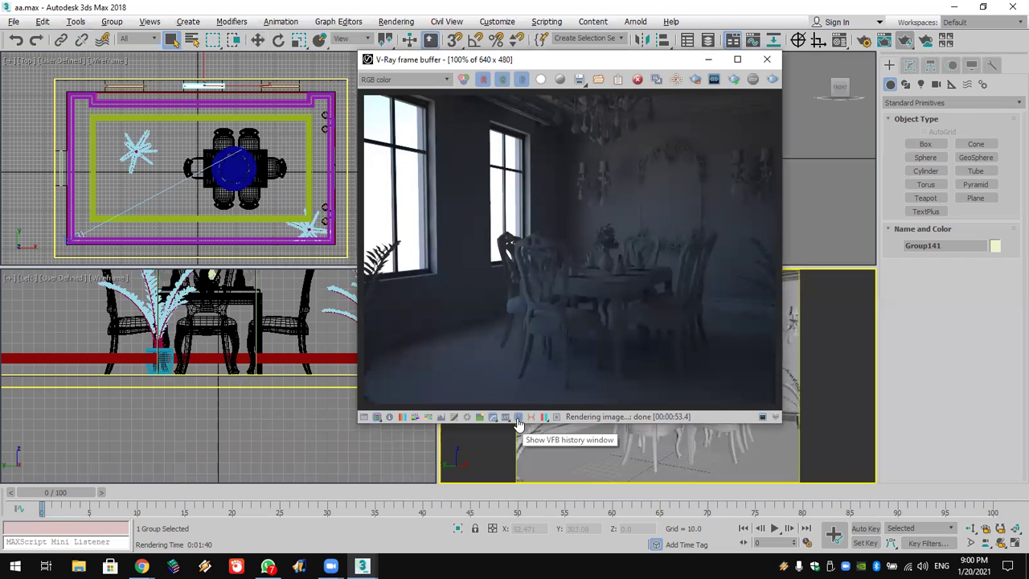
{"action": "left_click", "coordinate": [518, 419]}
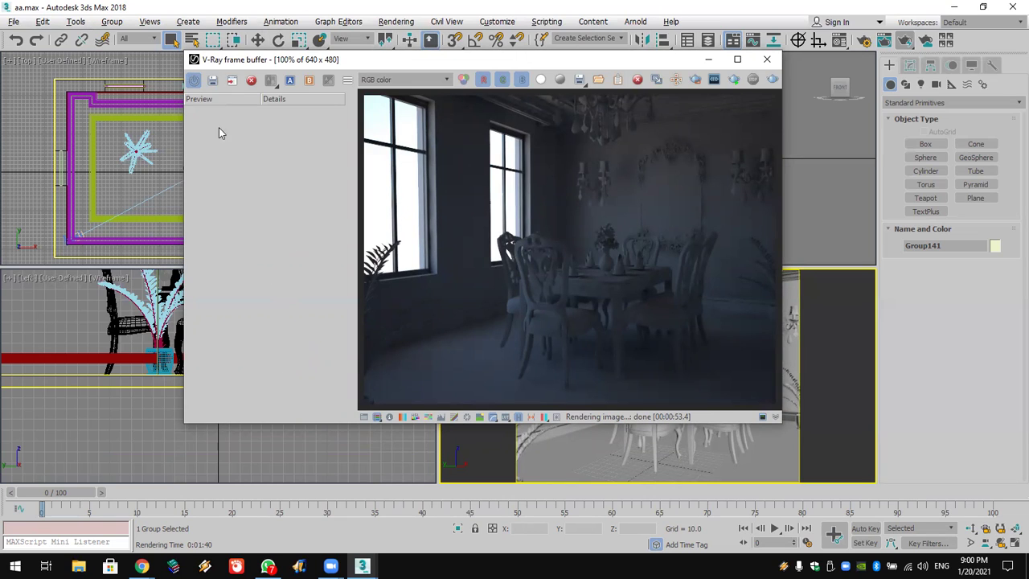
Step: Re-enable the VFB history and accept its existing render history settings
{"action": "left_click", "coordinate": [195, 82]}
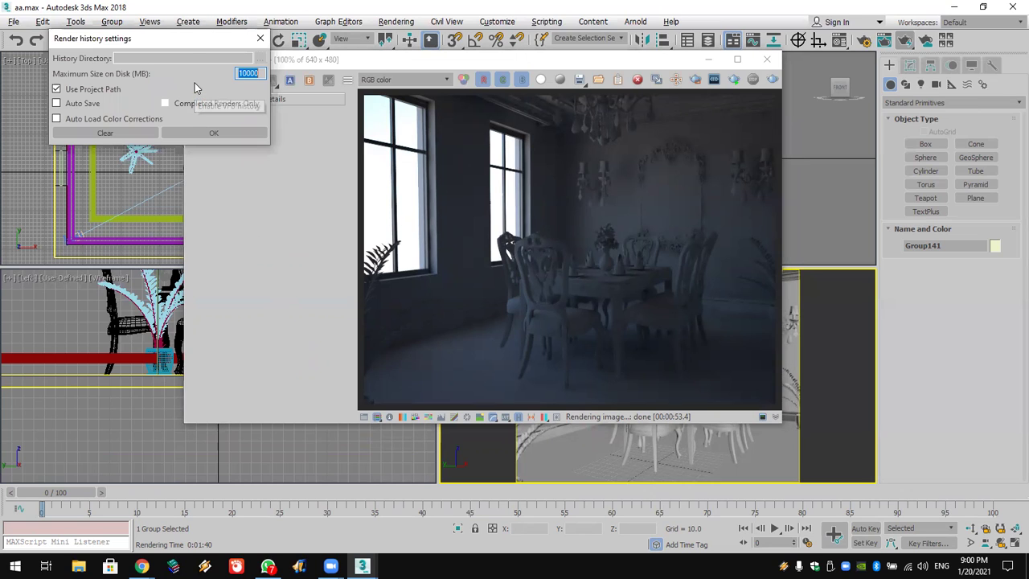
{"action": "left_click_drag", "start_coordinate": [174, 47], "coordinate": [175, 135]}
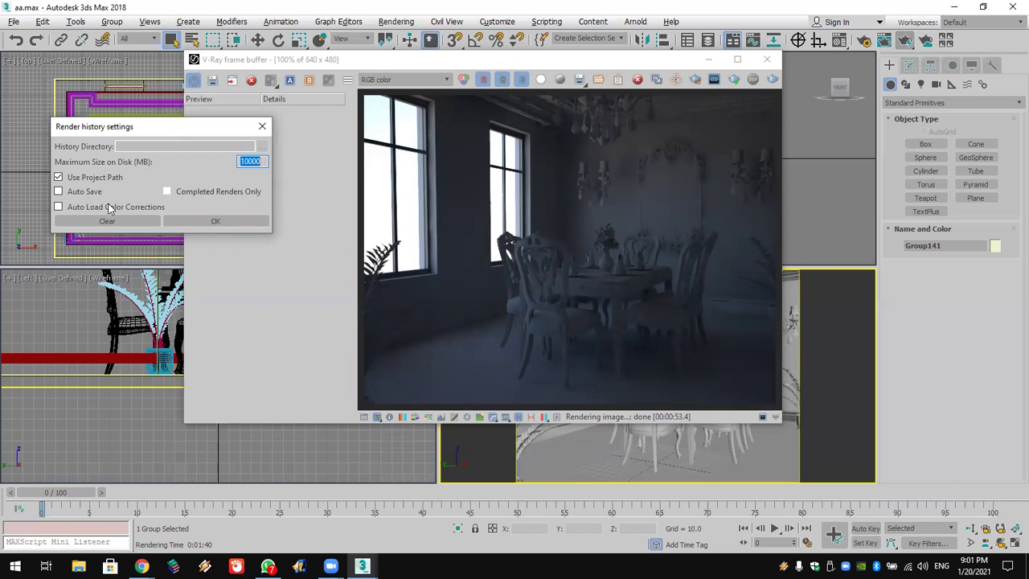
{"action": "left_click", "coordinate": [178, 222]}
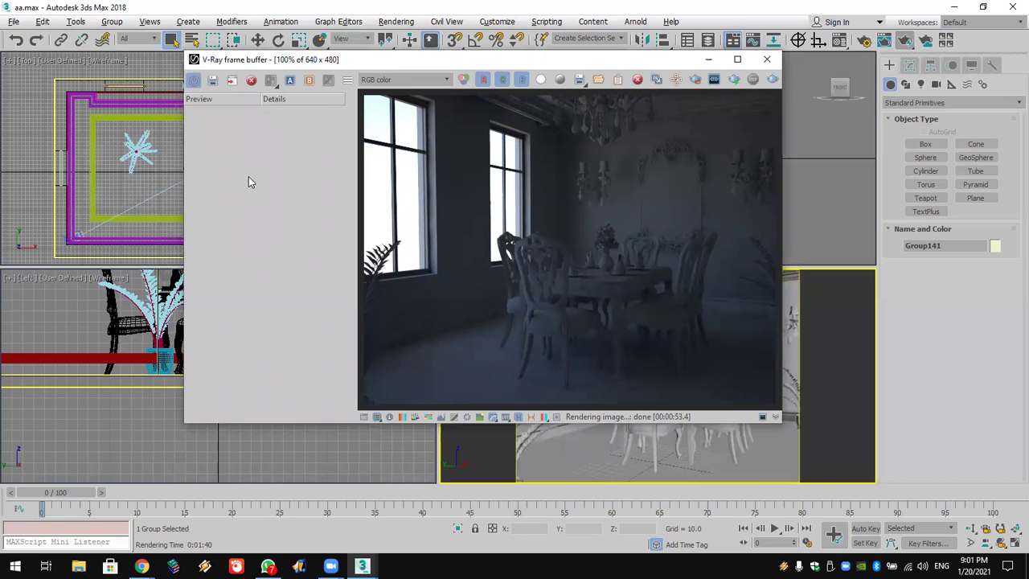
Step: Save the current render to the VFB history twice and set the first entry as comparison image A
{"action": "left_click", "coordinate": [212, 81]}
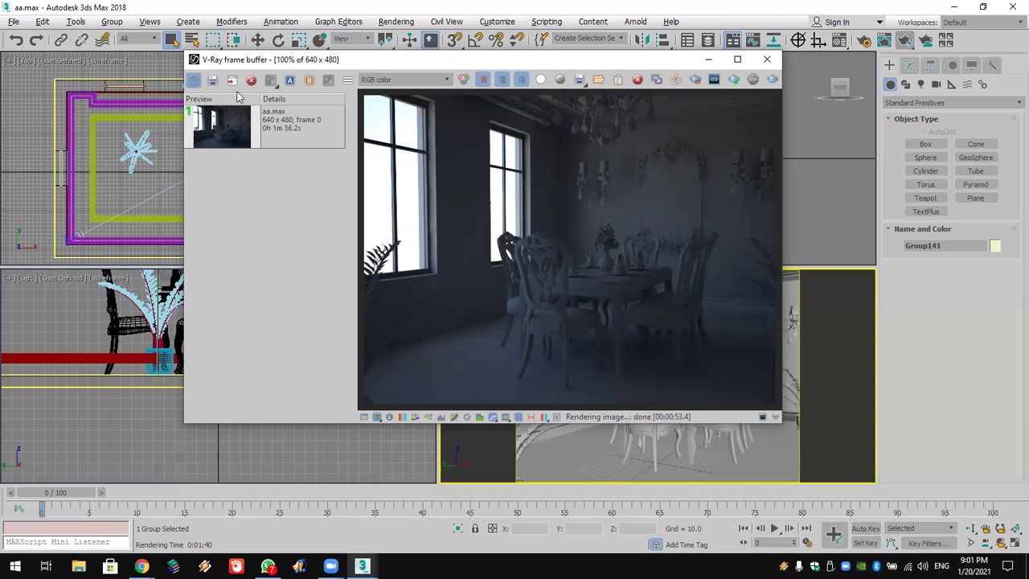
{"action": "left_click", "coordinate": [212, 80]}
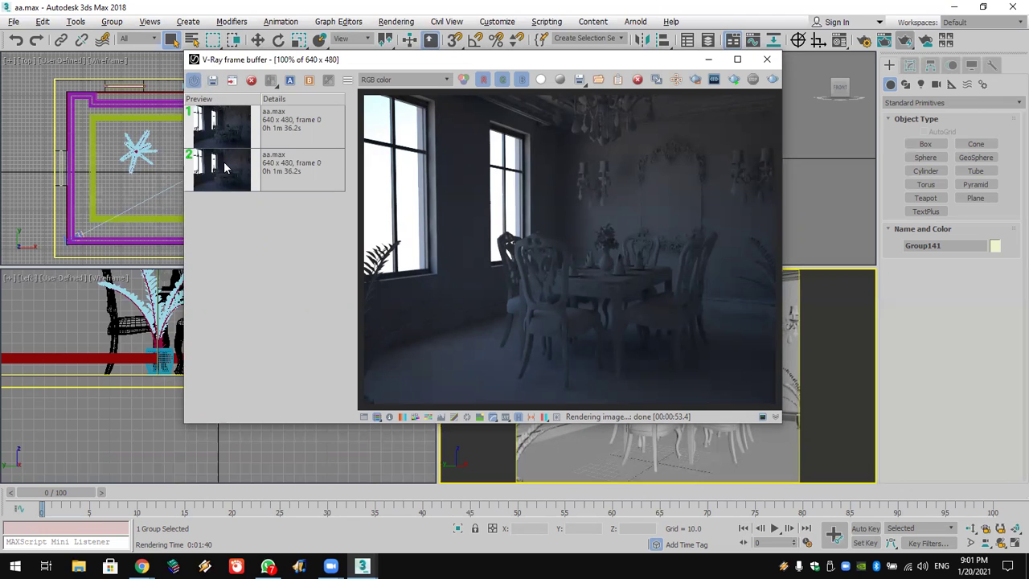
{"action": "left_click", "coordinate": [291, 129]}
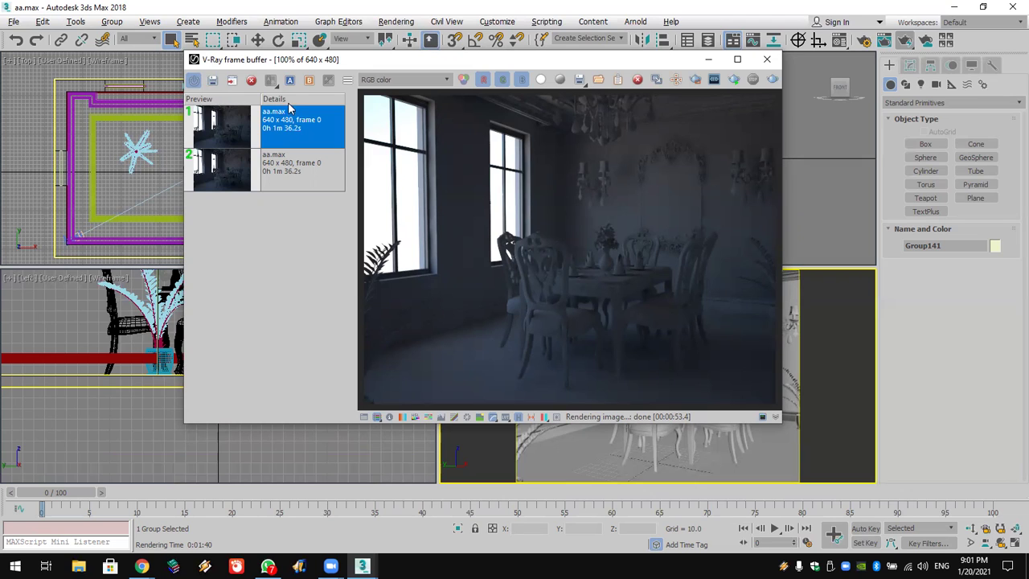
{"action": "left_click", "coordinate": [289, 81]}
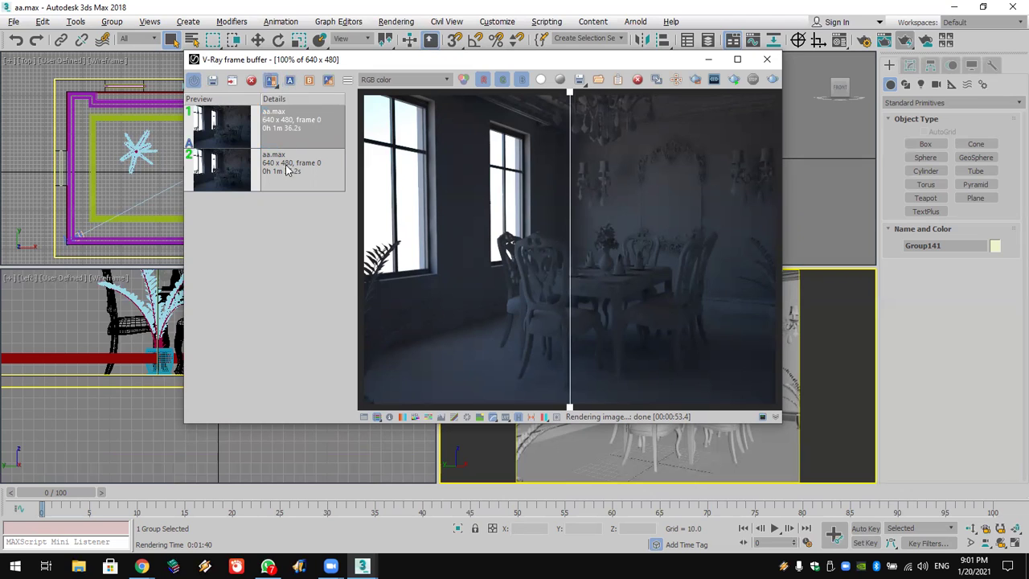
Step: Set the second history entry as comparison image B, shift the A/B divider across the render, and close the frame buffer
{"action": "left_click", "coordinate": [289, 168]}
{"action": "left_click", "coordinate": [308, 79]}
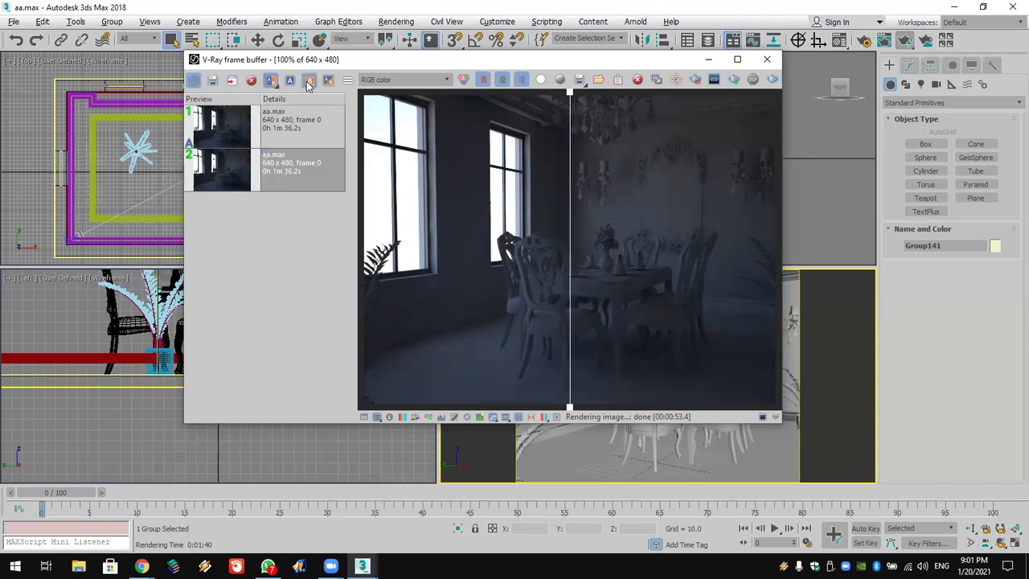
{"action": "left_click_drag", "start_coordinate": [568, 95], "coordinate": [588, 129]}
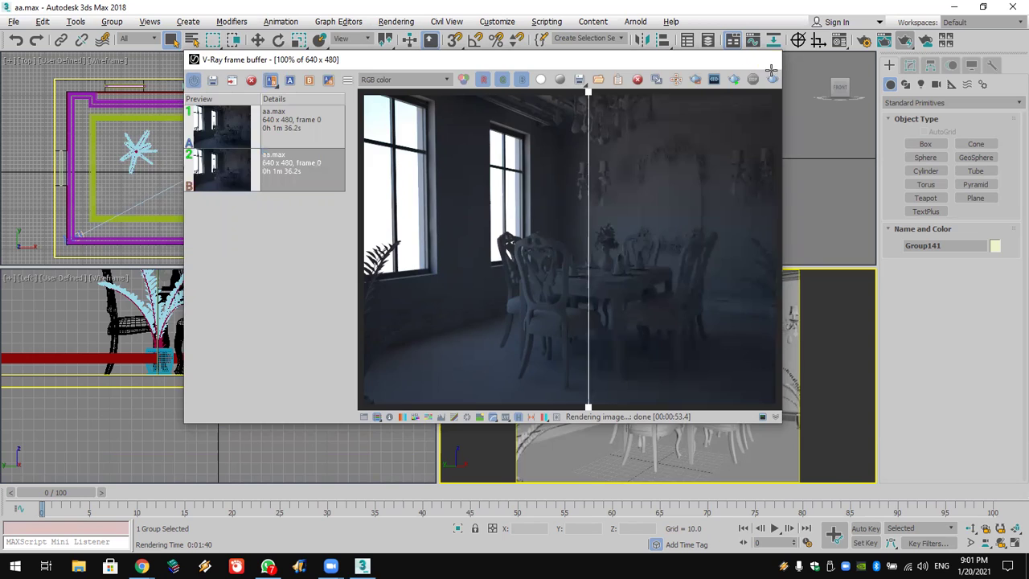
{"action": "left_click", "coordinate": [775, 61]}
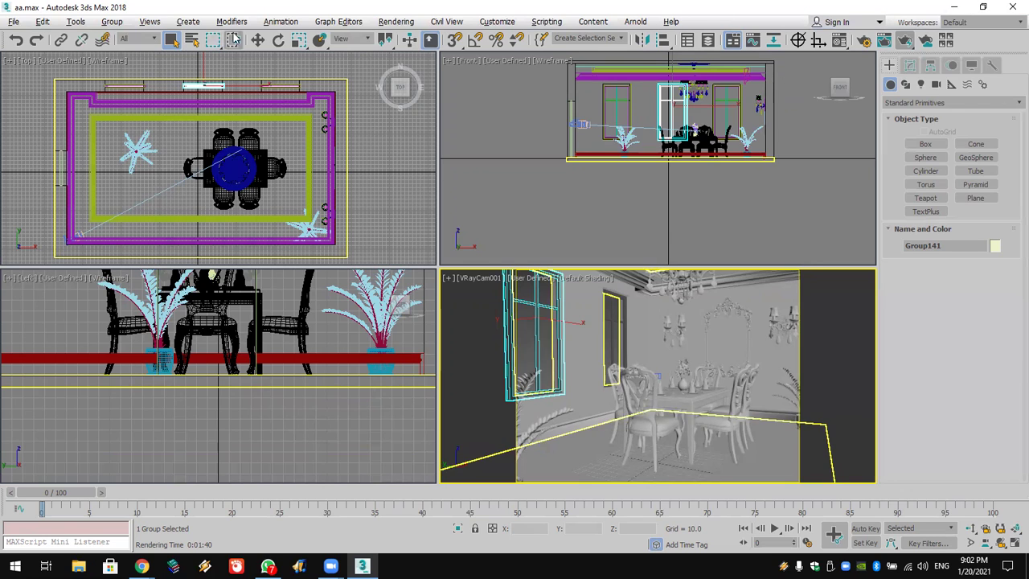
Step: Examine the Gamma and LUT correction values in the preference settings, and close them without changes
{"action": "left_click", "coordinate": [511, 23]}
{"action": "left_click", "coordinate": [558, 227]}
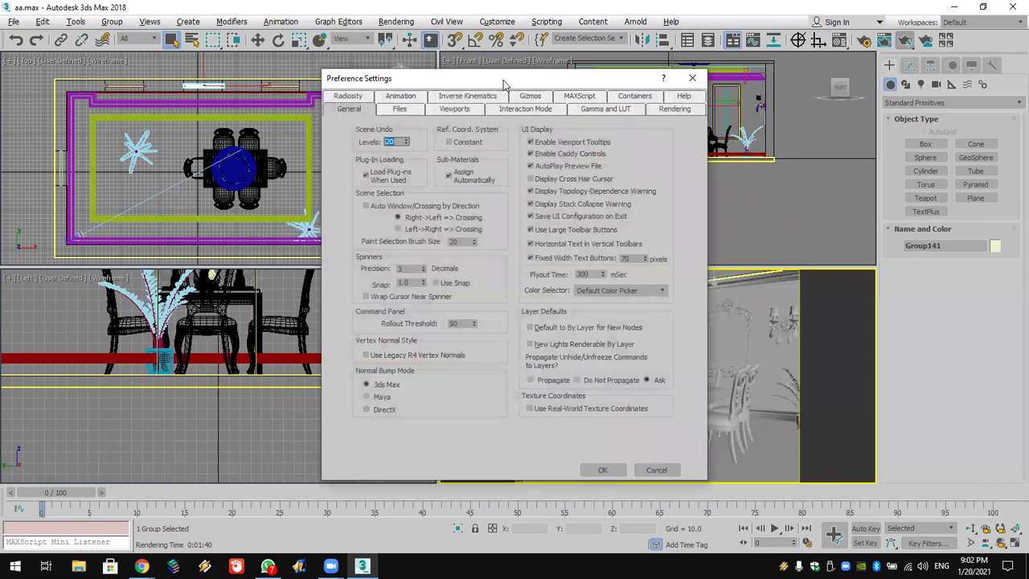
{"action": "left_click_drag", "start_coordinate": [504, 83], "coordinate": [566, 68]}
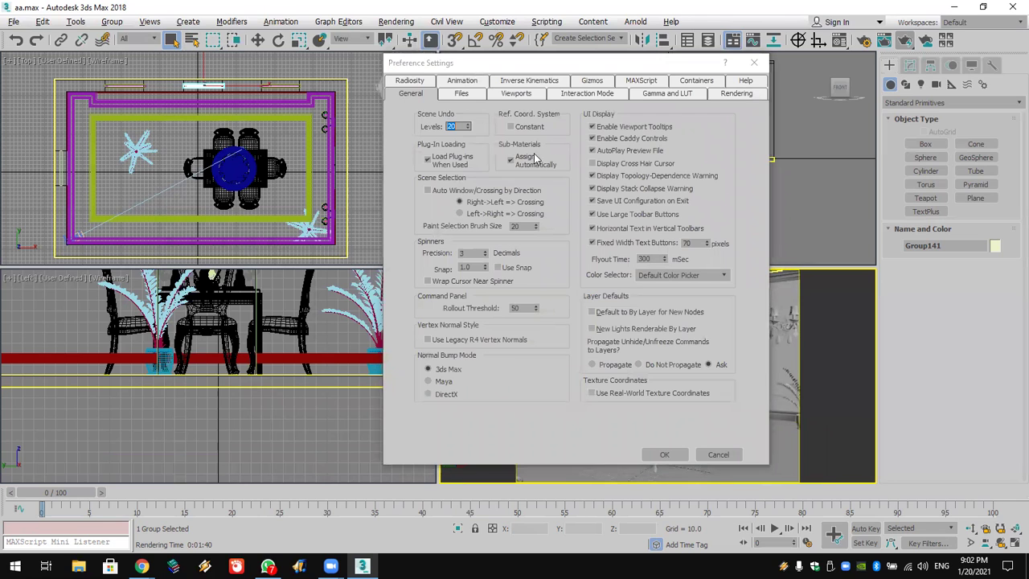
{"action": "left_click", "coordinate": [659, 94]}
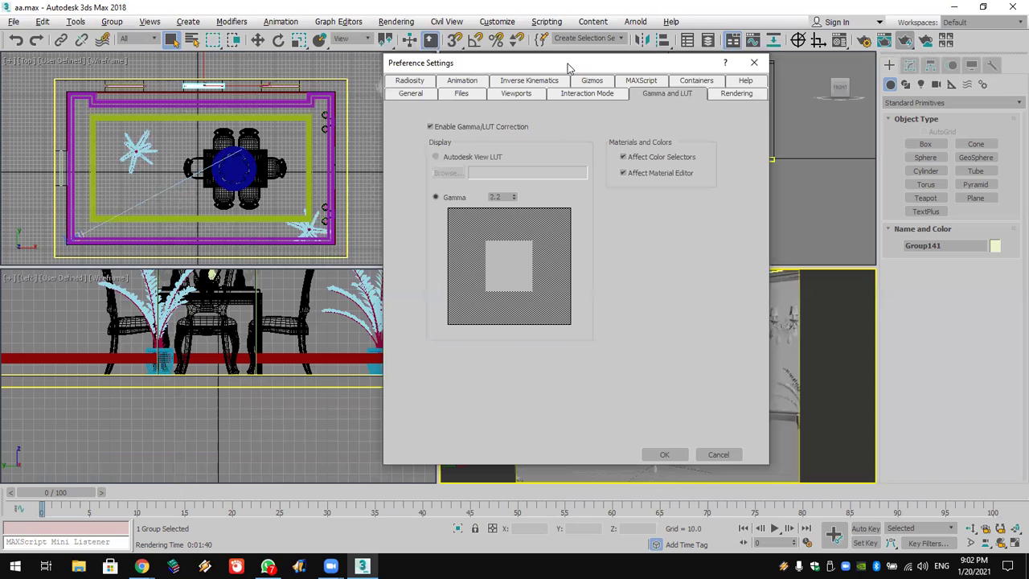
{"action": "left_click_drag", "start_coordinate": [567, 67], "coordinate": [703, 28]}
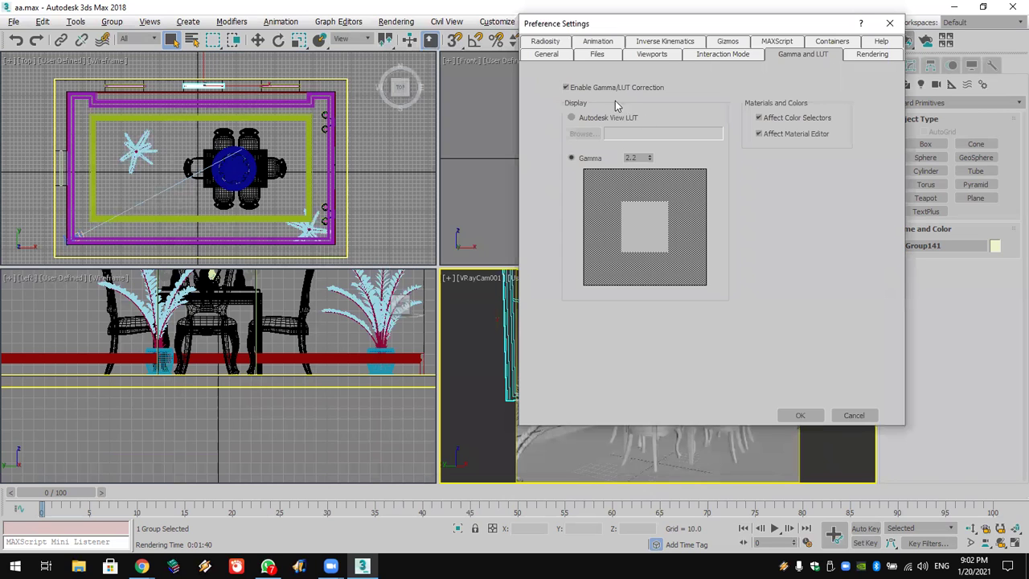
{"action": "double_click", "coordinate": [628, 158]}
{"action": "left_click", "coordinate": [888, 26]}
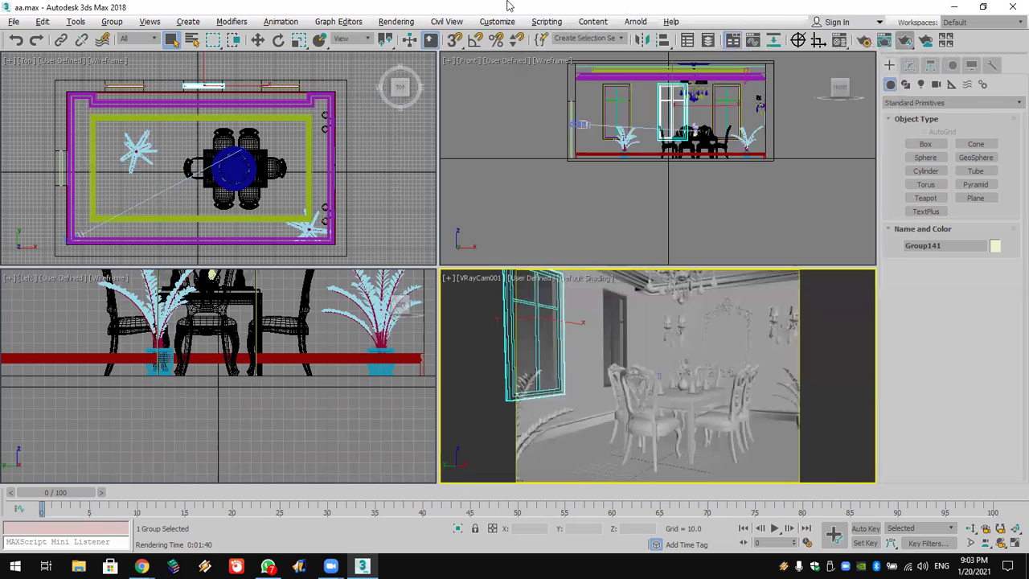
Step: Expand the V-Ray color mapping settings in Render Setup and switch them to Advanced to expose the gamma value
{"action": "left_click", "coordinate": [396, 22]}
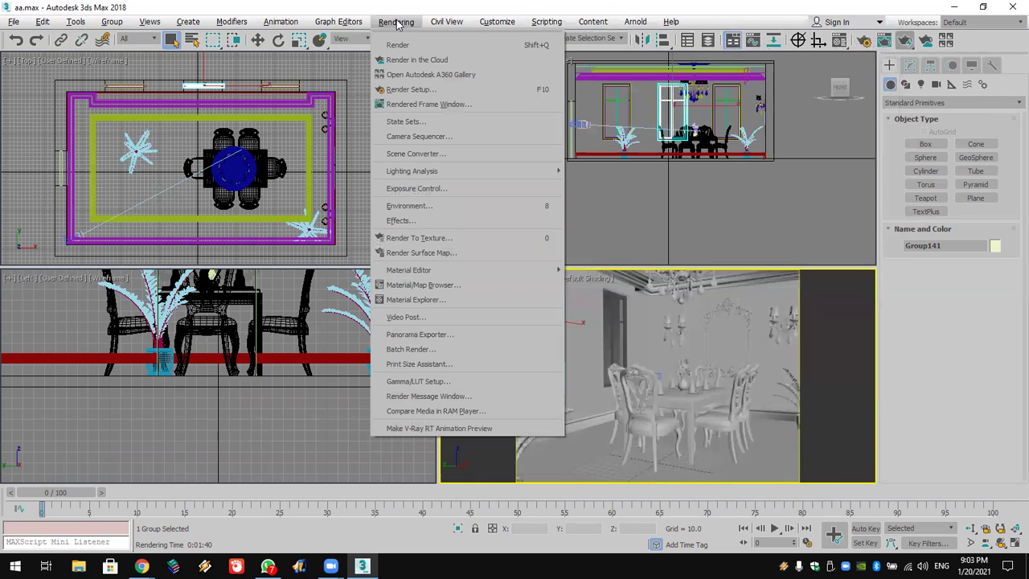
{"action": "left_click", "coordinate": [434, 90]}
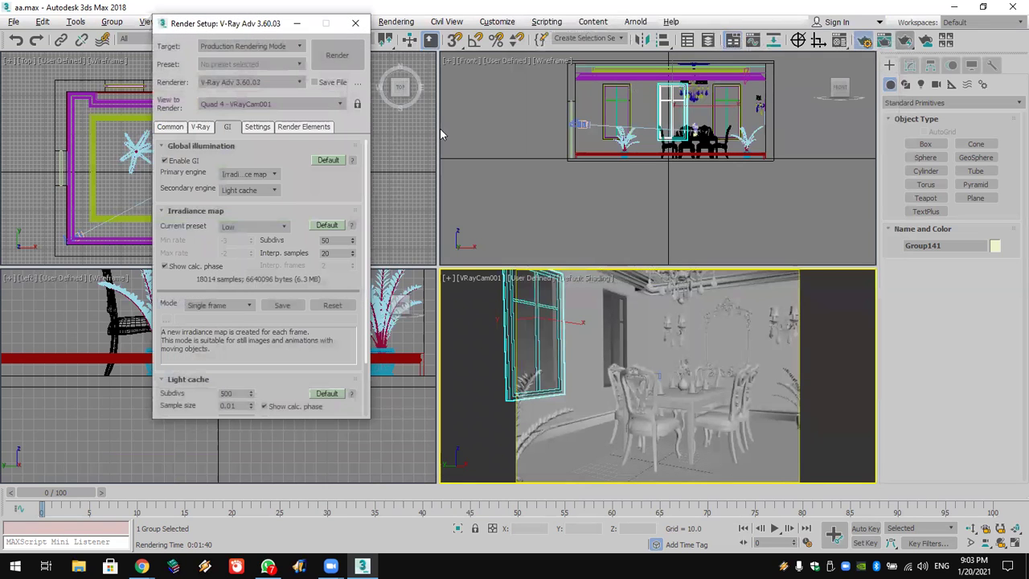
{"action": "left_click", "coordinate": [201, 128]}
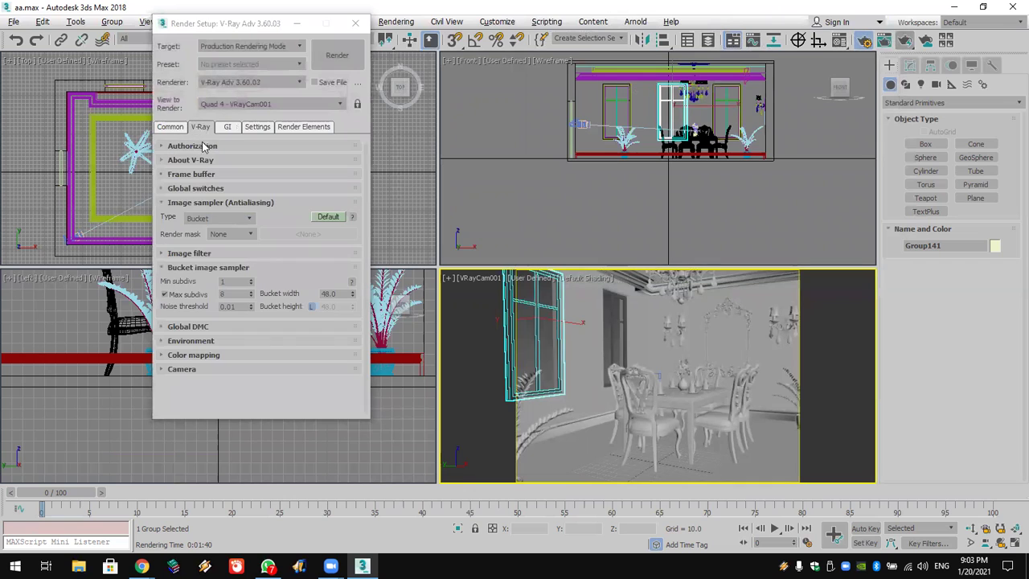
{"action": "left_click", "coordinate": [227, 354]}
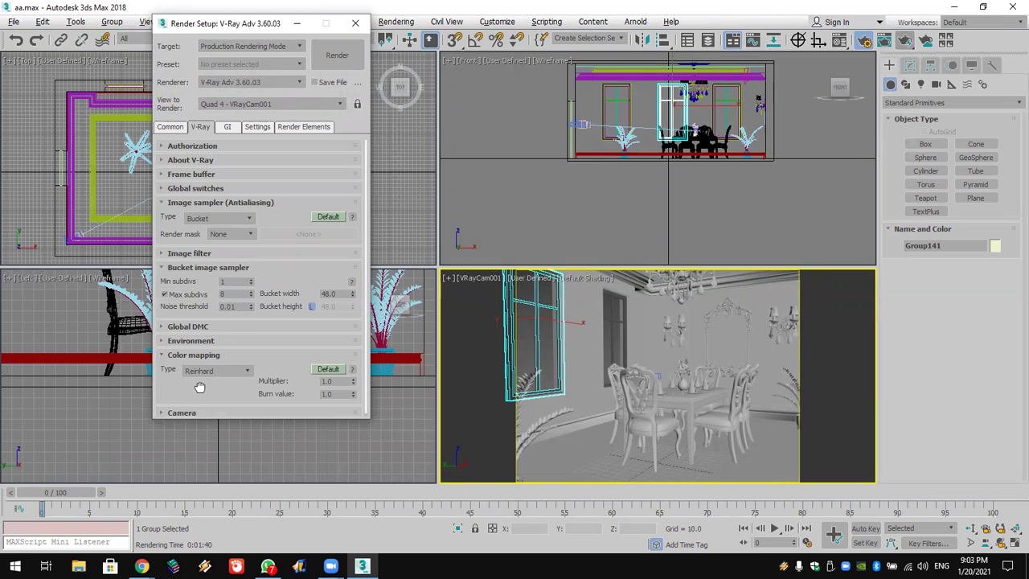
{"action": "scroll", "coordinate": [200, 377], "scroll_direction": "down", "scroll_amount": 1}
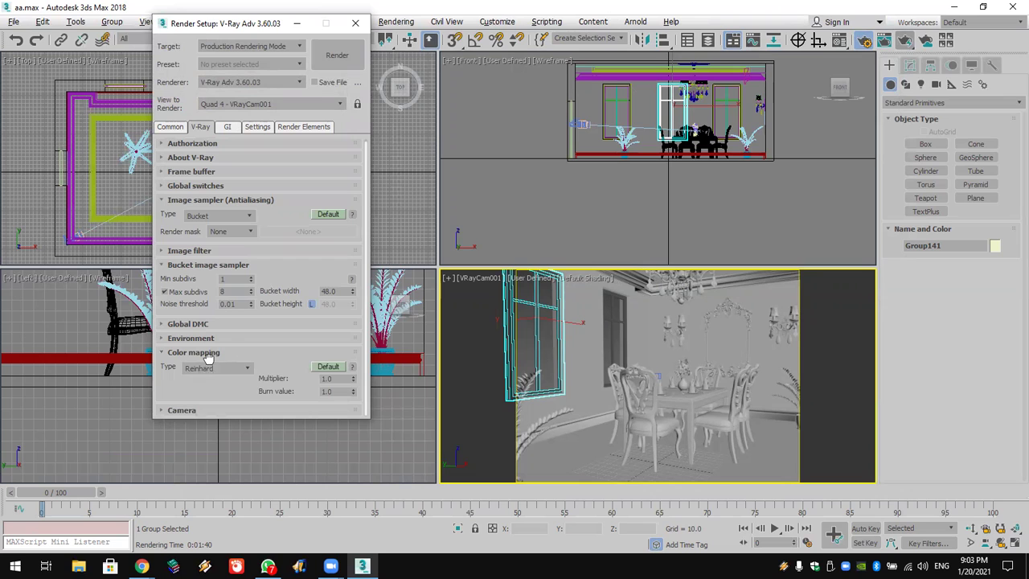
{"action": "left_click", "coordinate": [327, 365]}
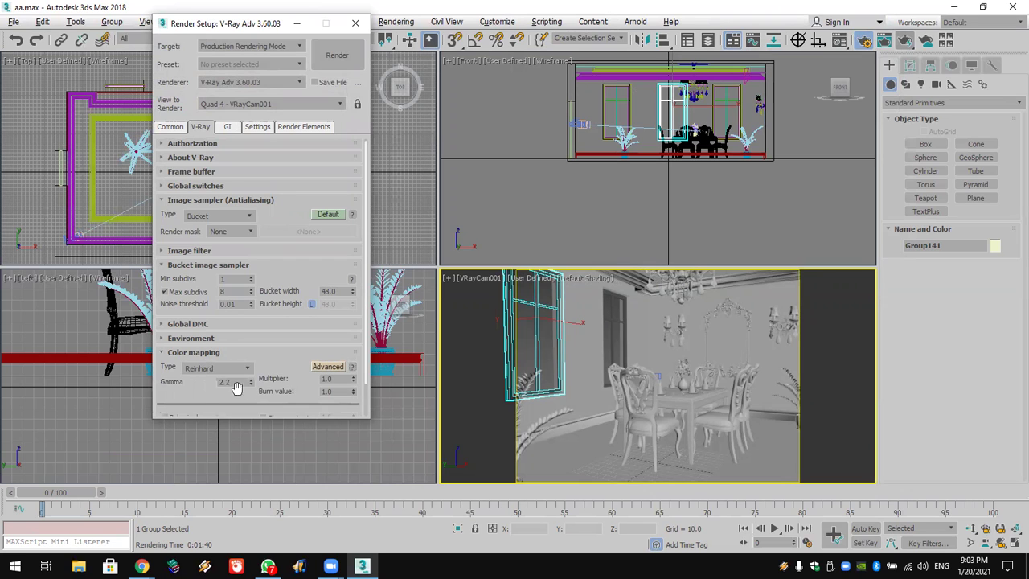
{"action": "scroll", "coordinate": [204, 386], "scroll_direction": "down", "scroll_amount": 3}
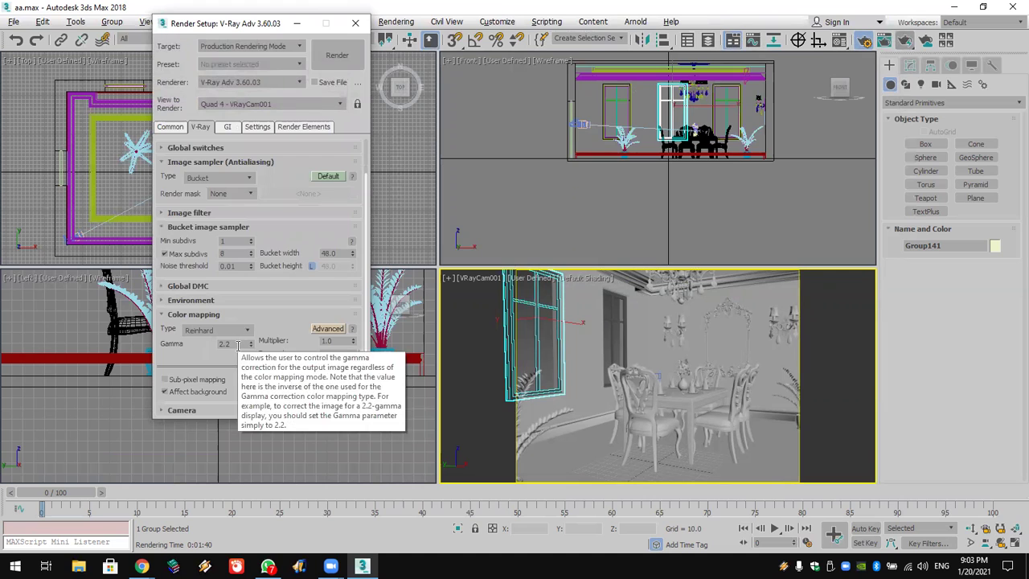
{"action": "double_click", "coordinate": [232, 343]}
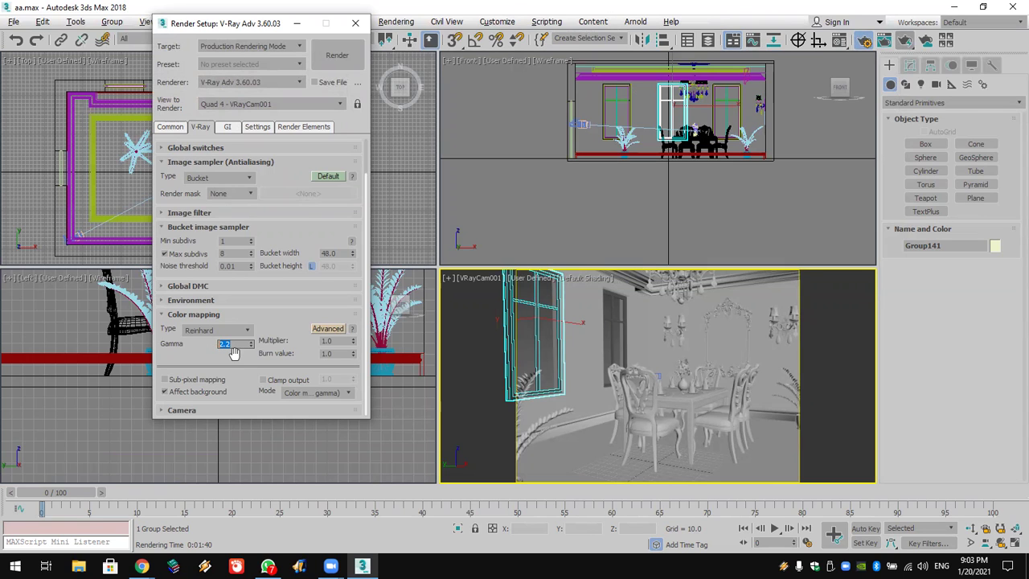
Step: Nudge the color mapping gamma, leaving it at 2.2, and set the mode to Color mapping and gamma
{"action": "left_click", "coordinate": [336, 393]}
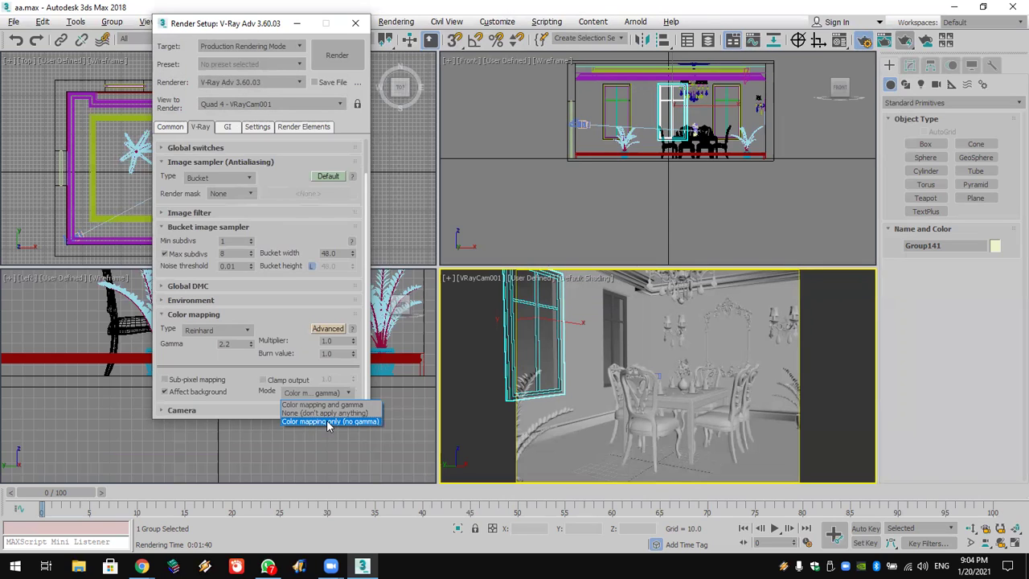
{"action": "left_click", "coordinate": [234, 350]}
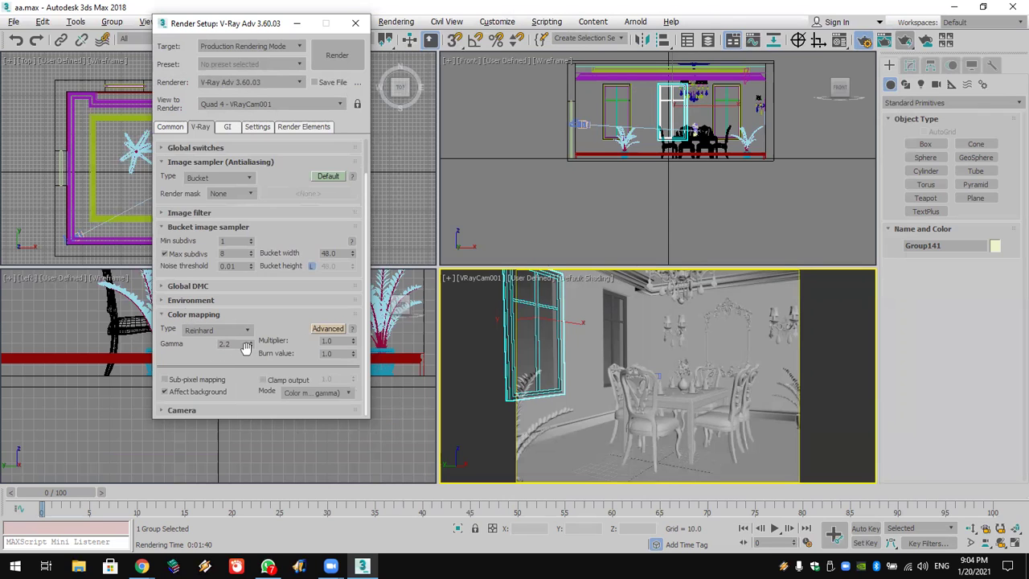
{"action": "left_click", "coordinate": [252, 347]}
{"action": "left_click", "coordinate": [252, 346]}
{"action": "left_click", "coordinate": [251, 346]}
{"action": "left_click", "coordinate": [250, 342]}
{"action": "left_click", "coordinate": [311, 391]}
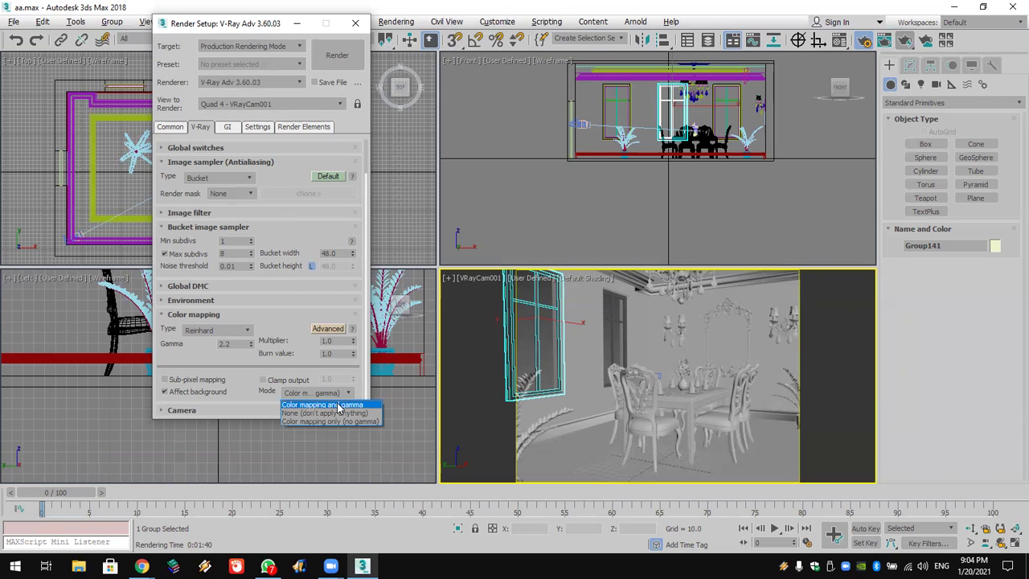
{"action": "left_click", "coordinate": [338, 405]}
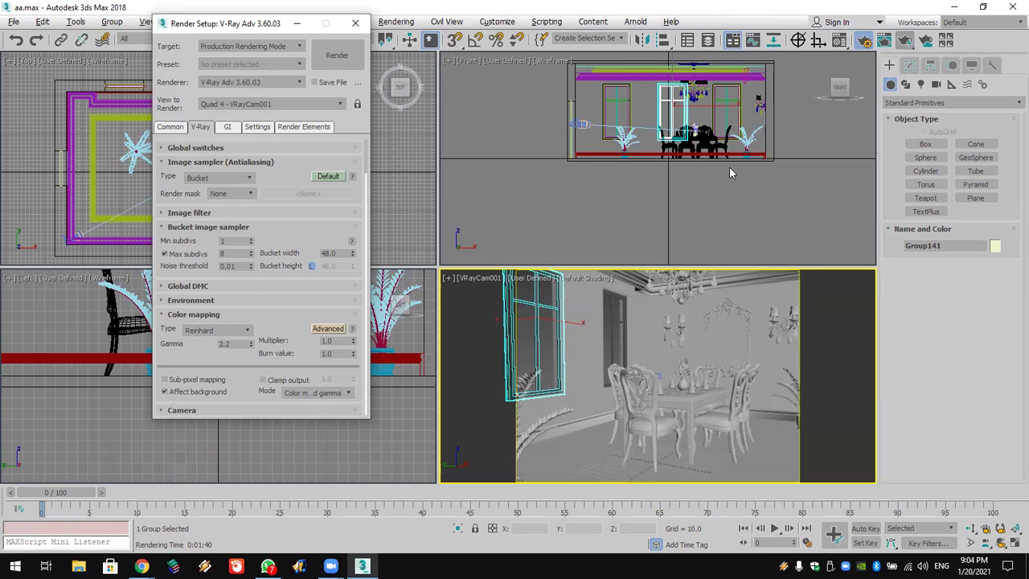
Step: Try the color mapping mode None (don't apply anything)
{"action": "left_click", "coordinate": [338, 393]}
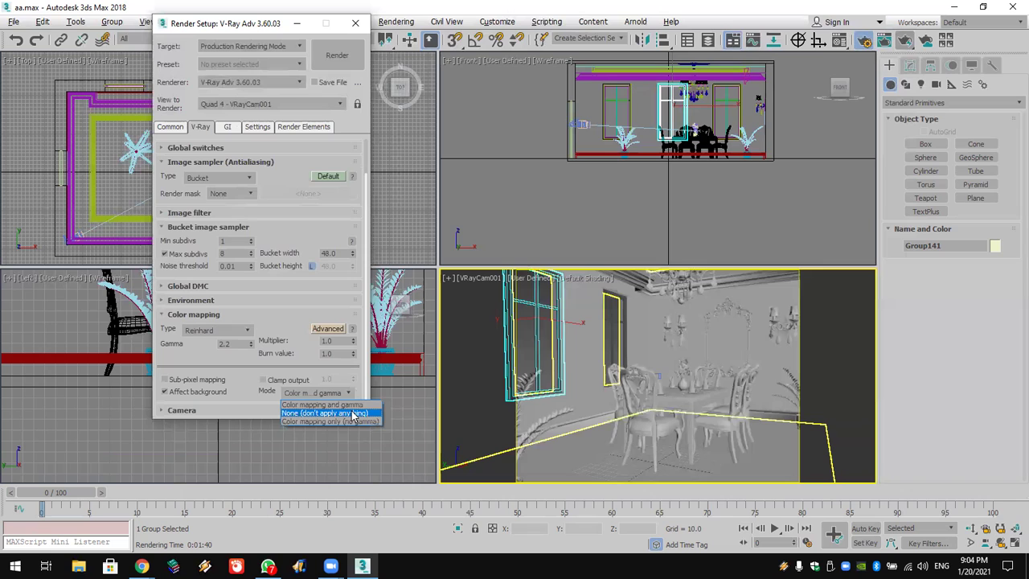
{"action": "left_click", "coordinate": [353, 414]}
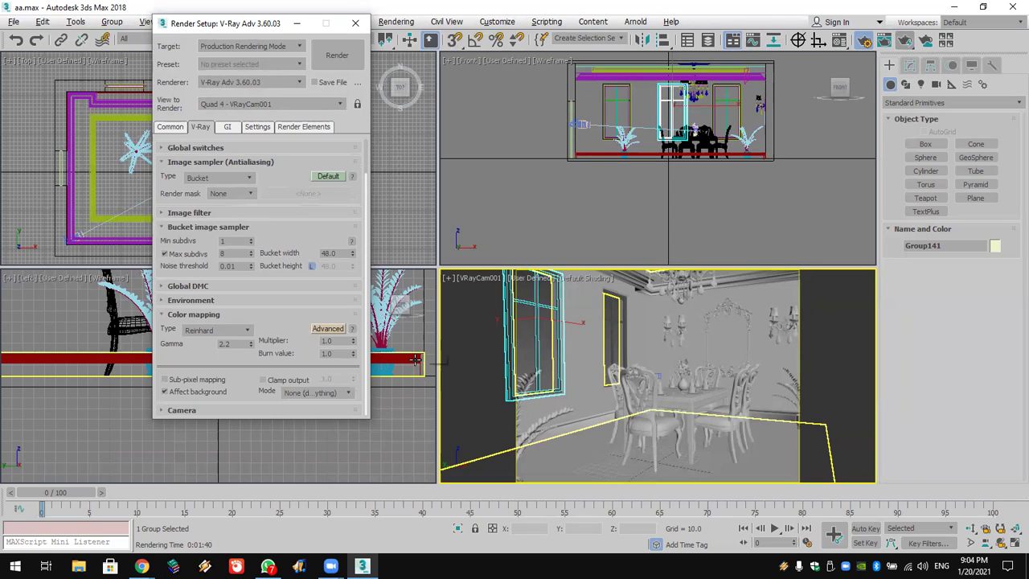
{"action": "left_click", "coordinate": [326, 393]}
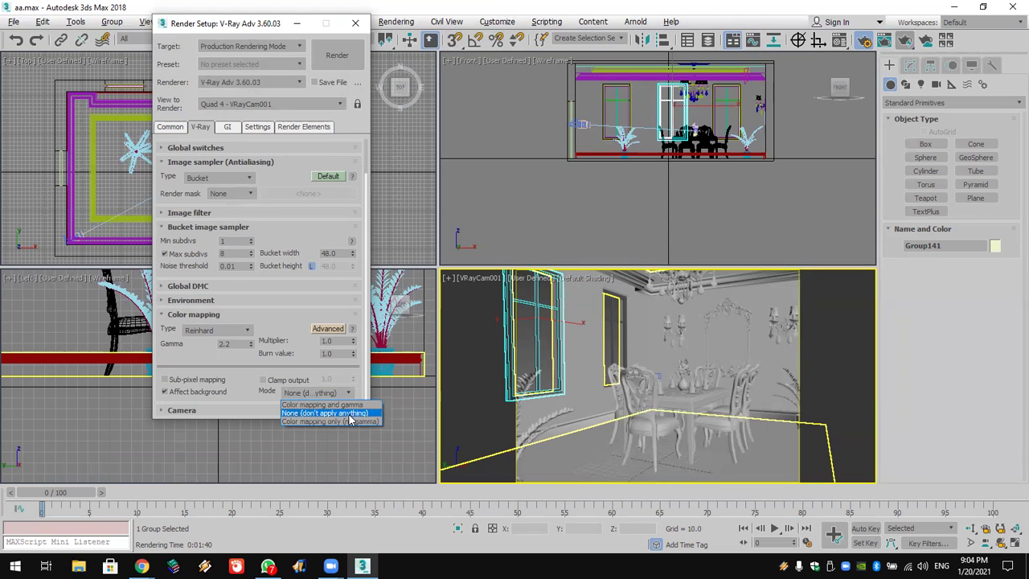
{"action": "left_click", "coordinate": [286, 325]}
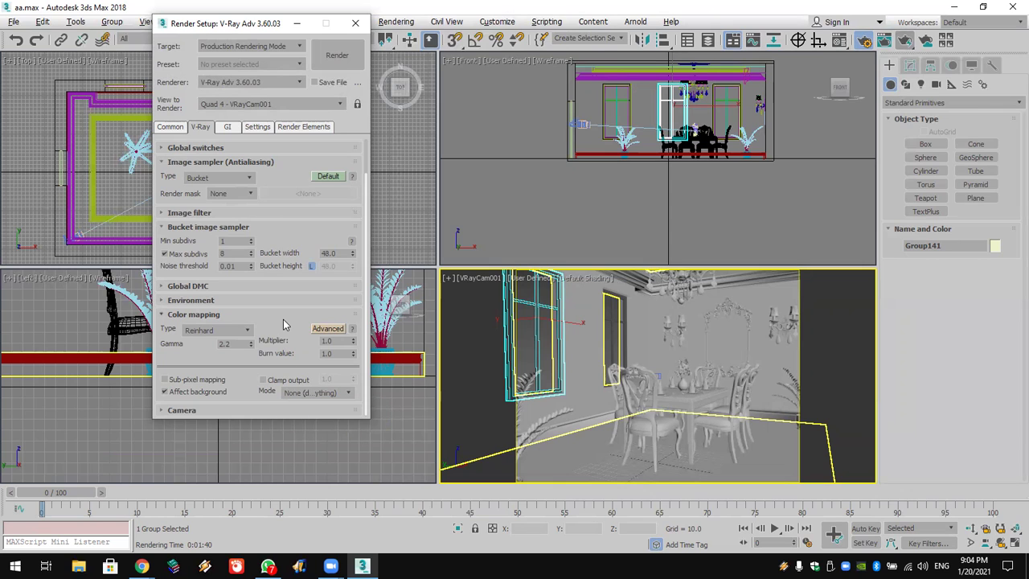
Step: Cycle the color mapping detail levels back to Advanced and set the mode to Color mapping and gamma
{"action": "left_click", "coordinate": [327, 330]}
{"action": "left_click", "coordinate": [329, 329]}
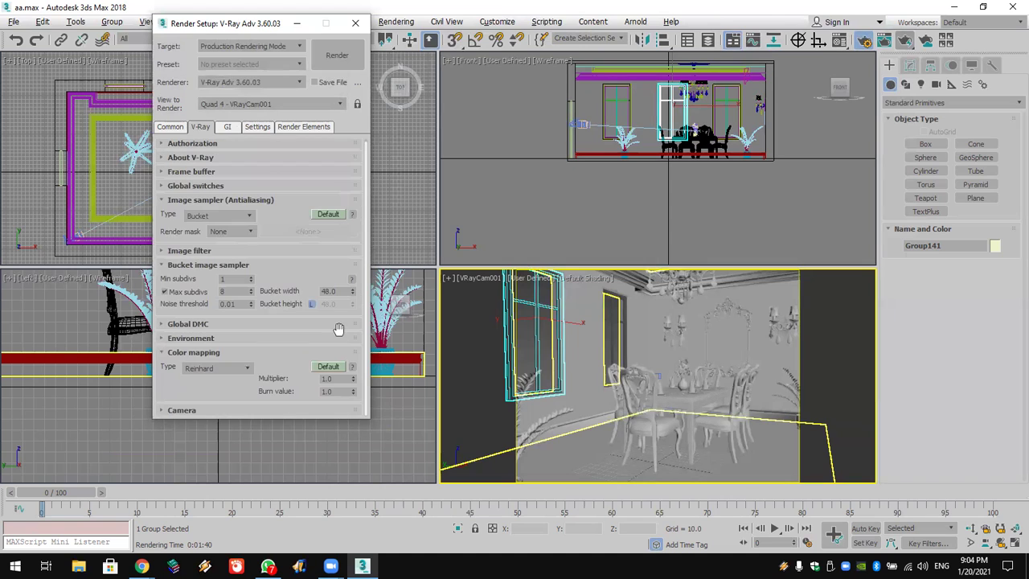
{"action": "left_click", "coordinate": [329, 367]}
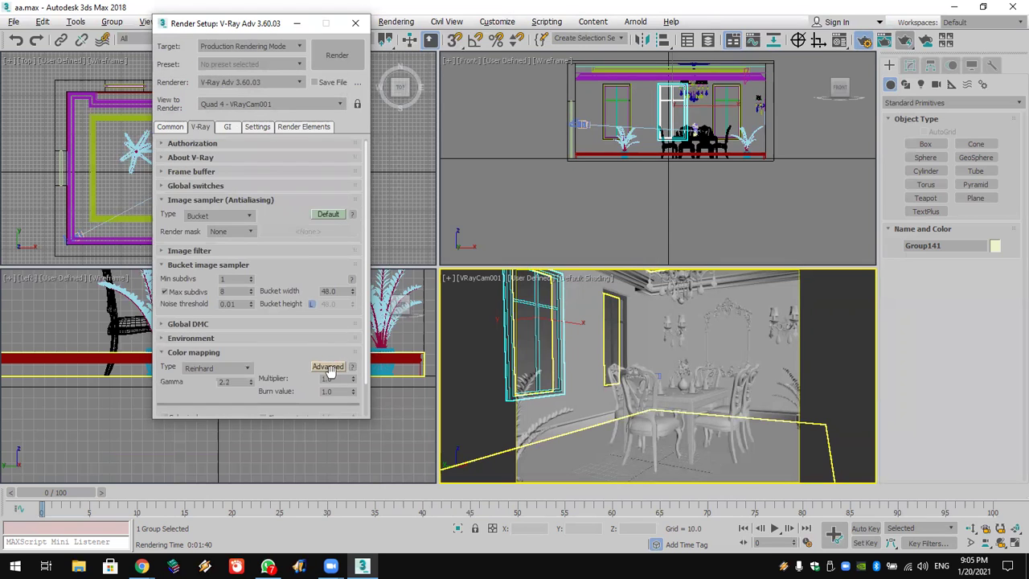
{"action": "scroll", "coordinate": [310, 378], "scroll_direction": "down", "scroll_amount": 1}
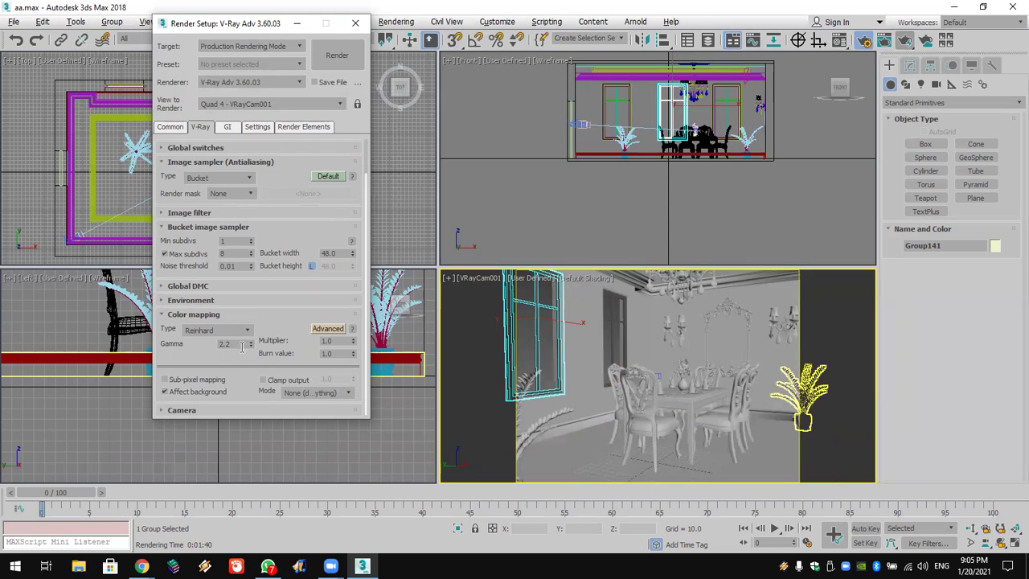
{"action": "left_click", "coordinate": [330, 394]}
{"action": "left_click", "coordinate": [335, 404]}
Step: Render the VRayCam001 view, stop it partway, and save the partial result to the VFB history
{"action": "left_click", "coordinate": [347, 55]}
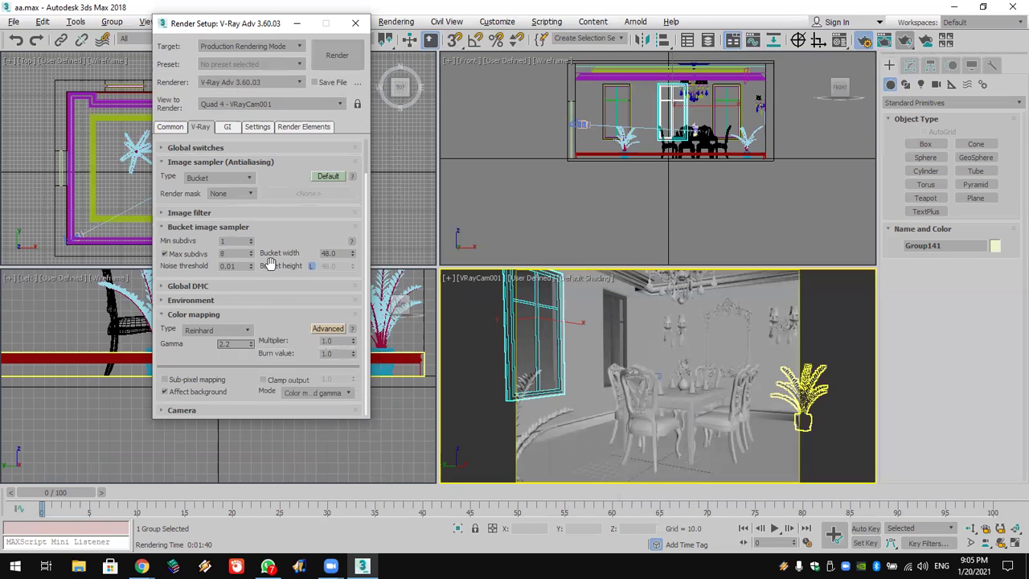
{"action": "left_click", "coordinate": [334, 57]}
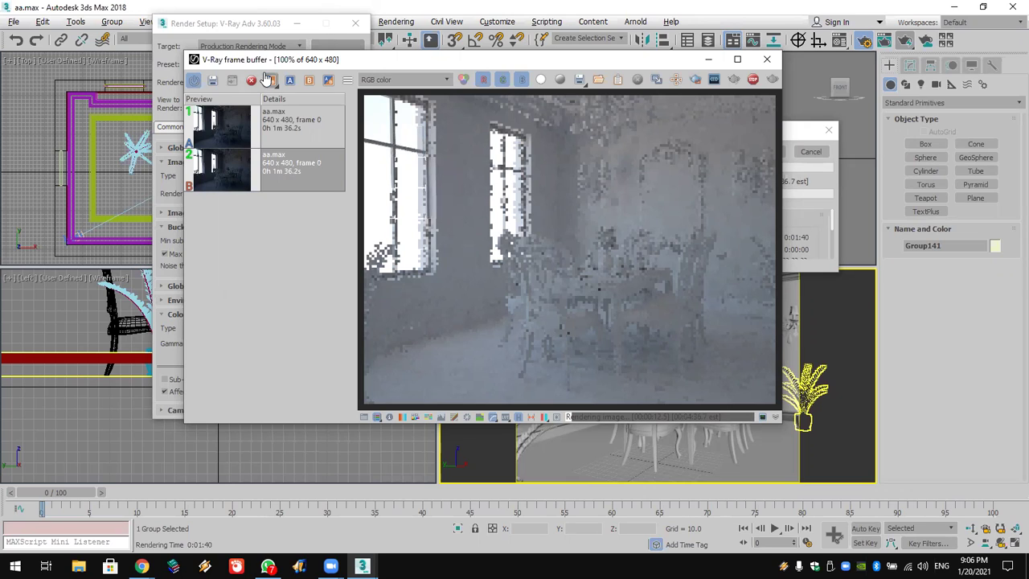
{"action": "left_click", "coordinate": [755, 81]}
{"action": "left_click", "coordinate": [213, 81]}
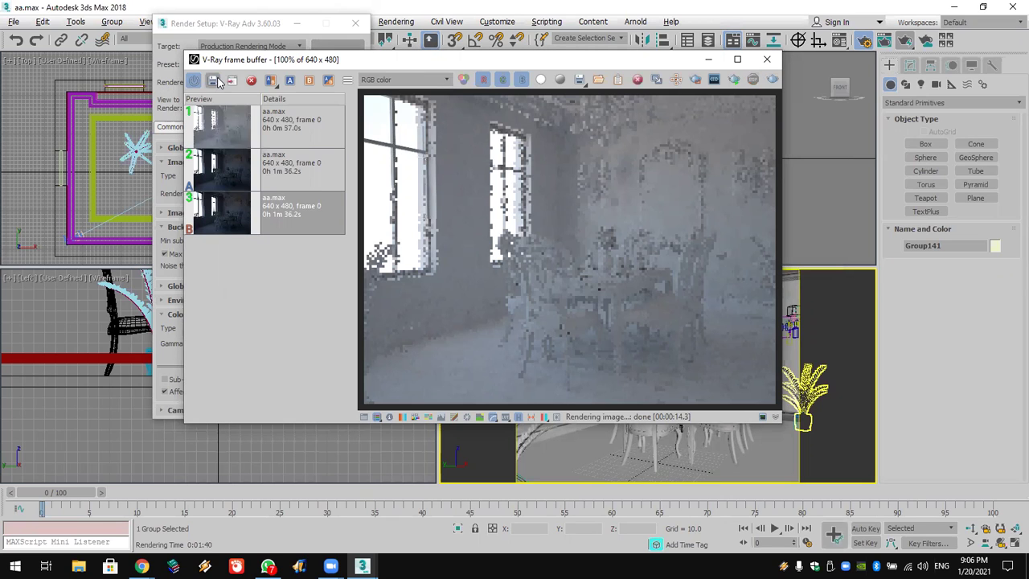
Step: Compare the darker second history entry as image A with the new render as image B, moving the divider toward the right wall
{"action": "left_click", "coordinate": [316, 133]}
{"action": "left_click", "coordinate": [310, 82]}
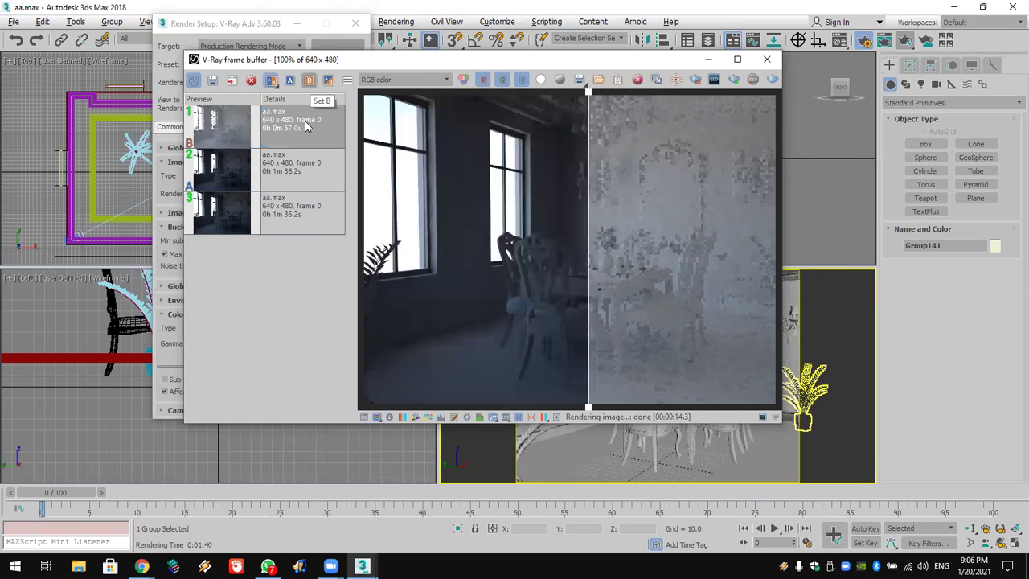
{"action": "left_click", "coordinate": [306, 166]}
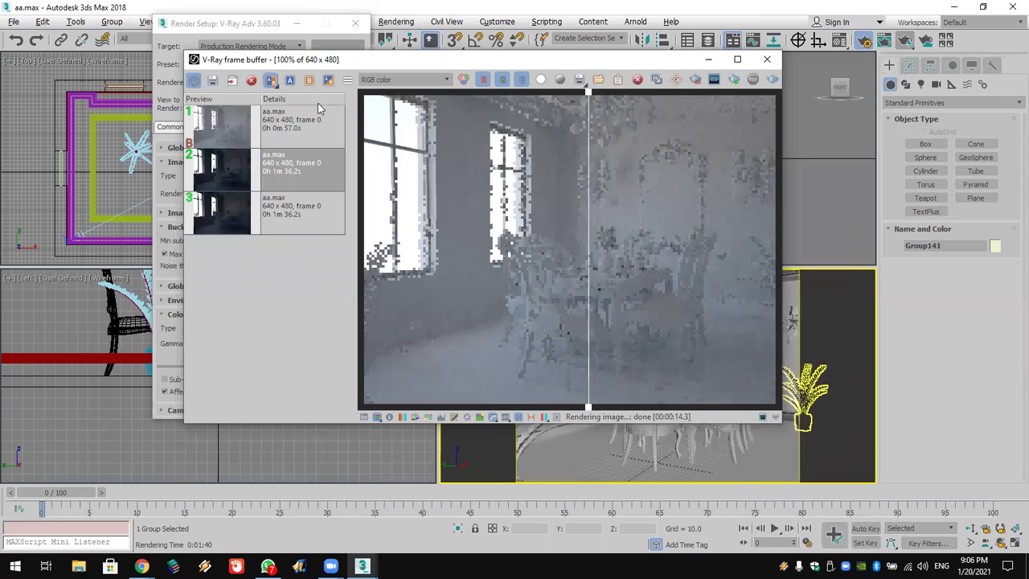
{"action": "left_click", "coordinate": [311, 164]}
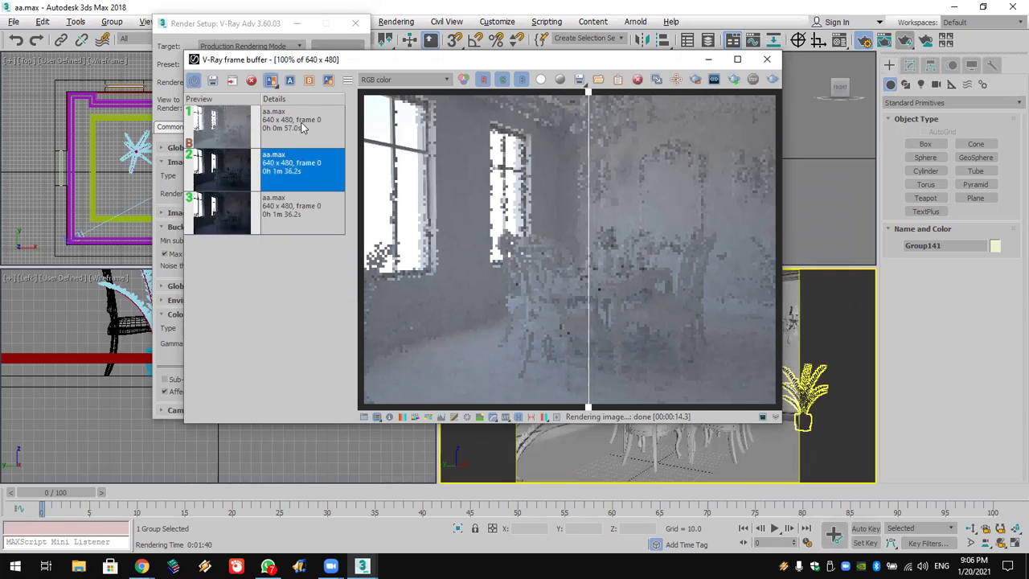
{"action": "left_click", "coordinate": [287, 82]}
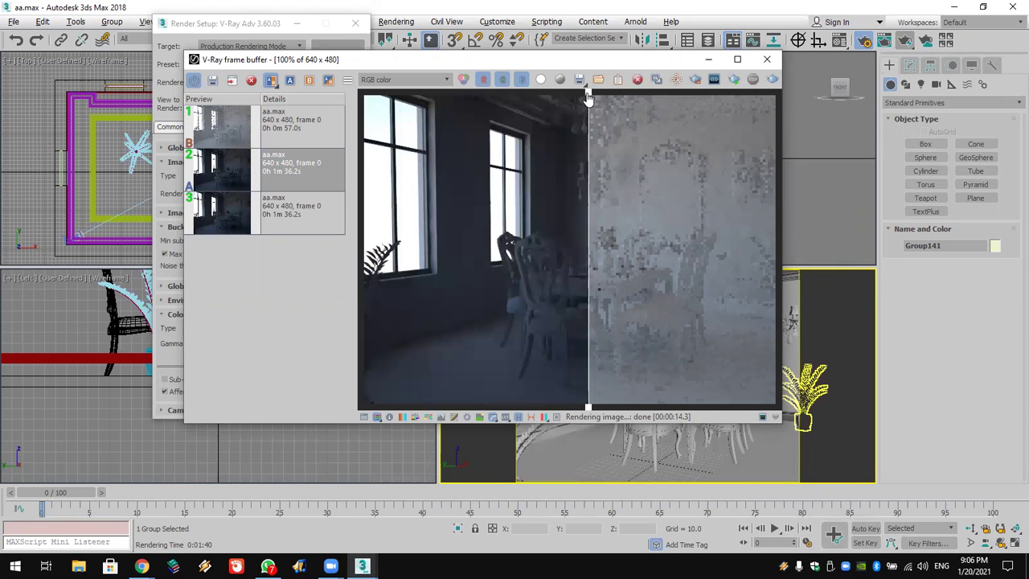
{"action": "left_click_drag", "start_coordinate": [557, 101], "coordinate": [684, 158]}
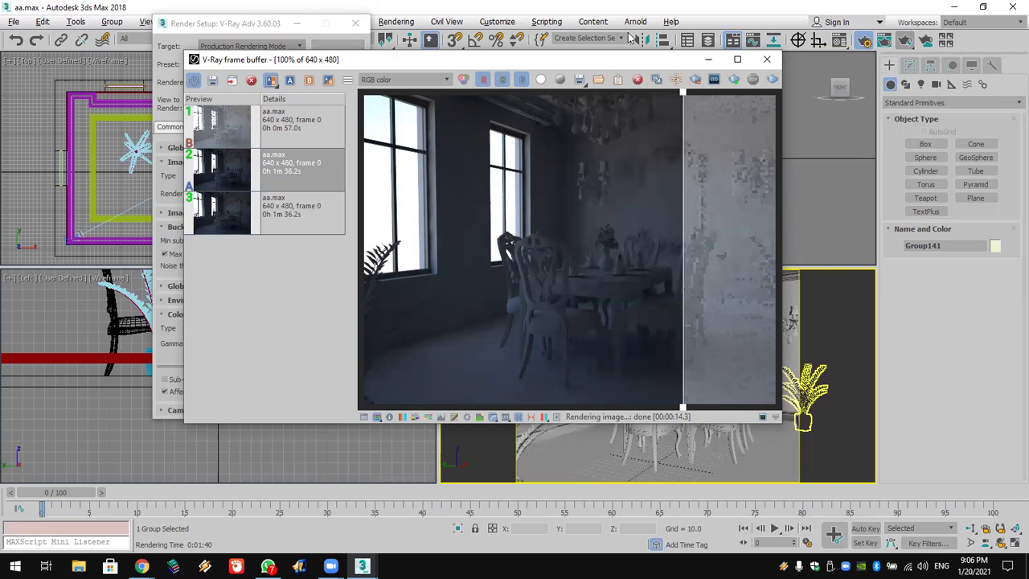
Step: Close the frame buffer, set the color mapping gamma to 1.5, and render the VRayCam001 view again
{"action": "left_click", "coordinate": [767, 59]}
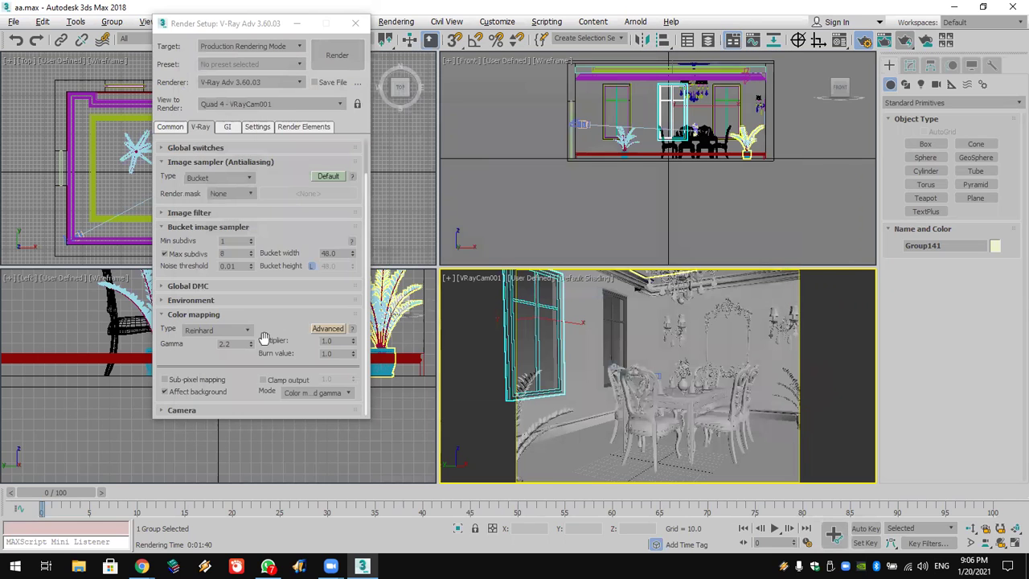
{"action": "left_click", "coordinate": [227, 343]}
{"action": "double_click", "coordinate": [243, 343]}
{"action": "type", "text": "1.5"}
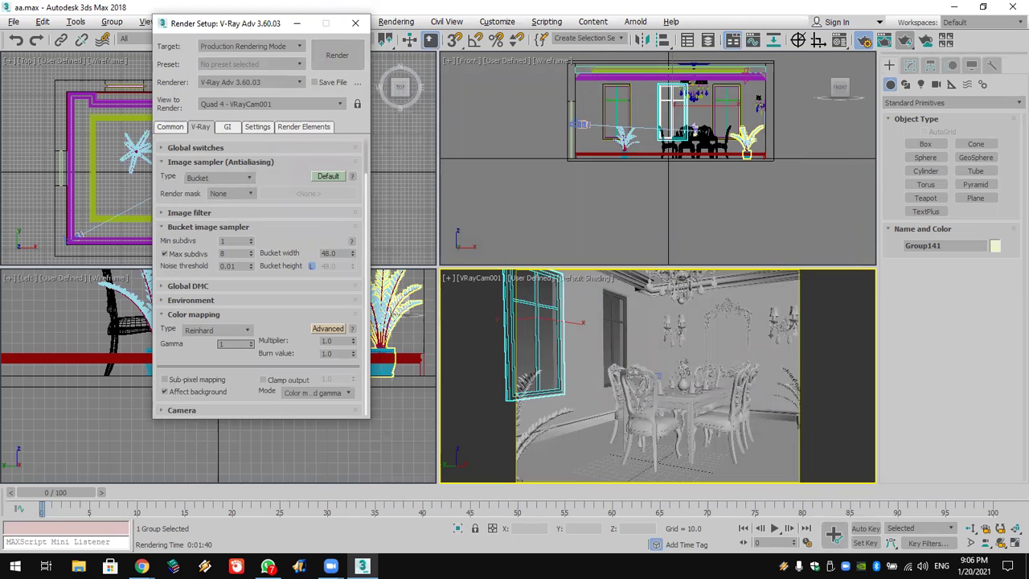
{"action": "left_click", "coordinate": [337, 54]}
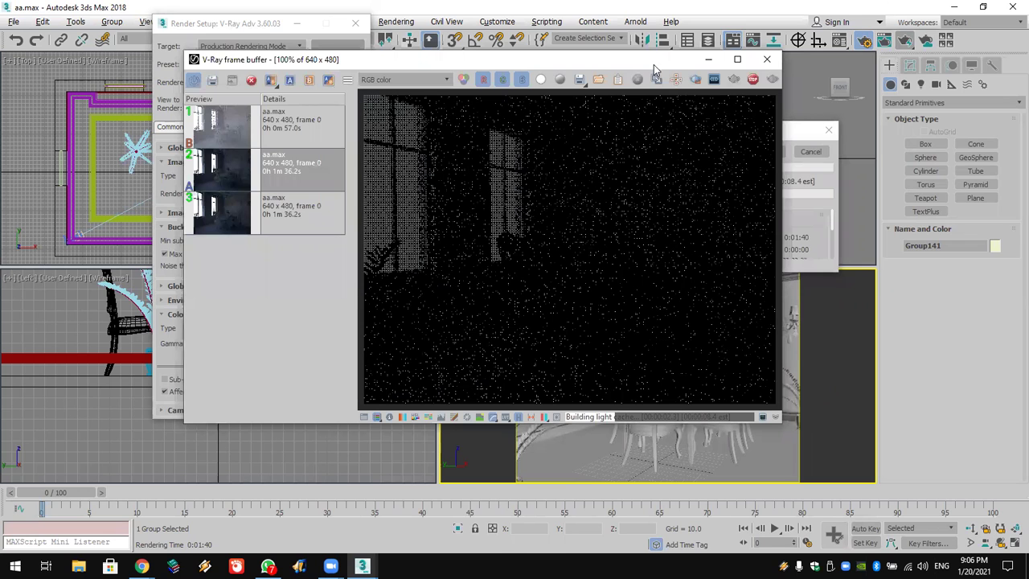
{"action": "double_click", "coordinate": [651, 62]}
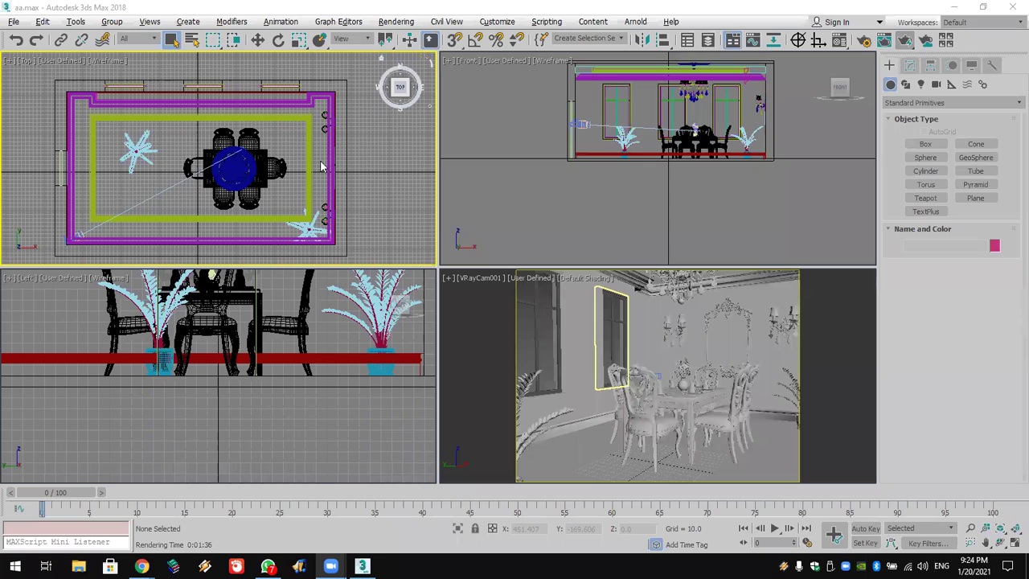
Step: Create a VRaySun in the Top view, placed well beyond the room's window wall and aimed at the room's center
{"action": "scroll", "coordinate": [326, 161], "scroll_direction": "down", "scroll_amount": 4}
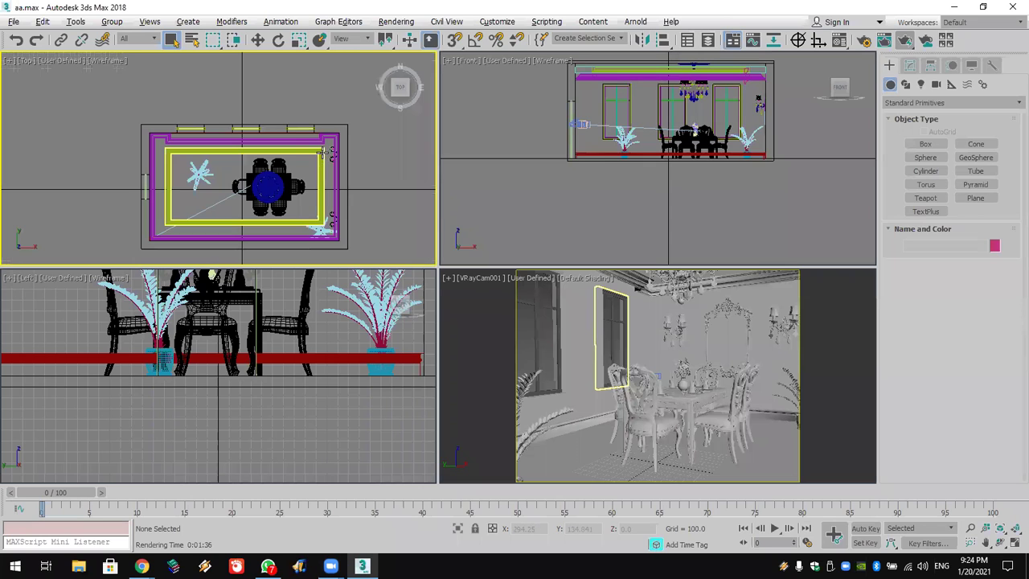
{"action": "scroll", "coordinate": [331, 155], "scroll_direction": "down", "scroll_amount": 2}
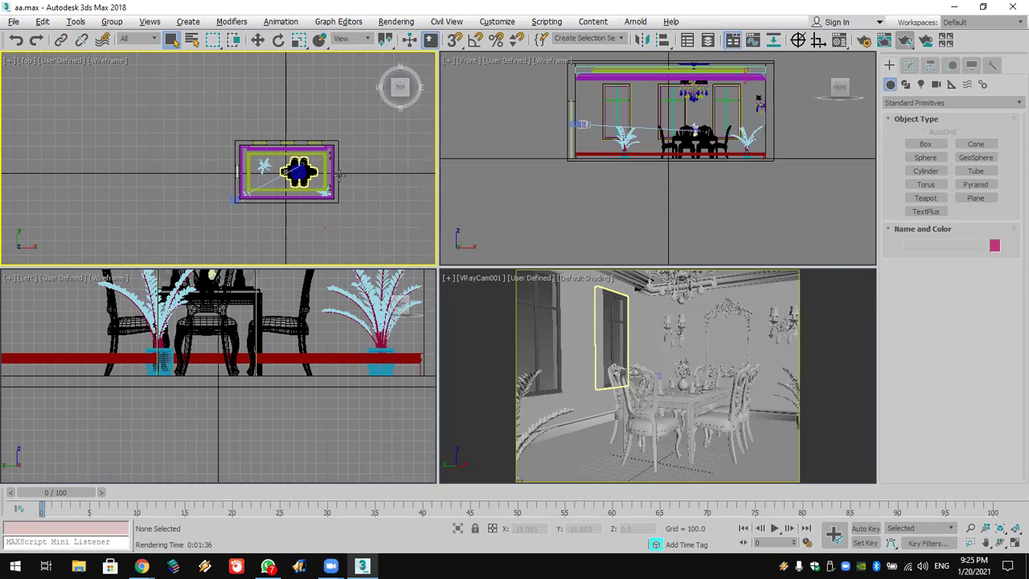
{"action": "middle_click_drag", "start_coordinate": [248, 198], "coordinate": [226, 234]}
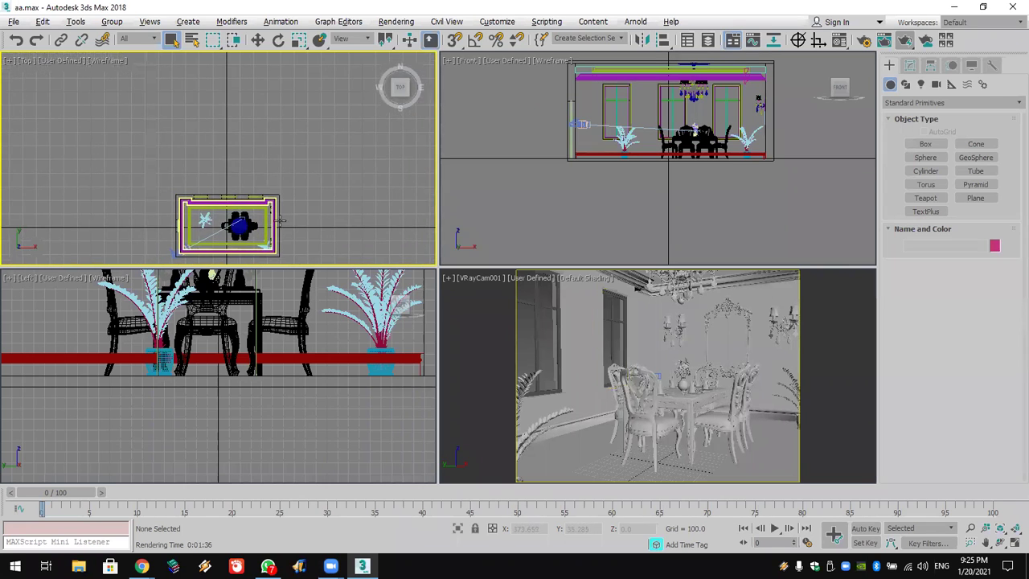
{"action": "left_click", "coordinate": [921, 84]}
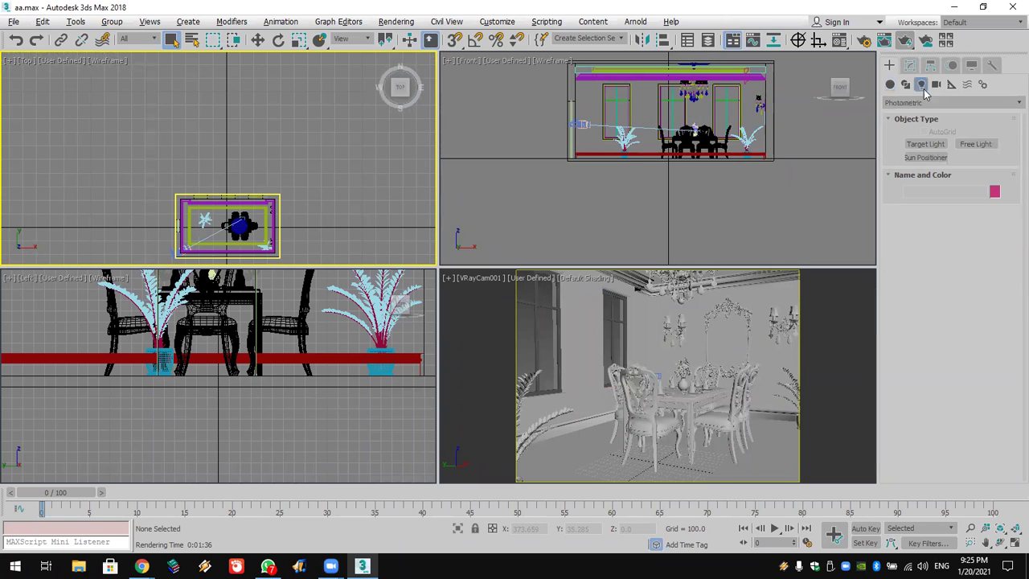
{"action": "left_click", "coordinate": [926, 103]}
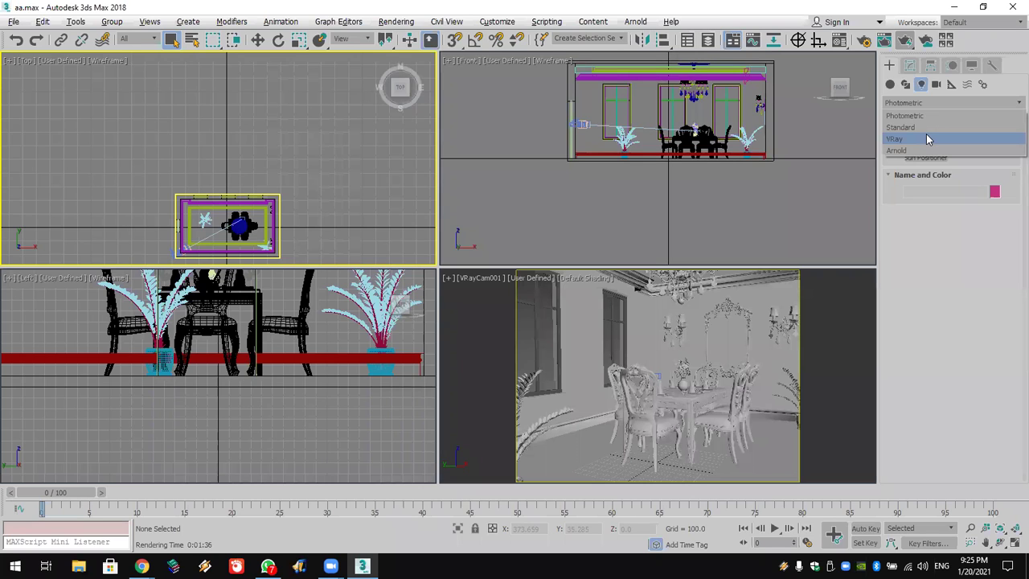
{"action": "left_click", "coordinate": [927, 139]}
{"action": "left_click", "coordinate": [974, 157]}
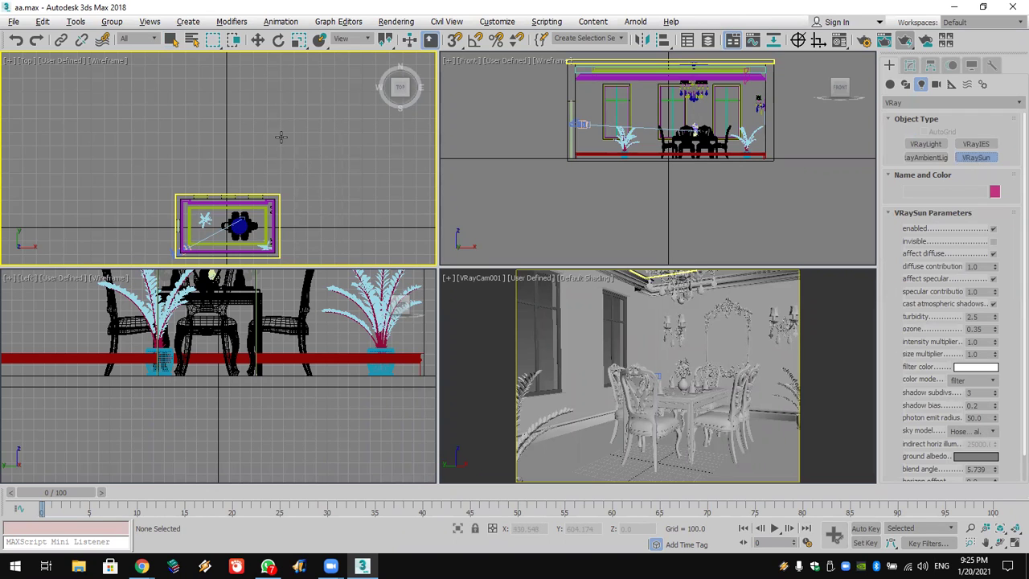
{"action": "mouse_move", "coordinate": [175, 57]}
{"action": "left_mouse_down"}
{"action": "mouse_move", "coordinate": [213, 147]}
{"action": "mouse_move", "coordinate": [228, 229]}
{"action": "left_mouse_up"}
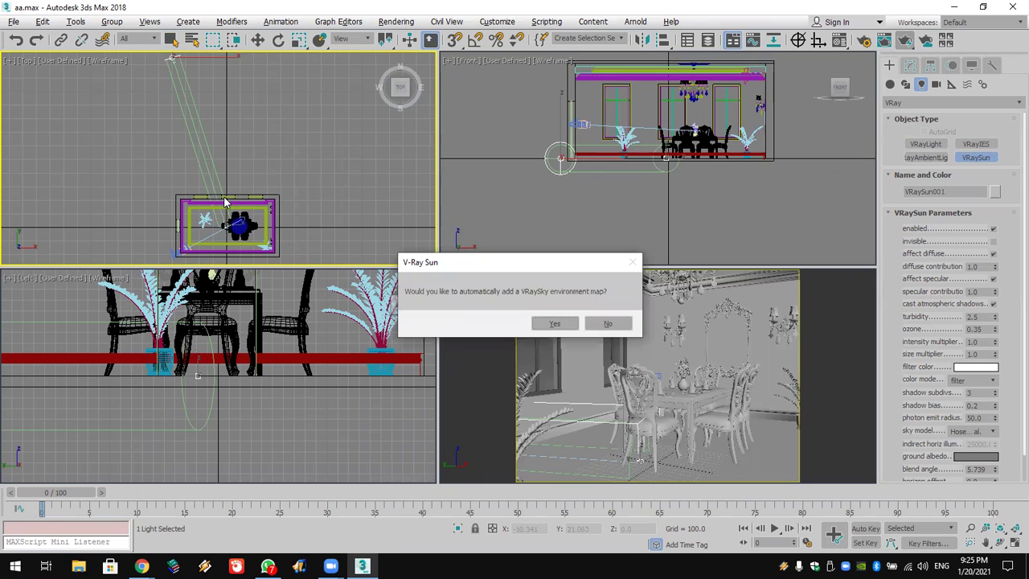
Step: Add a VRaySky environment map with the sun, replacing the map already in the Environment slot
{"action": "left_click_drag", "start_coordinate": [483, 264], "coordinate": [450, 223]}
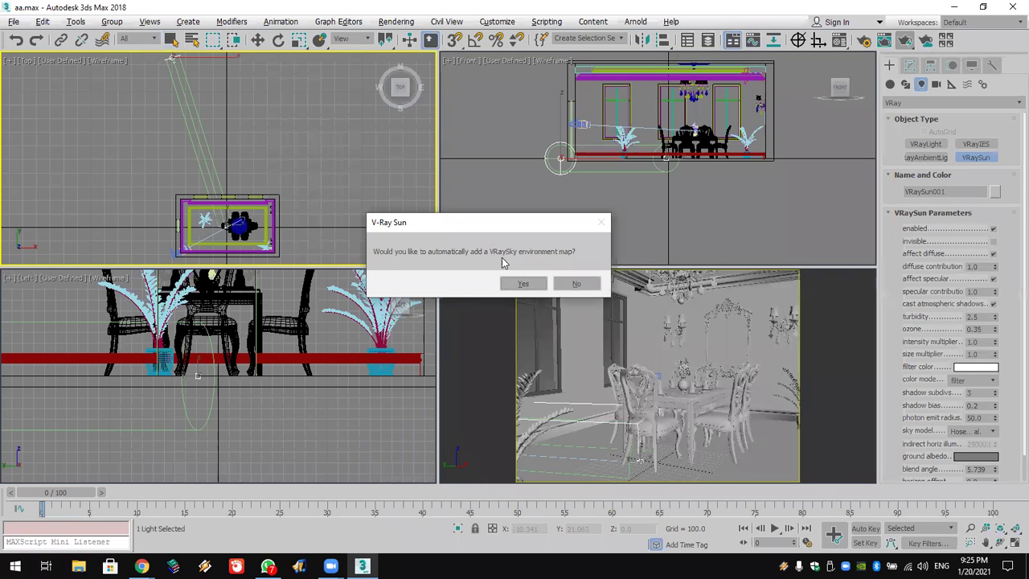
{"action": "left_click", "coordinate": [526, 284]}
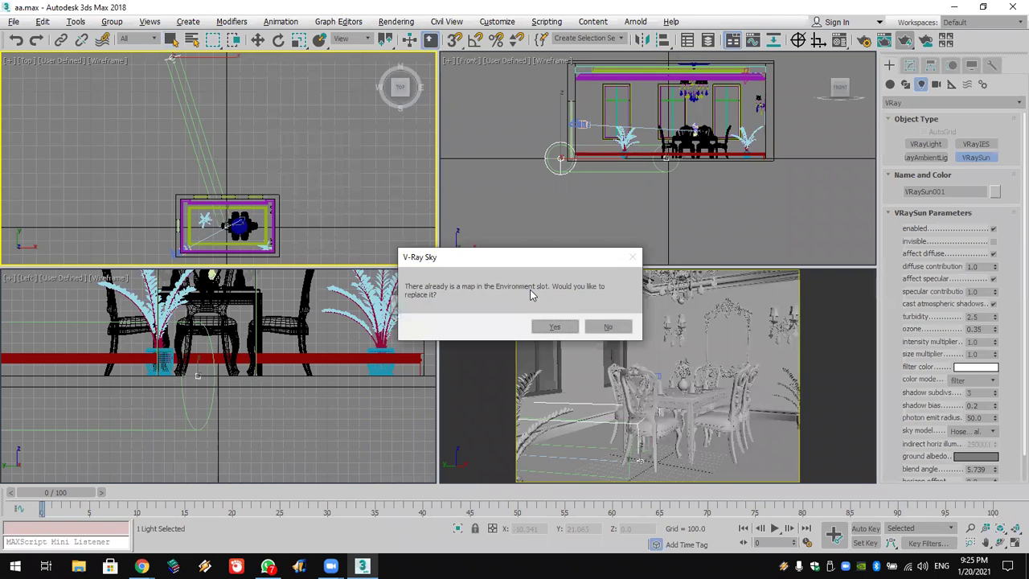
{"action": "left_click", "coordinate": [553, 324]}
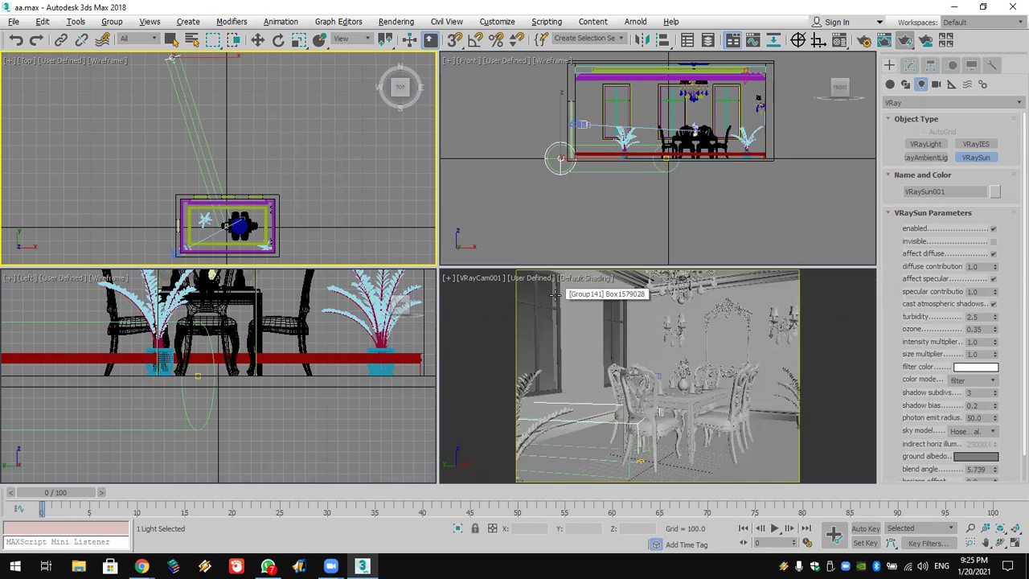
Step: Raise the sun to a height of about 1094 in the Left view and align it with the room's center in the Top view
{"action": "left_click", "coordinate": [312, 351]}
{"action": "scroll", "coordinate": [311, 351], "scroll_direction": "down", "scroll_amount": 8}
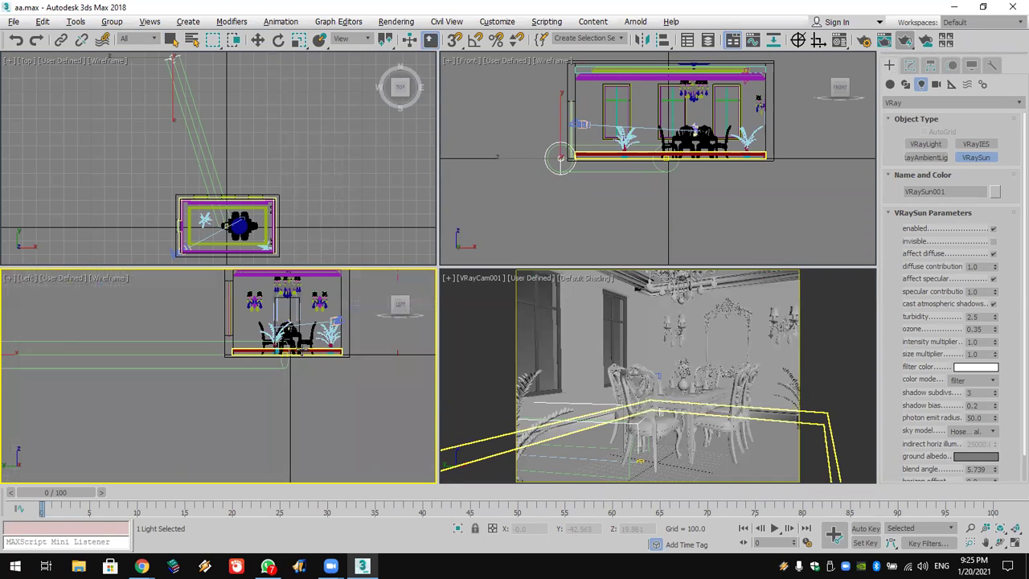
{"action": "middle_click_drag", "start_coordinate": [248, 356], "coordinate": [270, 435]}
{"action": "left_click", "coordinate": [257, 40]}
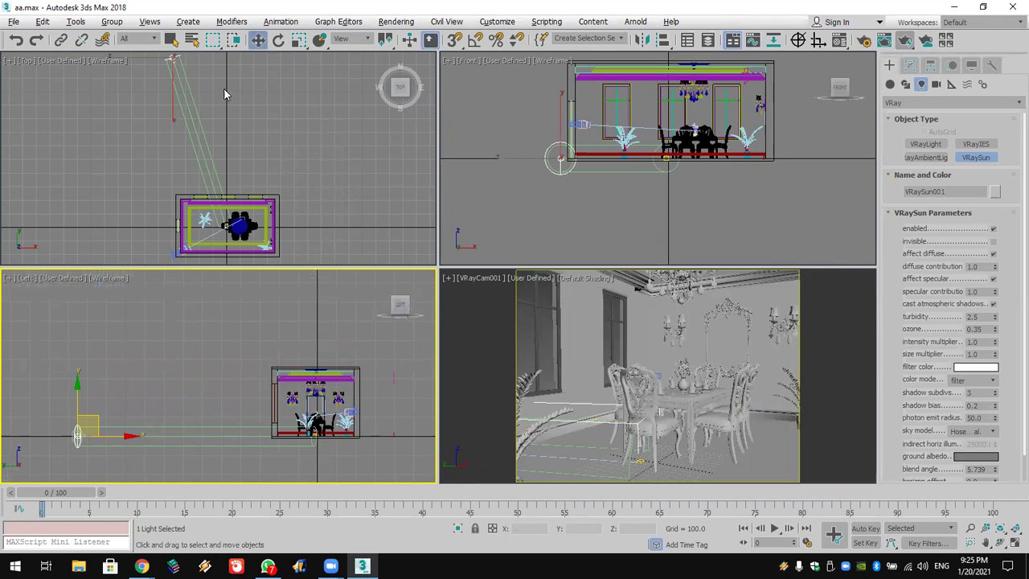
{"action": "left_click_drag", "start_coordinate": [78, 392], "coordinate": [122, 184]}
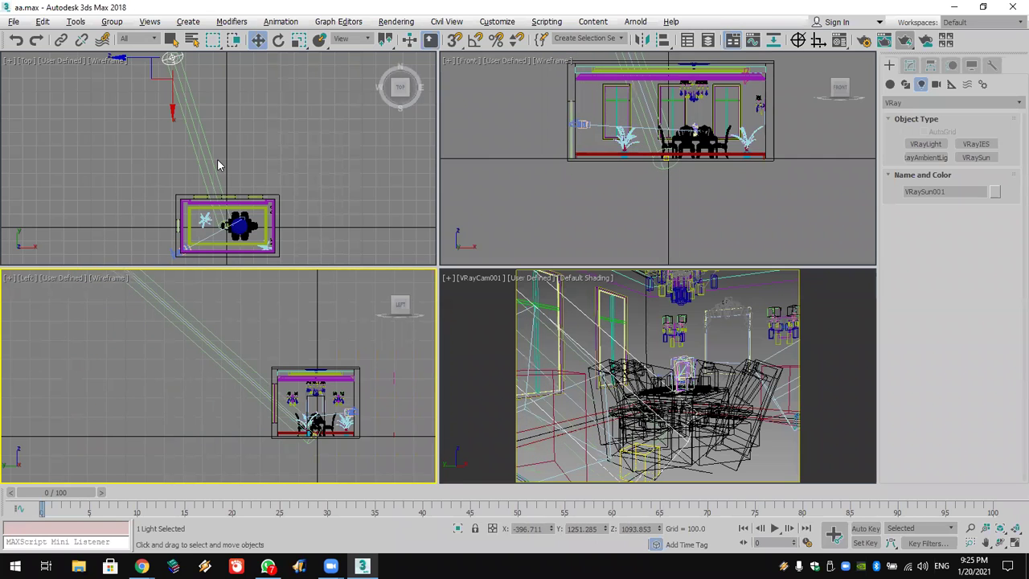
{"action": "scroll", "coordinate": [225, 161], "scroll_direction": "down", "scroll_amount": 2}
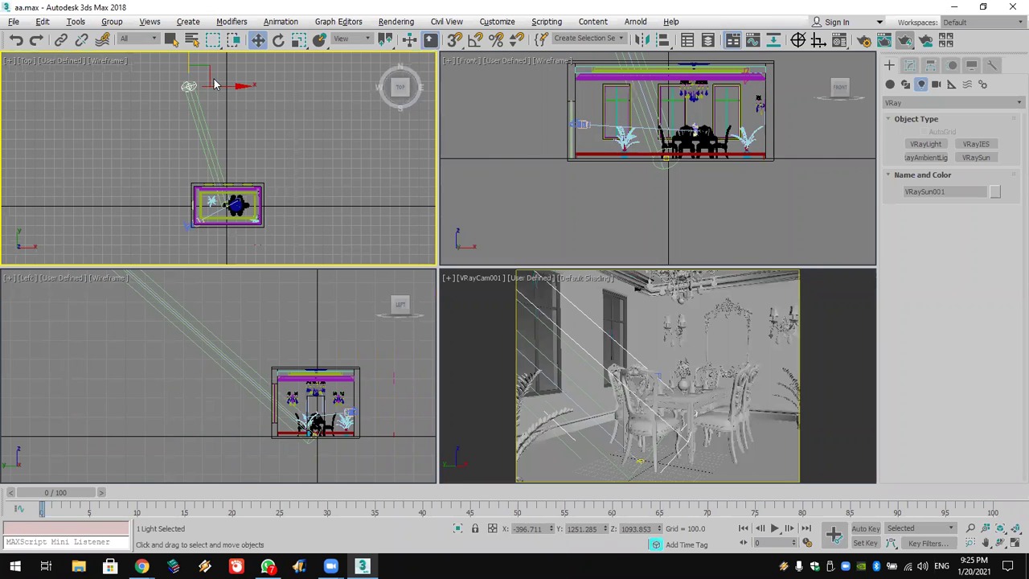
{"action": "left_click_drag", "start_coordinate": [218, 76], "coordinate": [250, 73]}
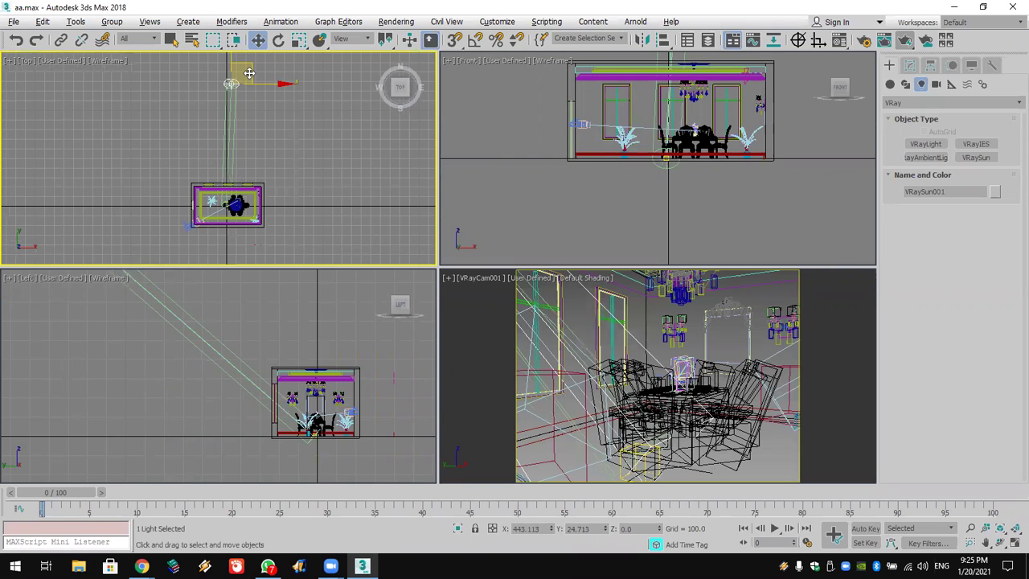
Step: Set the VRaySun size multiplier to 5.0
{"action": "left_click", "coordinate": [910, 66]}
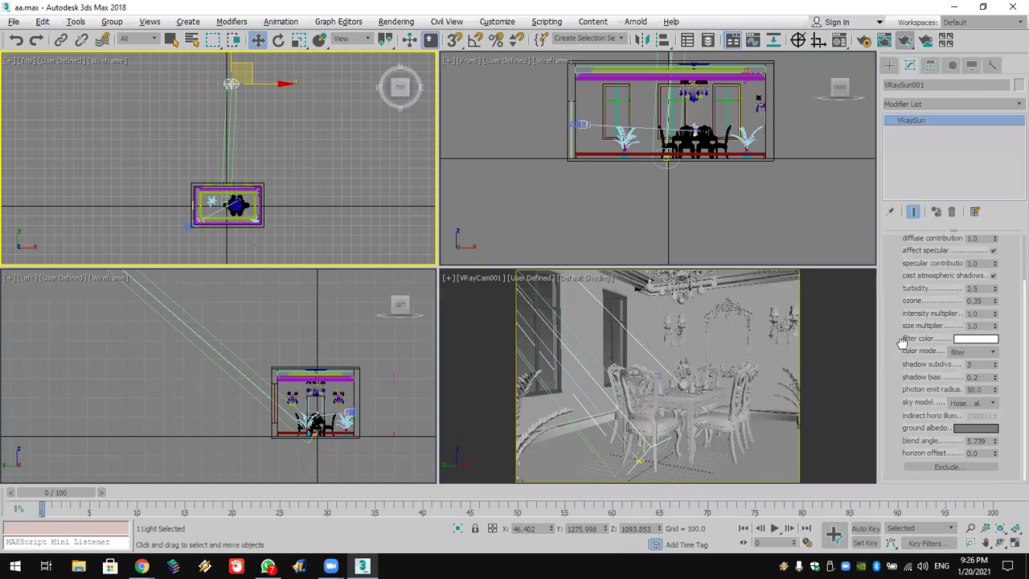
{"action": "scroll", "coordinate": [902, 342], "scroll_direction": "up", "scroll_amount": 3}
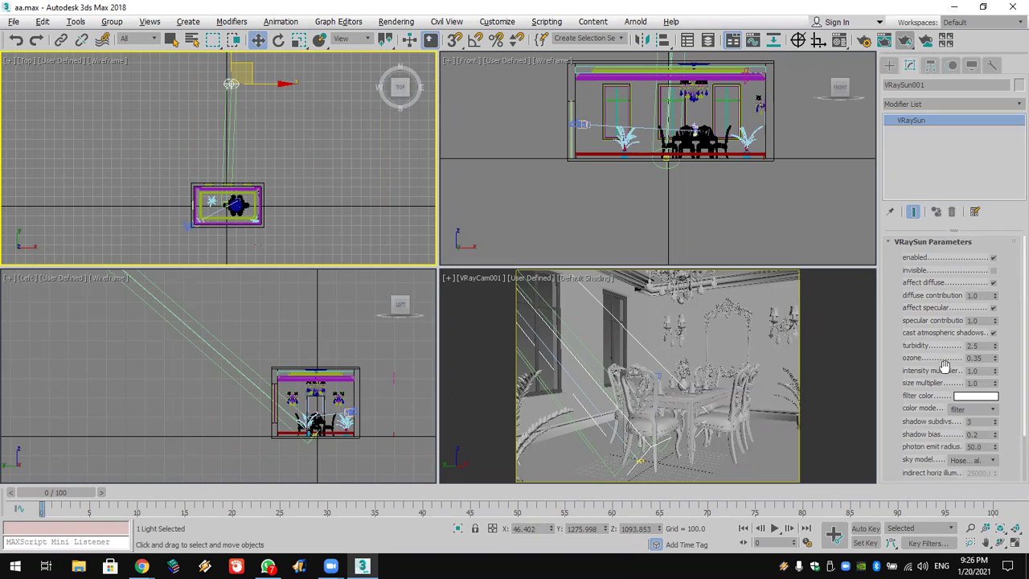
{"action": "double_click", "coordinate": [973, 384]}
{"action": "type", "text": "5"}
{"action": "key", "text": "Return"}
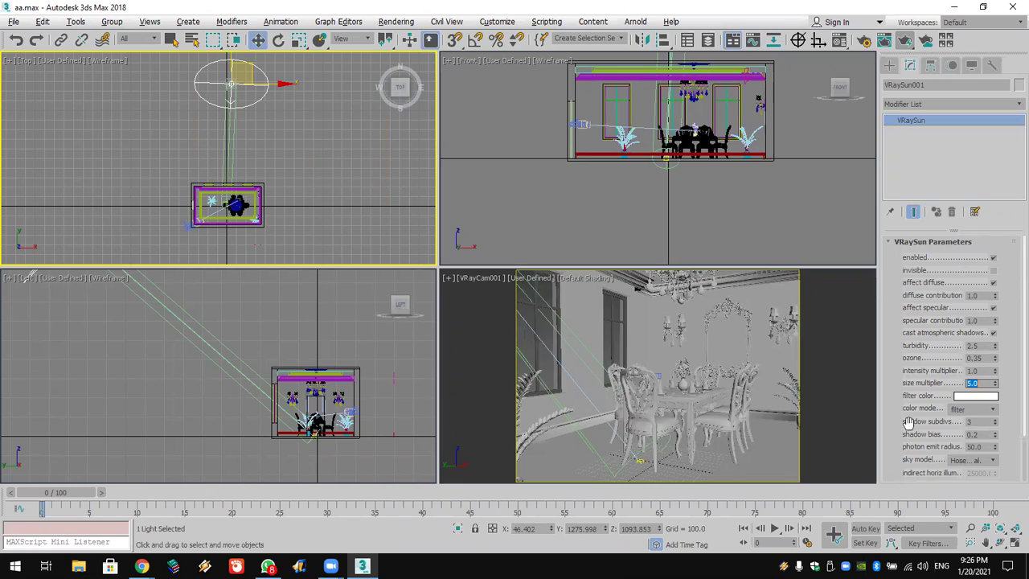
Step: Increase the sun's photon emit radius to 322.0 so its beam covers the whole room
{"action": "double_click", "coordinate": [976, 446]}
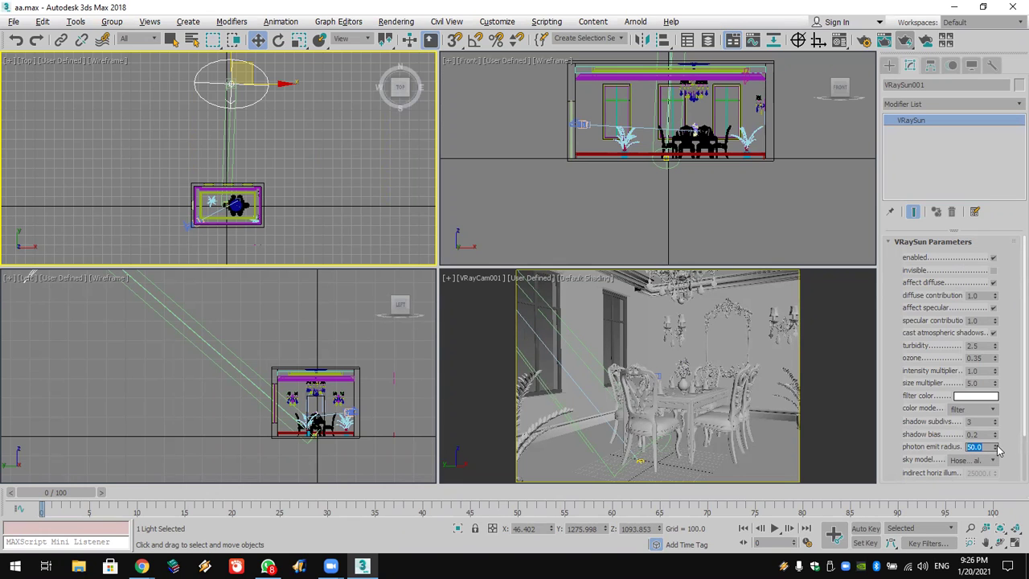
{"action": "type", "text": "120.5"}
{"action": "key", "text": "Return"}
{"action": "left_click_drag", "start_coordinate": [999, 342], "coordinate": [978, 98]}
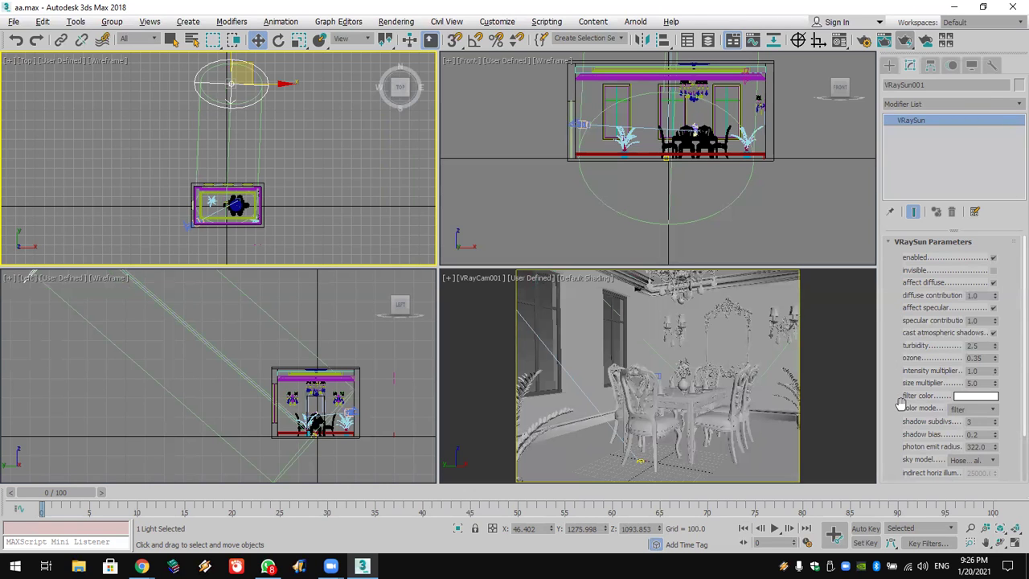
Step: Change the sun's ground albedo color to pure white (255, 255, 255)
{"action": "scroll", "coordinate": [900, 402], "scroll_direction": "down", "scroll_amount": 3}
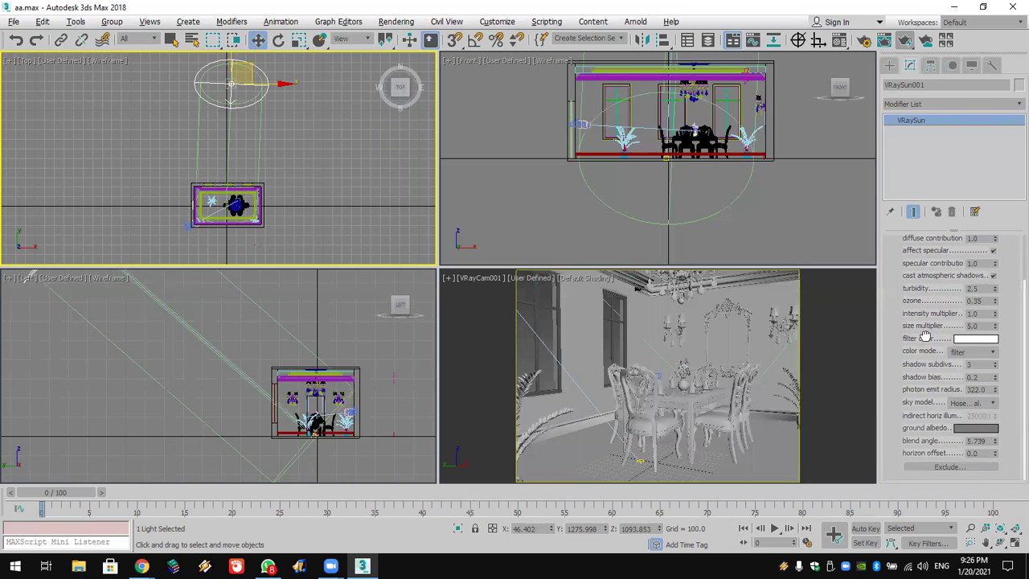
{"action": "left_click", "coordinate": [986, 431]}
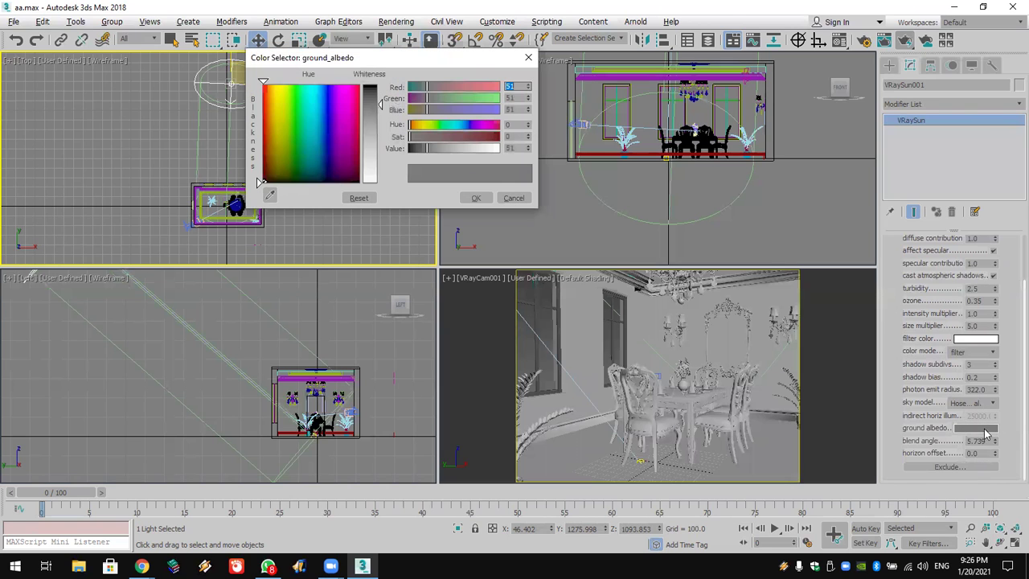
{"action": "left_click_drag", "start_coordinate": [374, 169], "coordinate": [374, 186]}
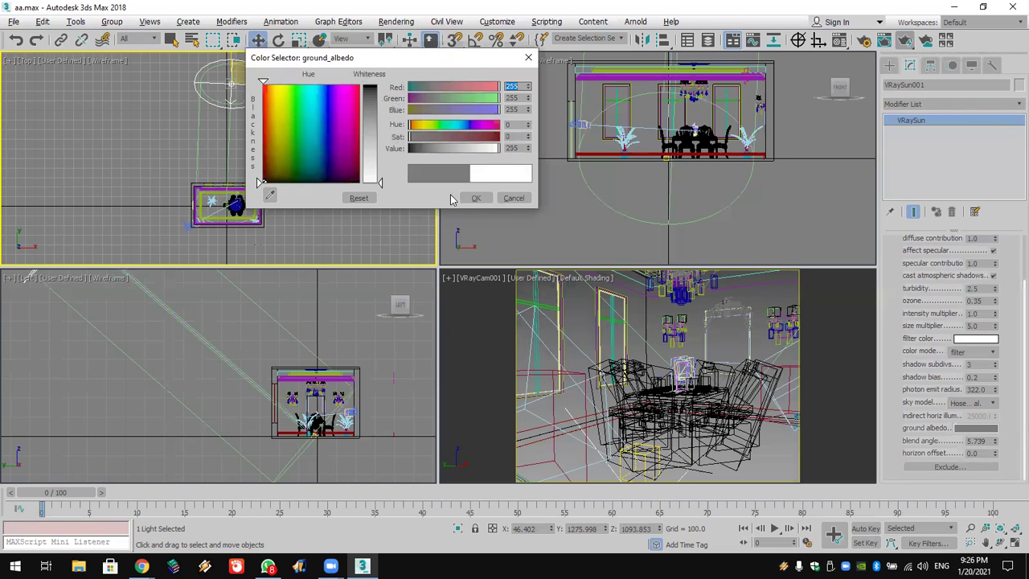
{"action": "left_click", "coordinate": [486, 198]}
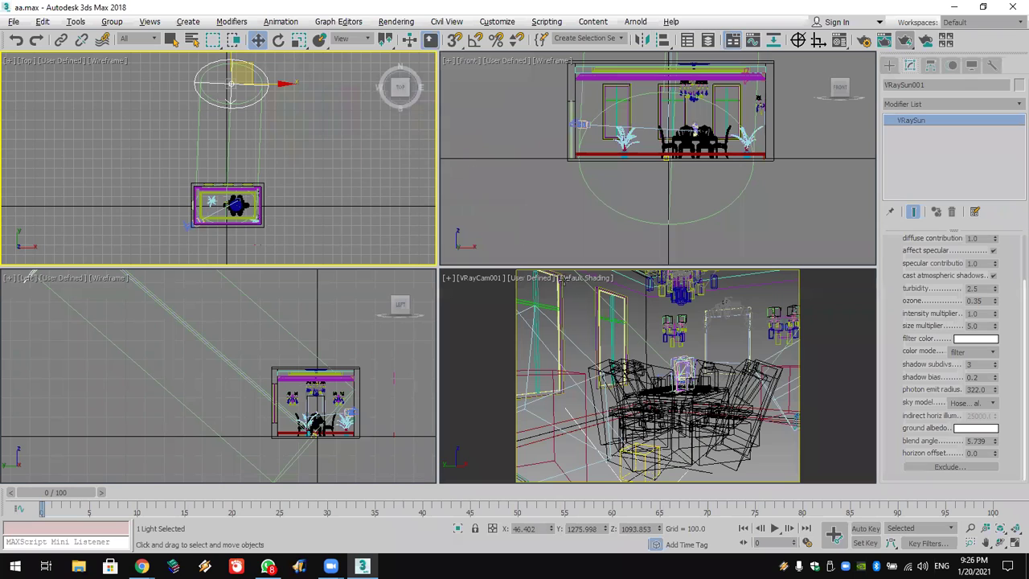
Step: Render the sunlit VRayCam001 view, use mouse tracking to prioritize areas around the dining chairs, and stop the render partway
{"action": "middle_click", "coordinate": [635, 309]}
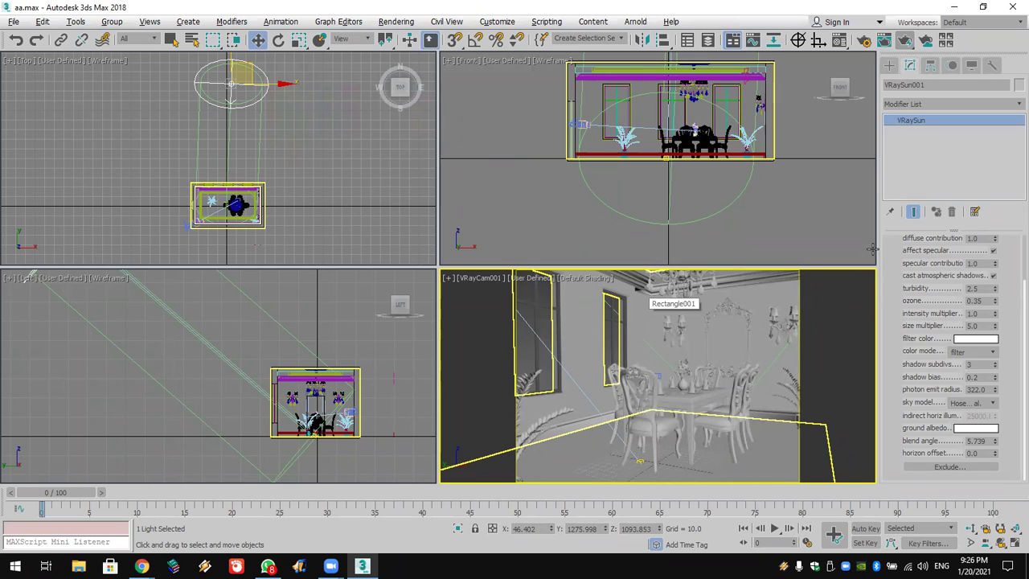
{"action": "left_click", "coordinate": [904, 43]}
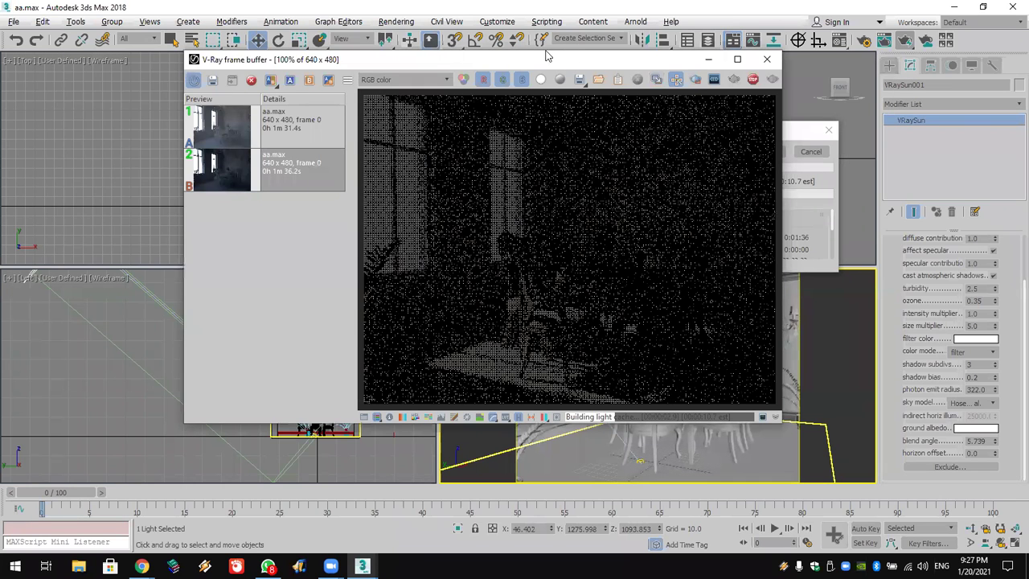
{"action": "left_click_drag", "start_coordinate": [546, 56], "coordinate": [523, 15]}
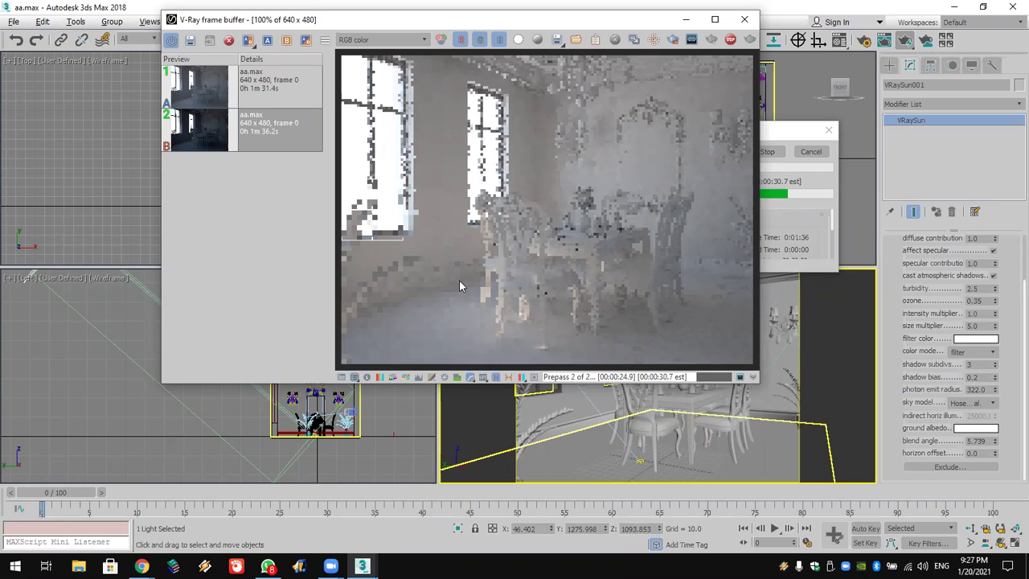
{"action": "left_click", "coordinate": [654, 40]}
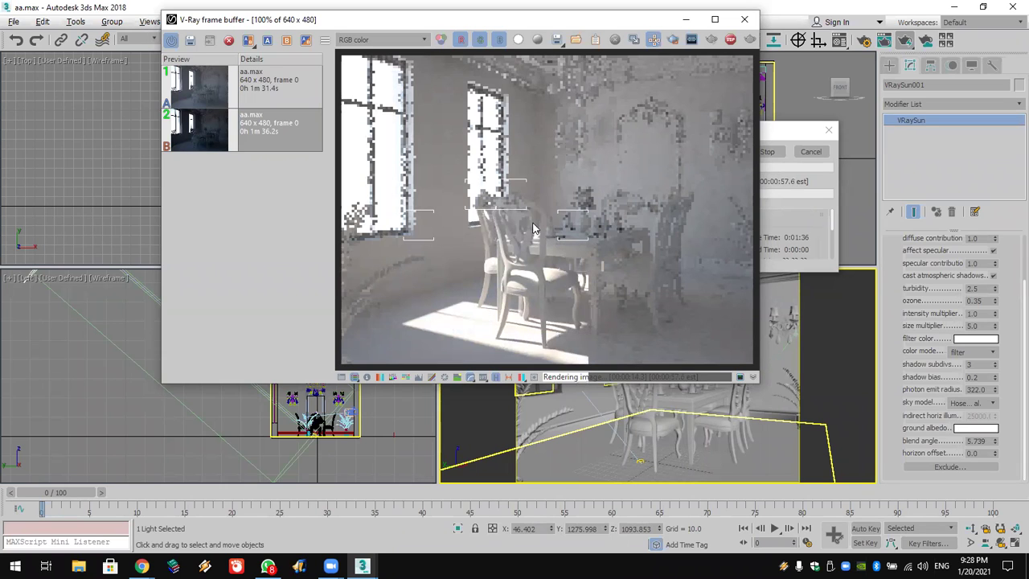
{"action": "left_click", "coordinate": [654, 40]}
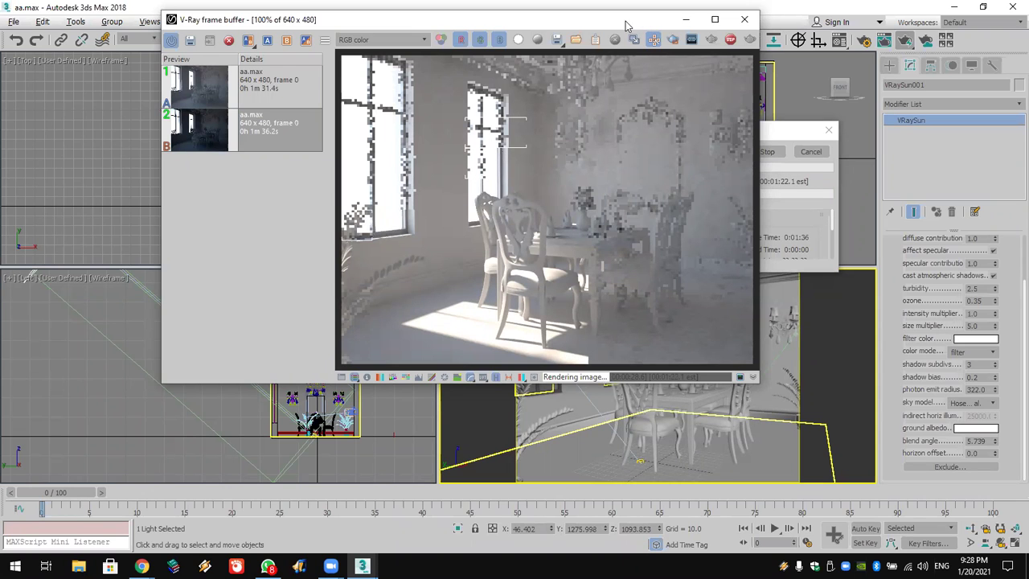
{"action": "left_click_drag", "start_coordinate": [619, 21], "coordinate": [543, 41]}
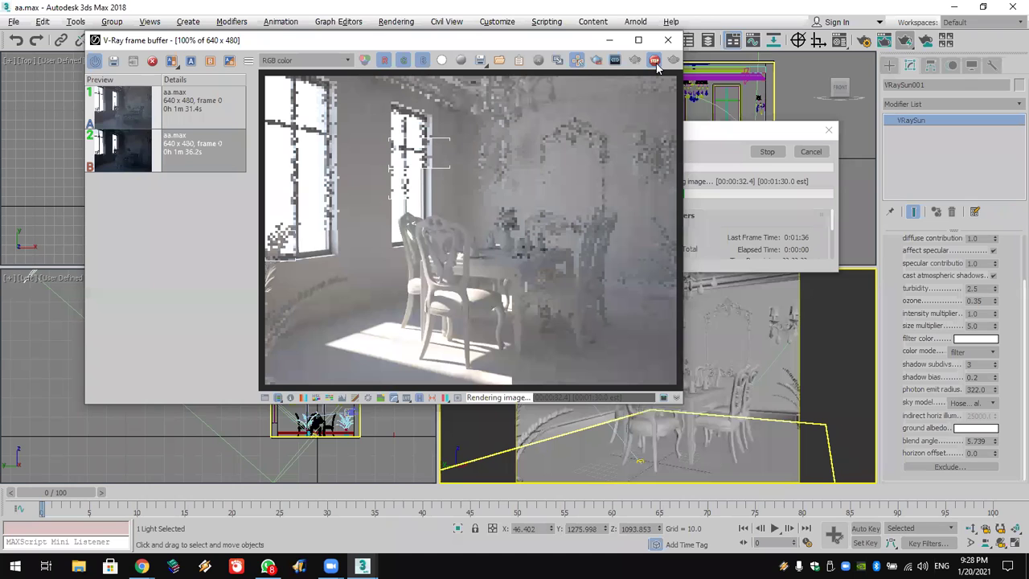
{"action": "left_click", "coordinate": [655, 65]}
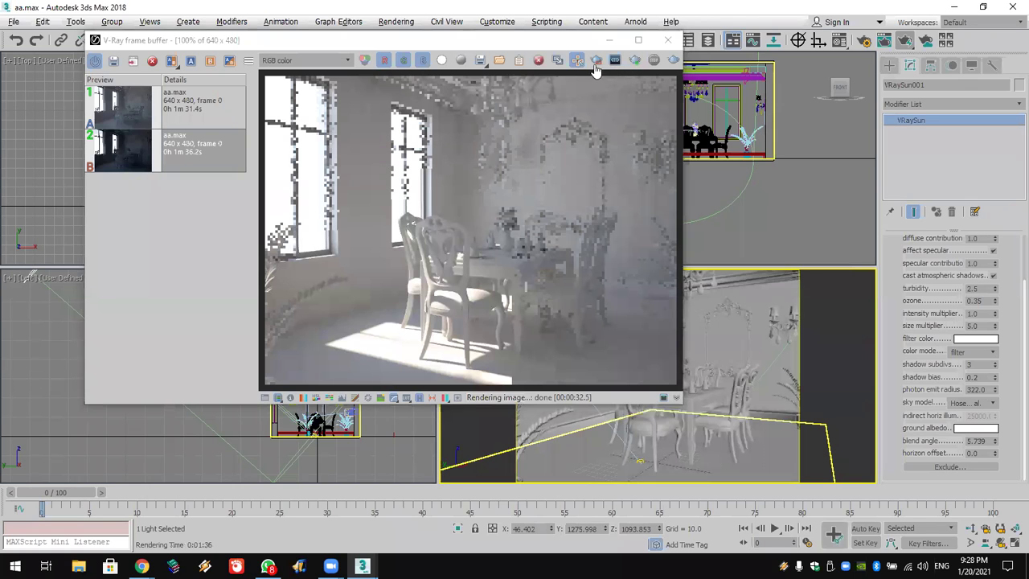
Step: Test-render a region covering the second window and the nearest dining chairs, and close the frame buffer after checking the image
{"action": "mouse_move", "coordinate": [322, 164]}
{"action": "left_mouse_down"}
{"action": "mouse_move", "coordinate": [430, 286]}
{"action": "mouse_move", "coordinate": [470, 356]}
{"action": "left_mouse_up"}
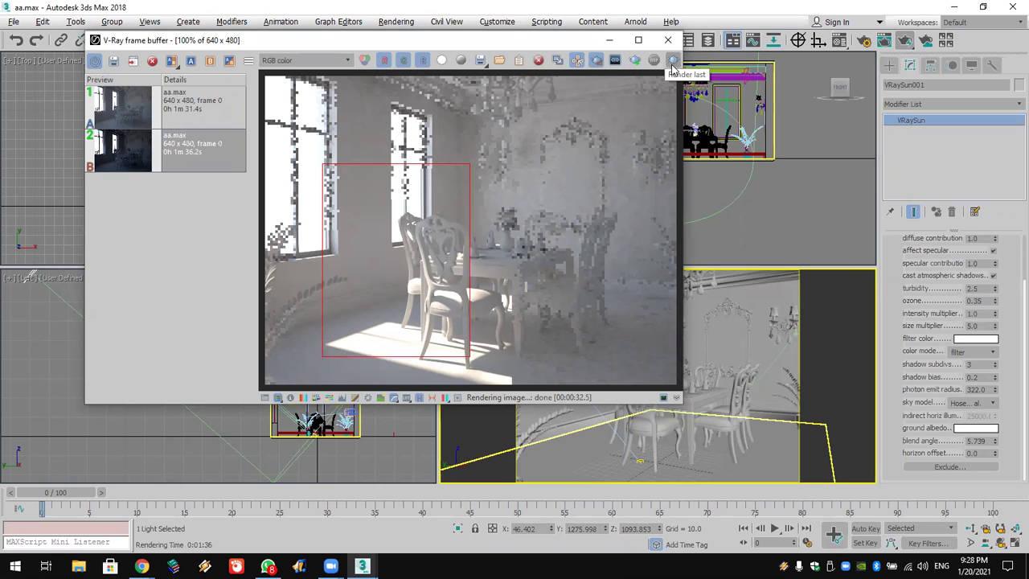
{"action": "left_click", "coordinate": [673, 65]}
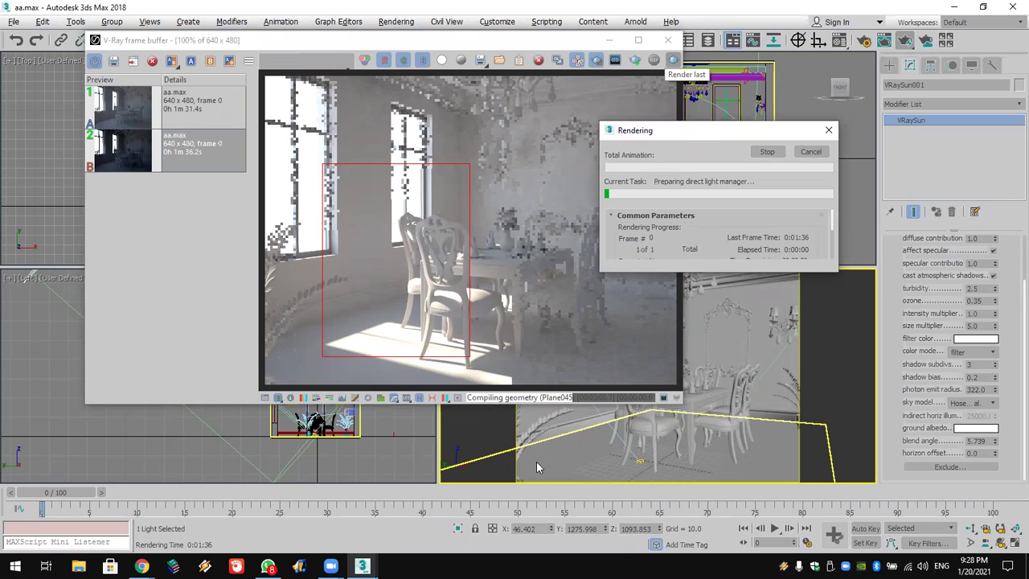
{"action": "left_click", "coordinate": [535, 278]}
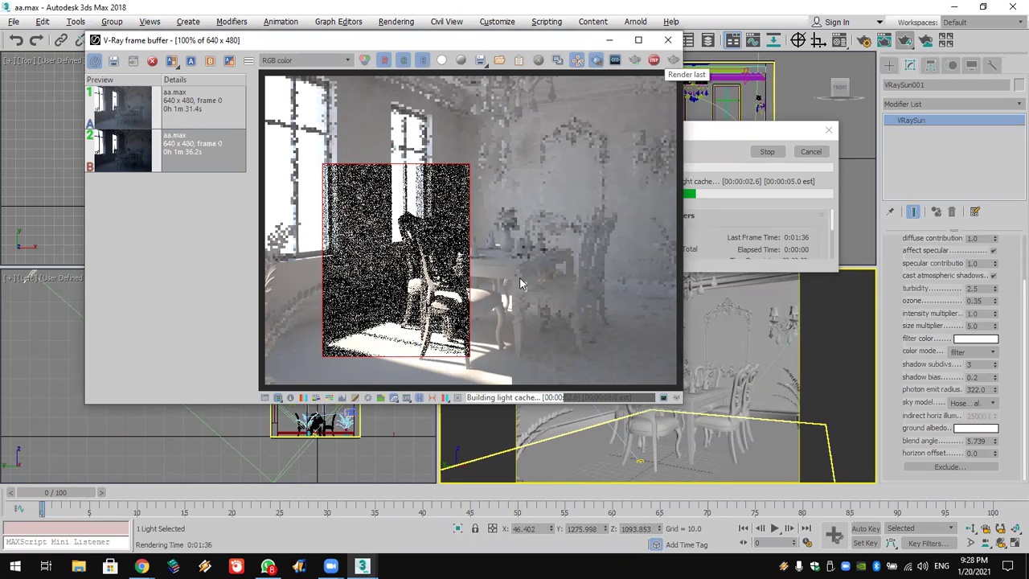
{"action": "left_click", "coordinate": [675, 62]}
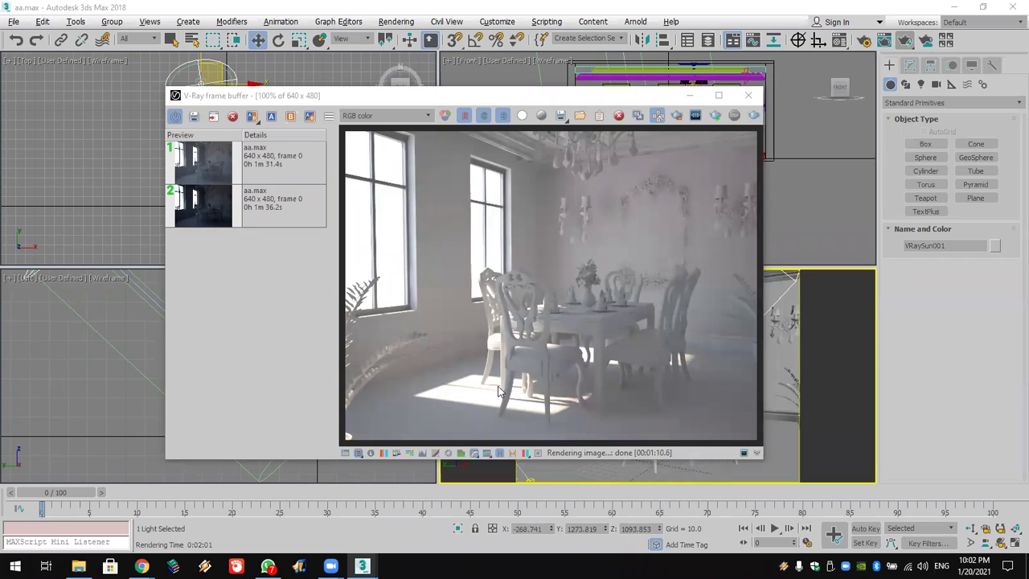
{"action": "left_click", "coordinate": [748, 97]}
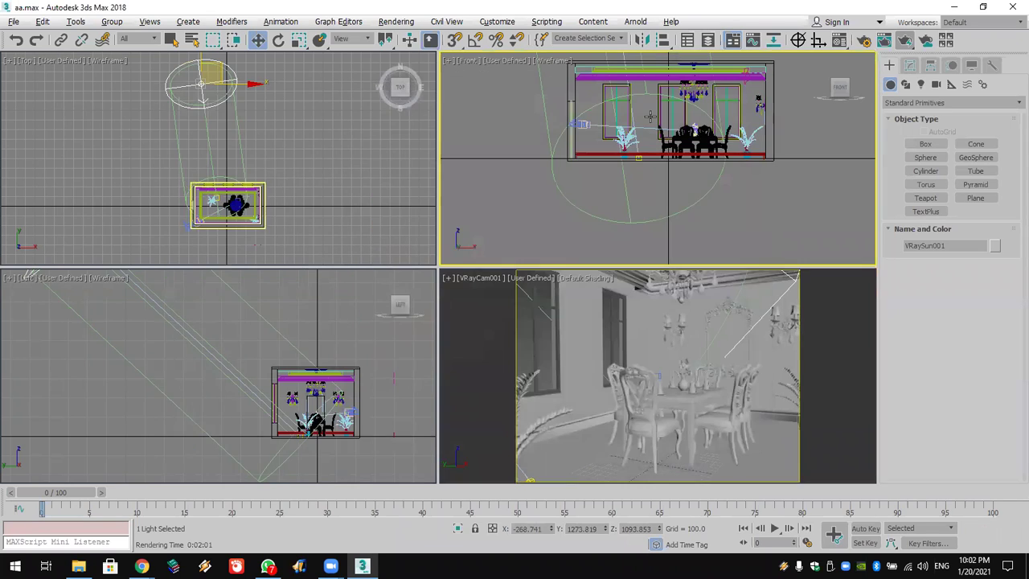
Step: Move the VRaySun lower and farther out from the room in the Left view, to about Y 1918.5 and Z 200.6
{"action": "left_click", "coordinate": [332, 293]}
{"action": "scroll", "coordinate": [326, 352], "scroll_direction": "down", "scroll_amount": 3}
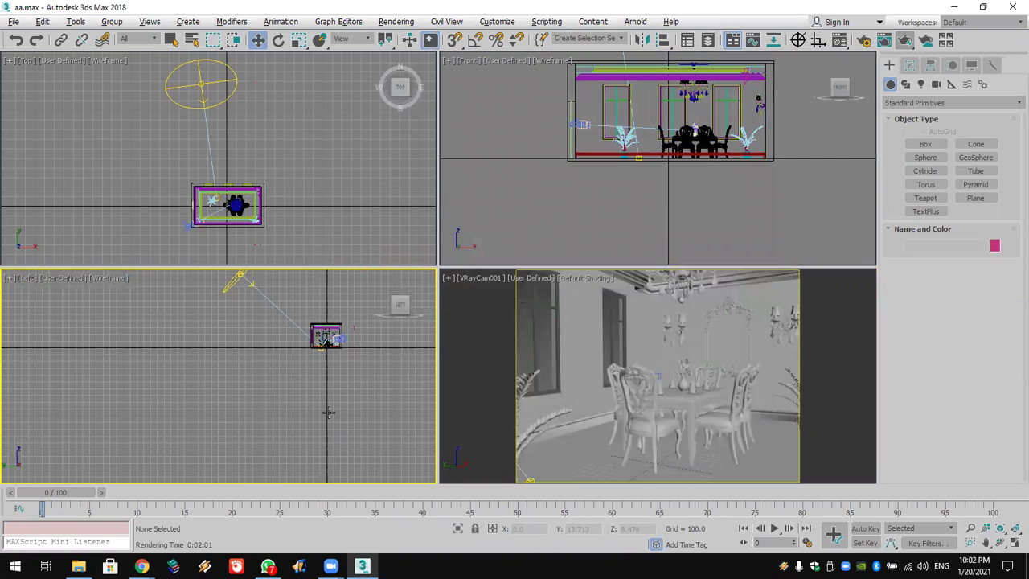
{"action": "middle_click_drag", "start_coordinate": [338, 347], "coordinate": [323, 414]}
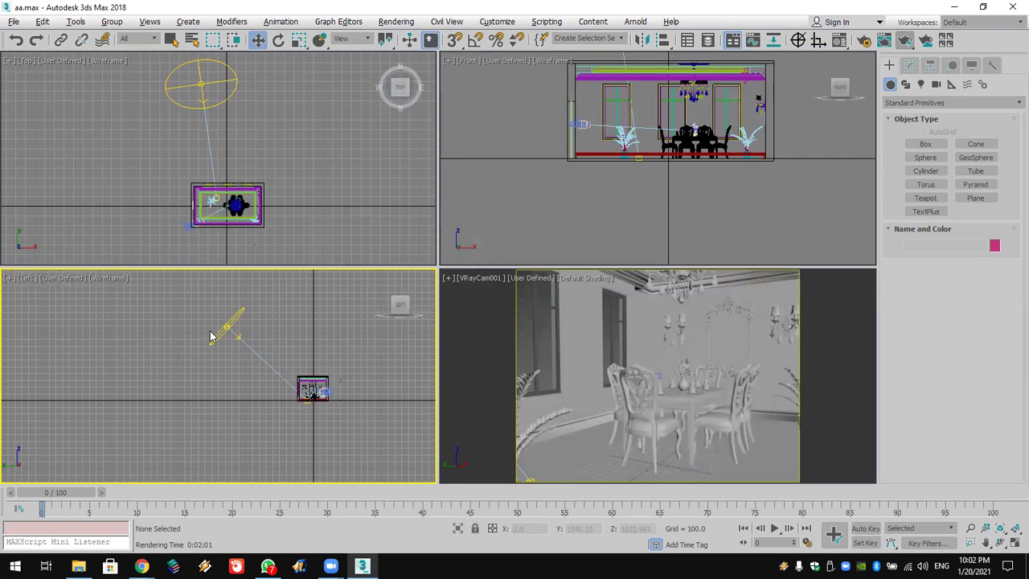
{"action": "left_click", "coordinate": [229, 326]}
{"action": "left_click_drag", "start_coordinate": [245, 316], "coordinate": [207, 370]}
Step: Test-render the VRayCam001 view with the lowered sun and cancel the render during the prepass
{"action": "right_click", "coordinate": [574, 366]}
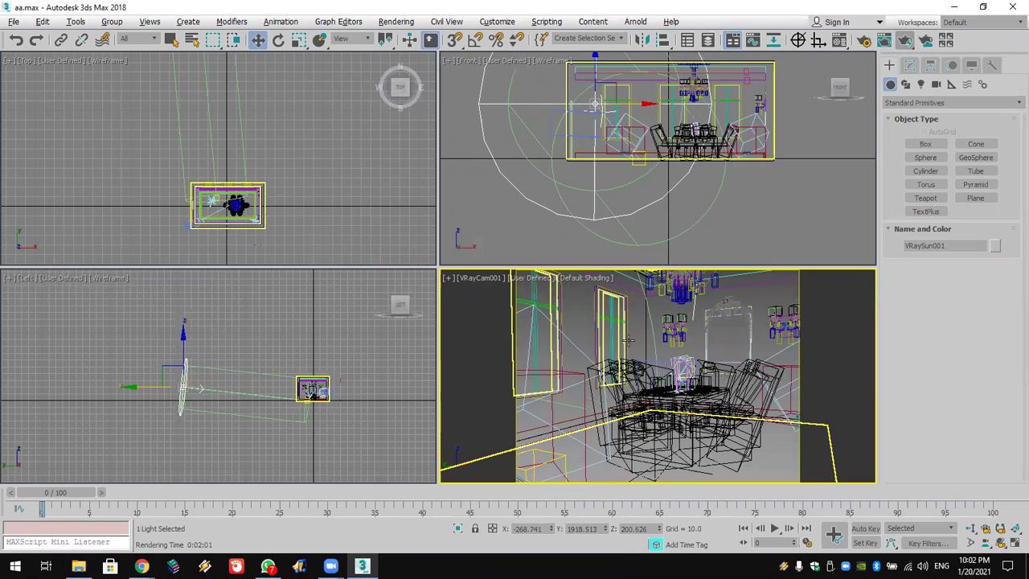
{"action": "left_click", "coordinate": [909, 43]}
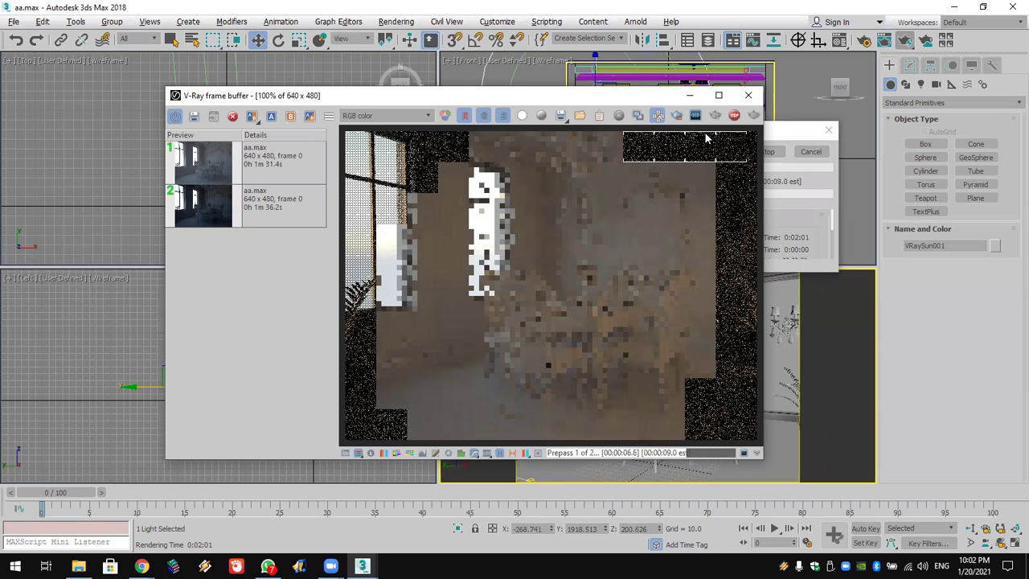
{"action": "left_click", "coordinate": [748, 95]}
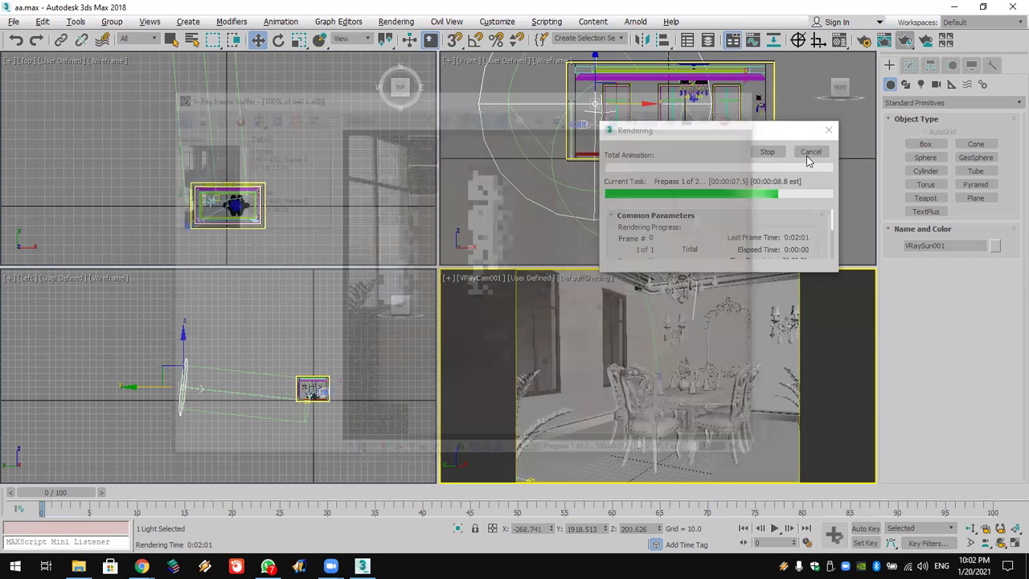
{"action": "left_click", "coordinate": [809, 158]}
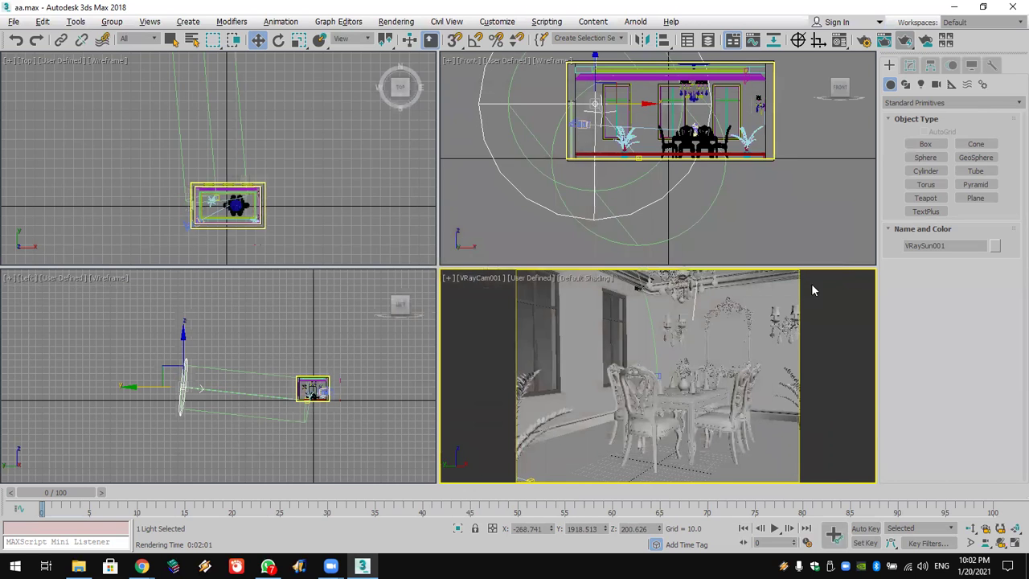
Step: Widen the field of view of VRayCam001 slightly so more of the dining room is in frame
{"action": "left_click", "coordinate": [970, 542]}
{"action": "left_click_drag", "start_coordinate": [669, 364], "coordinate": [676, 364]}
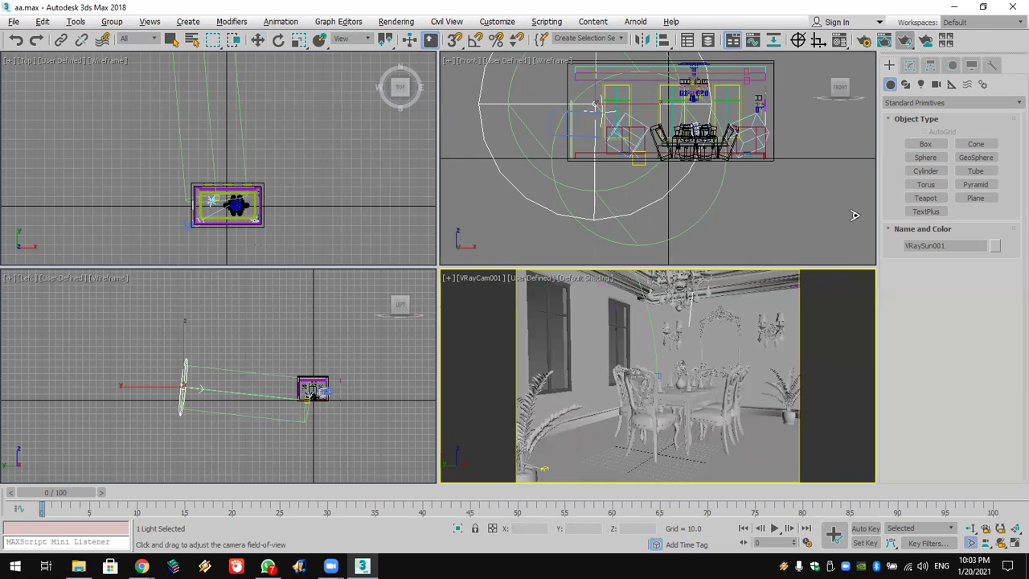
Step: Switch the light creation category to VRay and bring the room into view for placing a VRayLight
{"action": "left_click", "coordinate": [922, 85]}
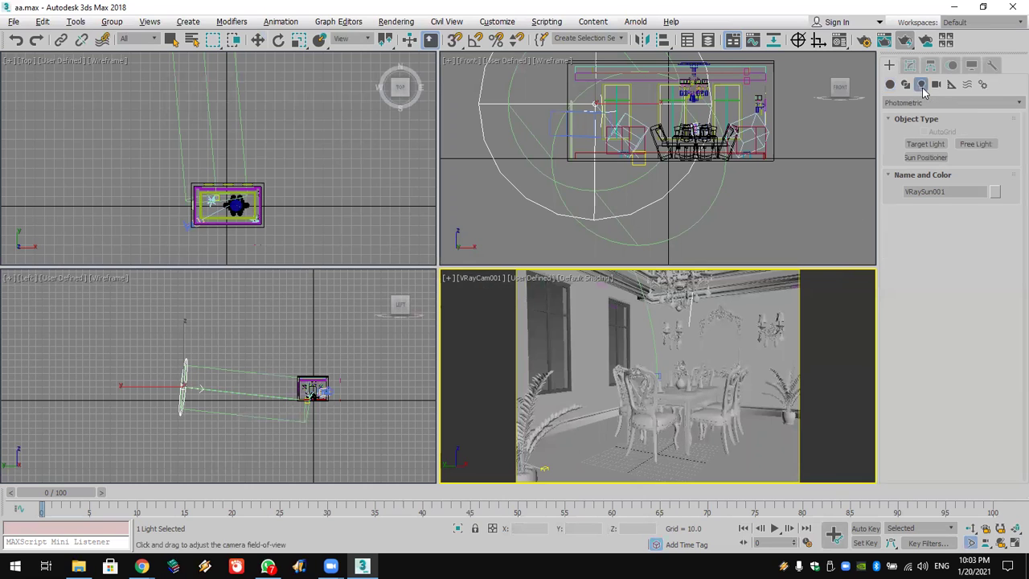
{"action": "left_click", "coordinate": [924, 103]}
{"action": "left_click", "coordinate": [922, 137]}
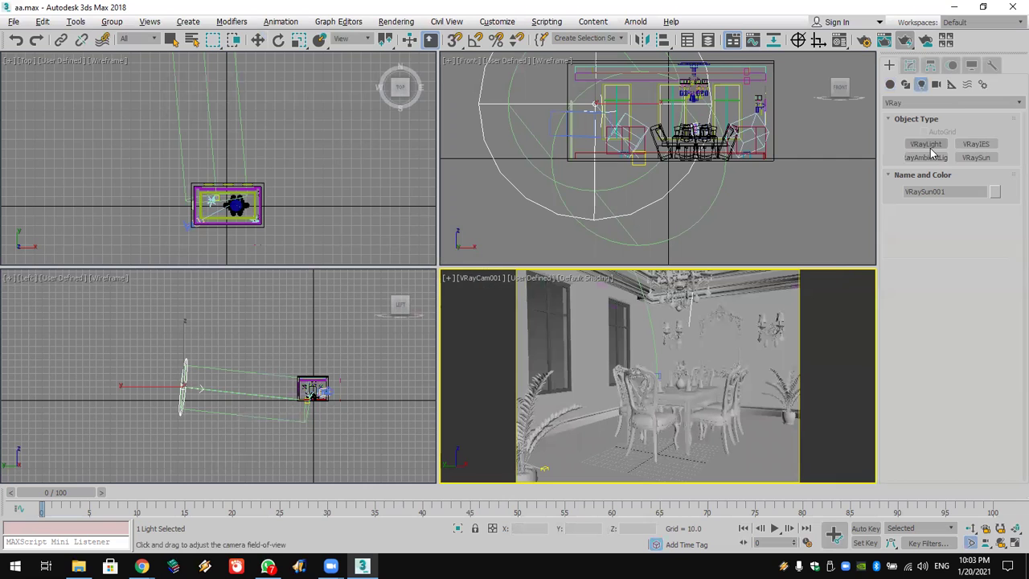
{"action": "left_click", "coordinate": [925, 144]}
{"action": "middle_click_drag", "start_coordinate": [294, 174], "coordinate": [300, 156]}
{"action": "middle_click_drag", "start_coordinate": [704, 116], "coordinate": [701, 150]}
{"action": "right_click", "coordinate": [712, 233]}
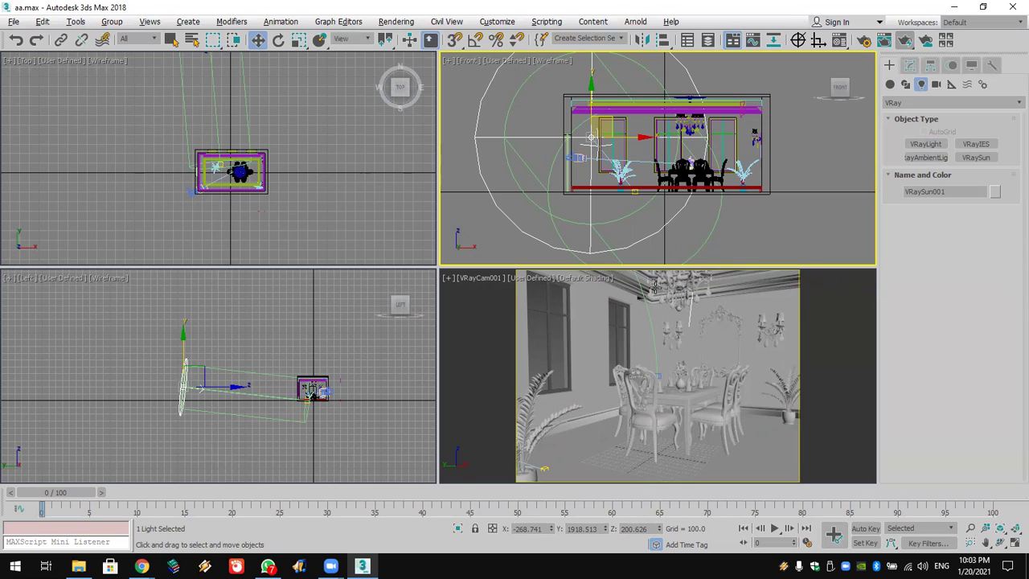
Step: Isolate the room shell Rectangle001 and fit it in all the viewports
{"action": "left_click", "coordinate": [588, 321]}
{"action": "left_click", "coordinate": [584, 323]}
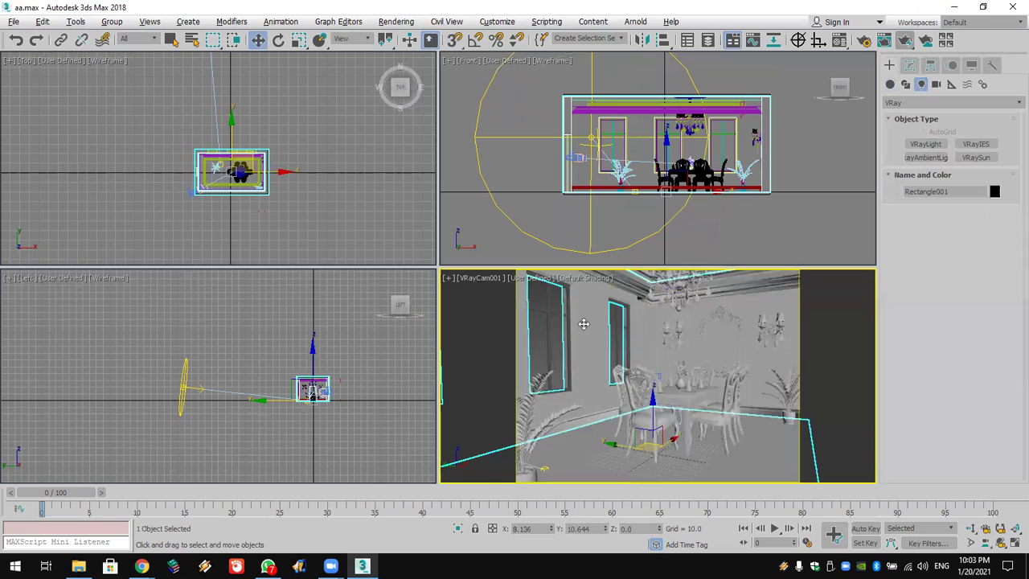
{"action": "key", "text": "alt+q"}
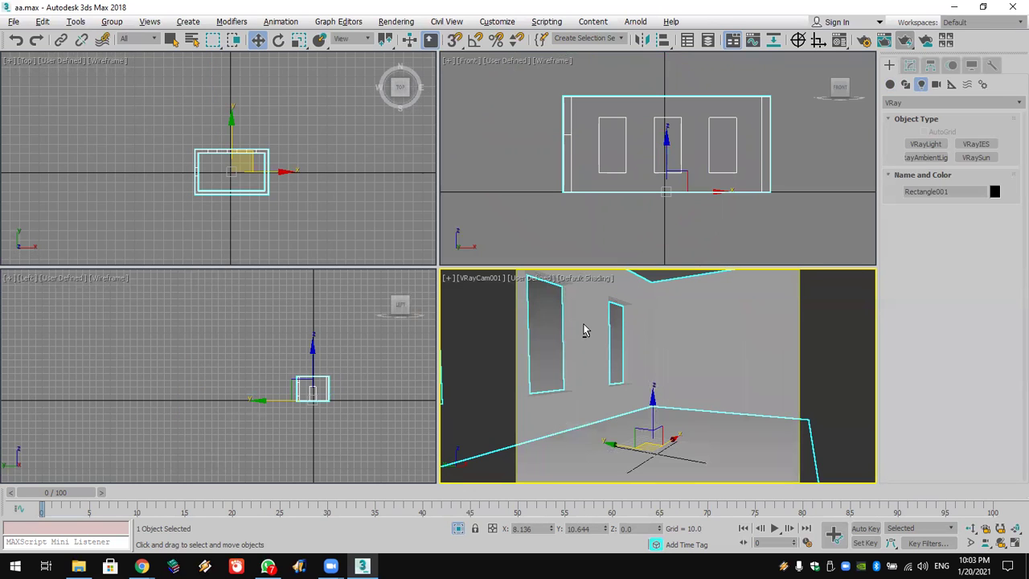
{"action": "left_click", "coordinate": [1014, 530]}
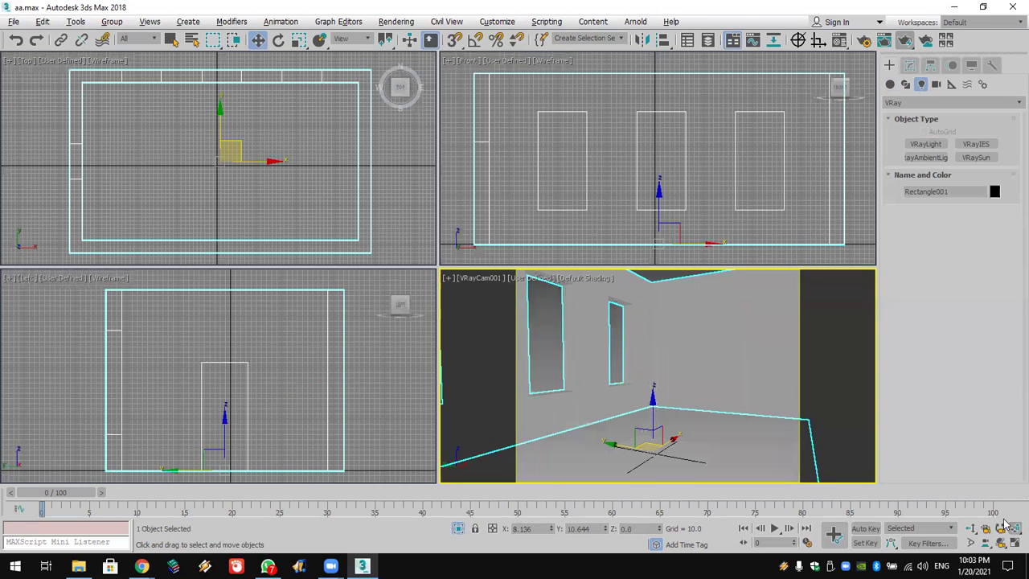
Step: With 3D vertex snapping on, draw a Plane-type VRayLight corner to corner over the first window opening in the Front view
{"action": "left_click", "coordinate": [925, 145]}
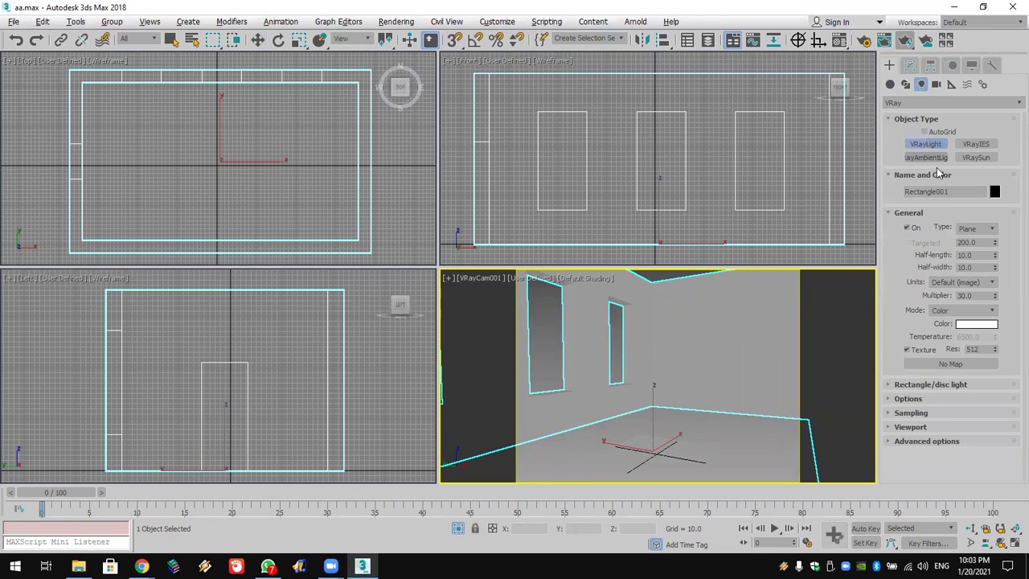
{"action": "left_click", "coordinate": [990, 229]}
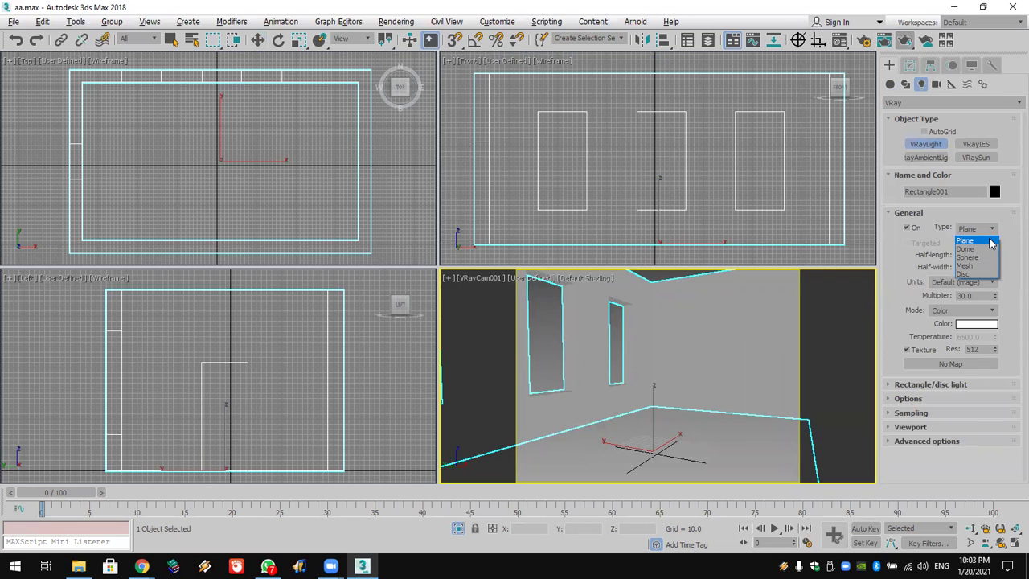
{"action": "left_click", "coordinate": [991, 241]}
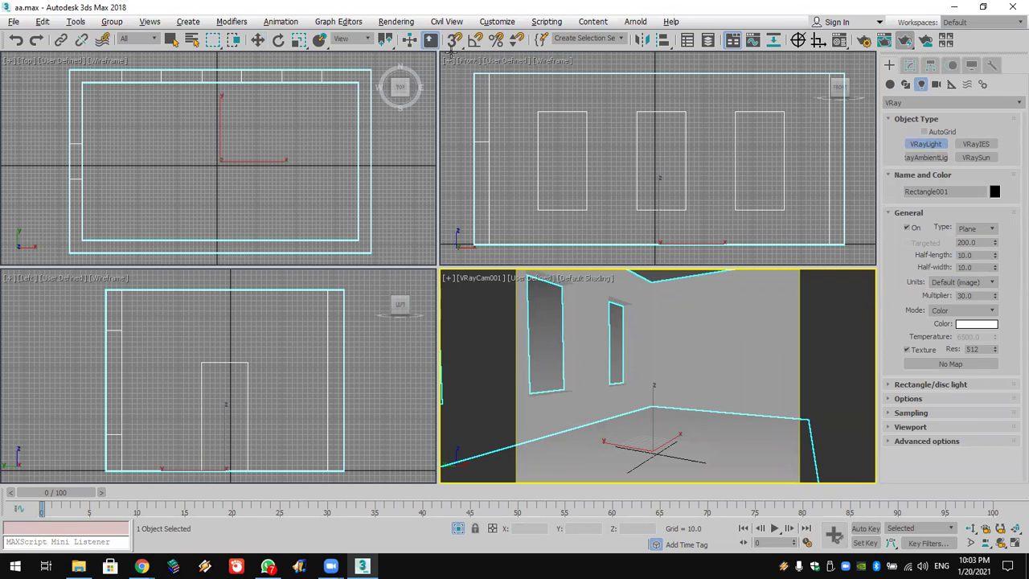
{"action": "left_click", "coordinate": [455, 41]}
{"action": "right_click", "coordinate": [455, 41]}
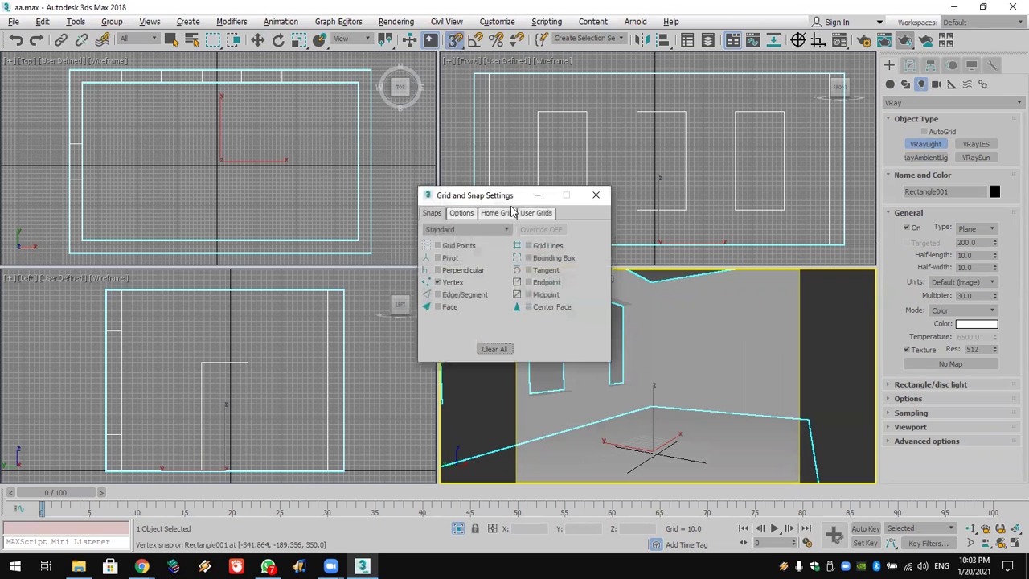
{"action": "left_click", "coordinate": [595, 199]}
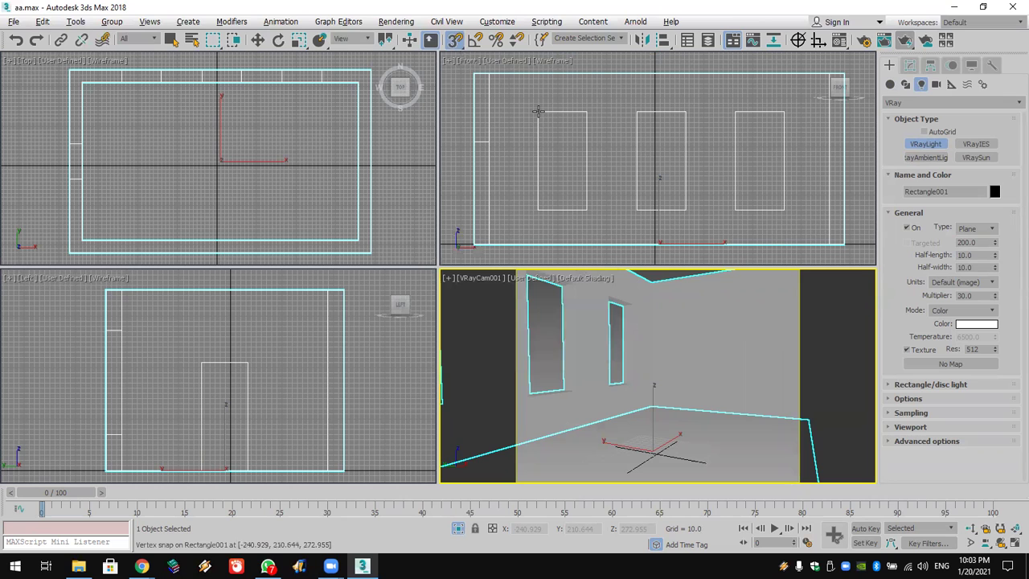
{"action": "left_click_drag", "start_coordinate": [539, 111], "coordinate": [586, 208]}
Step: Mirror the window's plane light on the Y axis with No Clone so it points into the room
{"action": "middle_click_drag", "start_coordinate": [212, 125], "coordinate": [234, 174]}
{"action": "scroll", "coordinate": [213, 169], "scroll_direction": "up", "scroll_amount": 3}
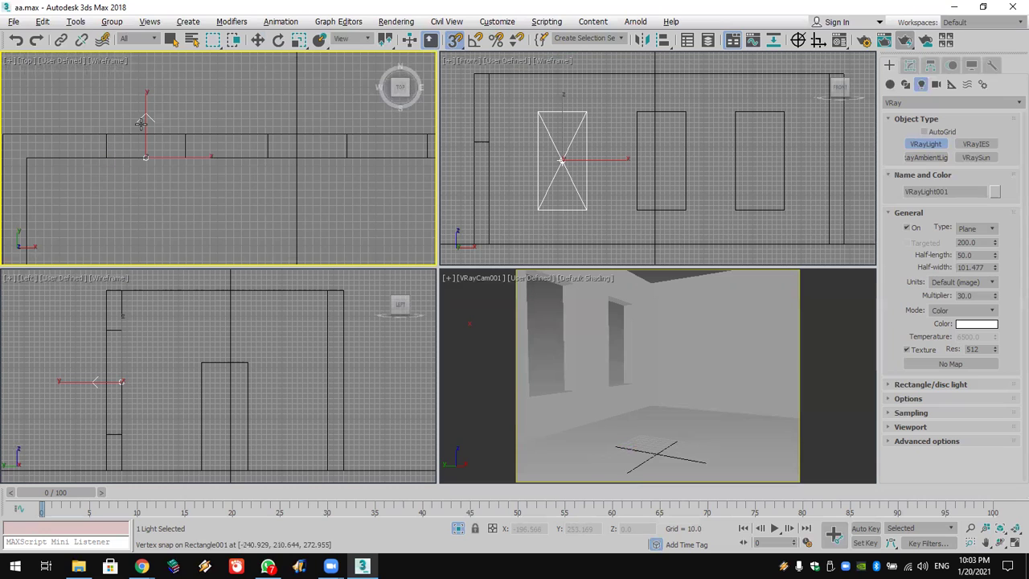
{"action": "left_click", "coordinate": [645, 46]}
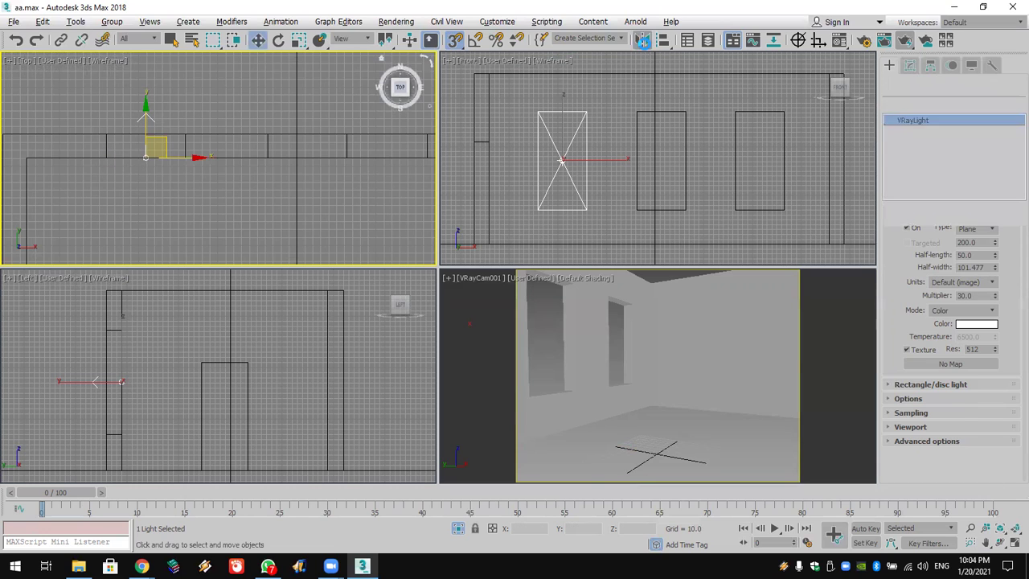
{"action": "left_click", "coordinate": [494, 232]}
{"action": "left_click", "coordinate": [482, 382]}
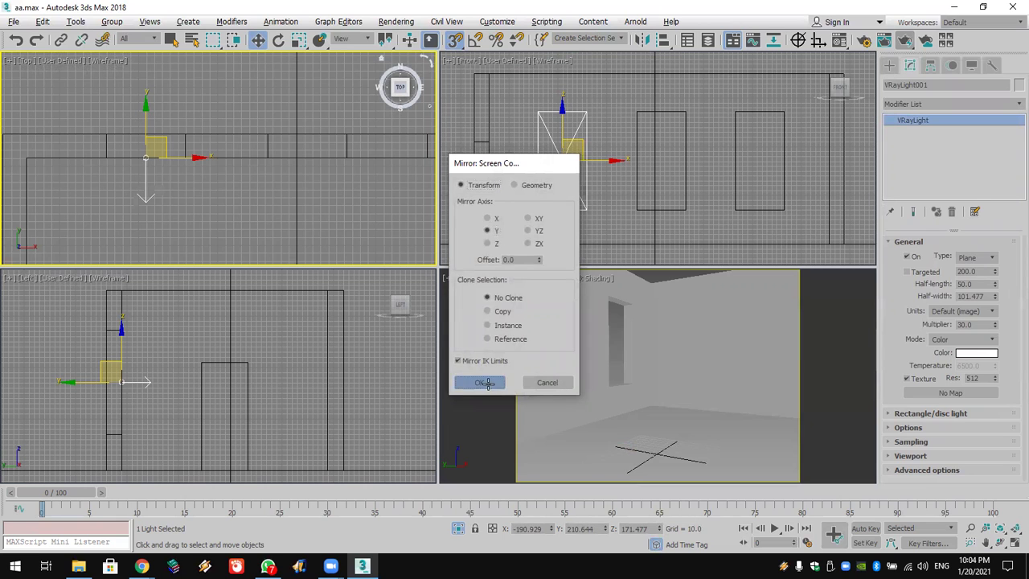
Step: Maximize the Front view with all three window openings in frame
{"action": "middle_click_drag", "start_coordinate": [638, 202], "coordinate": [626, 193]}
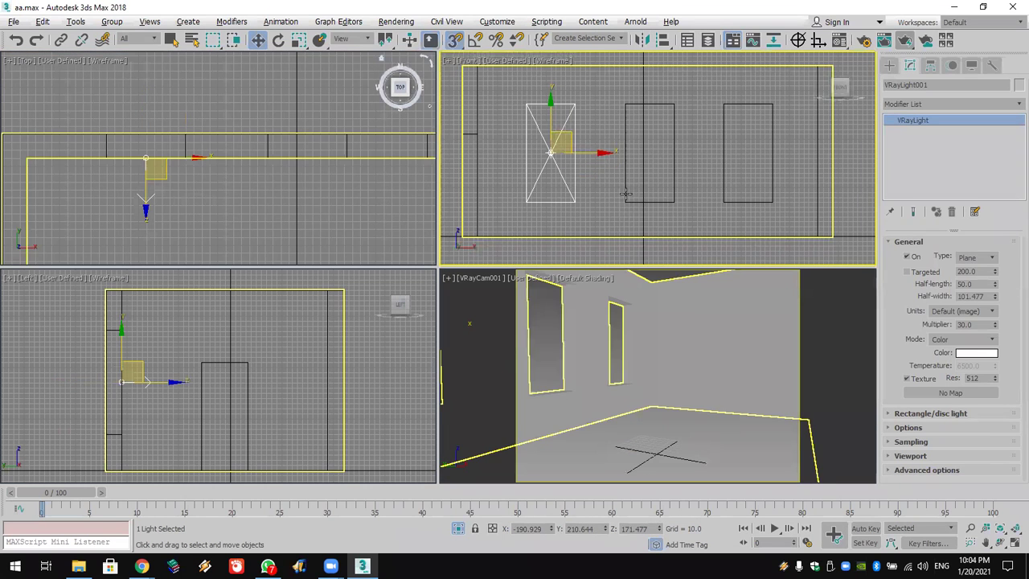
{"action": "middle_click_drag", "start_coordinate": [495, 131], "coordinate": [494, 131]}
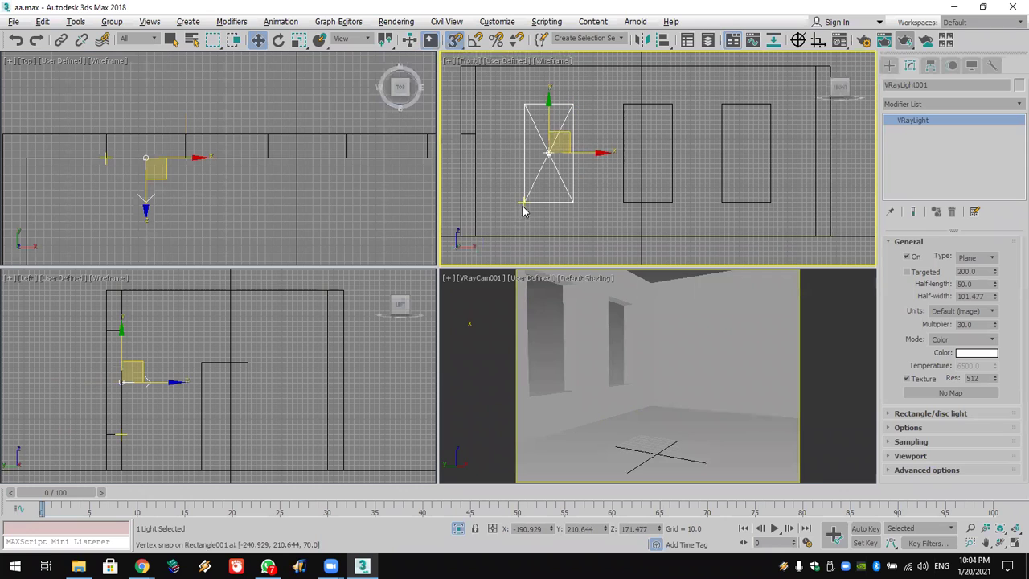
{"action": "left_click", "coordinate": [1015, 543]}
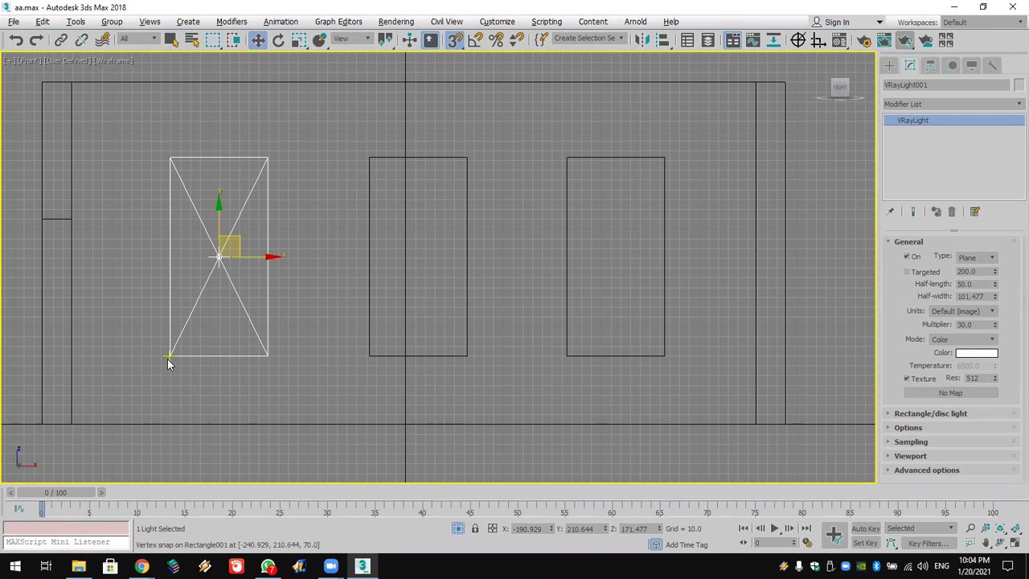
Step: Try to copy the plane light to the next window by snapping from its lower corner
{"action": "middle_click_drag", "start_coordinate": [170, 356], "coordinate": [171, 367], "text": "alt"}
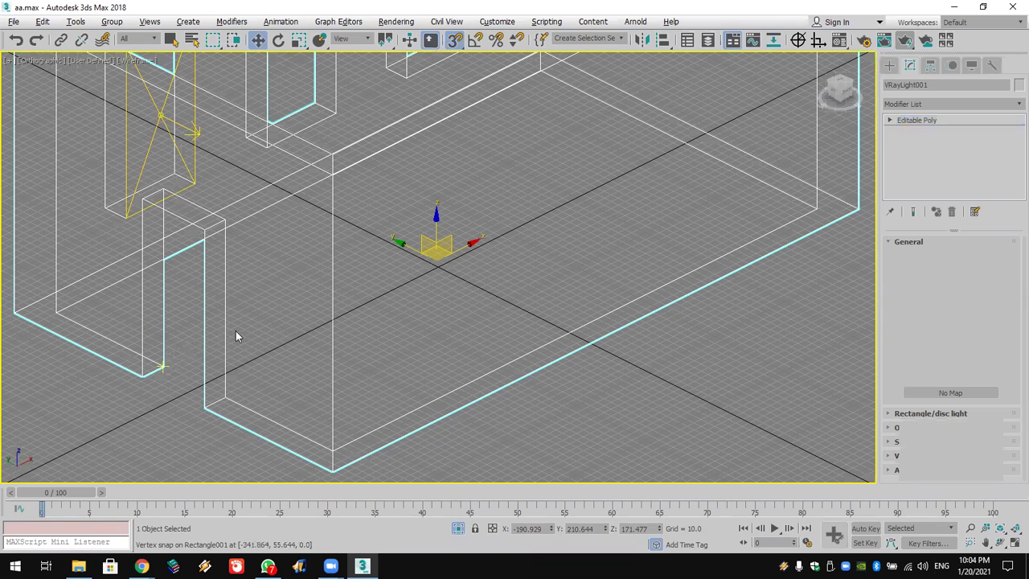
{"action": "left_click", "coordinate": [196, 373]}
{"action": "key", "text": "f"}
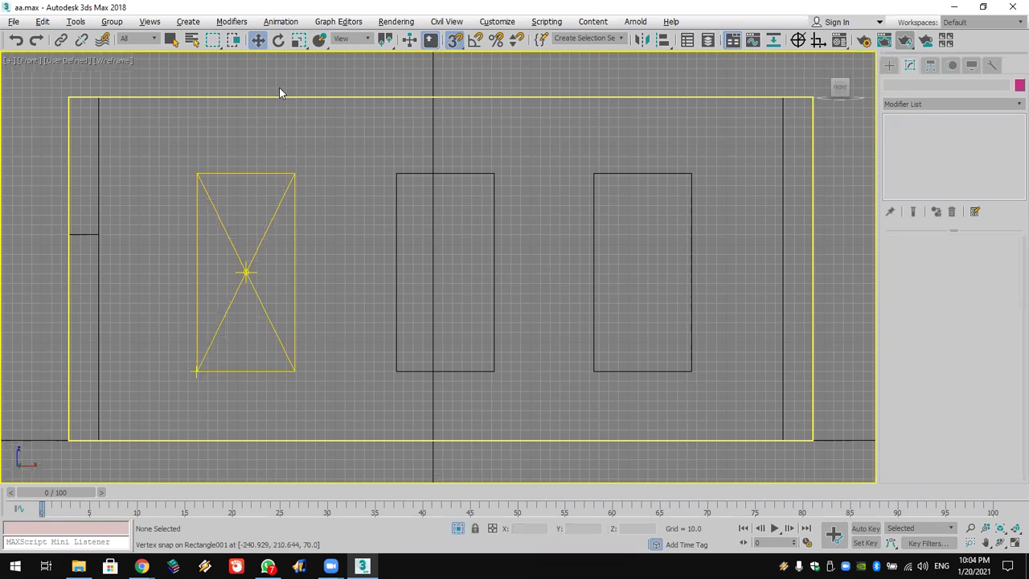
{"action": "left_click", "coordinate": [198, 374]}
{"action": "key", "text": "shift+z"}
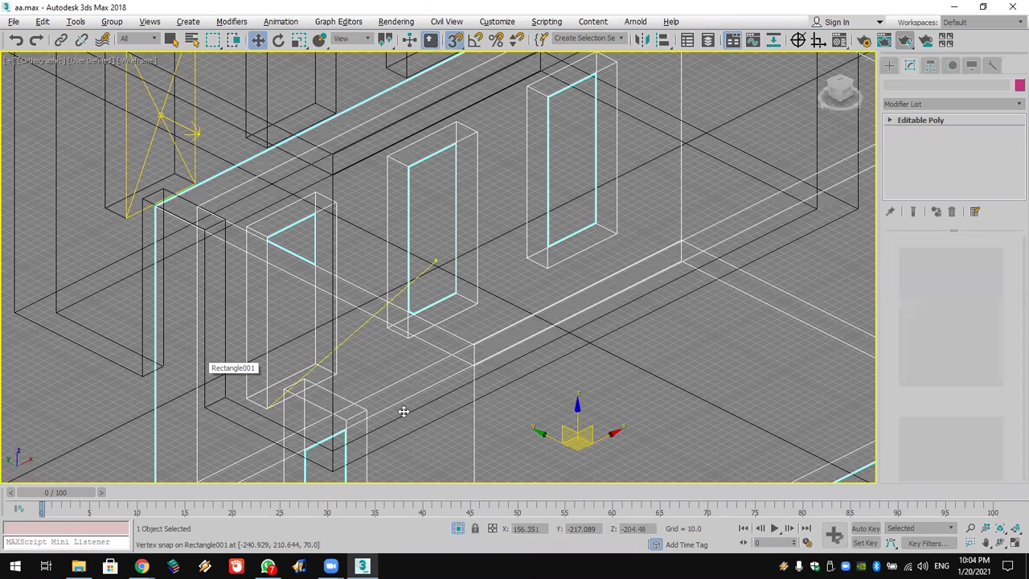
{"action": "left_click_drag", "start_coordinate": [437, 395], "coordinate": [577, 333], "text": "shift"}
{"action": "left_click", "coordinate": [576, 332]}
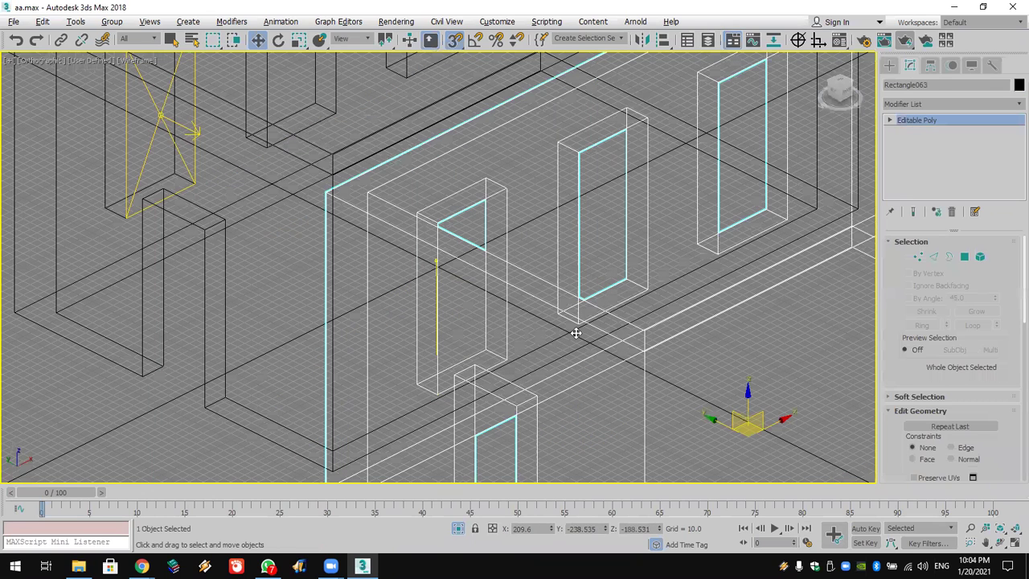
{"action": "key", "text": "f"}
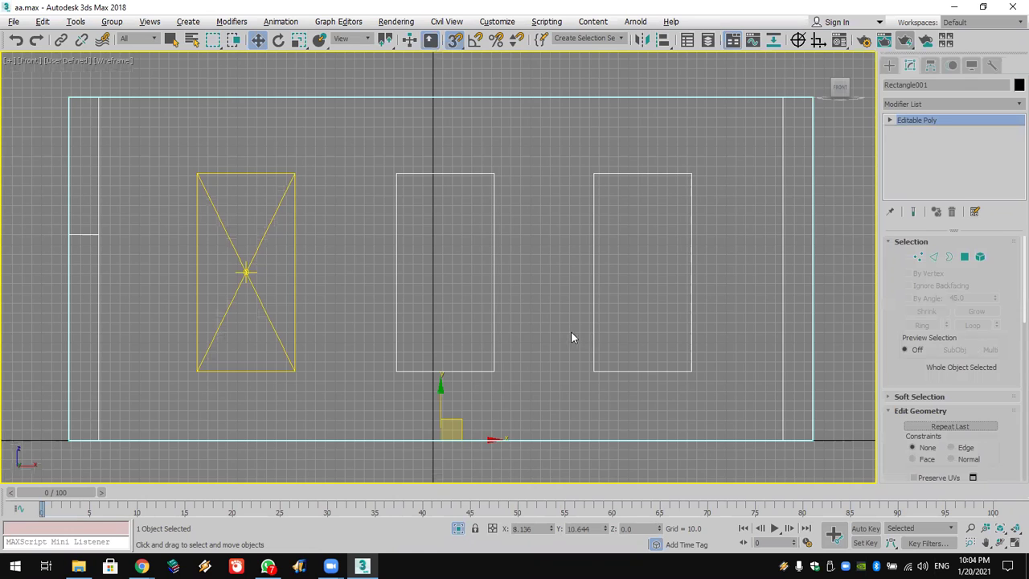
Step: Try to clone the first window's plane light from its lower corner vertex with the selection locked
{"action": "left_click", "coordinate": [261, 299]}
{"action": "key", "text": "shift+z"}
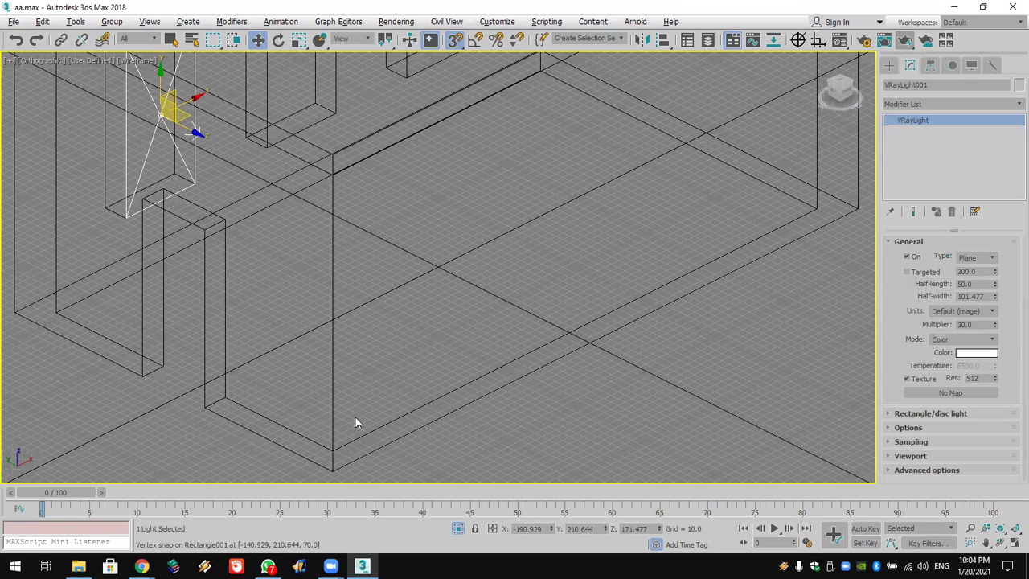
{"action": "key", "text": "f"}
{"action": "left_click", "coordinate": [474, 529]}
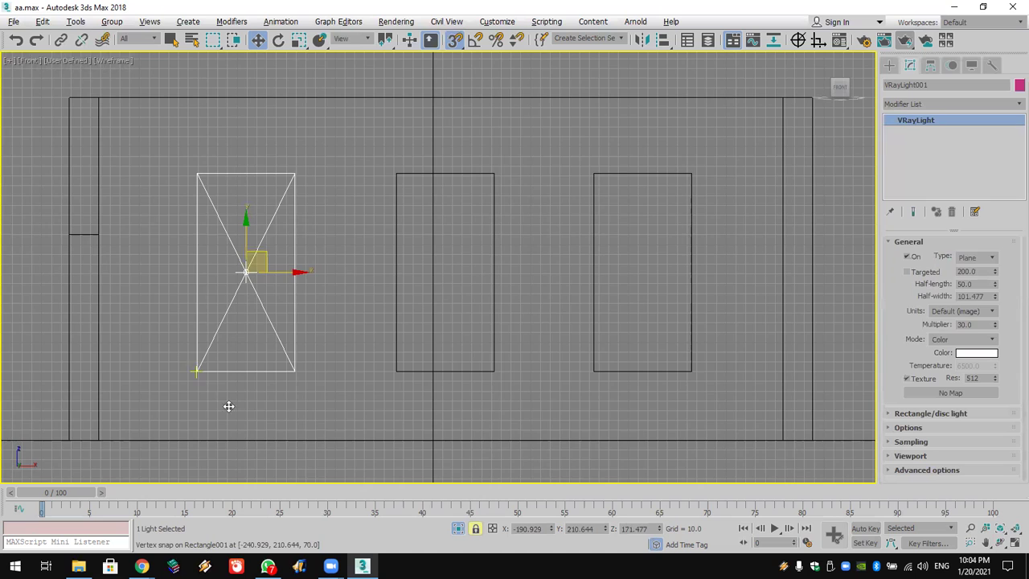
{"action": "key", "text": "shift+z"}
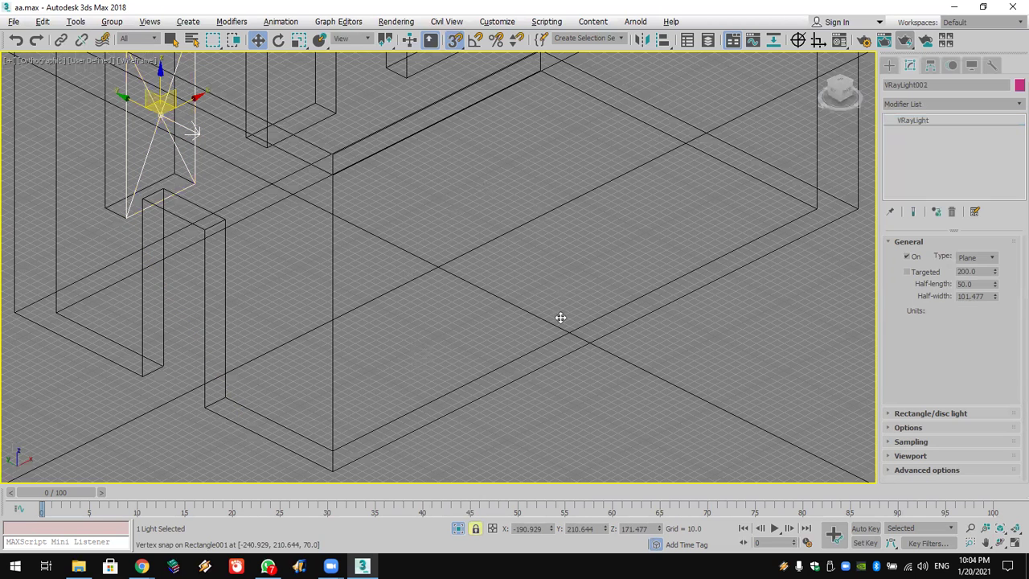
{"action": "key", "text": "ctrl+z"}
Step: Save the scene
{"action": "left_click", "coordinate": [14, 22]}
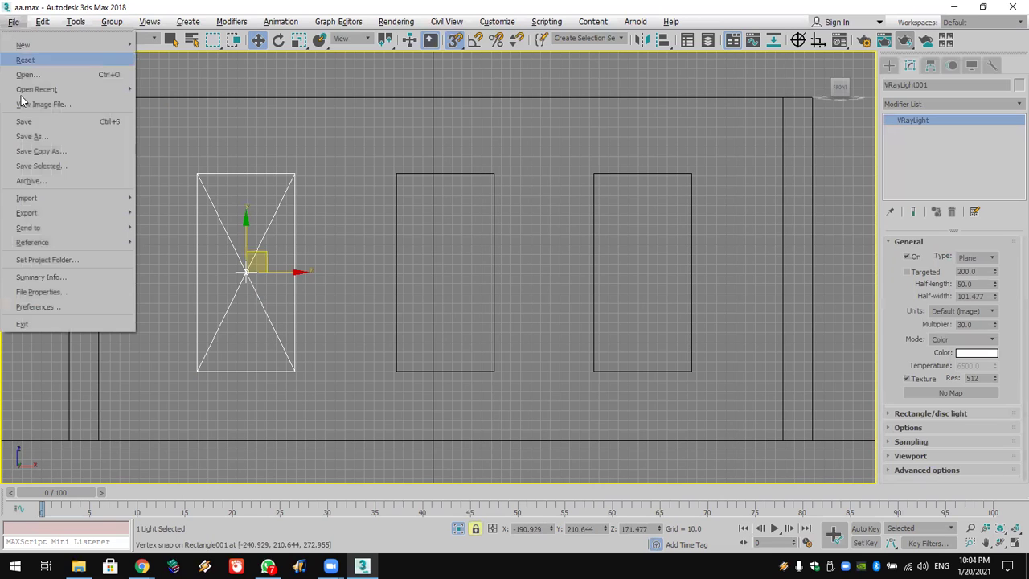
{"action": "left_click", "coordinate": [32, 119]}
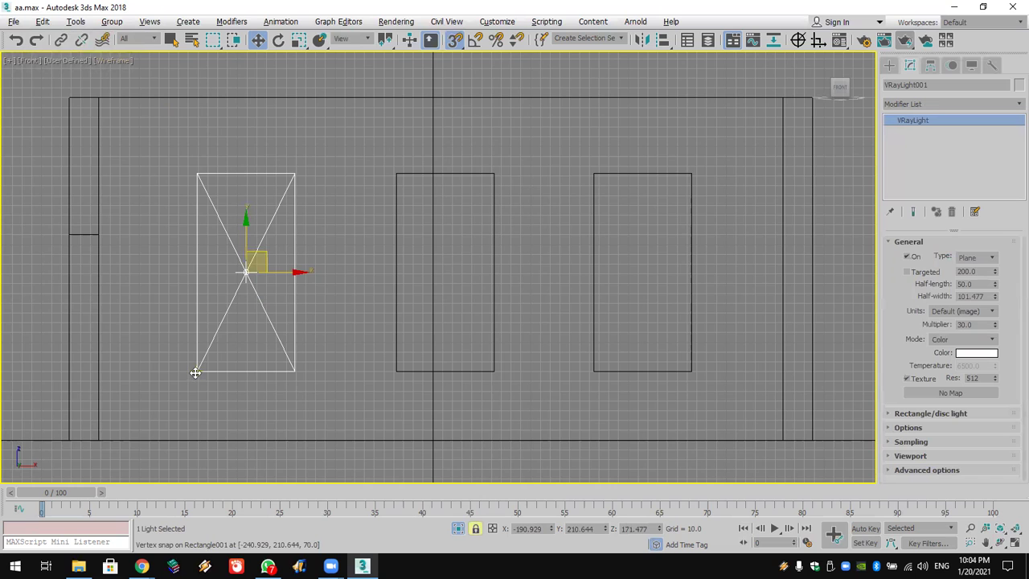
Step: Try to clone the plane light as two instances in the orthographic view, snapping to a neighbouring window corner
{"action": "key", "text": "shift+z"}
{"action": "mouse_move", "coordinate": [356, 459]}
{"action": "left_mouse_down", "text": "shift"}
{"action": "mouse_move", "coordinate": [444, 390]}
{"action": "mouse_move", "coordinate": [367, 206]}
{"action": "mouse_move", "coordinate": [280, 137]}
{"action": "mouse_move", "coordinate": [265, 147]}
{"action": "left_mouse_up", "text": "shift"}
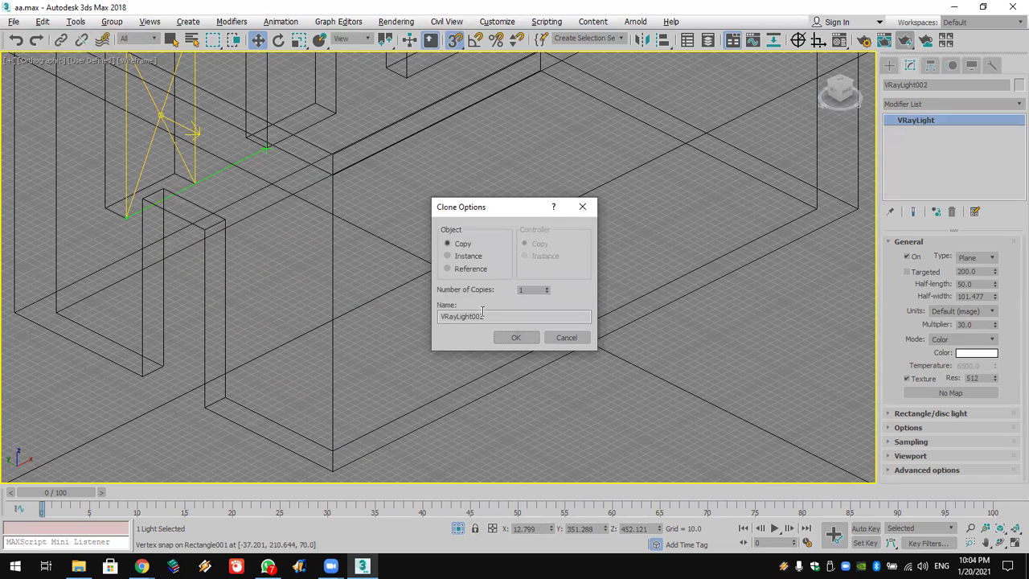
{"action": "left_click", "coordinate": [454, 256]}
{"action": "left_click", "coordinate": [546, 287]}
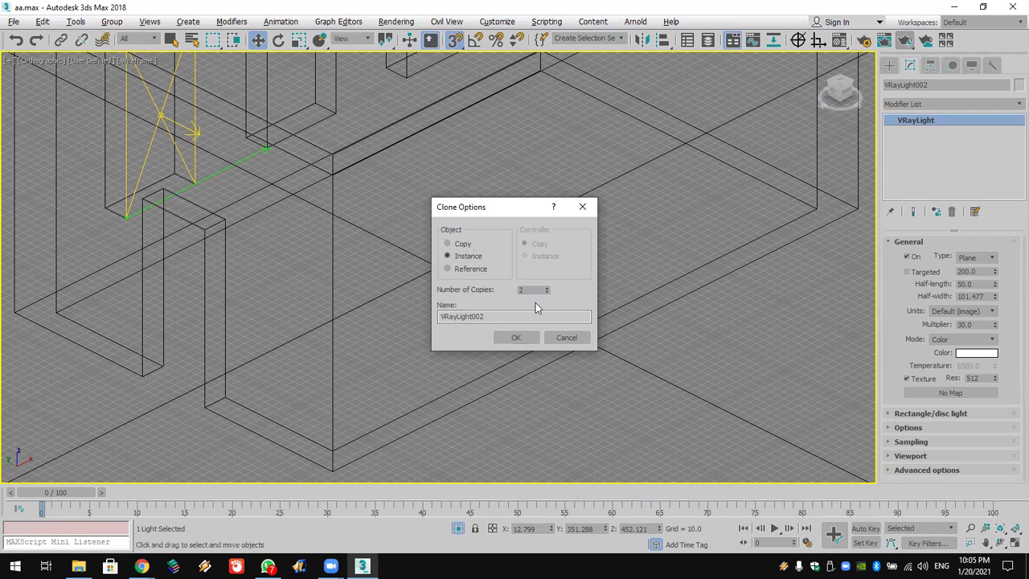
{"action": "left_click", "coordinate": [529, 336]}
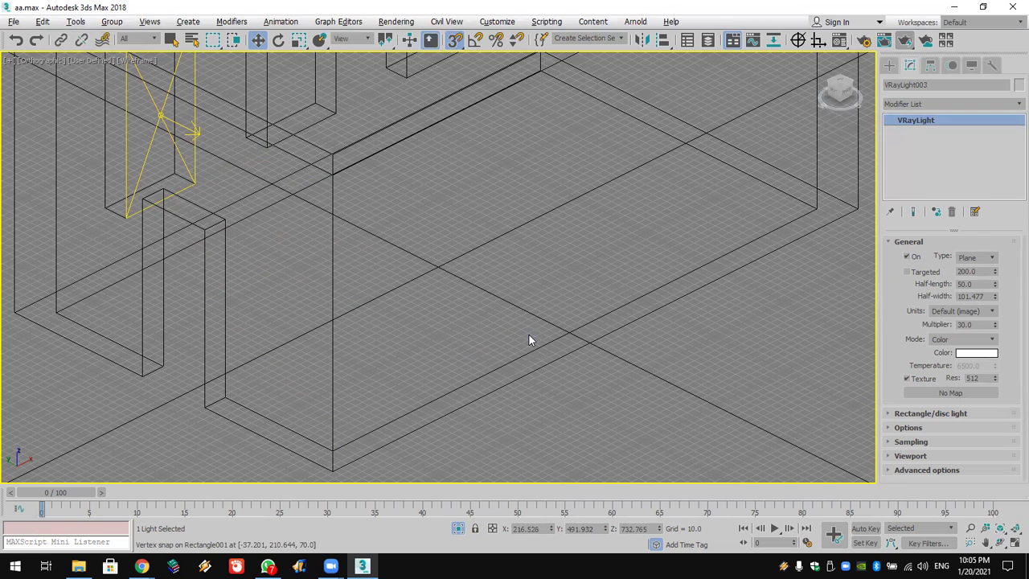
{"action": "key", "text": "ctrl+z"}
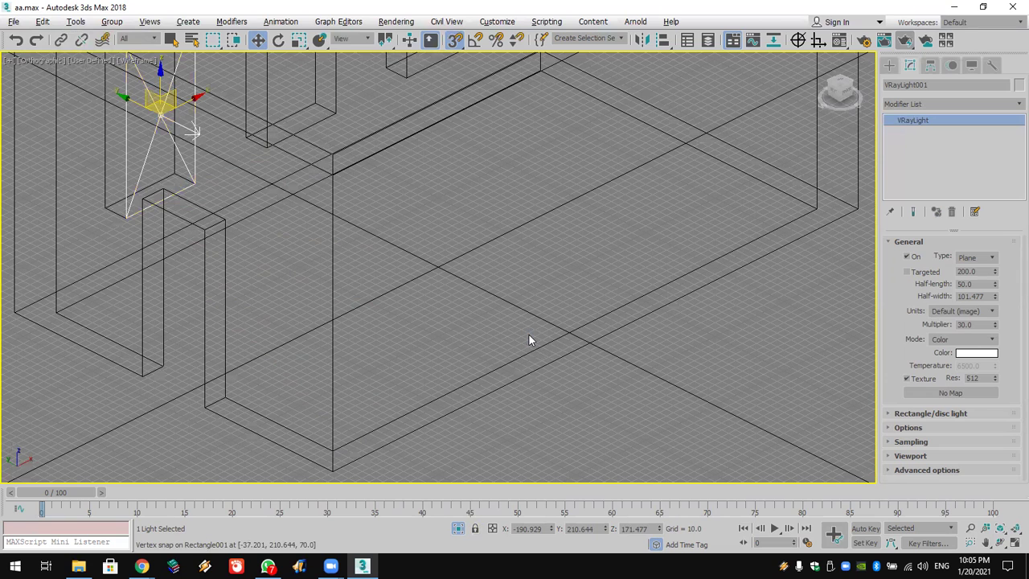
Step: Restore the four-viewport layout and clone the plane light as one instance onto the middle window in the Front view, snapping corner to corner
{"action": "key", "text": "f"}
{"action": "left_click", "coordinate": [1014, 538]}
{"action": "left_click", "coordinate": [1014, 530]}
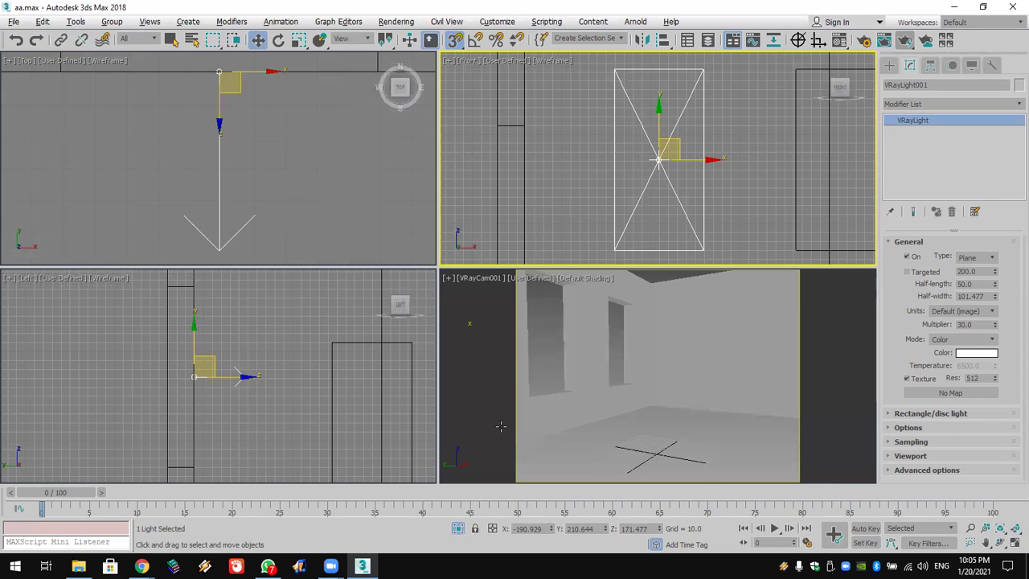
{"action": "scroll", "coordinate": [342, 344], "scroll_direction": "down", "scroll_amount": 2}
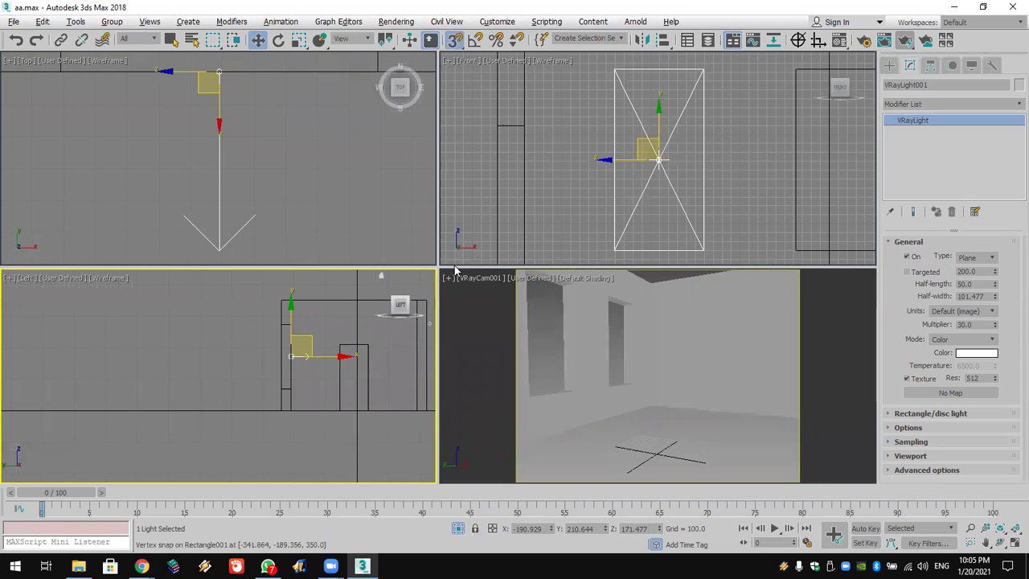
{"action": "scroll", "coordinate": [718, 156], "scroll_direction": "down", "scroll_amount": 1}
{"action": "scroll", "coordinate": [718, 156], "scroll_direction": "down", "scroll_amount": 2}
{"action": "middle_click_drag", "start_coordinate": [718, 158], "coordinate": [622, 172]}
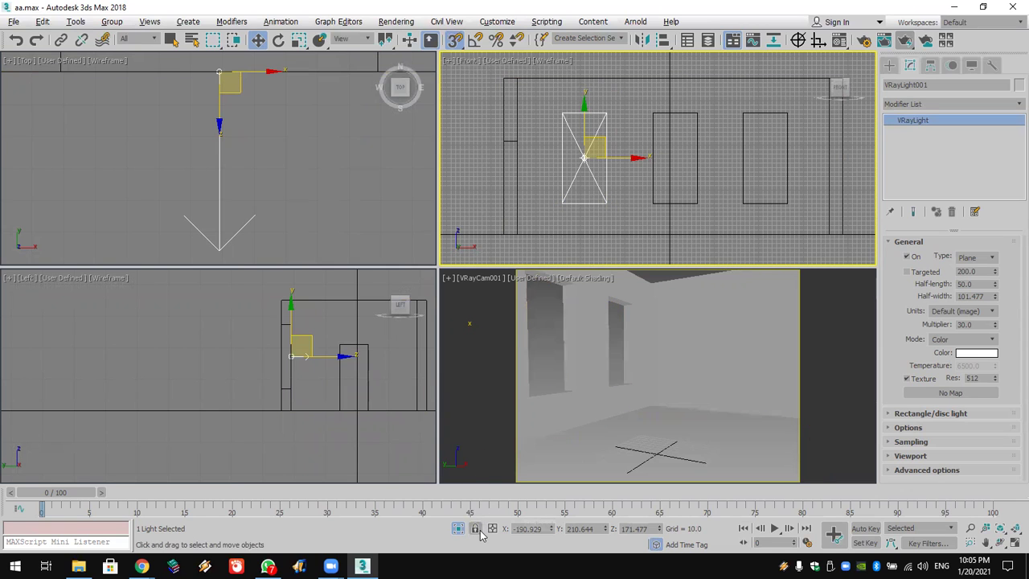
{"action": "mouse_move", "coordinate": [606, 202]}
{"action": "left_mouse_down", "text": "shift"}
{"action": "mouse_move", "coordinate": [613, 217]}
{"action": "mouse_move", "coordinate": [694, 218]}
{"action": "mouse_move", "coordinate": [698, 204]}
{"action": "left_mouse_up", "text": "shift"}
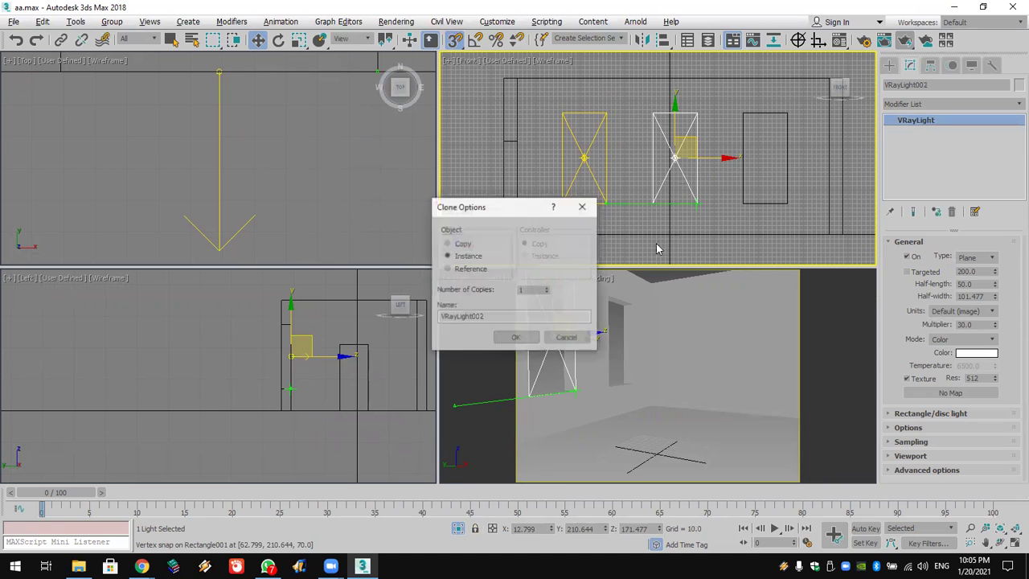
{"action": "left_click", "coordinate": [532, 338]}
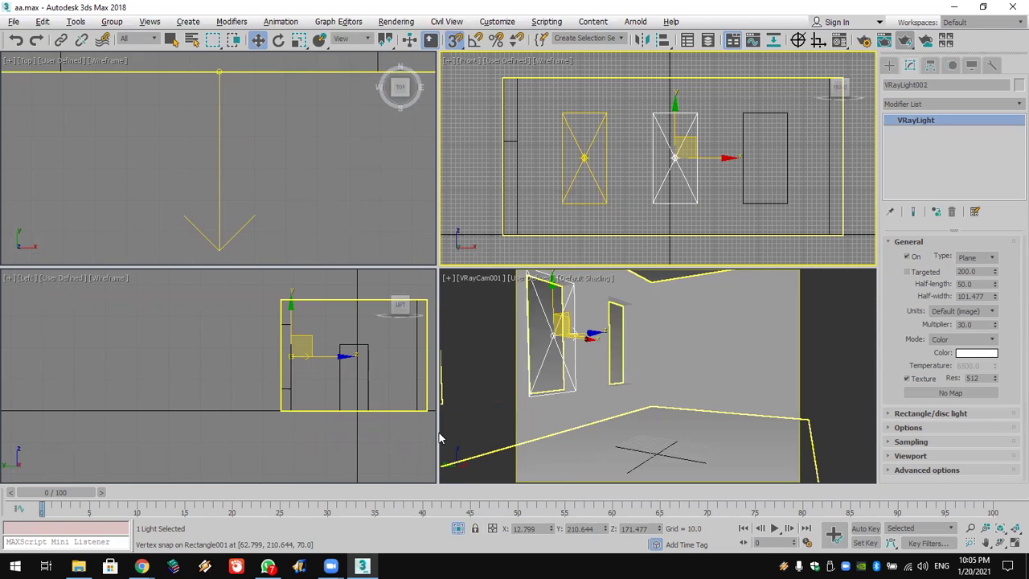
Step: Clone the middle window's plane light onto the third window opening, snapping between the lower corners
{"action": "left_click", "coordinate": [474, 535]}
{"action": "mouse_move", "coordinate": [691, 202]}
{"action": "left_mouse_down"}
{"action": "mouse_move", "coordinate": [710, 225]}
{"action": "mouse_move", "coordinate": [777, 204]}
{"action": "left_mouse_up"}
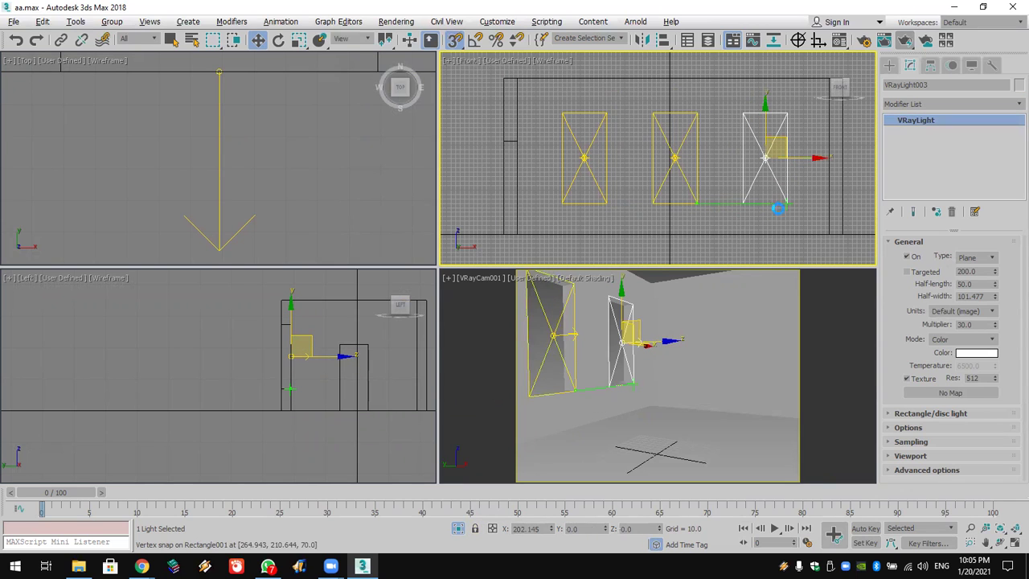
{"action": "left_click", "coordinate": [519, 338]}
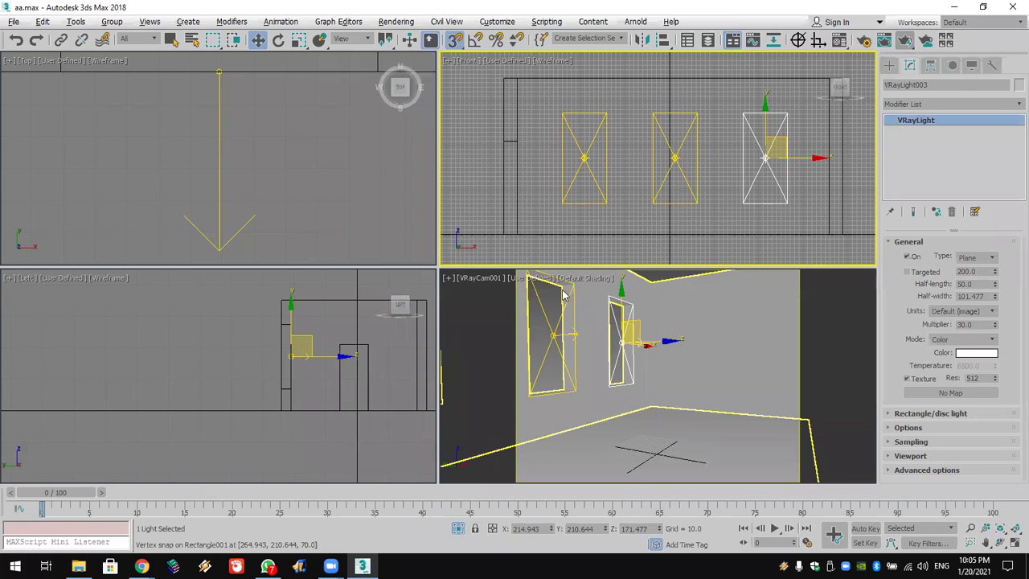
Step: End isolation to bring back the furnished room and render the VRayCam001 view in the V-Ray frame buffer
{"action": "left_click", "coordinate": [458, 528]}
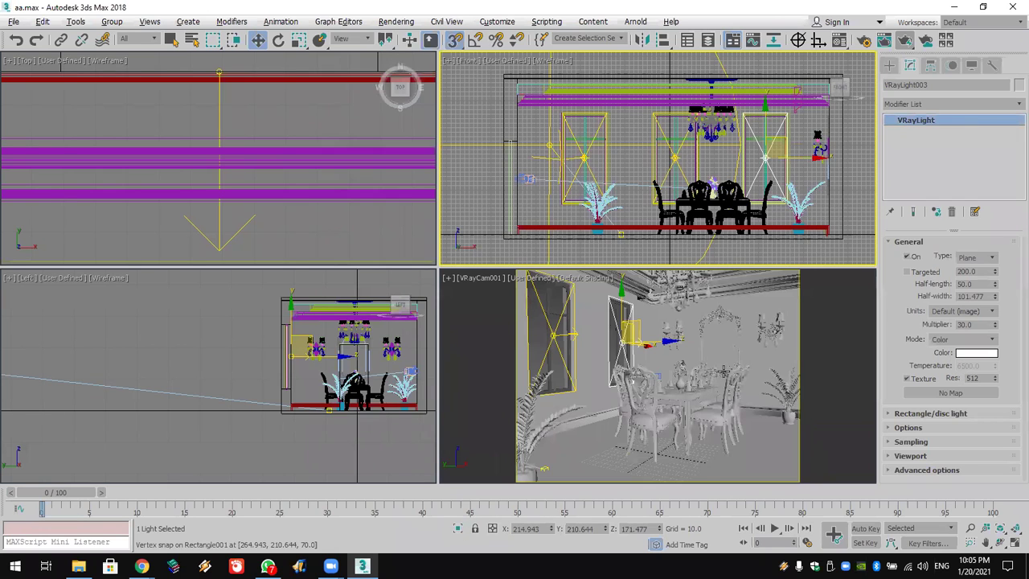
{"action": "right_click", "coordinate": [722, 371]}
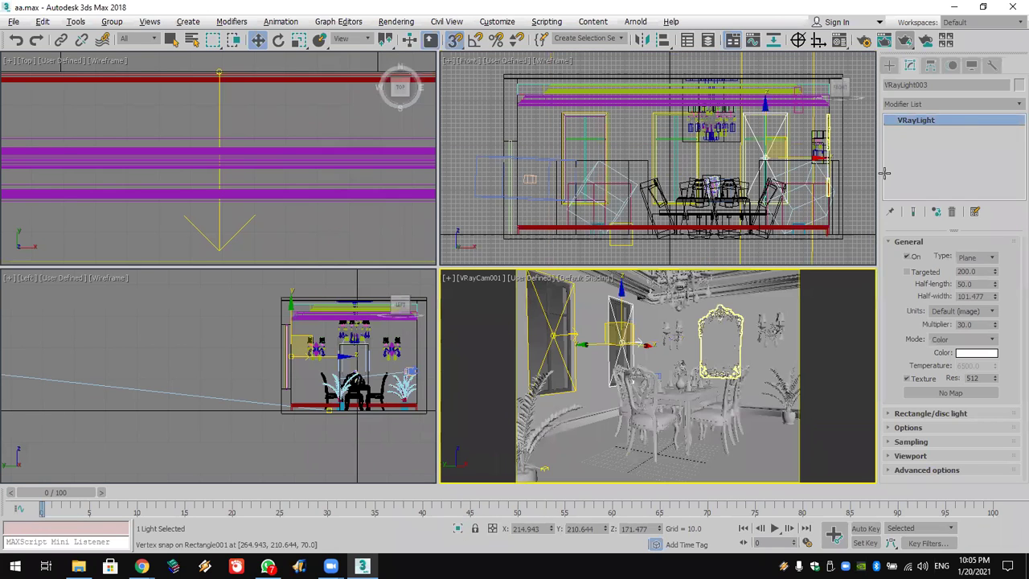
{"action": "left_click", "coordinate": [905, 40]}
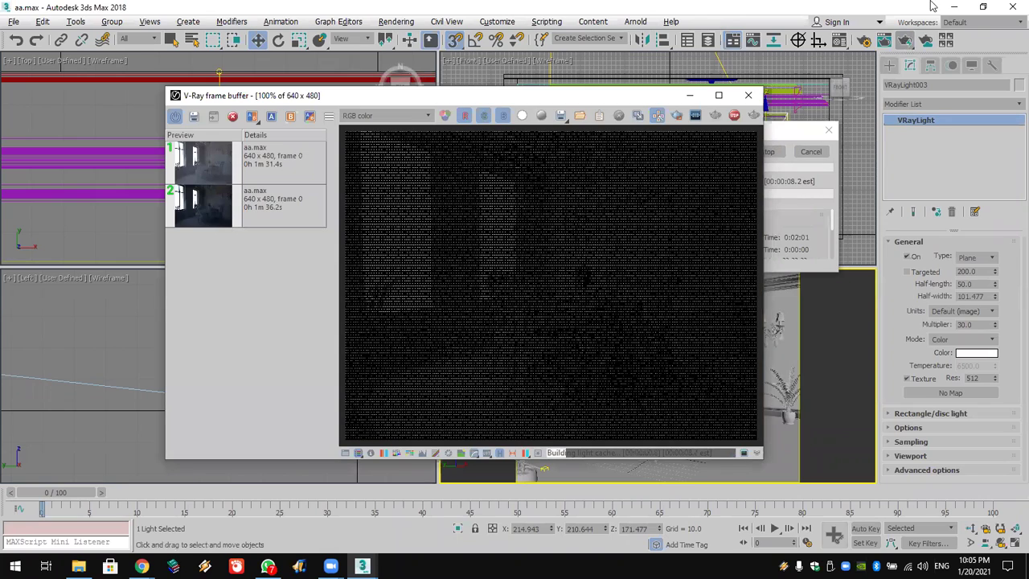
{"action": "double_click", "coordinate": [554, 95]}
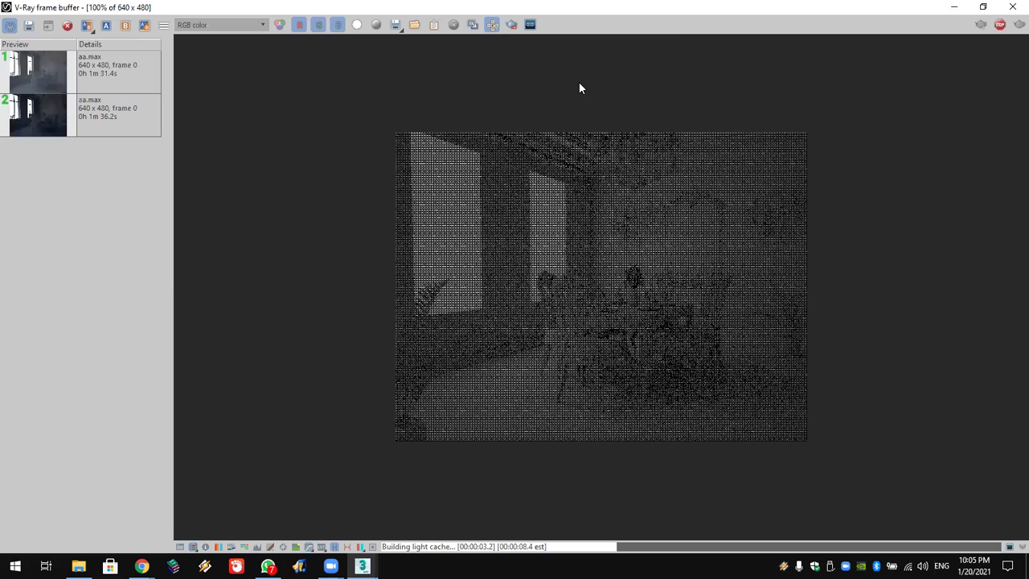
{"action": "double_click", "coordinate": [659, 6]}
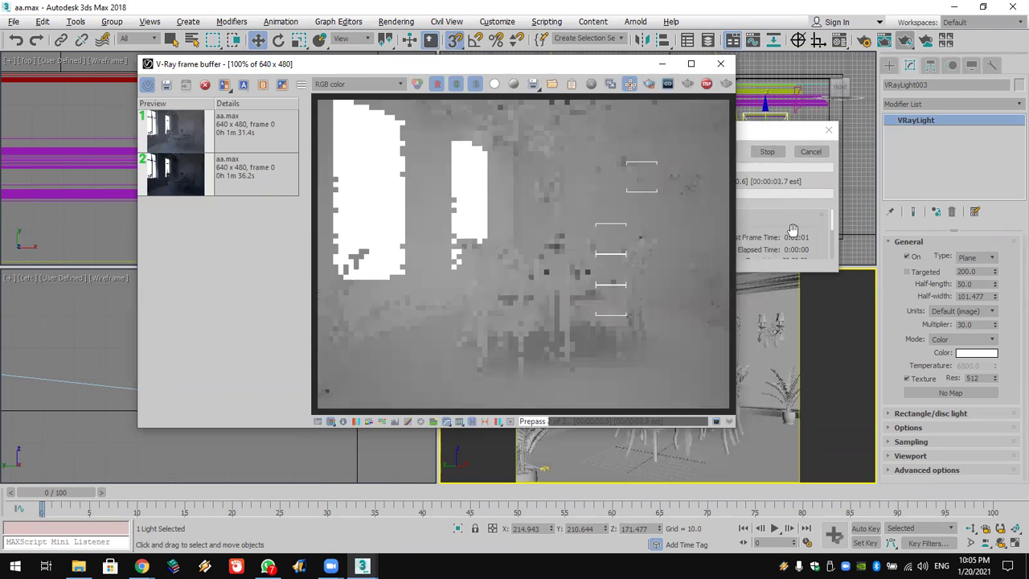
{"action": "left_click", "coordinate": [792, 231]}
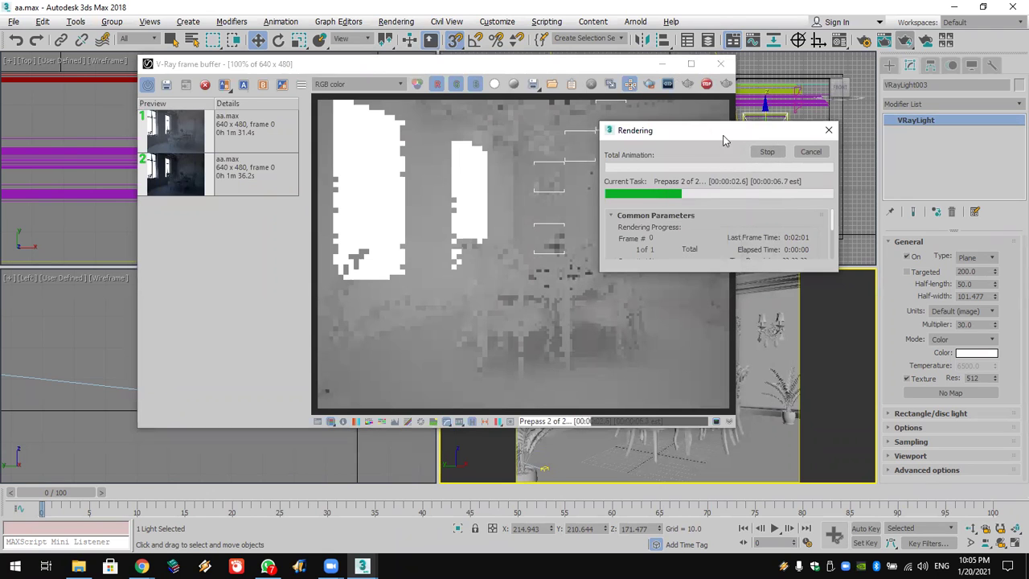
{"action": "left_click_drag", "start_coordinate": [700, 134], "coordinate": [824, 81]}
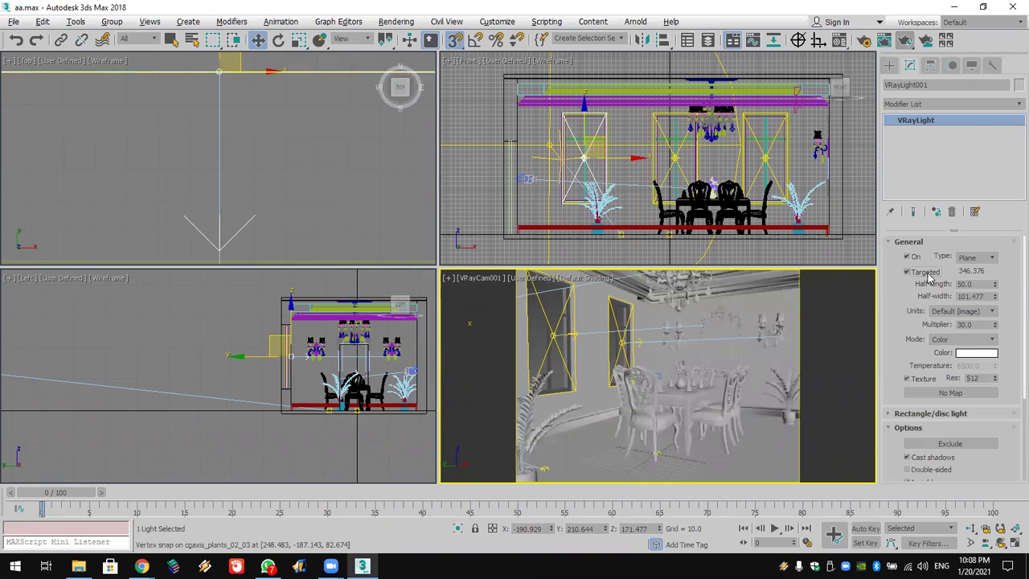
Step: Review the first window light's Invisible, Targeted, half-width and Multiplier settings
{"action": "scroll", "coordinate": [889, 393], "scroll_direction": "down", "scroll_amount": 5}
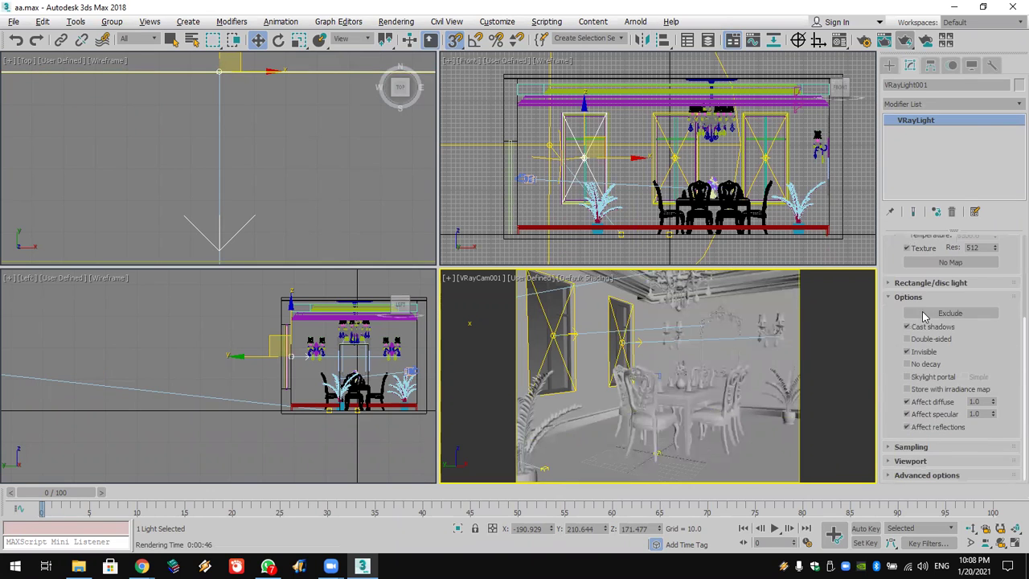
{"action": "left_click", "coordinate": [928, 356]}
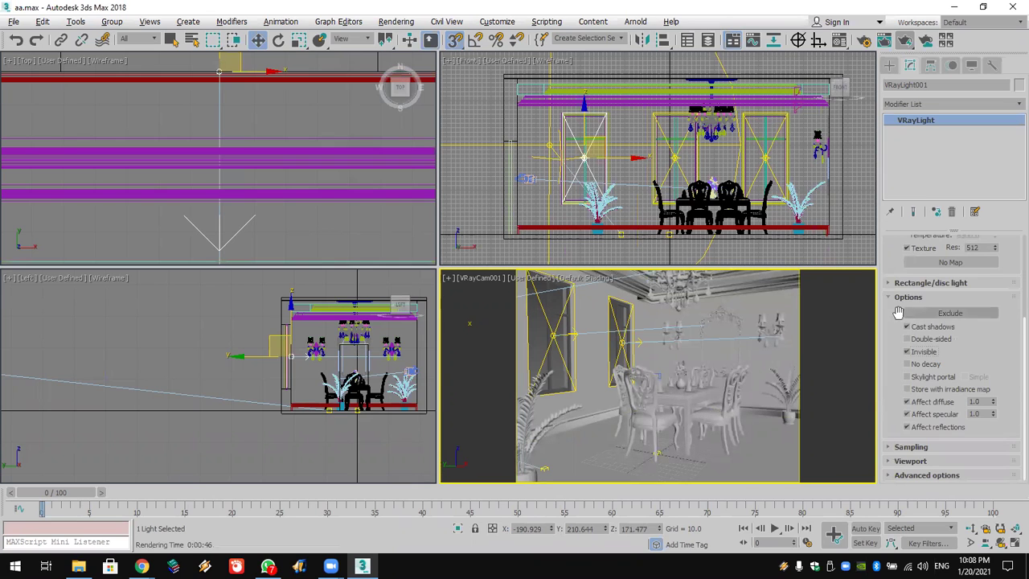
{"action": "scroll", "coordinate": [887, 341], "scroll_direction": "up", "scroll_amount": 3}
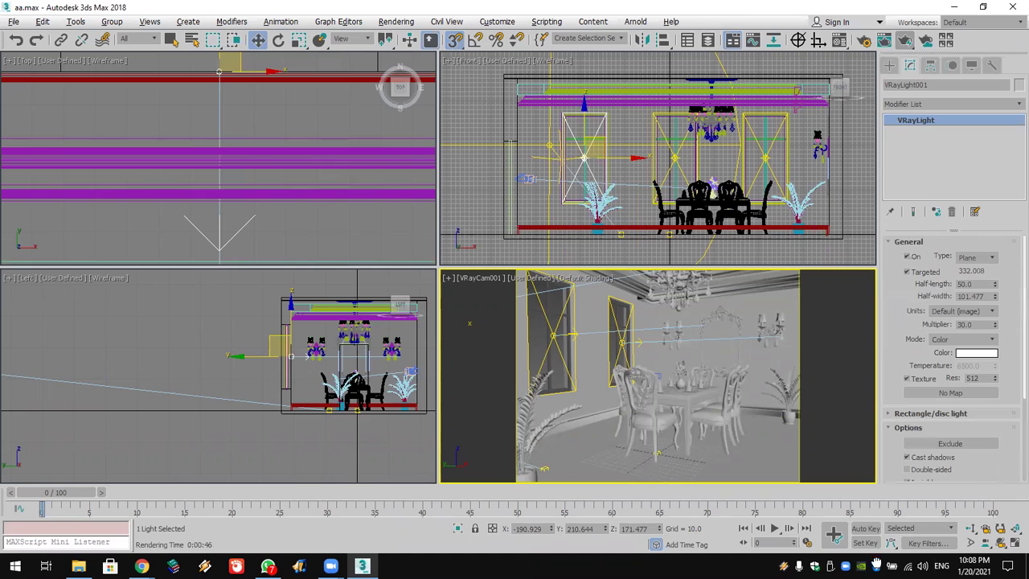
{"action": "left_click", "coordinate": [923, 275]}
{"action": "left_click", "coordinate": [923, 275]}
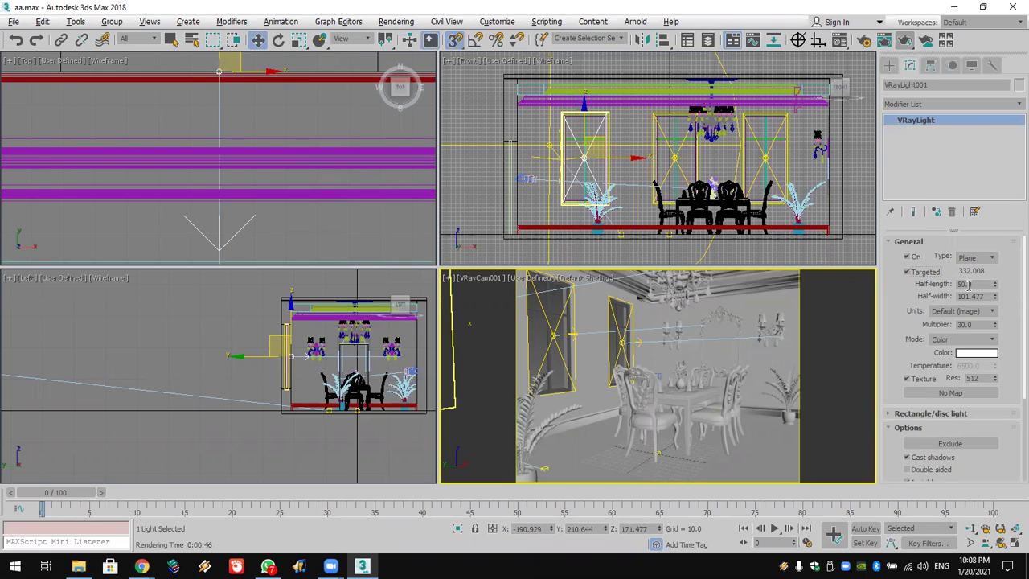
{"action": "left_click", "coordinate": [975, 296]}
{"action": "left_click", "coordinate": [979, 323]}
{"action": "double_click", "coordinate": [978, 323]}
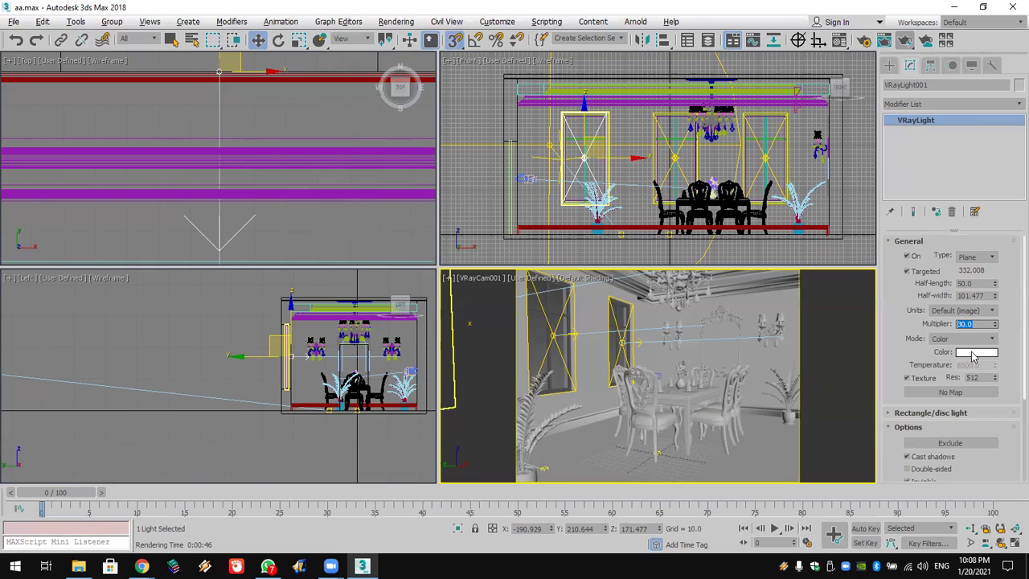
Step: Turn on No decay for the first window's plane light and test-render the VRayCam001 view
{"action": "left_click_drag", "start_coordinate": [891, 369], "coordinate": [909, 212]}
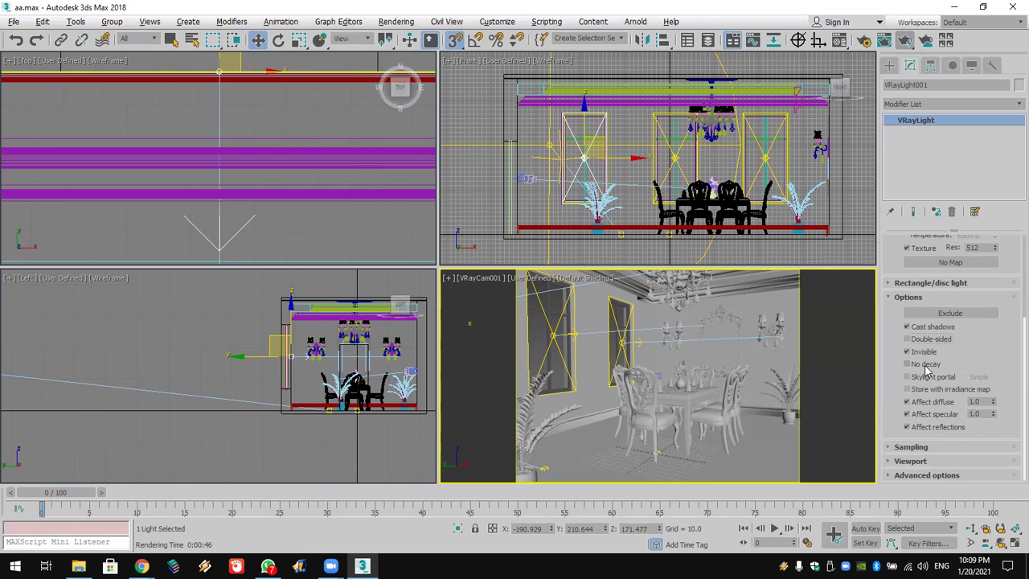
{"action": "left_click", "coordinate": [925, 369]}
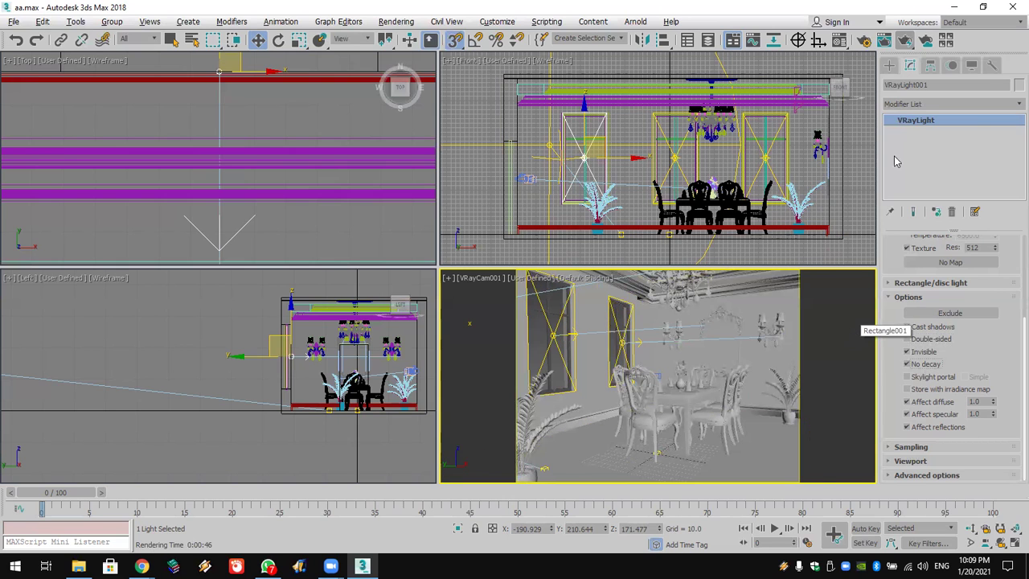
{"action": "left_click", "coordinate": [902, 40]}
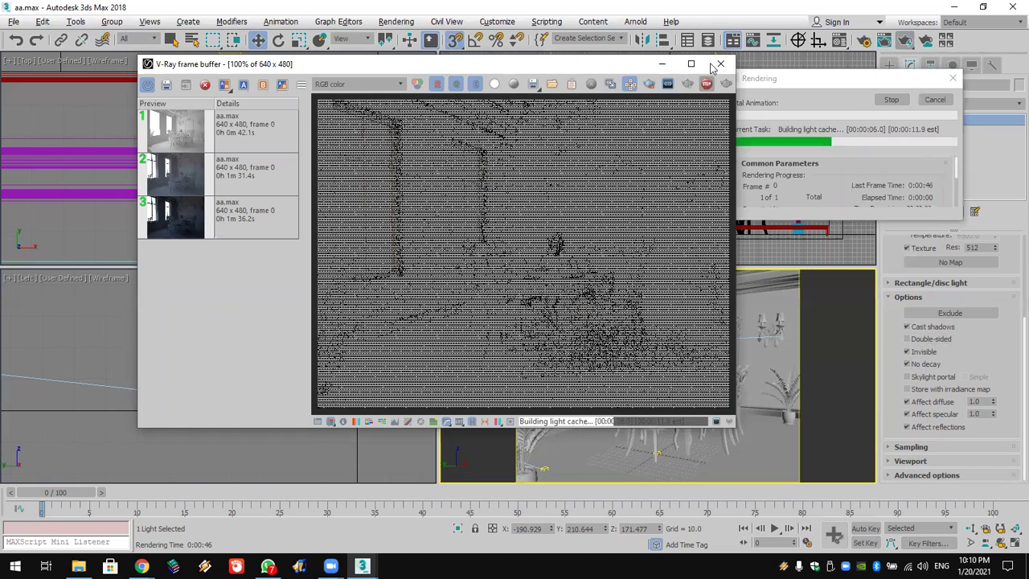
{"action": "left_click", "coordinate": [934, 100]}
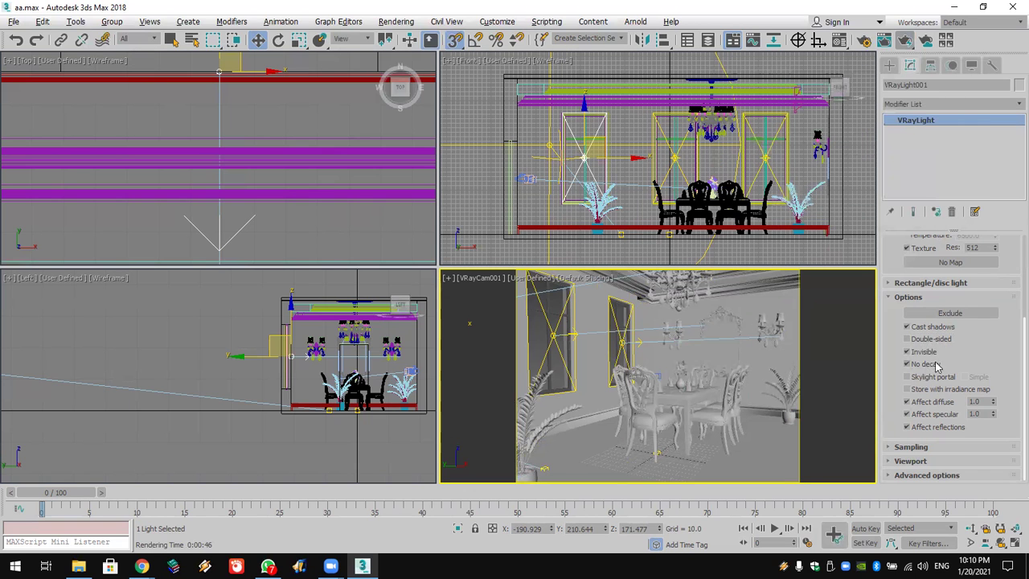
{"action": "left_click", "coordinate": [905, 41]}
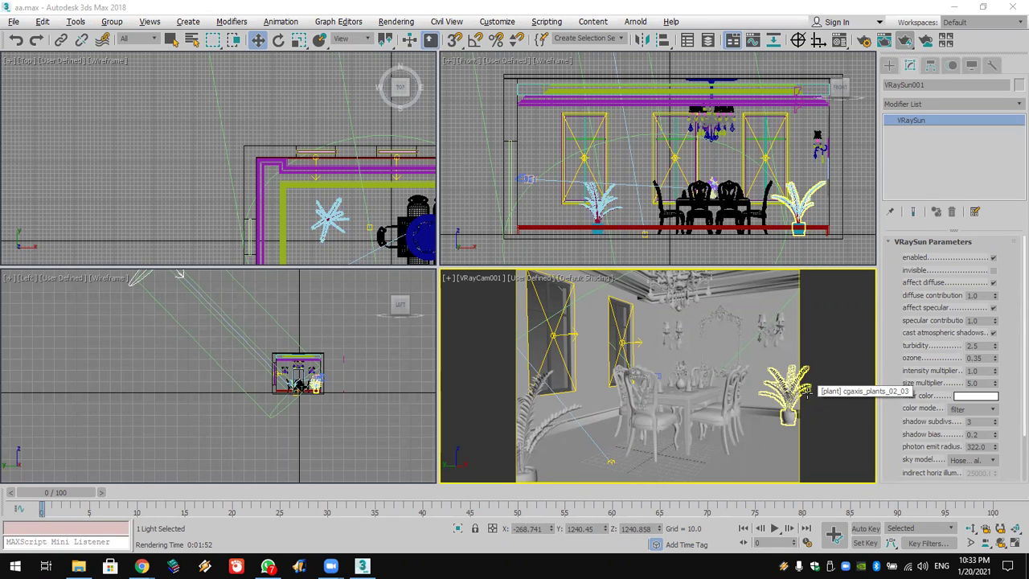
Step: Pan the VRayCam001 view slightly upward to bring more of the ceiling and chandelier into frame
{"action": "left_click", "coordinate": [715, 347]}
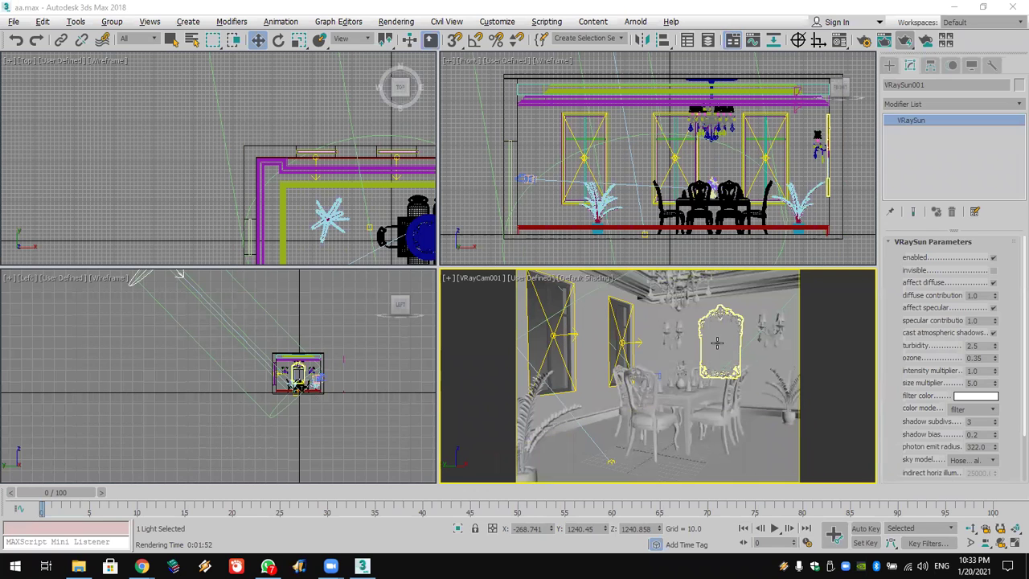
{"action": "middle_click_drag", "start_coordinate": [715, 347], "coordinate": [716, 366]}
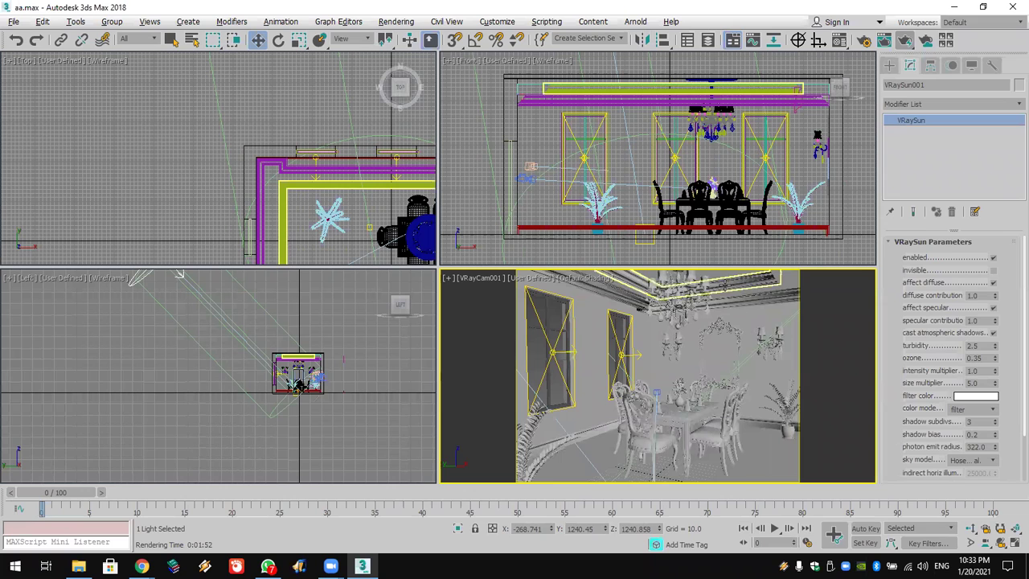
Step: Try orbiting the VRayCam001 view to a lower angle that shows more of the ceiling and mirror wall
{"action": "left_click", "coordinate": [707, 394]}
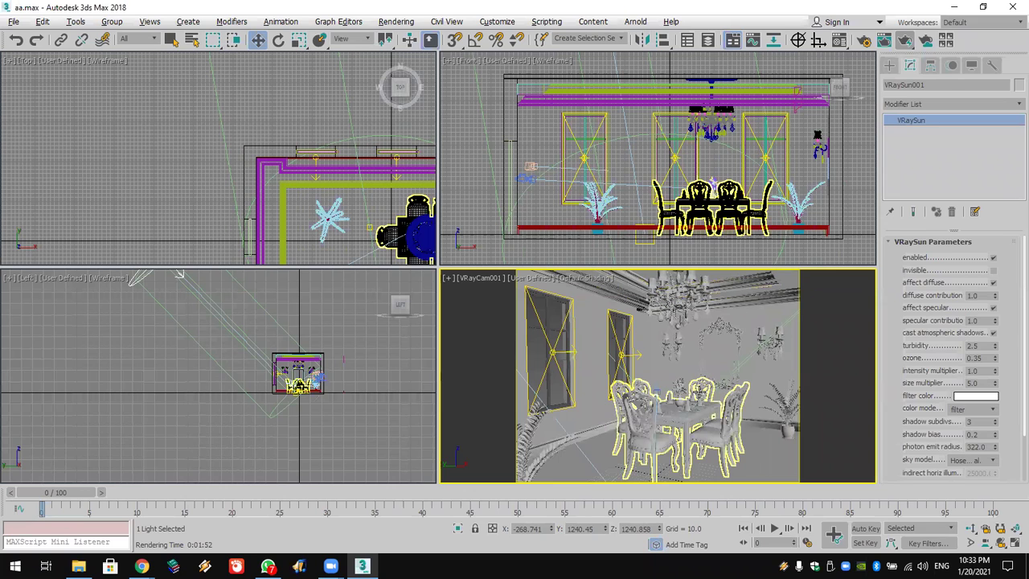
{"action": "left_click", "coordinate": [700, 390]}
{"action": "left_click", "coordinate": [1001, 542]}
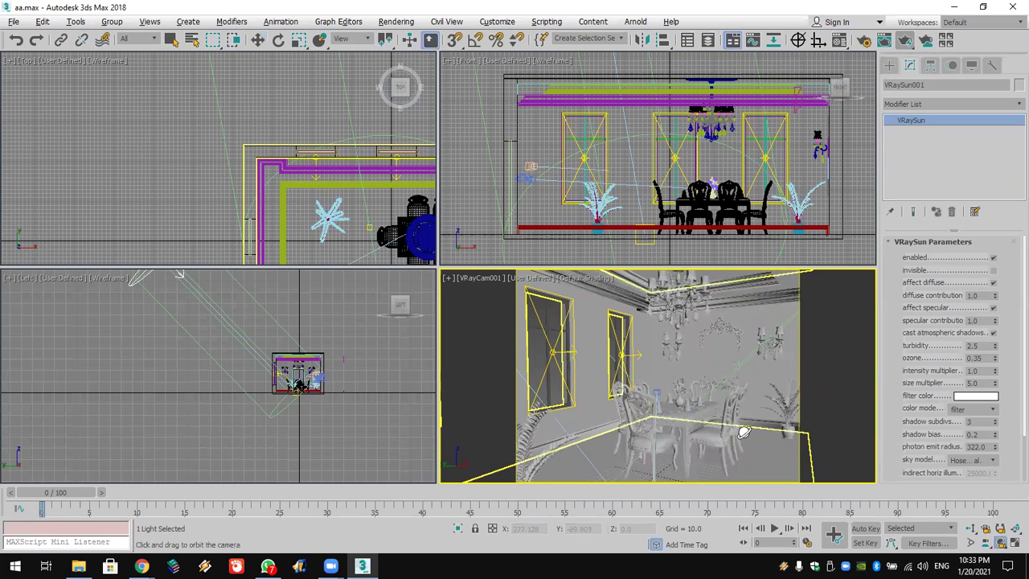
{"action": "left_click_drag", "start_coordinate": [653, 402], "coordinate": [654, 392]}
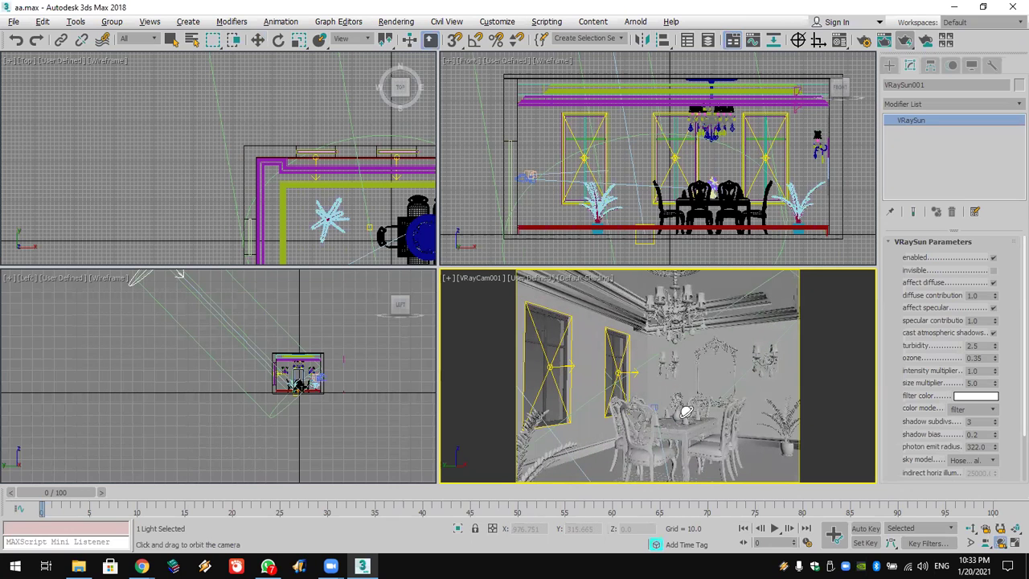
{"action": "middle_click_drag", "start_coordinate": [674, 402], "coordinate": [669, 397]}
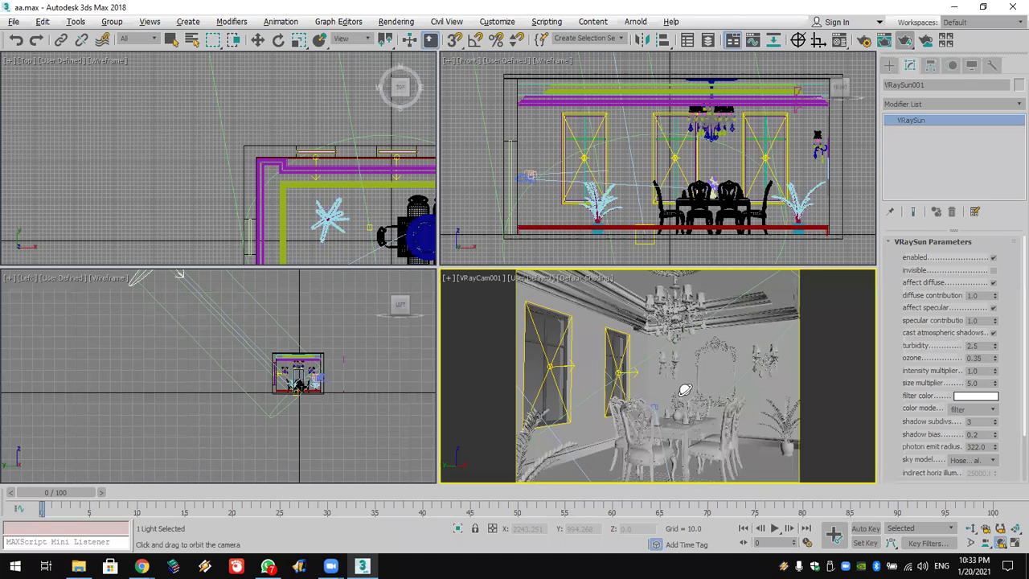
{"action": "left_click", "coordinate": [889, 67]}
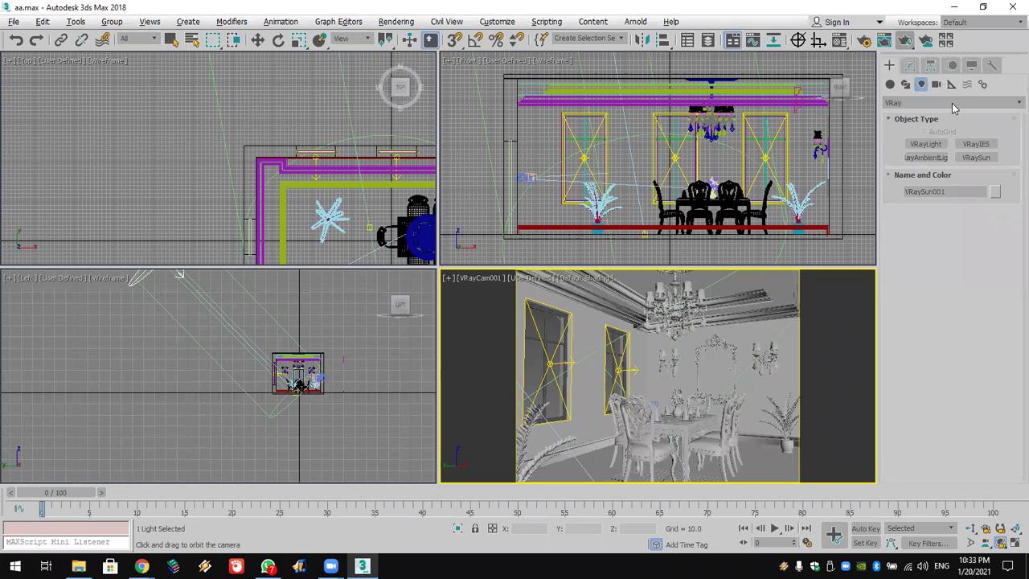
{"action": "middle_click_drag", "start_coordinate": [411, 196], "coordinate": [374, 157]}
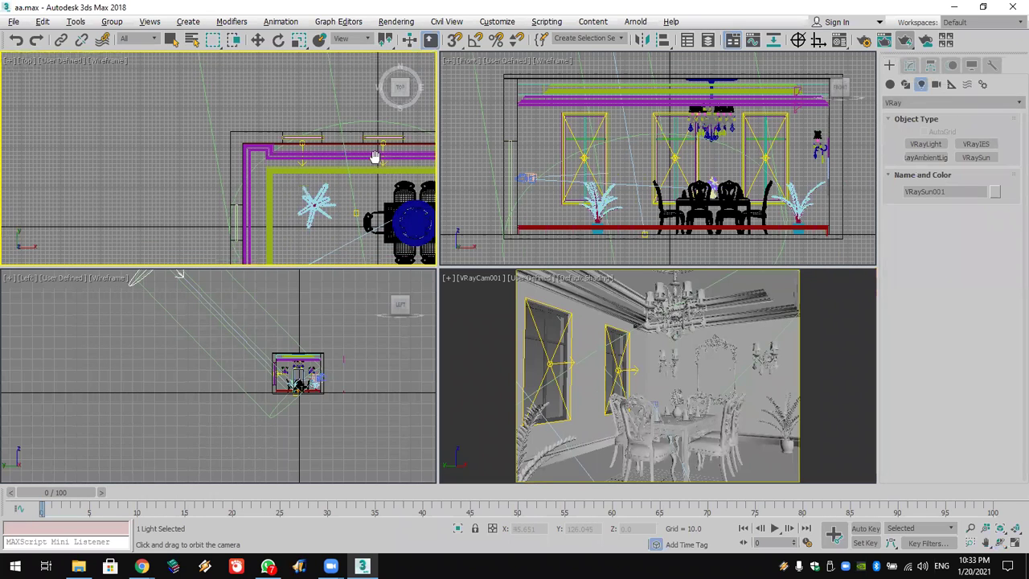
{"action": "middle_click_drag", "start_coordinate": [256, 132], "coordinate": [253, 129]}
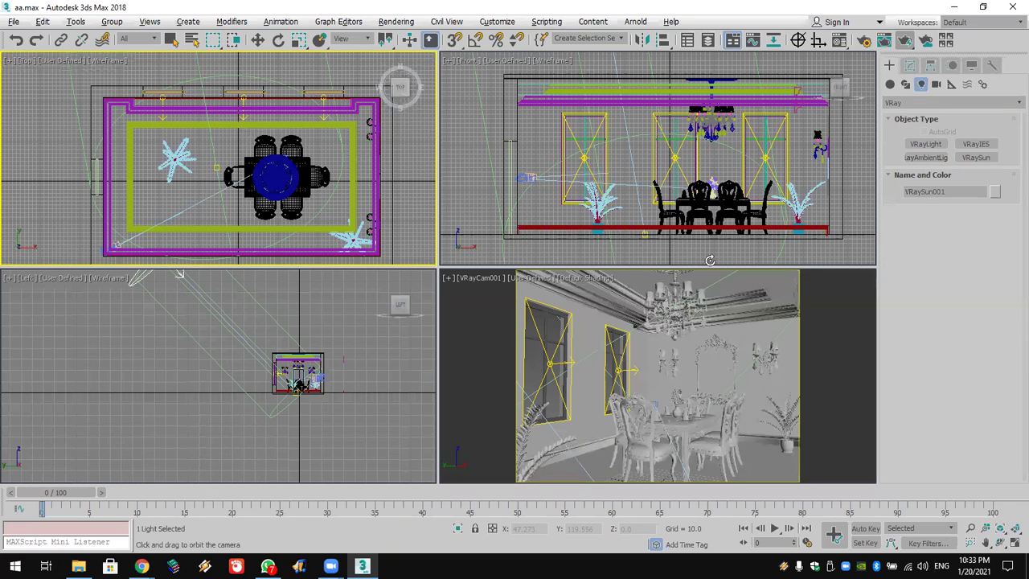
Step: Undo the camera orbit and reframe VRayCam001 with a wider field of view covering the chandelier, table and both plants
{"action": "left_click", "coordinate": [18, 43]}
{"action": "left_click", "coordinate": [17, 43]}
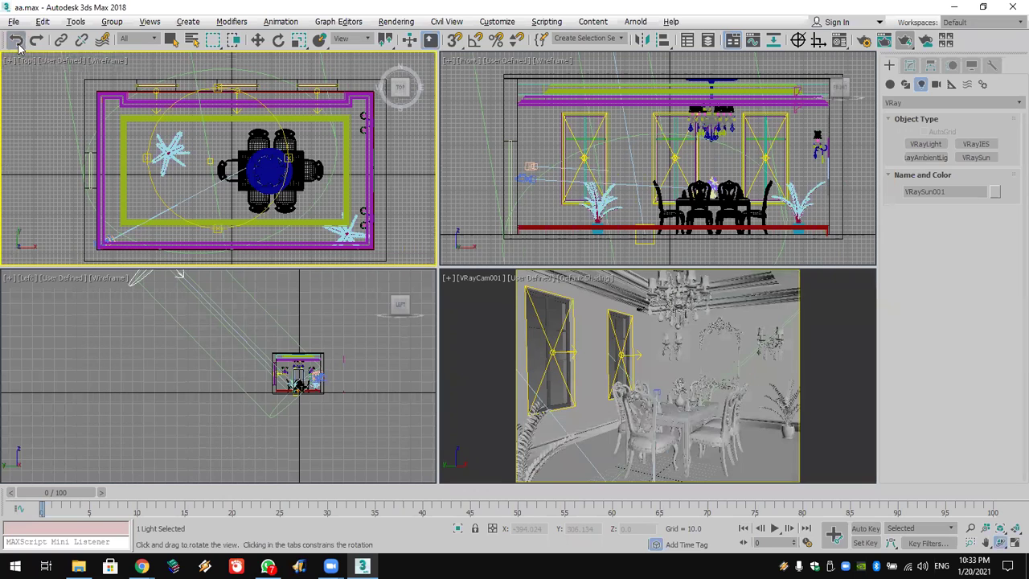
{"action": "left_click", "coordinate": [19, 45]}
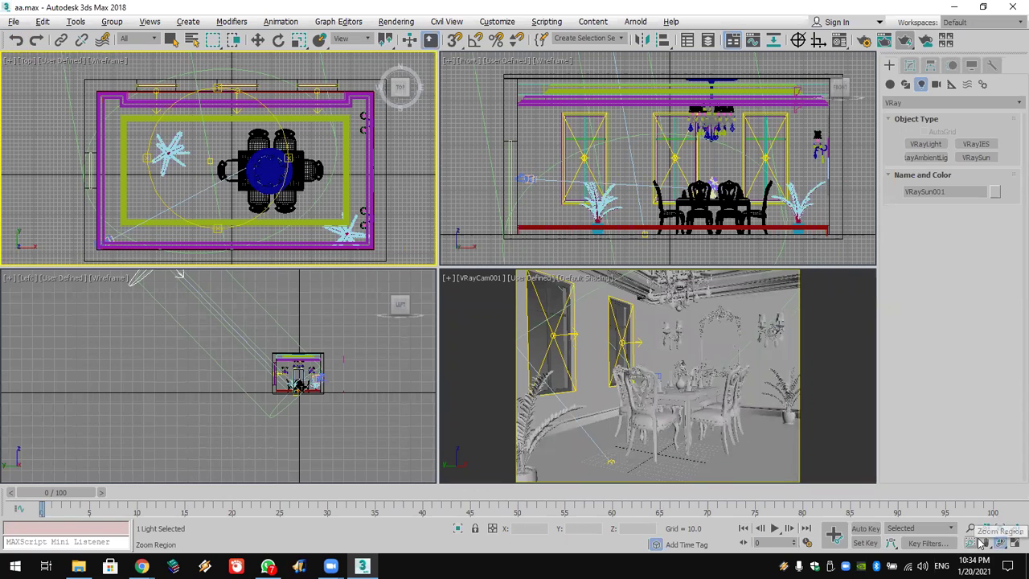
{"action": "right_click", "coordinate": [652, 353]}
{"action": "key", "text": "ctrl+z"}
{"action": "key", "text": "ctrl+z"}
{"action": "key", "text": "ctrl+z"}
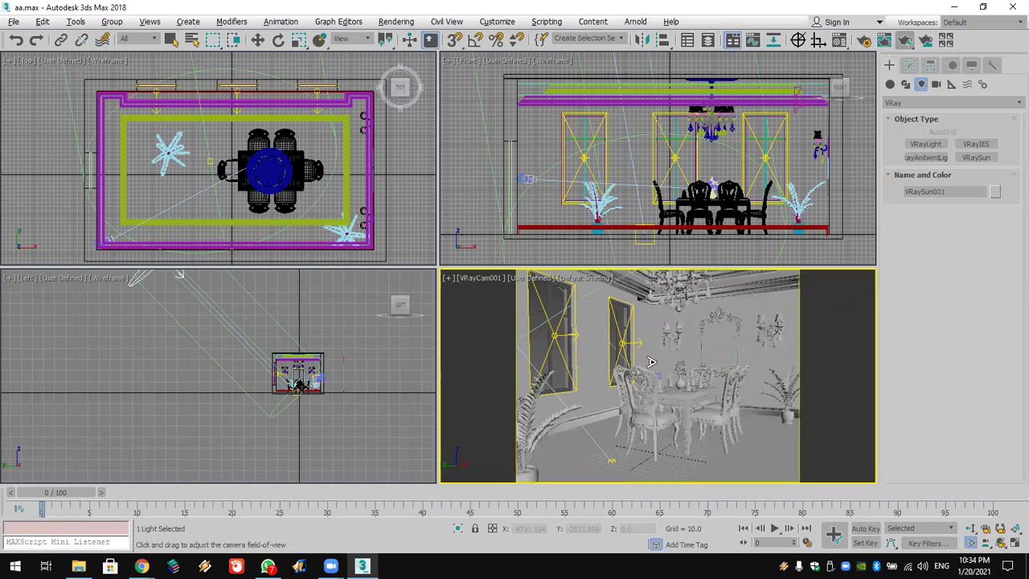
{"action": "key", "text": "ctrl+z"}
{"action": "key", "text": "ctrl+z"}
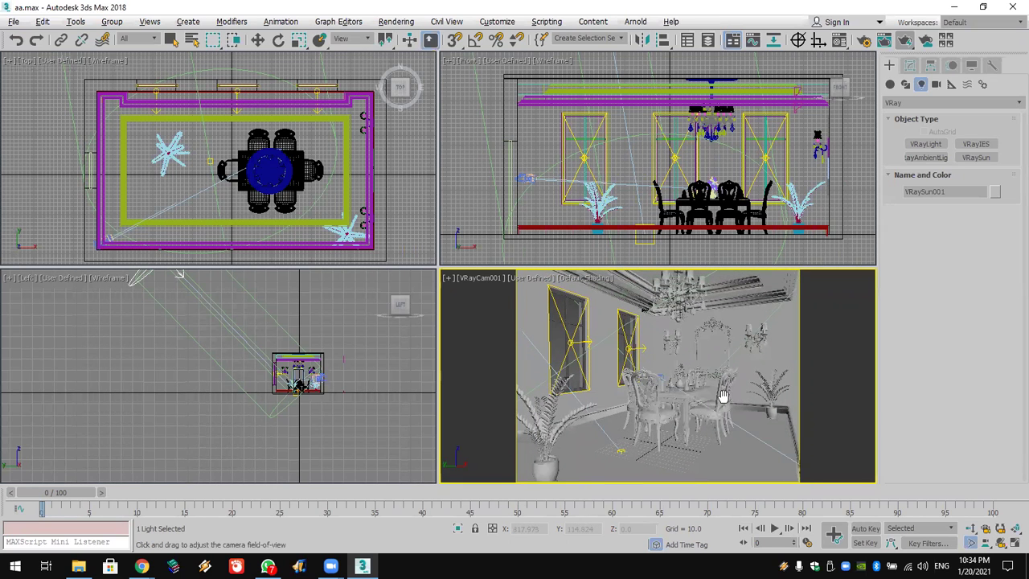
{"action": "right_click", "coordinate": [435, 193]}
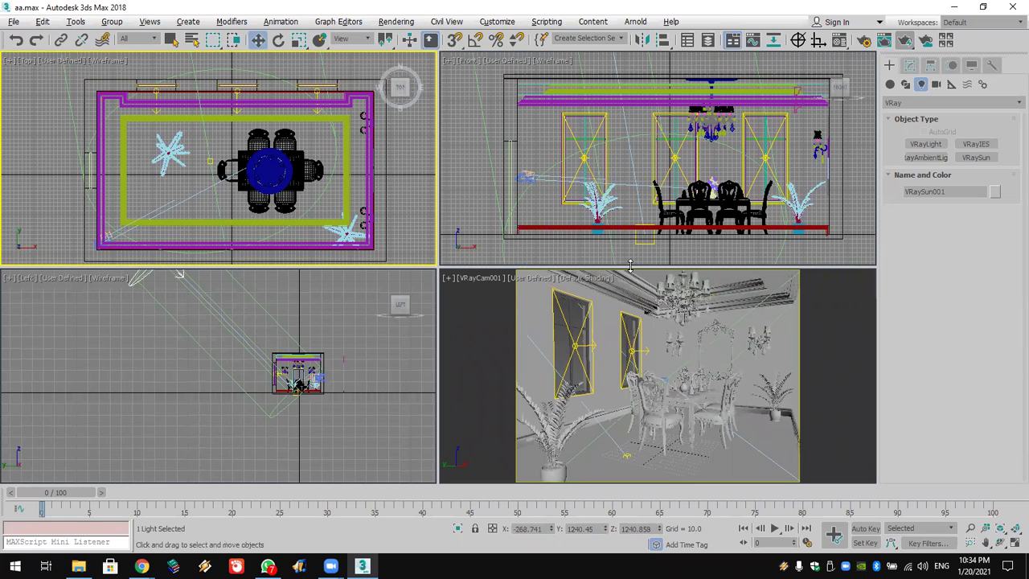
Step: Hide the ceiling slab box that covers the room
{"action": "right_click", "coordinate": [654, 275]}
{"action": "left_click", "coordinate": [654, 275]}
{"action": "right_click", "coordinate": [652, 272]}
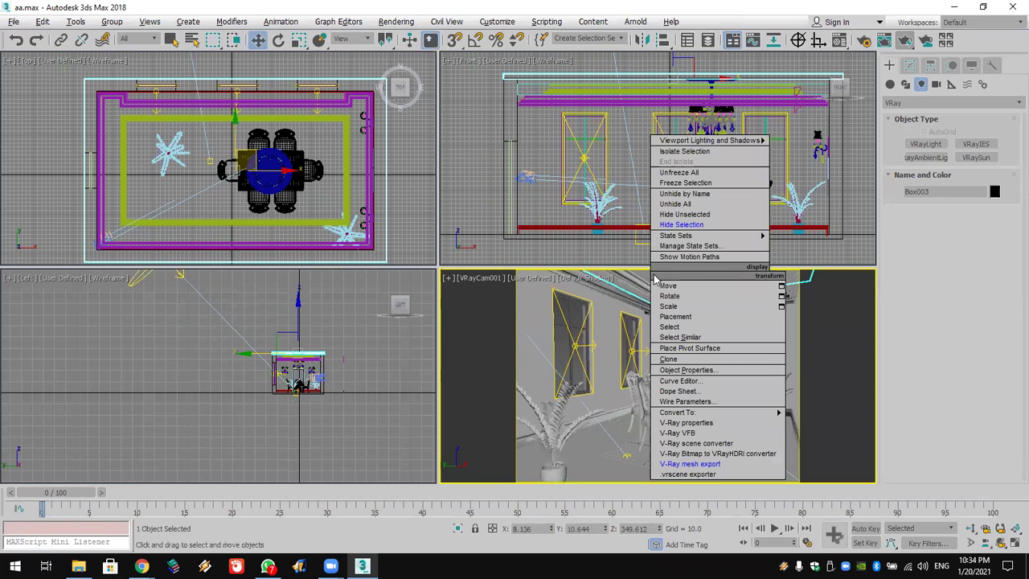
{"action": "left_click", "coordinate": [681, 225]}
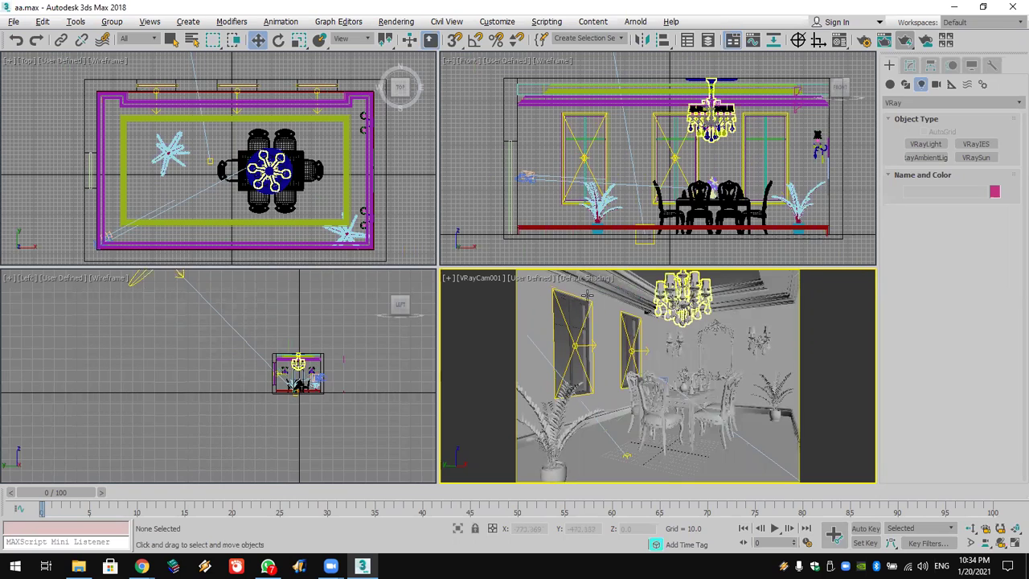
Step: Change the camera viewport to Perspective, fit the whole scene and orbit to look down into the open-topped room
{"action": "left_click", "coordinate": [485, 278]}
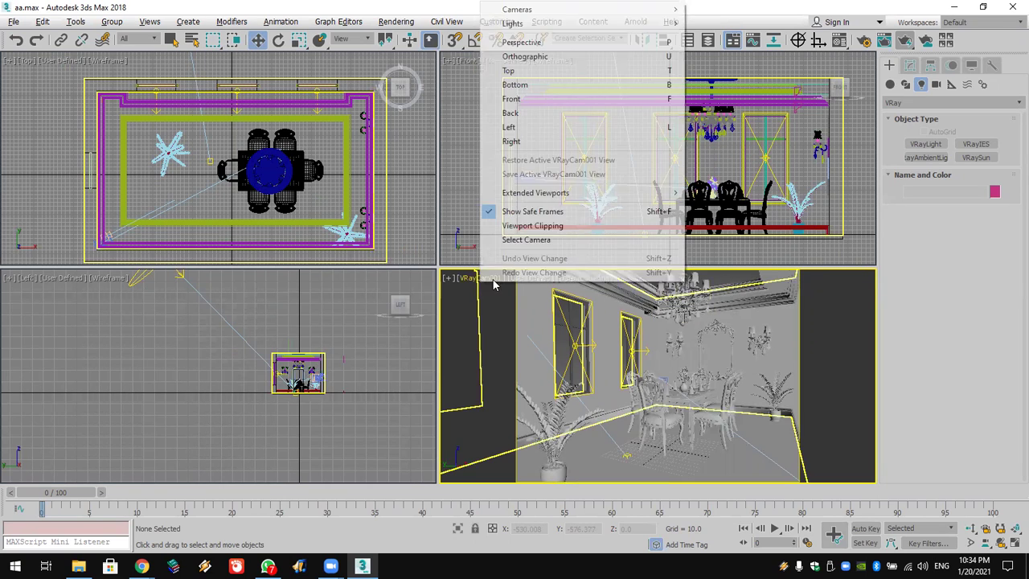
{"action": "left_click", "coordinate": [558, 42]}
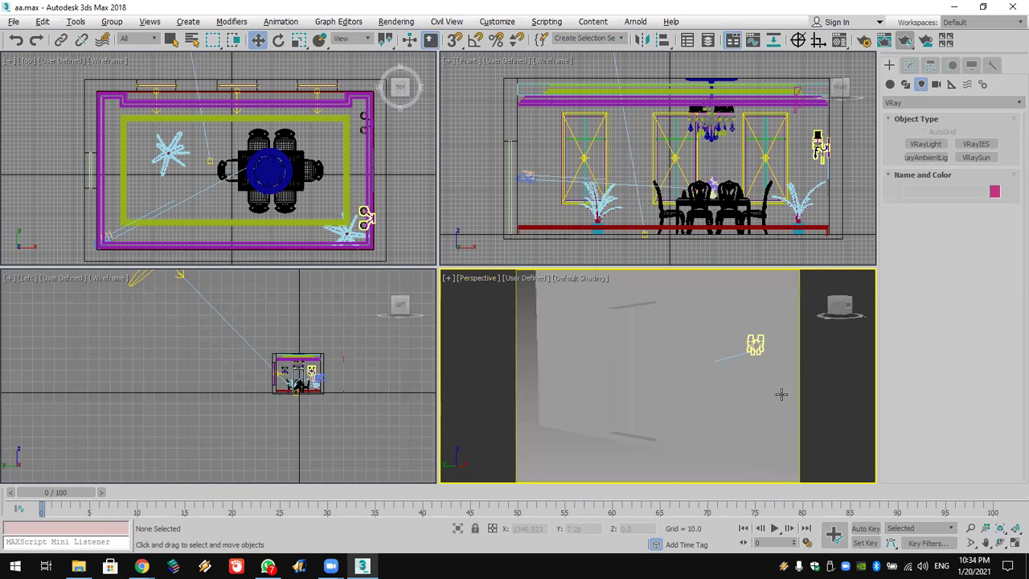
{"action": "left_click", "coordinate": [1014, 529]}
{"action": "left_click", "coordinate": [1000, 543]}
{"action": "mouse_move", "coordinate": [690, 396]}
{"action": "left_mouse_down"}
{"action": "mouse_move", "coordinate": [709, 421]}
{"action": "mouse_move", "coordinate": [674, 436]}
{"action": "mouse_move", "coordinate": [675, 412]}
{"action": "mouse_move", "coordinate": [690, 414]}
{"action": "left_mouse_up"}
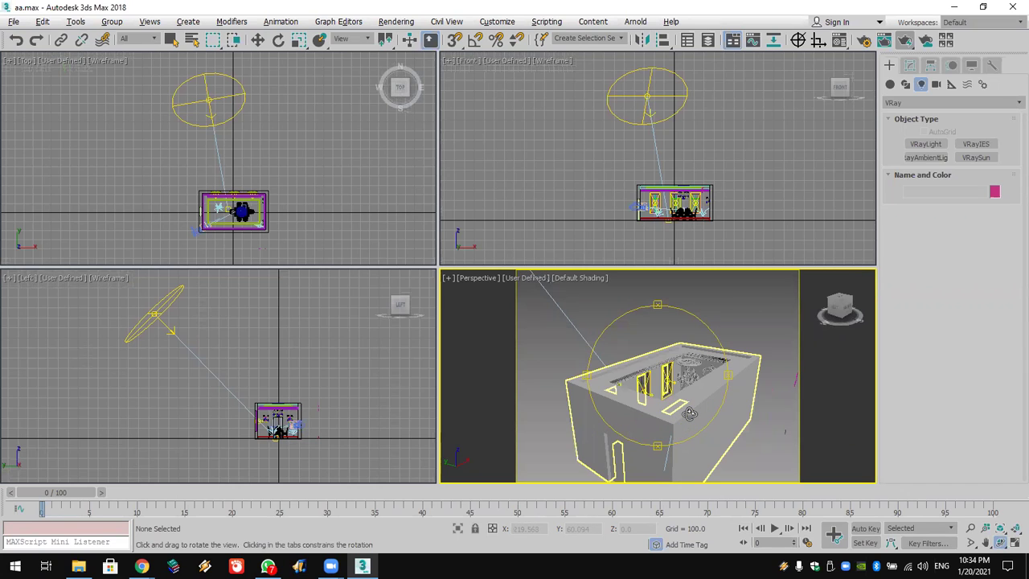
Step: Move the VRaySun lower and farther out in the Left view, to about Y 1726 and Z 323
{"action": "right_click", "coordinate": [193, 321]}
{"action": "left_click", "coordinate": [157, 319]}
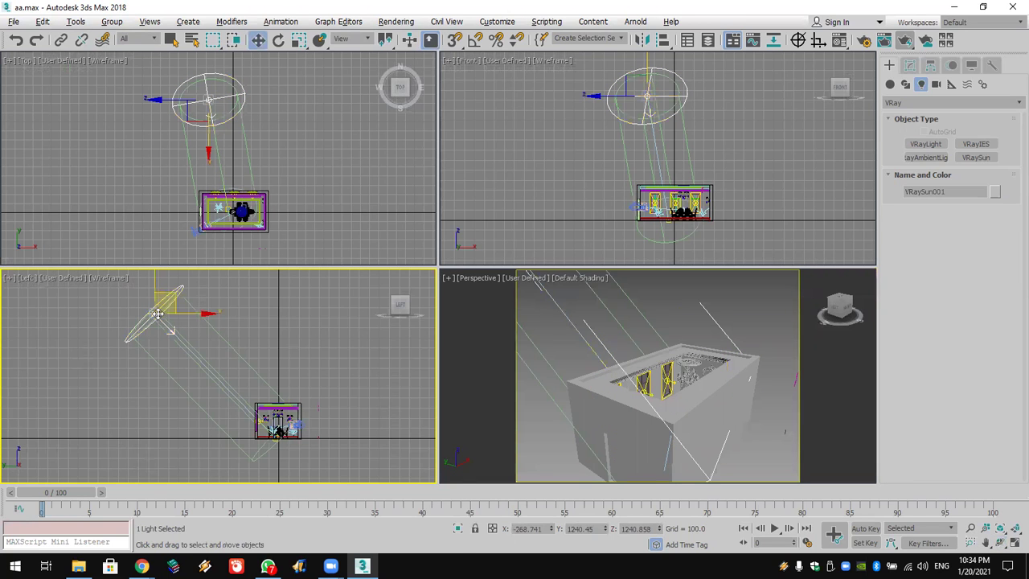
{"action": "left_click_drag", "start_coordinate": [158, 321], "coordinate": [125, 389]}
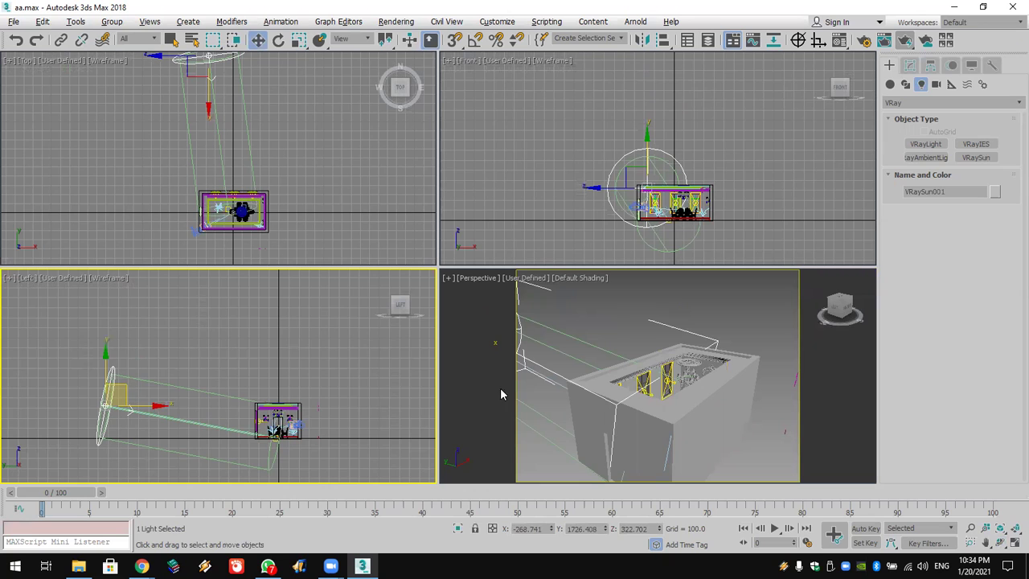
Step: Draw a spline rectangle about 276 long and 570 wide in the Top view, along the ceiling's inner cornice opening
{"action": "middle_click_drag", "start_coordinate": [258, 217], "coordinate": [277, 172]}
{"action": "scroll", "coordinate": [282, 168], "scroll_direction": "up", "scroll_amount": 5}
{"action": "scroll", "coordinate": [288, 165], "scroll_direction": "down", "scroll_amount": 3}
{"action": "scroll", "coordinate": [294, 176], "scroll_direction": "up", "scroll_amount": 6}
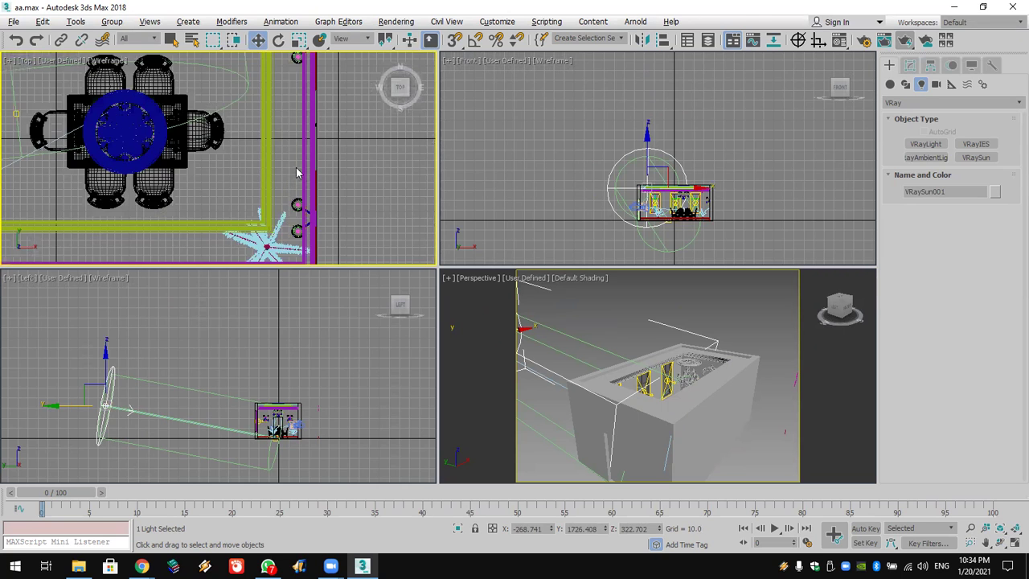
{"action": "scroll", "coordinate": [296, 169], "scroll_direction": "down", "scroll_amount": 6}
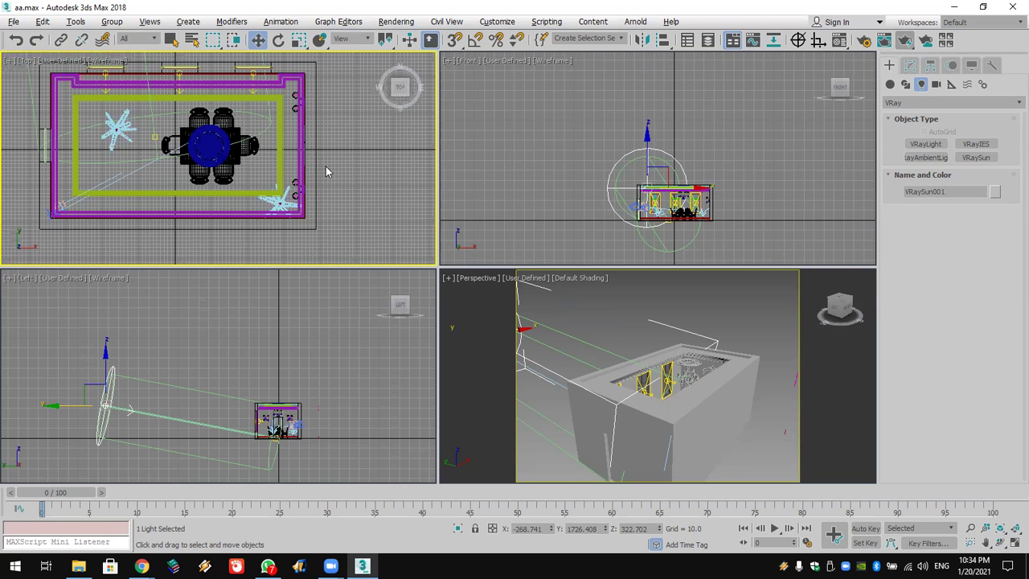
{"action": "left_click", "coordinate": [905, 84]}
{"action": "left_click", "coordinate": [971, 155]}
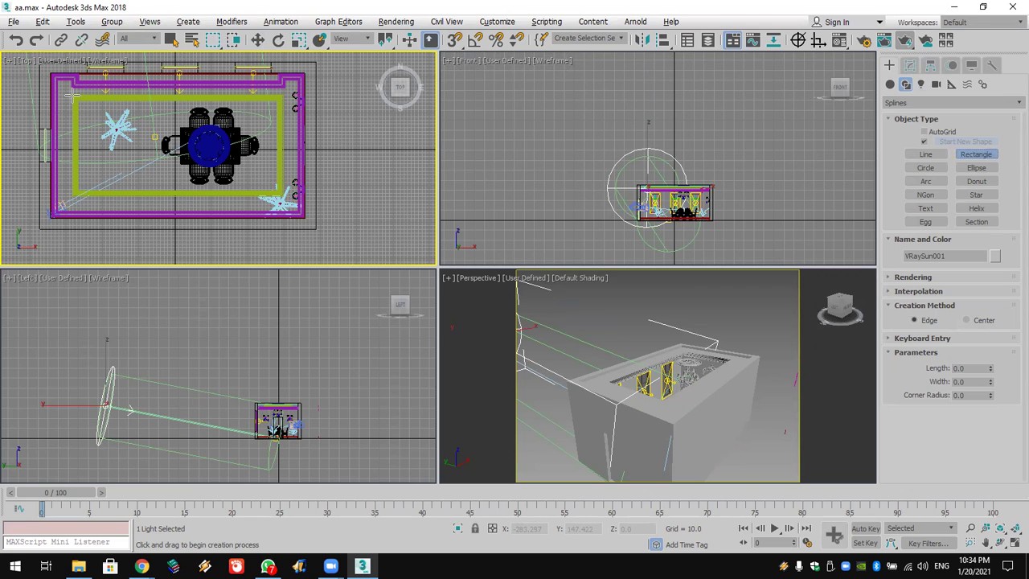
{"action": "left_click_drag", "start_coordinate": [73, 95], "coordinate": [278, 195]}
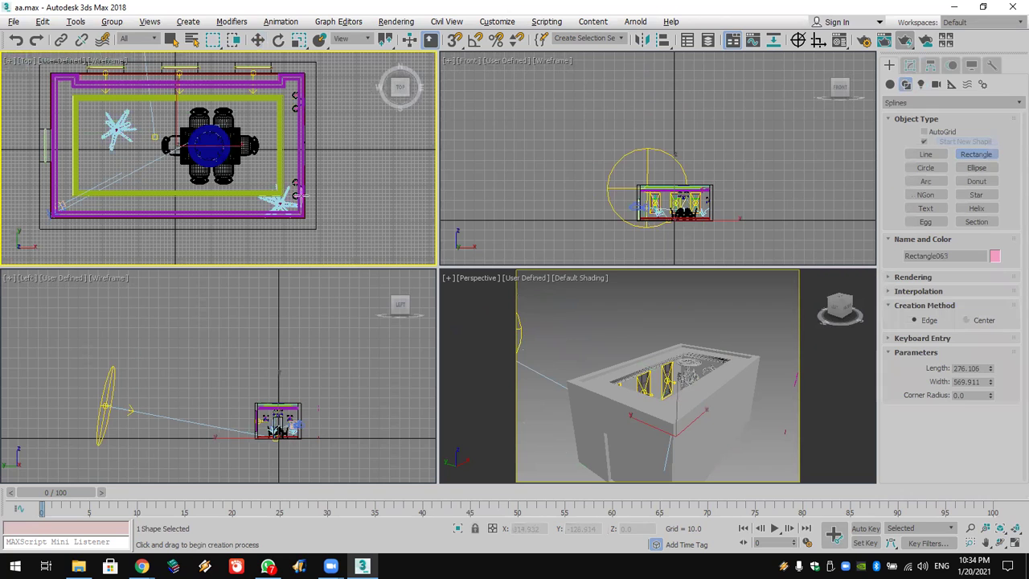
Step: Raise the new rectangle vertically in the Front view to just above the ceiling cornice, at a height of about 358
{"action": "middle_click", "coordinate": [641, 229]}
{"action": "middle_click_drag", "start_coordinate": [682, 220], "coordinate": [679, 201]}
{"action": "scroll", "coordinate": [679, 201], "scroll_direction": "up", "scroll_amount": 5}
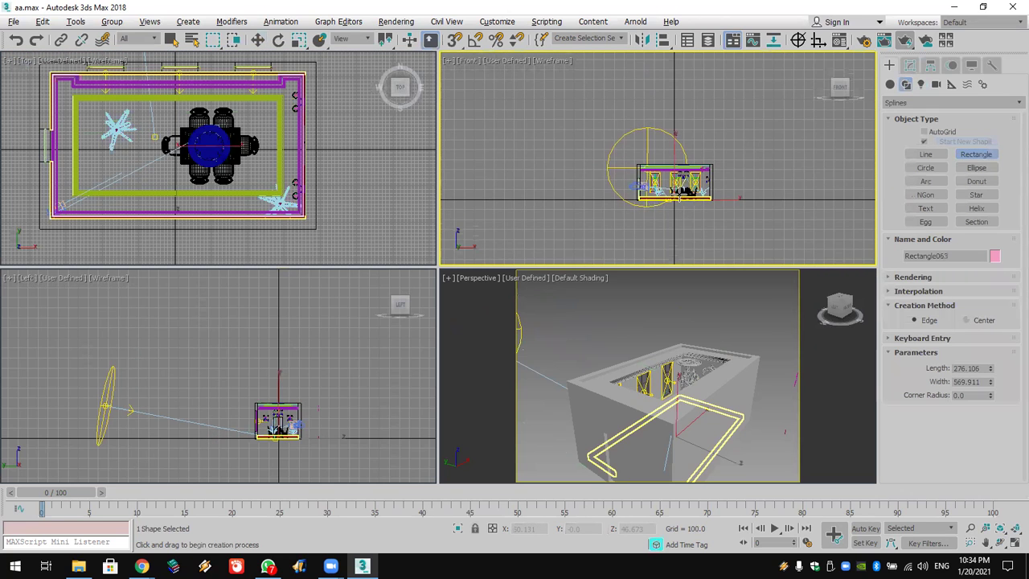
{"action": "key", "text": "ctrl+z"}
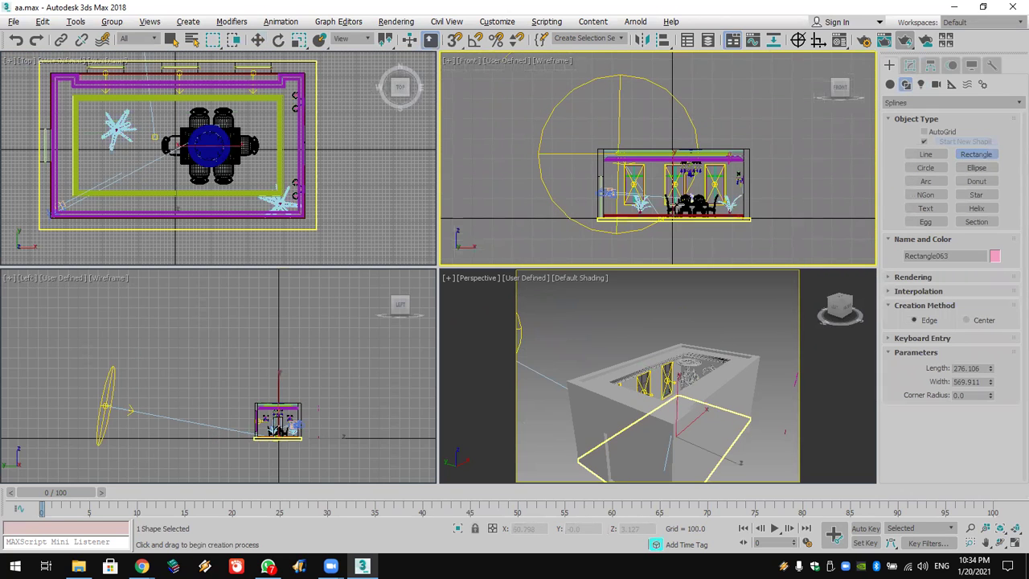
{"action": "left_click", "coordinate": [258, 40]}
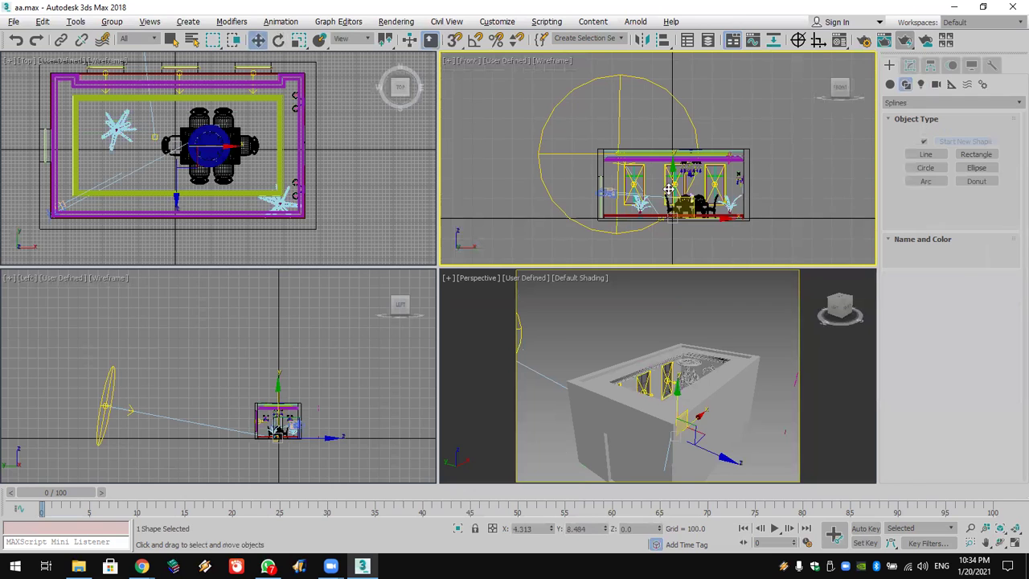
{"action": "left_click_drag", "start_coordinate": [676, 143], "coordinate": [672, 107]}
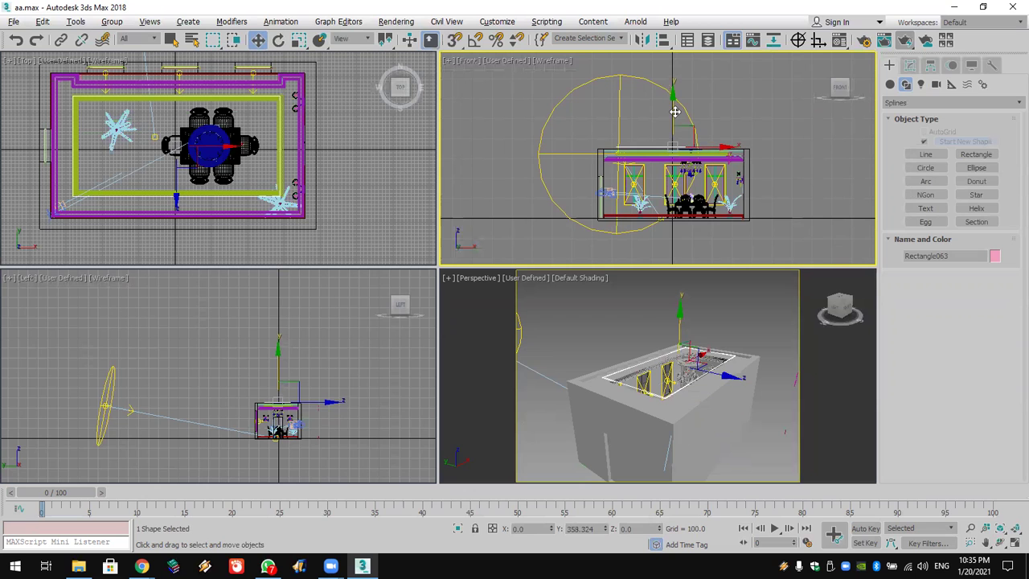
Step: Maximize the Front view and hide the Lights and Cameras categories to clear the view around the rectangle
{"action": "left_click", "coordinate": [1015, 541]}
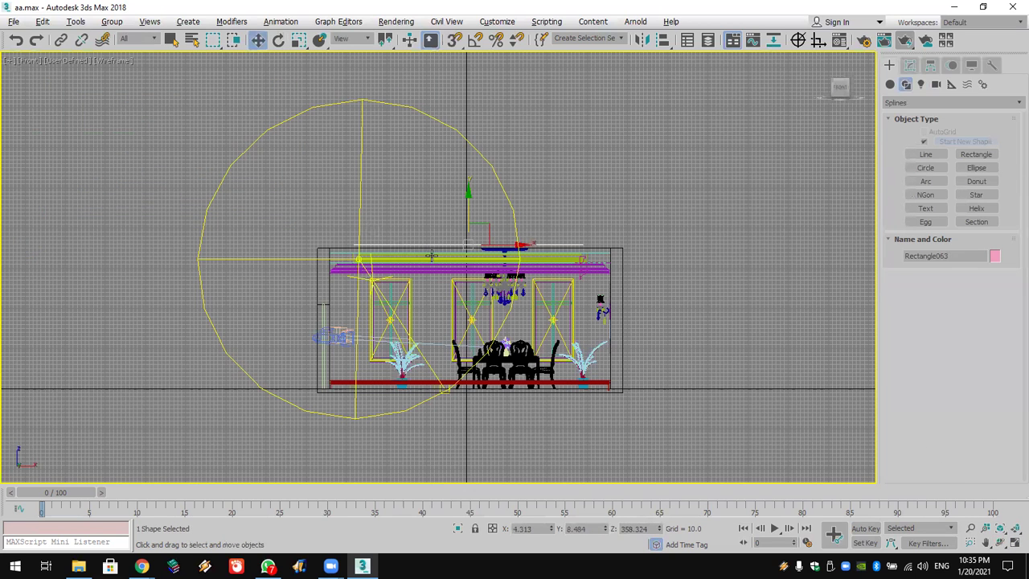
{"action": "middle_click_drag", "start_coordinate": [402, 233], "coordinate": [374, 215]}
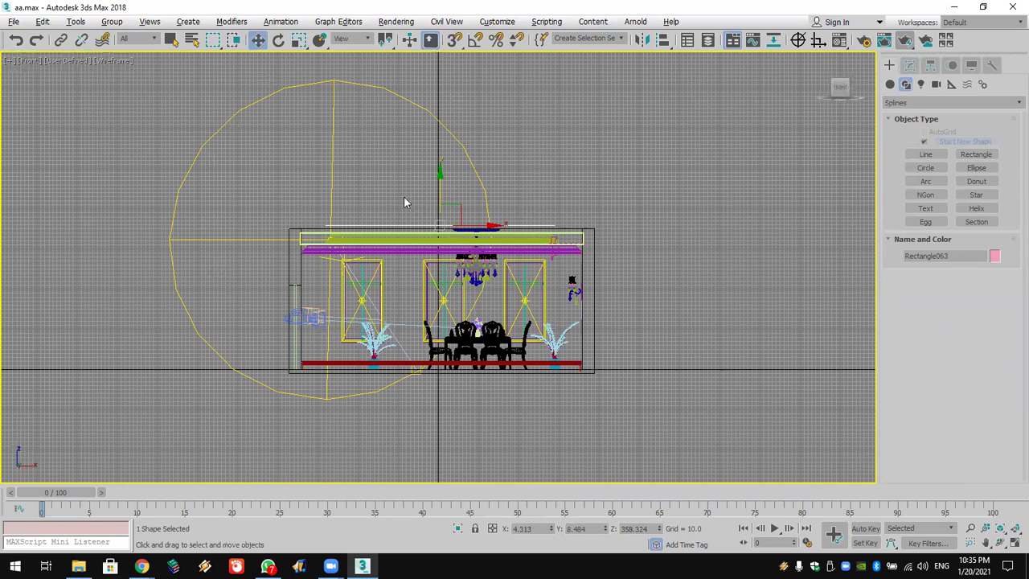
{"action": "key", "text": "ctrl+z"}
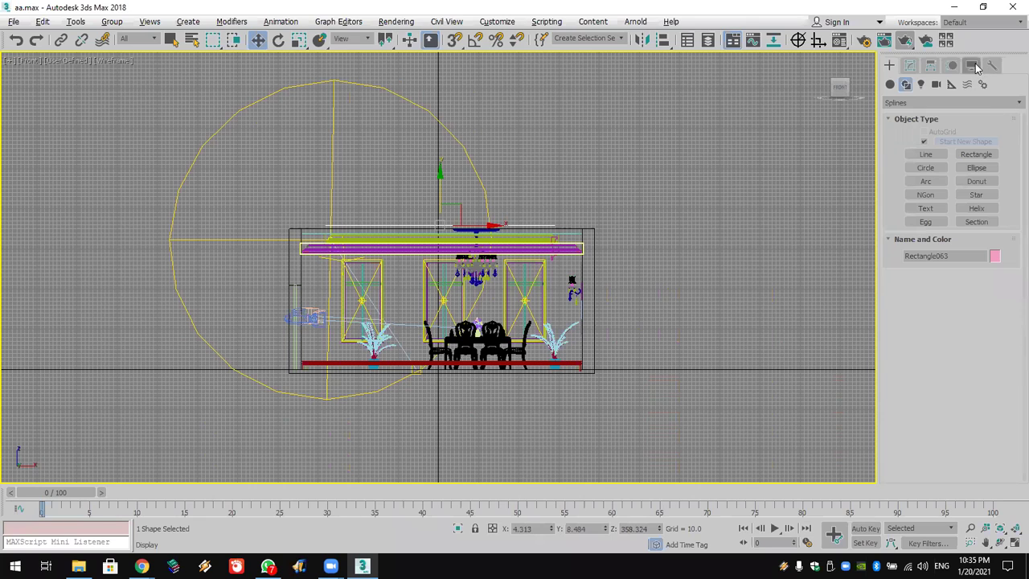
{"action": "left_click", "coordinate": [974, 64]}
{"action": "left_click", "coordinate": [909, 219]}
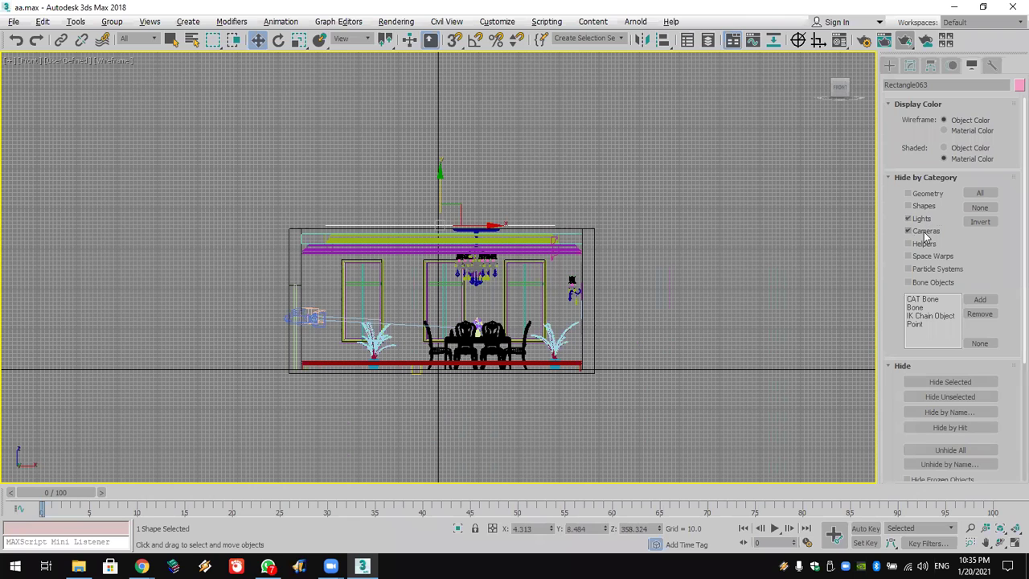
{"action": "middle_click_drag", "start_coordinate": [585, 325], "coordinate": [550, 289]}
{"action": "scroll", "coordinate": [535, 287], "scroll_direction": "up", "scroll_amount": 3}
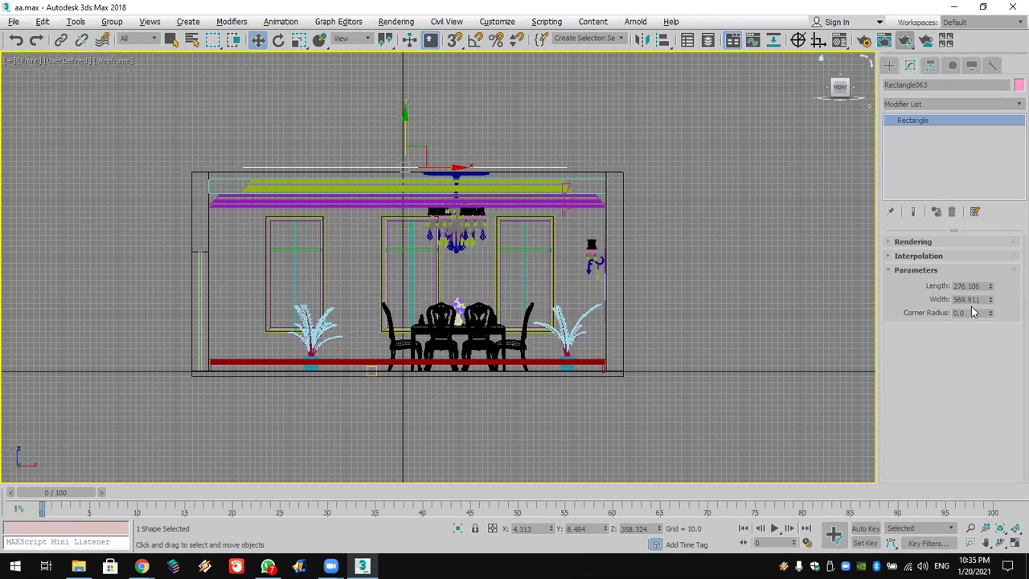
Step: Make the rectangle spline renderable in both renderer and viewport, with a radial thickness of about 2.49
{"action": "left_click", "coordinate": [956, 241]}
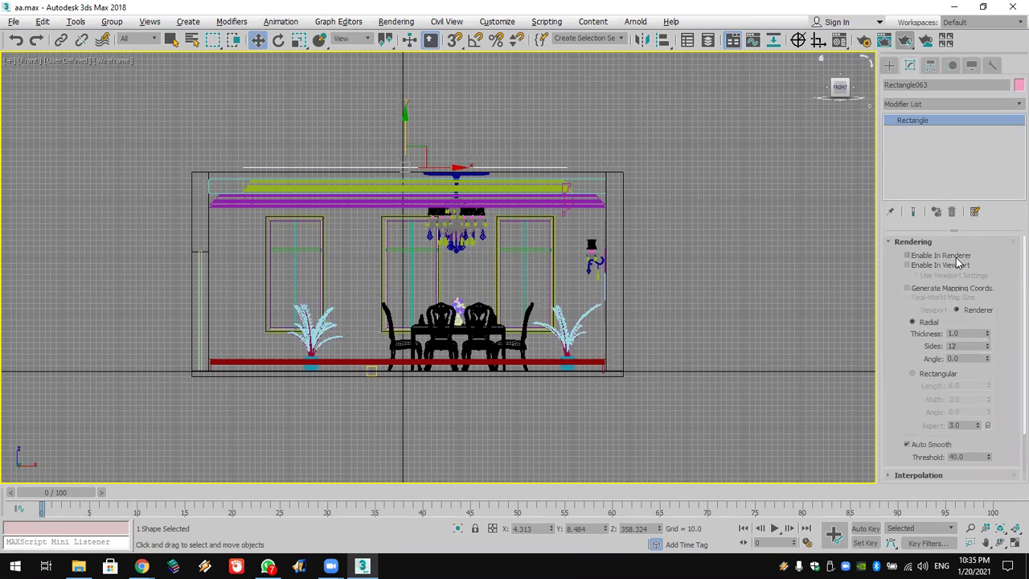
{"action": "left_click", "coordinate": [956, 265]}
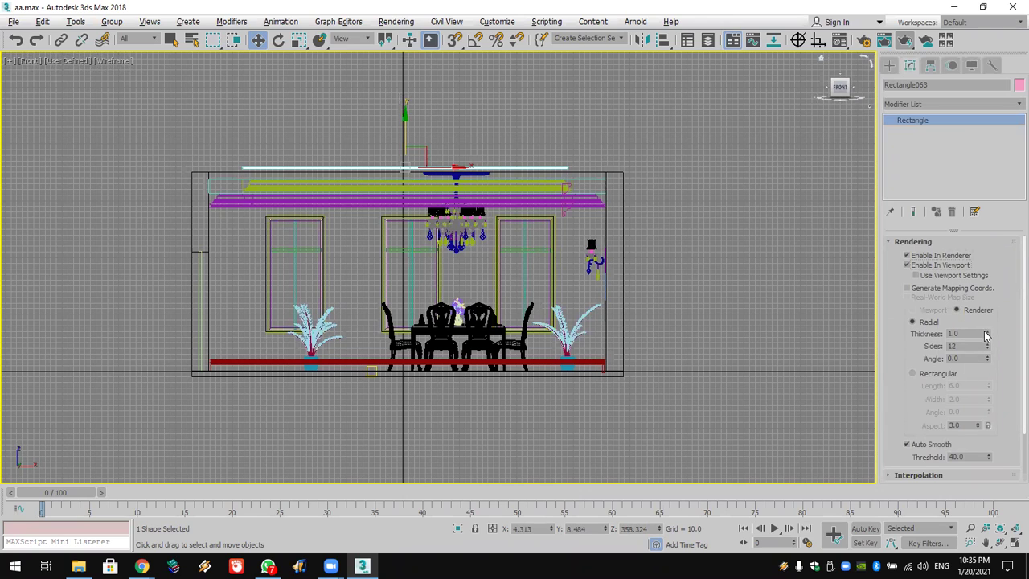
{"action": "left_click_drag", "start_coordinate": [989, 325], "coordinate": [1012, 236]}
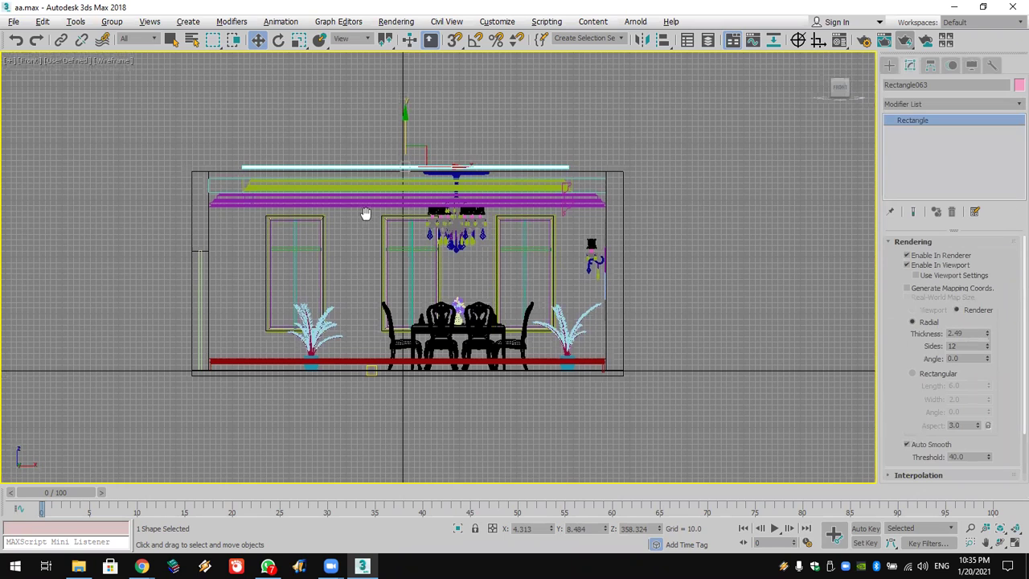
Step: Lower the rectangle in the Front view to a height of about 339.5, just above the upper cornice, and restore the four-viewport layout
{"action": "middle_click_drag", "start_coordinate": [384, 222], "coordinate": [387, 214]}
{"action": "scroll", "coordinate": [418, 198], "scroll_direction": "up", "scroll_amount": 5}
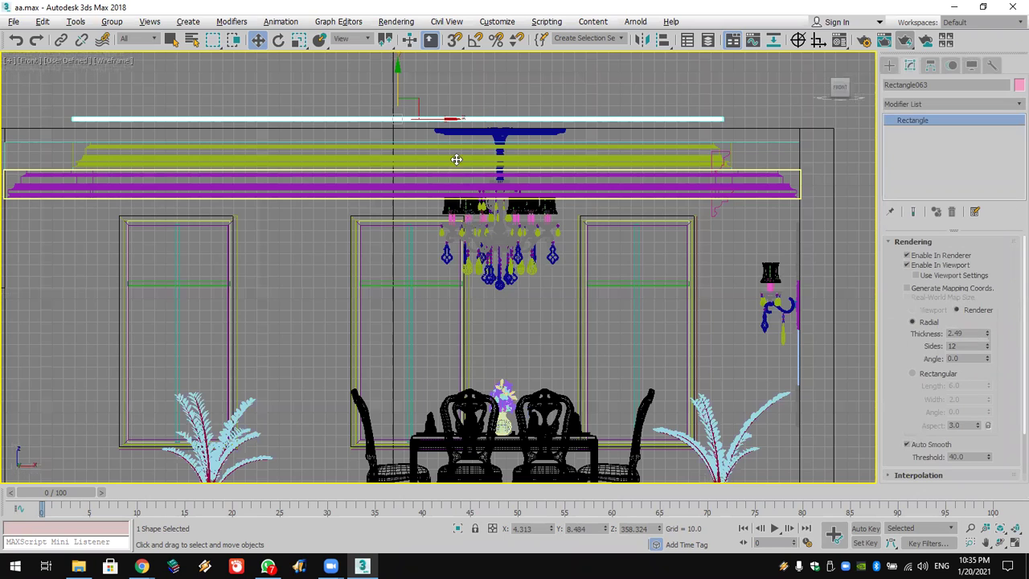
{"action": "middle_click_drag", "start_coordinate": [431, 140], "coordinate": [463, 182]}
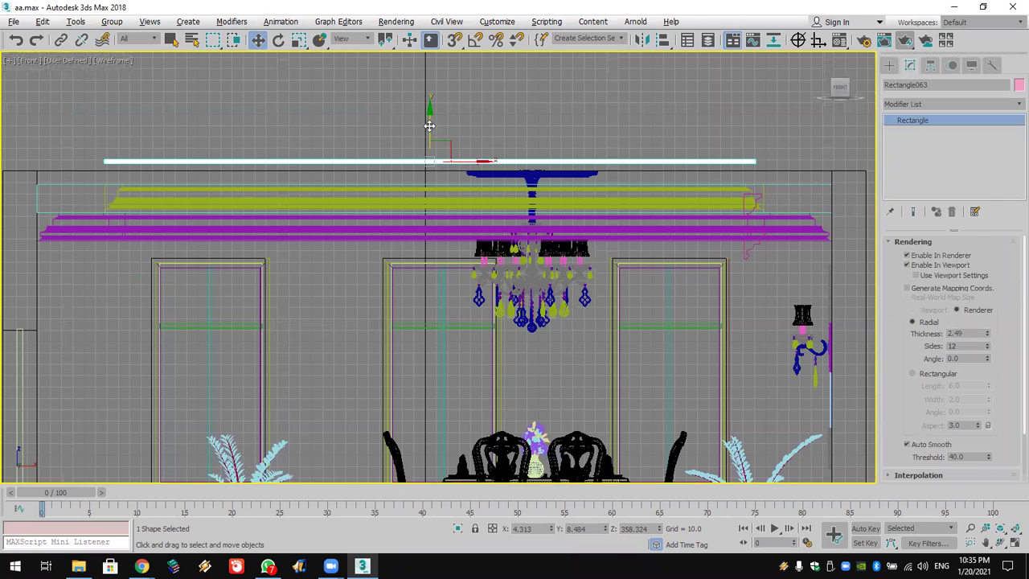
{"action": "left_click_drag", "start_coordinate": [430, 124], "coordinate": [434, 150]}
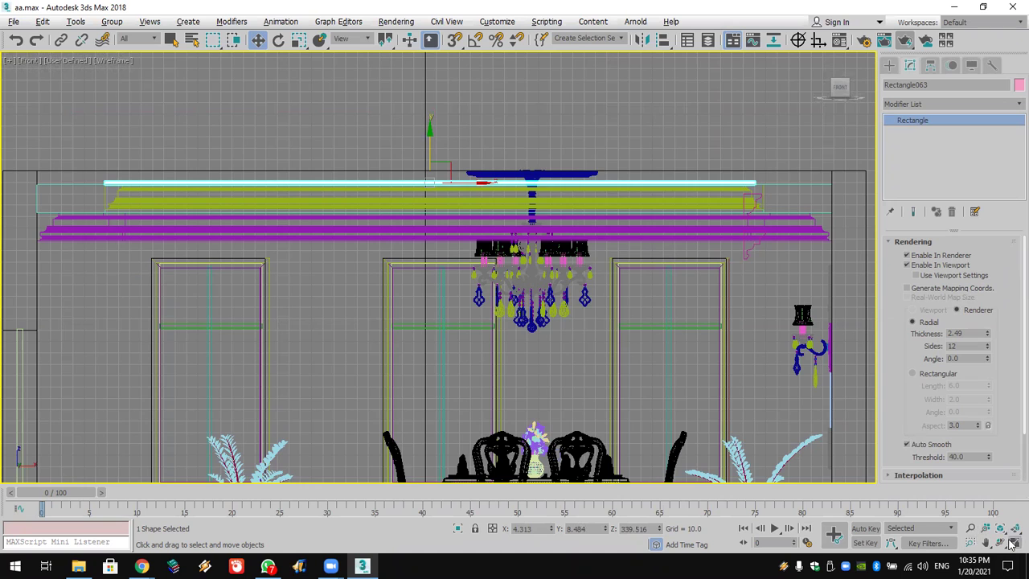
{"action": "key", "text": "alt+w"}
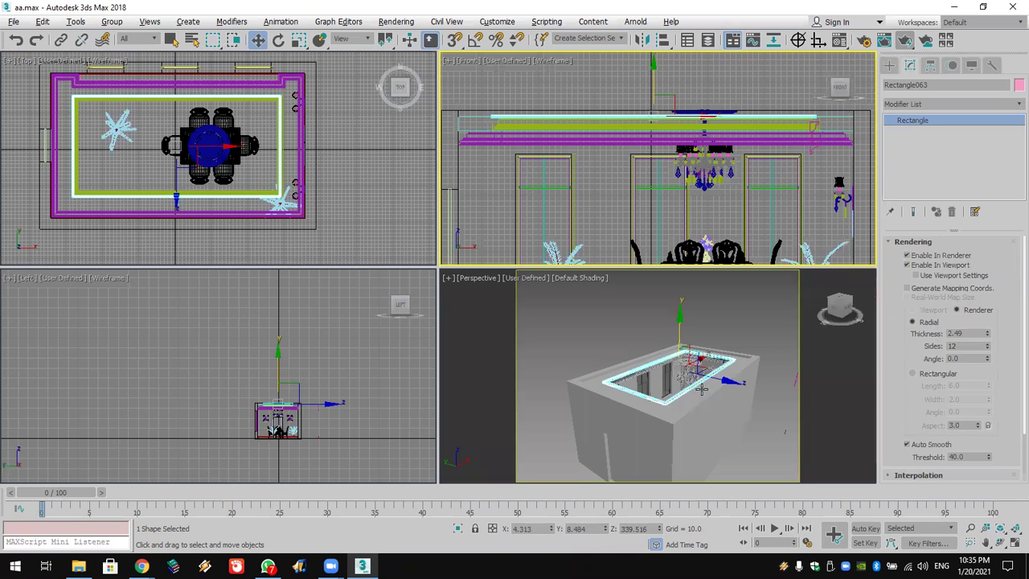
Step: Reduce the rectangle to about 260 long and 553 wide, and increase its radial thickness to about 4.66
{"action": "right_click", "coordinate": [698, 390]}
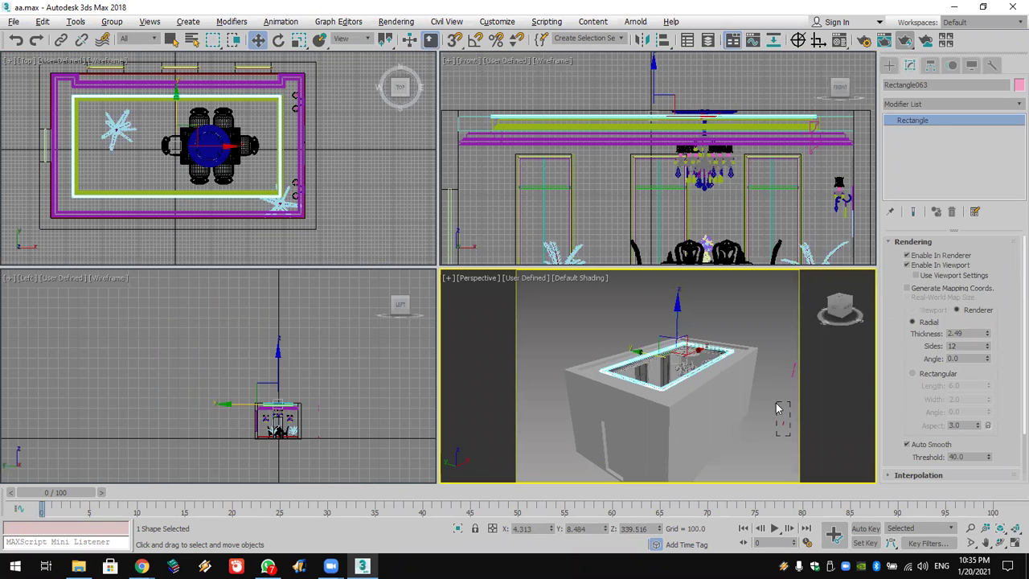
{"action": "left_click_drag", "start_coordinate": [778, 409], "coordinate": [777, 406]}
{"action": "key", "text": "ctrl+w"}
{"action": "scroll", "coordinate": [771, 408], "scroll_direction": "up", "scroll_amount": 2}
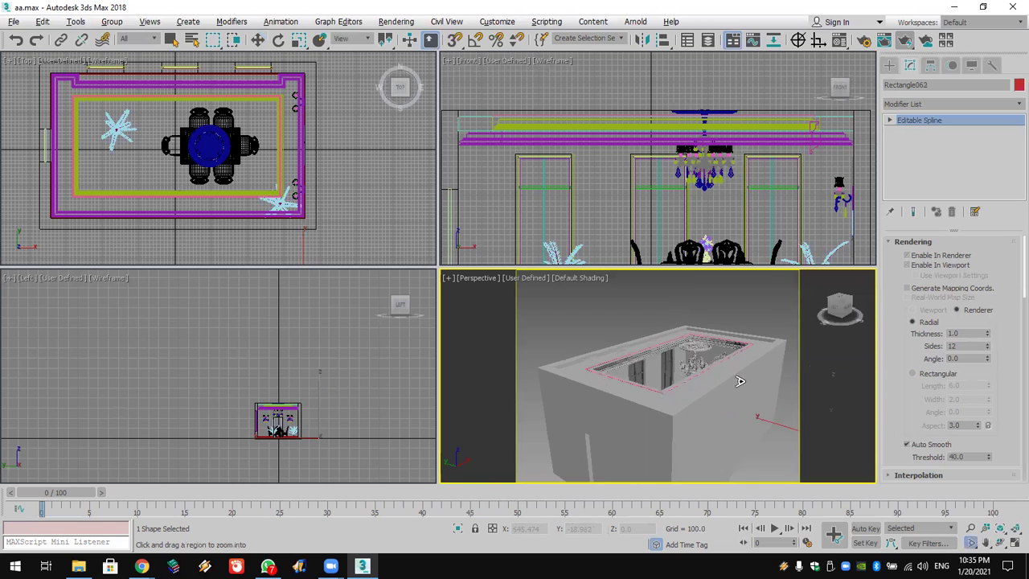
{"action": "scroll", "coordinate": [740, 381], "scroll_direction": "up", "scroll_amount": 5}
{"action": "key", "text": "w"}
{"action": "left_click", "coordinate": [731, 383]}
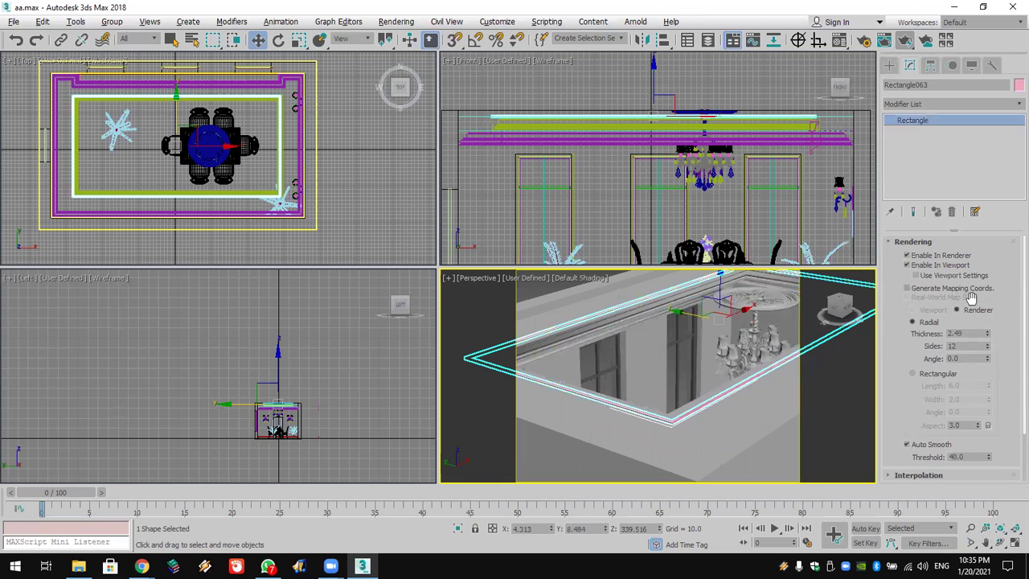
{"action": "scroll", "coordinate": [920, 385], "scroll_direction": "down", "scroll_amount": 3}
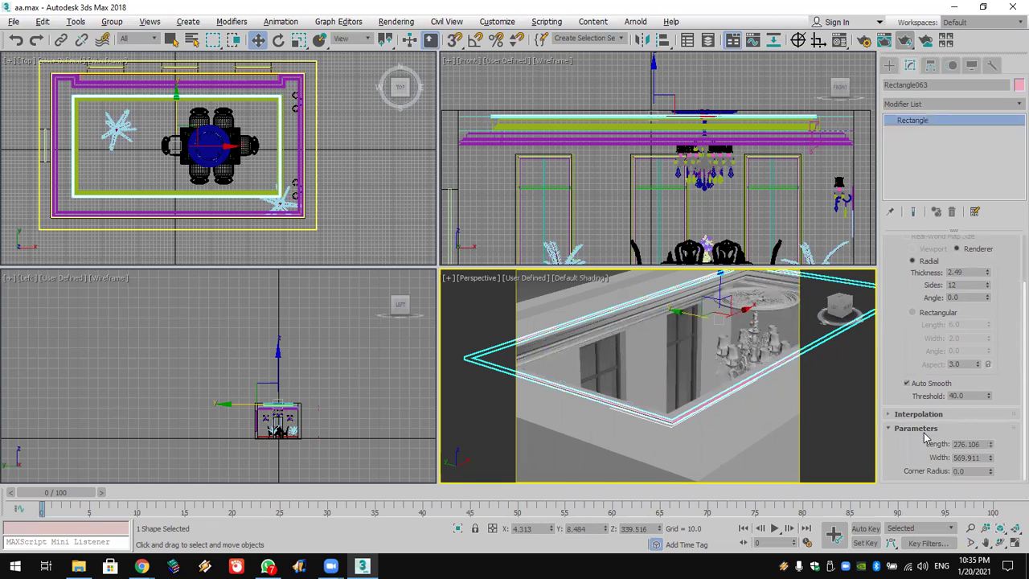
{"action": "left_click", "coordinate": [990, 447]}
{"action": "left_click_drag", "start_coordinate": [990, 448], "coordinate": [994, 464]}
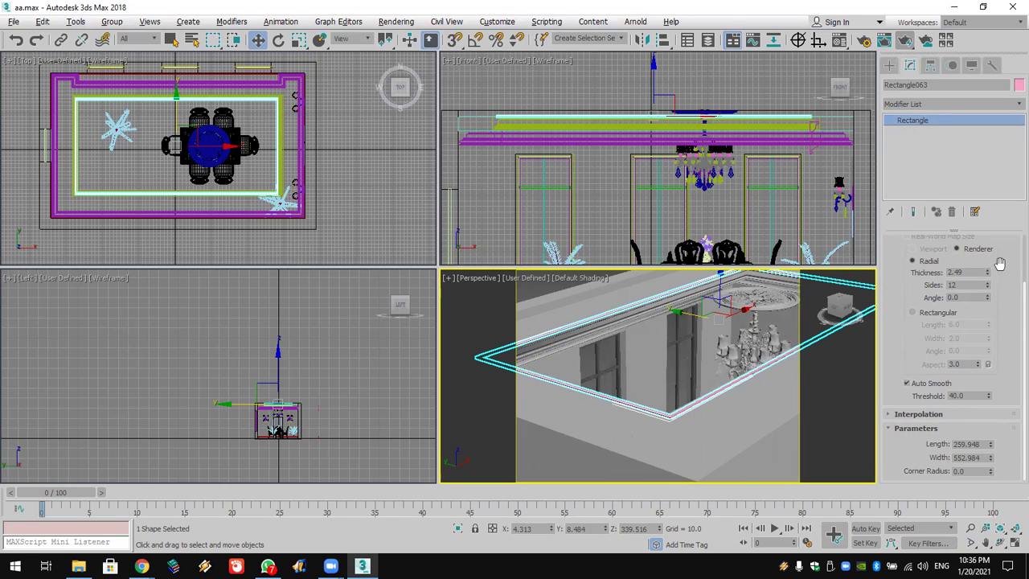
{"action": "left_click_drag", "start_coordinate": [990, 277], "coordinate": [1001, 222]}
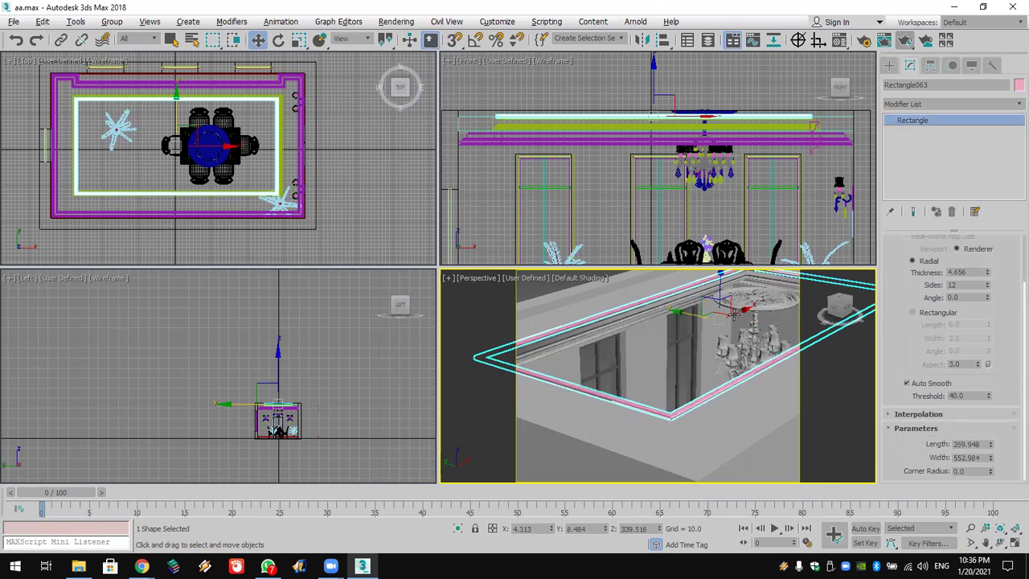
Step: Switch the Perspective viewport to the VRayCam001 camera view
{"action": "left_click", "coordinate": [488, 278]}
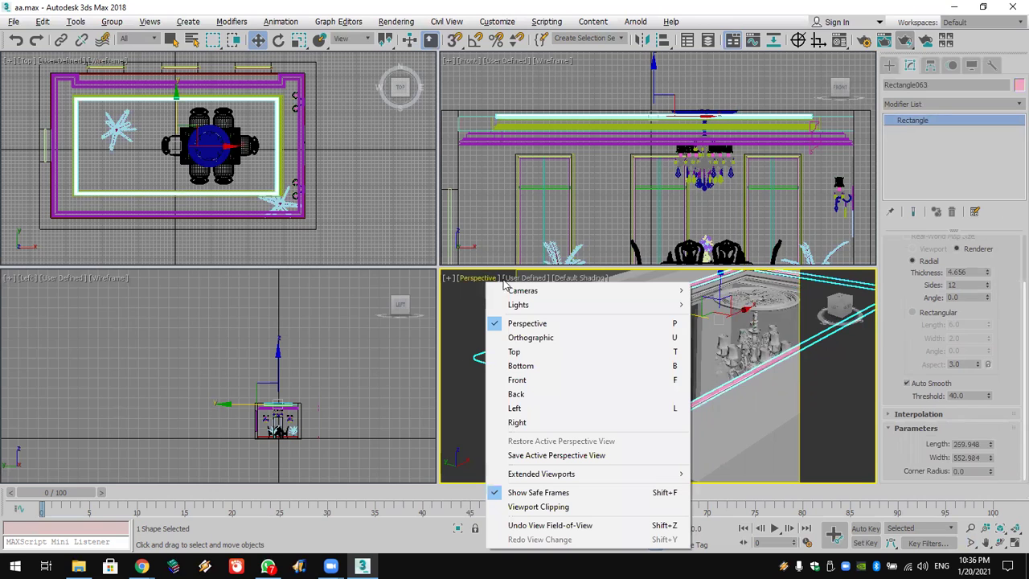
{"action": "mouse_move", "coordinate": [523, 291]}
{"action": "left_click", "coordinate": [716, 305]}
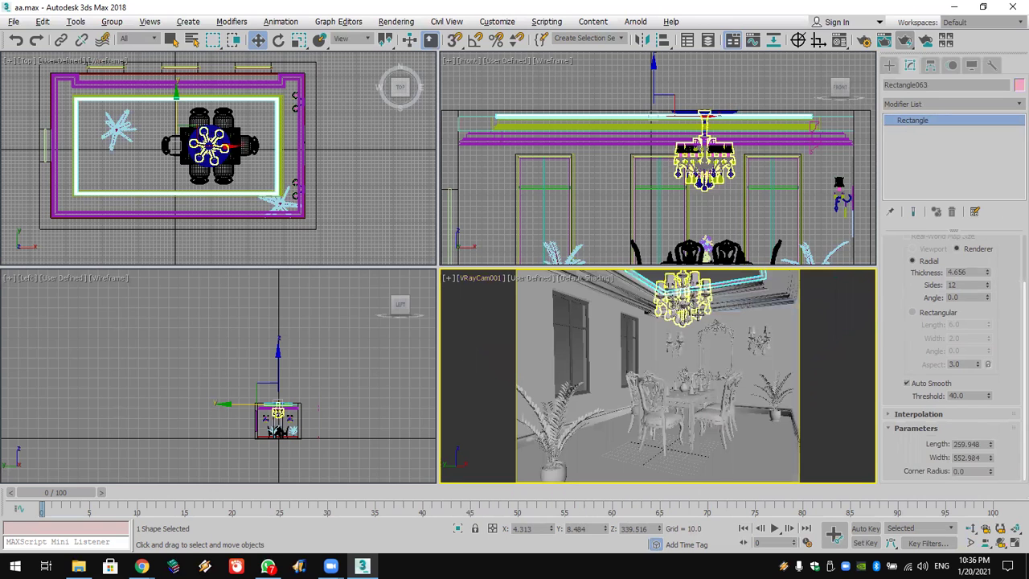
Step: Unhide all hidden objects from the Front viewport
{"action": "right_click", "coordinate": [731, 208]}
{"action": "right_click", "coordinate": [729, 206]}
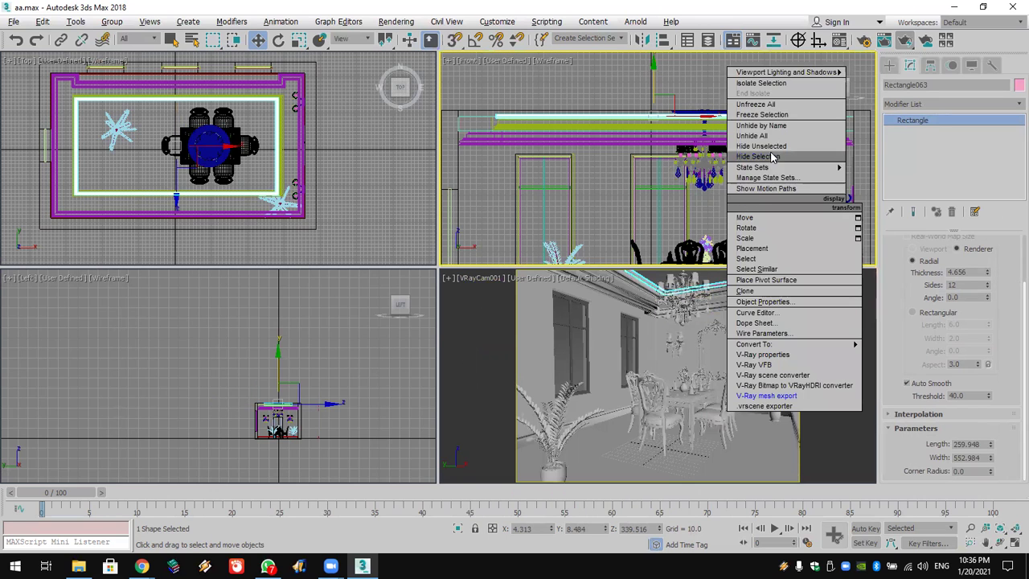
{"action": "left_click", "coordinate": [751, 135]}
{"action": "left_click", "coordinate": [537, 321]}
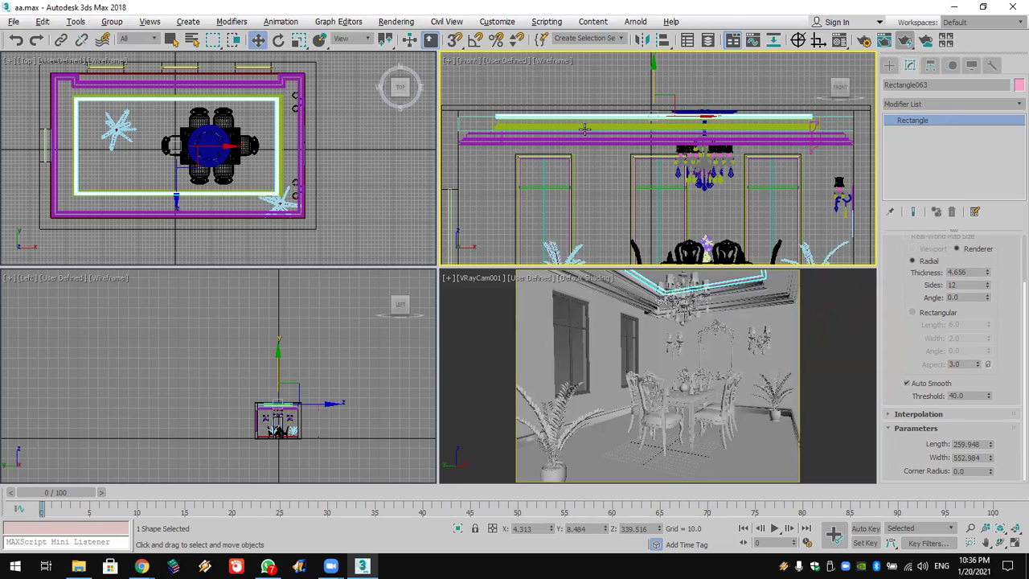
Step: Convert the rectangle above the cornice to an Editable Poly
{"action": "scroll", "coordinate": [636, 117], "scroll_direction": "up", "scroll_amount": 4}
{"action": "right_click", "coordinate": [648, 143]}
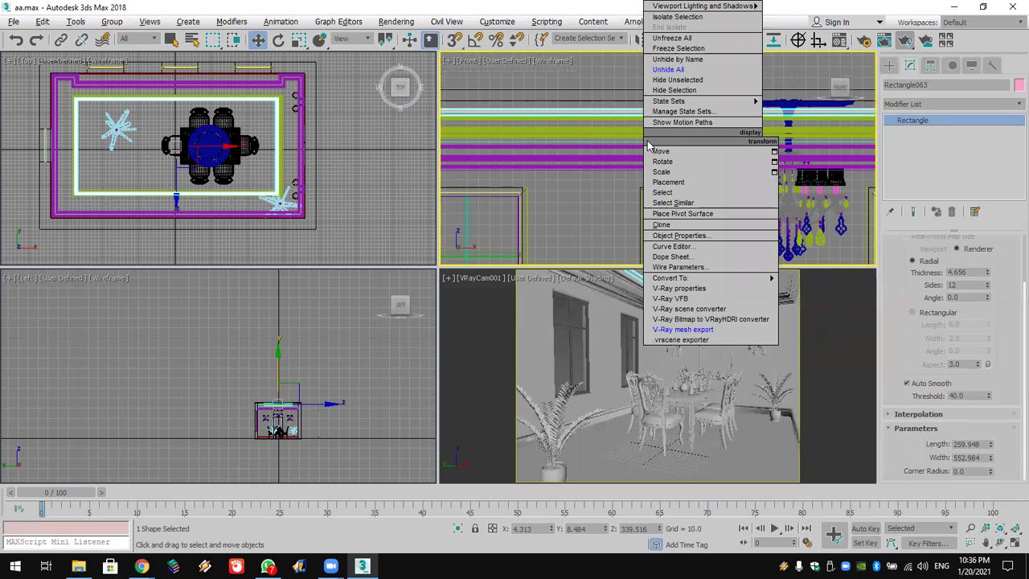
{"action": "mouse_move", "coordinate": [675, 278]}
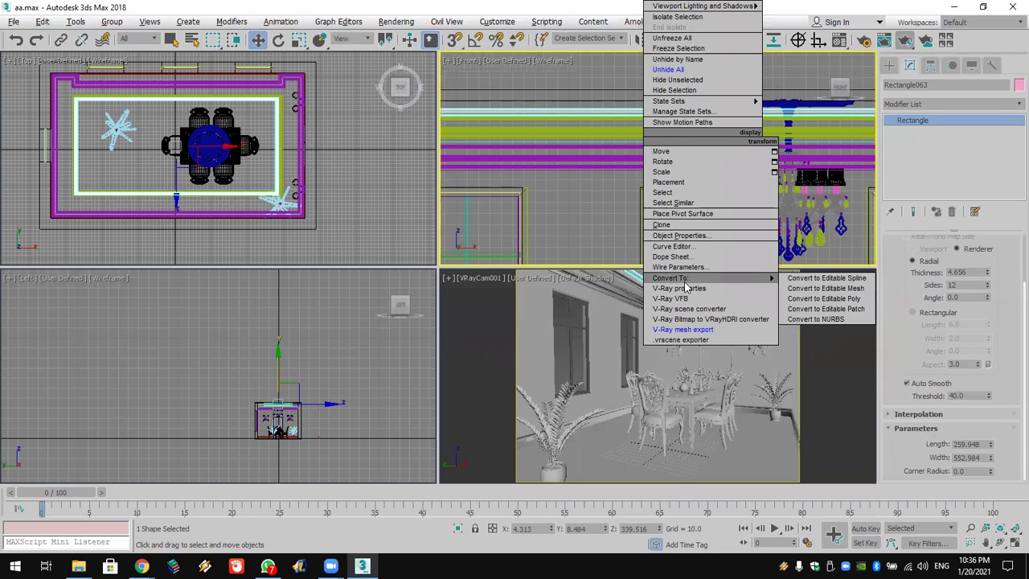
{"action": "left_click", "coordinate": [852, 299]}
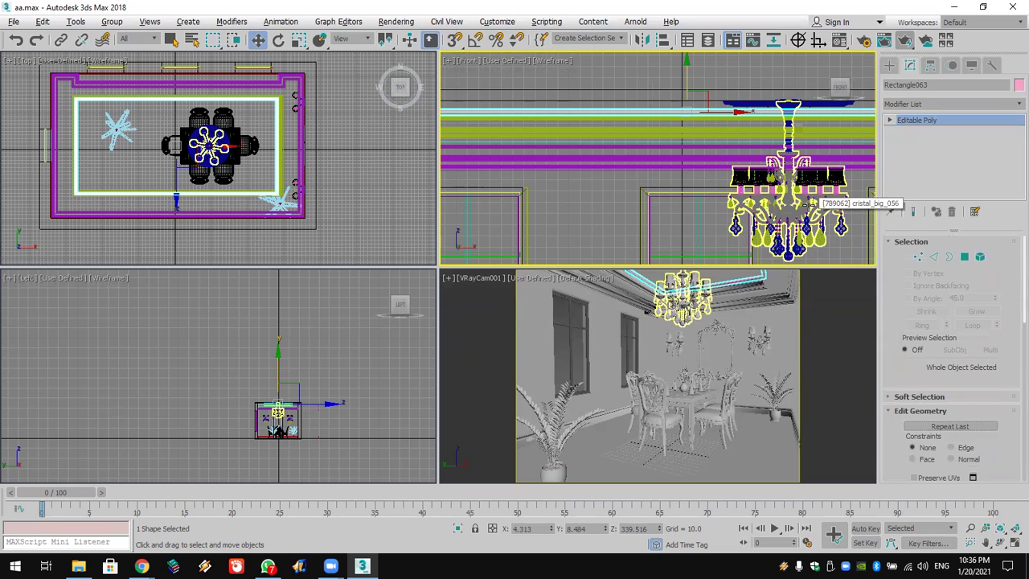
Step: Create a Mesh-type VRayLight and place it in the Top view inside the room, between the plant and the dining table
{"action": "left_click", "coordinate": [889, 64]}
{"action": "left_click", "coordinate": [905, 84]}
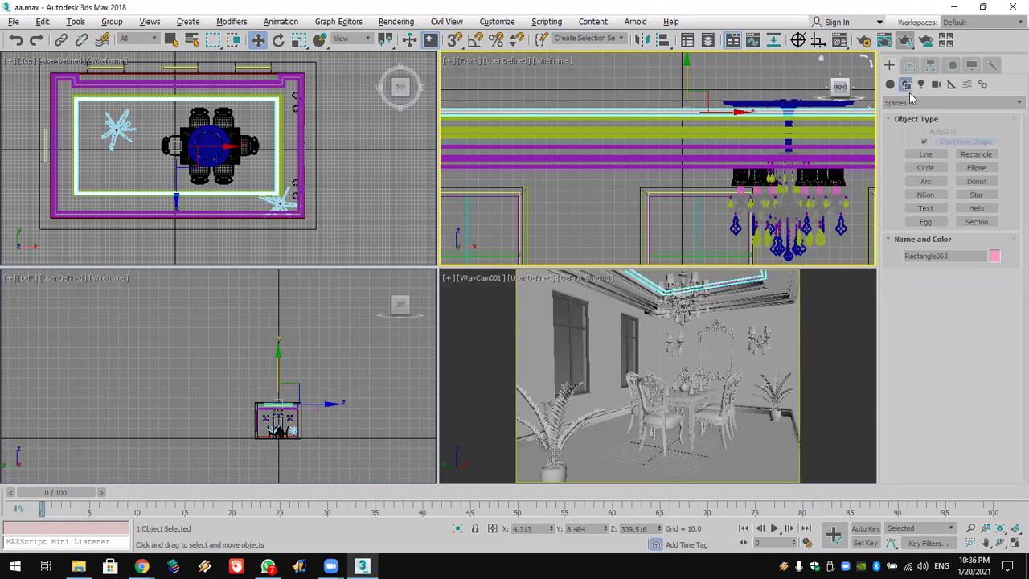
{"action": "left_click", "coordinate": [922, 84]}
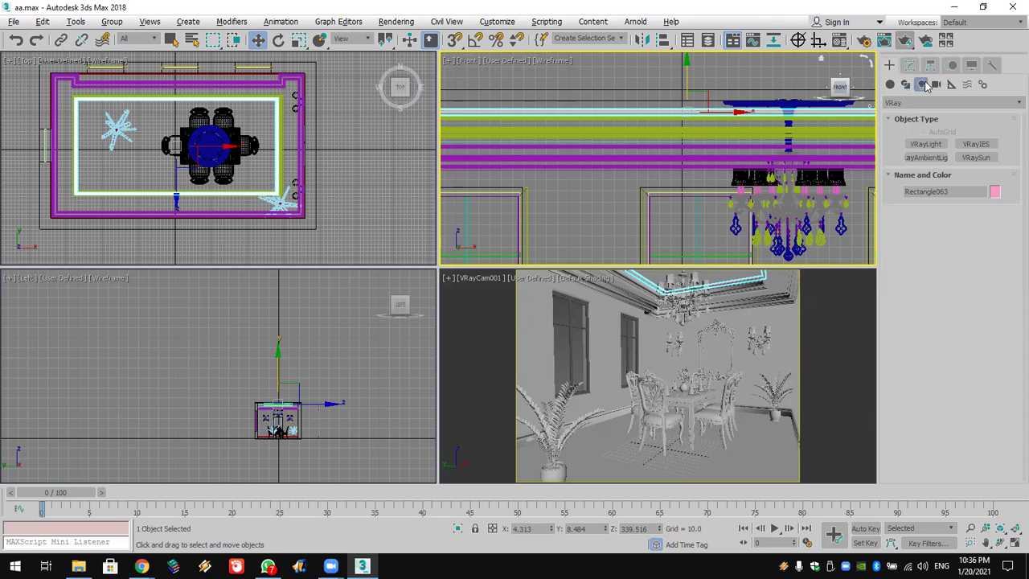
{"action": "left_click", "coordinate": [928, 145]}
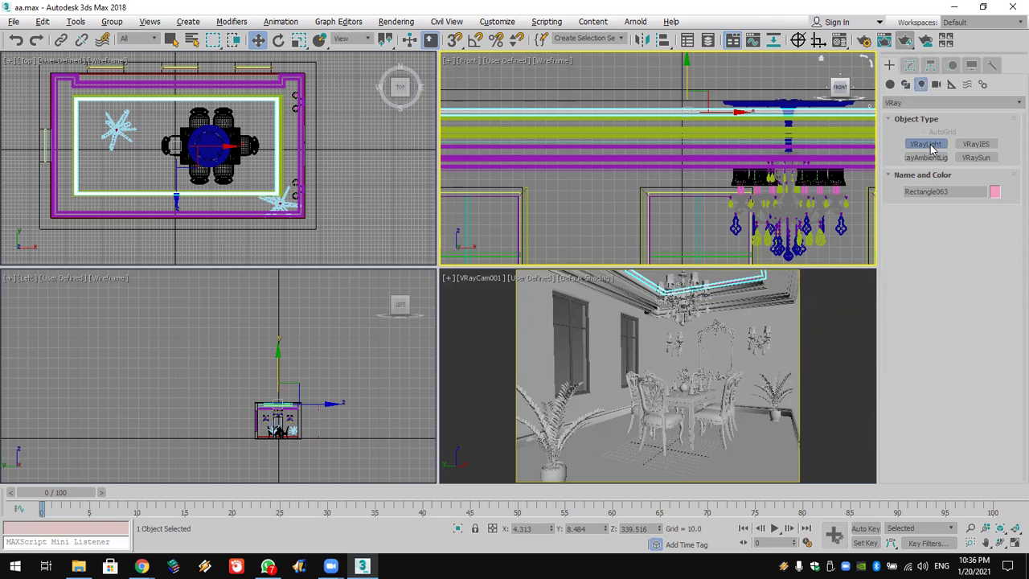
{"action": "left_click", "coordinate": [969, 233]}
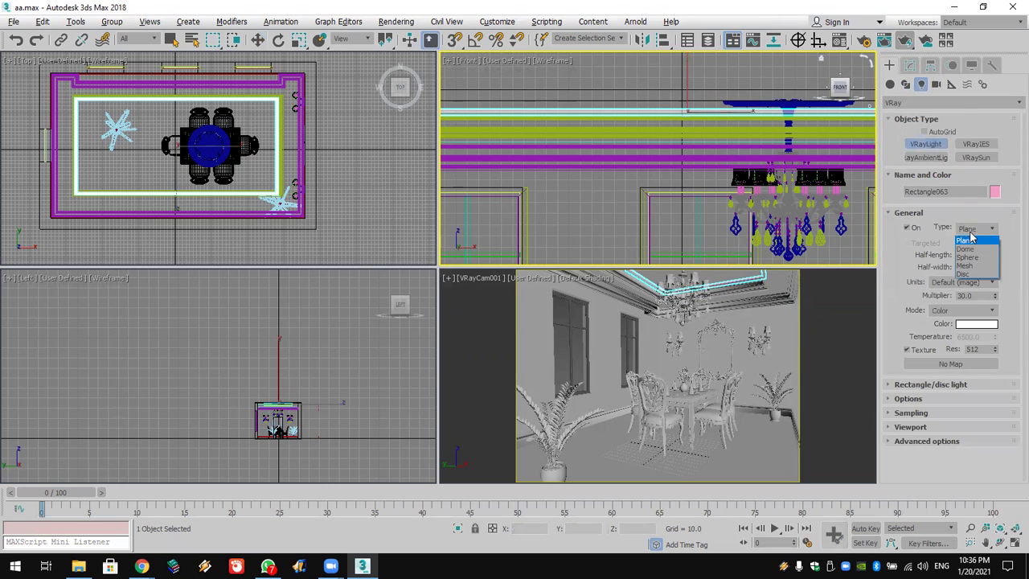
{"action": "left_click", "coordinate": [977, 267]}
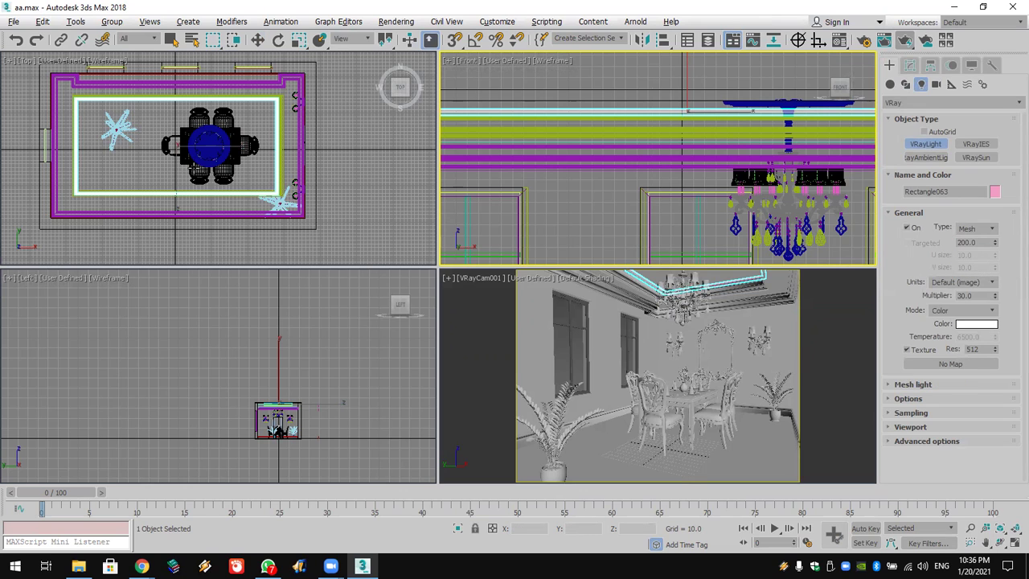
{"action": "left_click", "coordinate": [148, 170]}
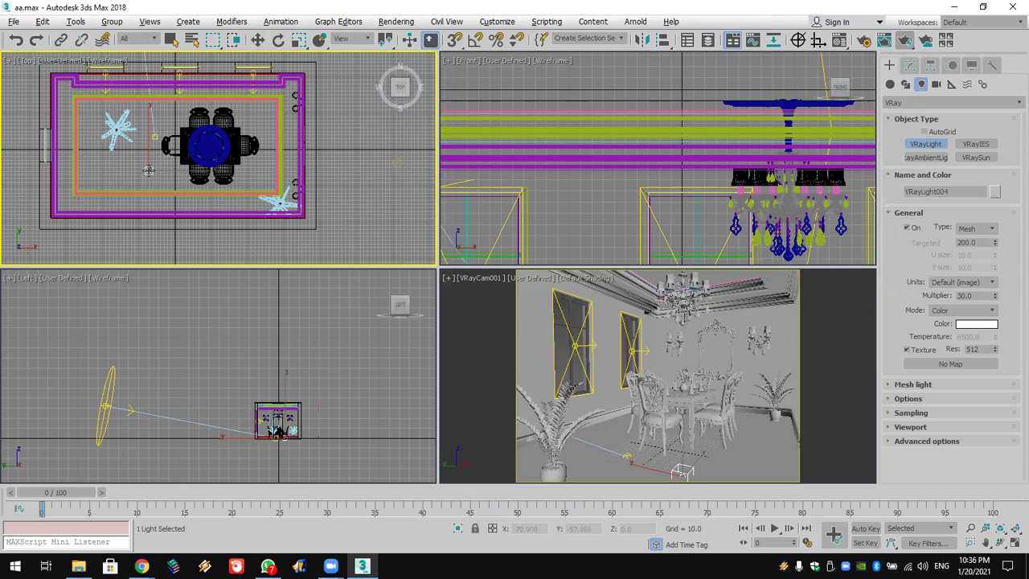
Step: Assign the rectangle above the cornice as the new VRayLight's mesh, with Replace mesh with light enabled
{"action": "left_click", "coordinate": [917, 384]}
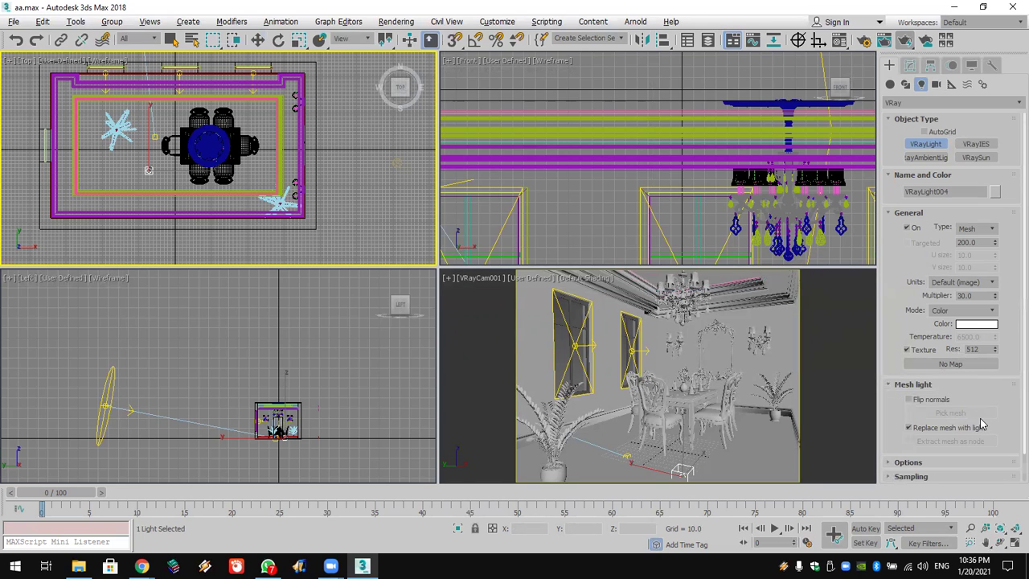
{"action": "left_click", "coordinate": [910, 65]}
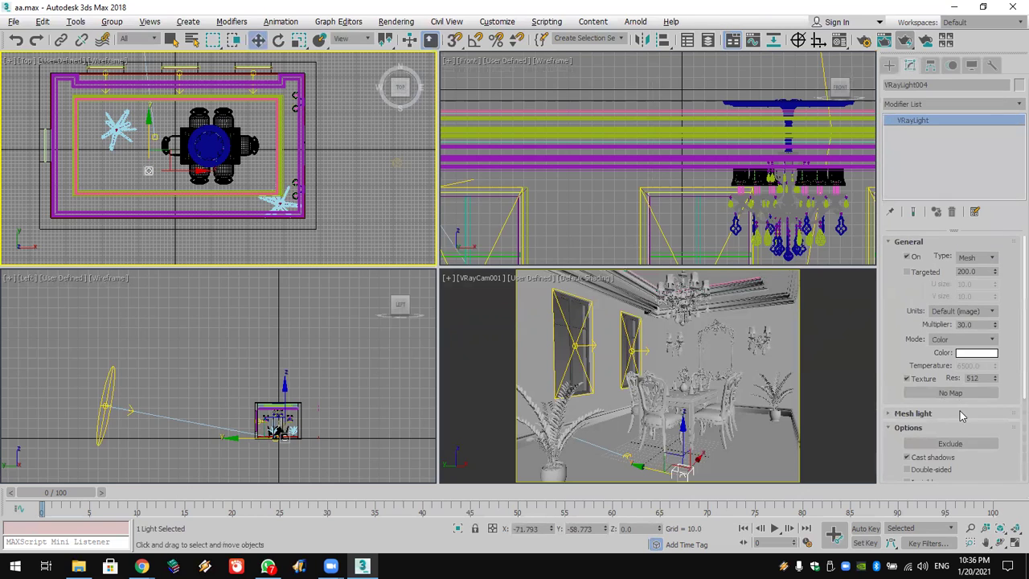
{"action": "left_click", "coordinate": [959, 411]}
{"action": "left_click", "coordinate": [960, 409]}
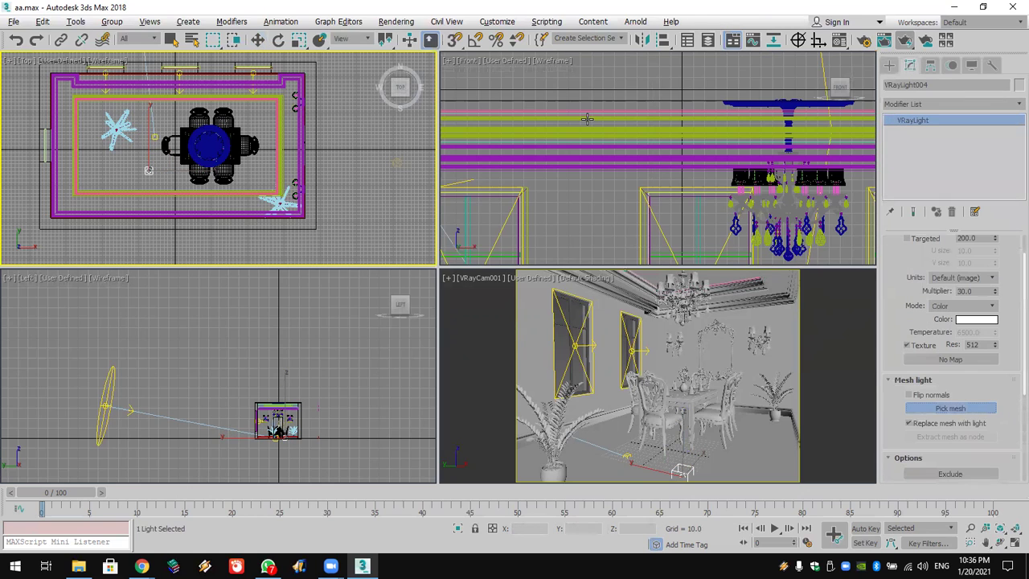
{"action": "left_click", "coordinate": [478, 110]}
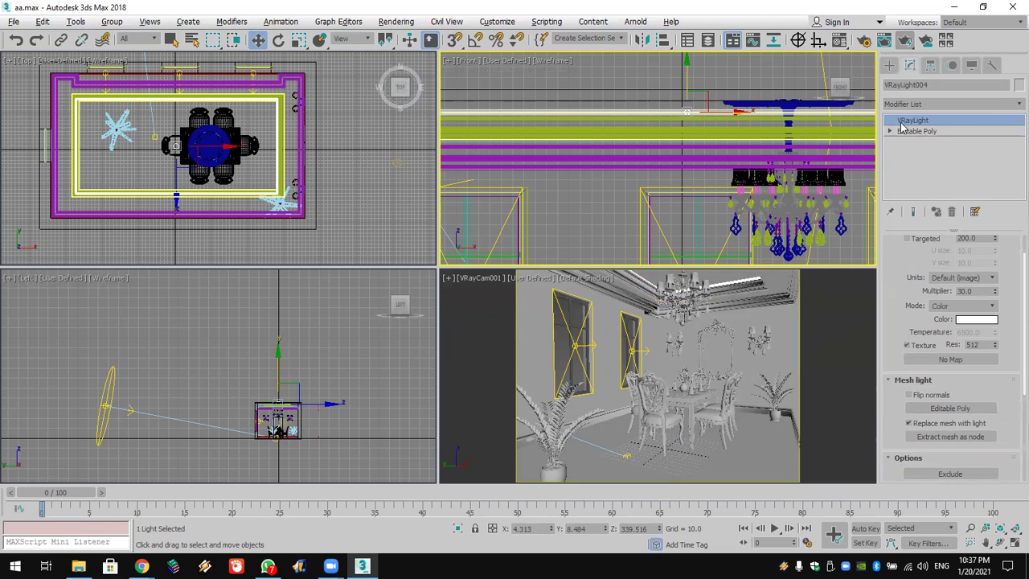
Step: Give the mesh light a warm yellow-orange color and set its multiplier to 200
{"action": "scroll", "coordinate": [909, 249], "scroll_direction": "up", "scroll_amount": 2}
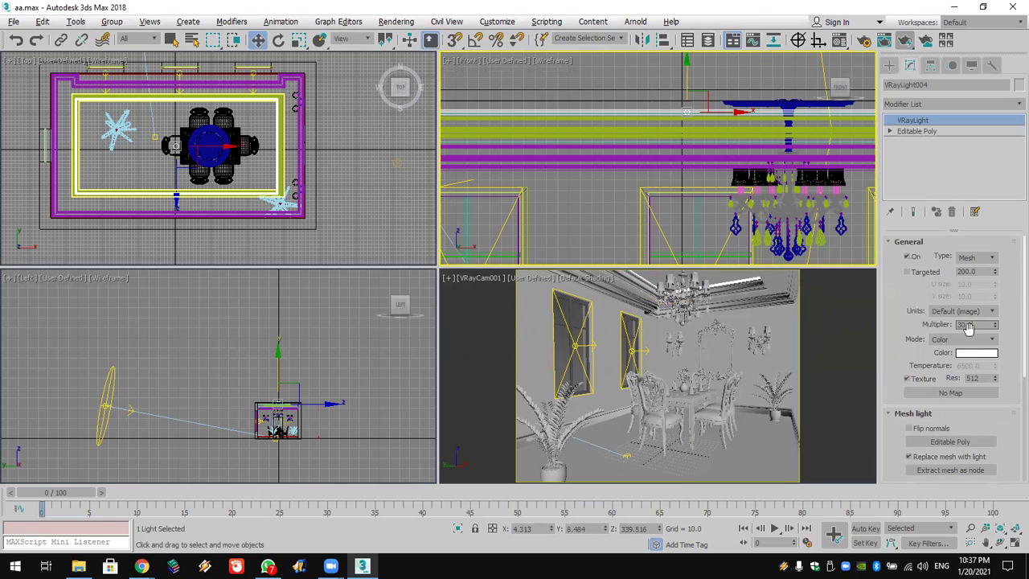
{"action": "left_click", "coordinate": [975, 353]}
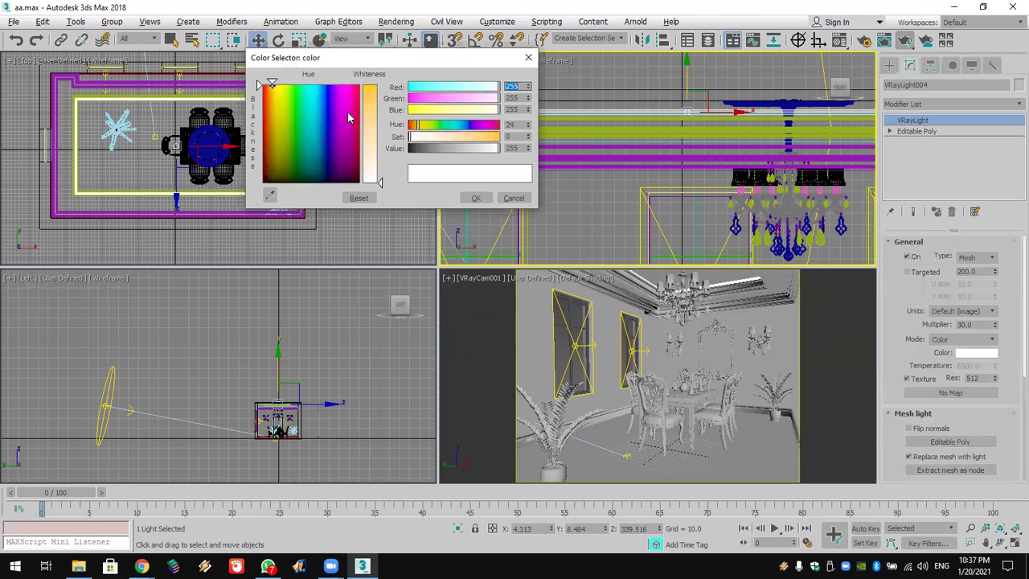
{"action": "left_click", "coordinate": [376, 109]}
{"action": "left_click", "coordinate": [476, 198]}
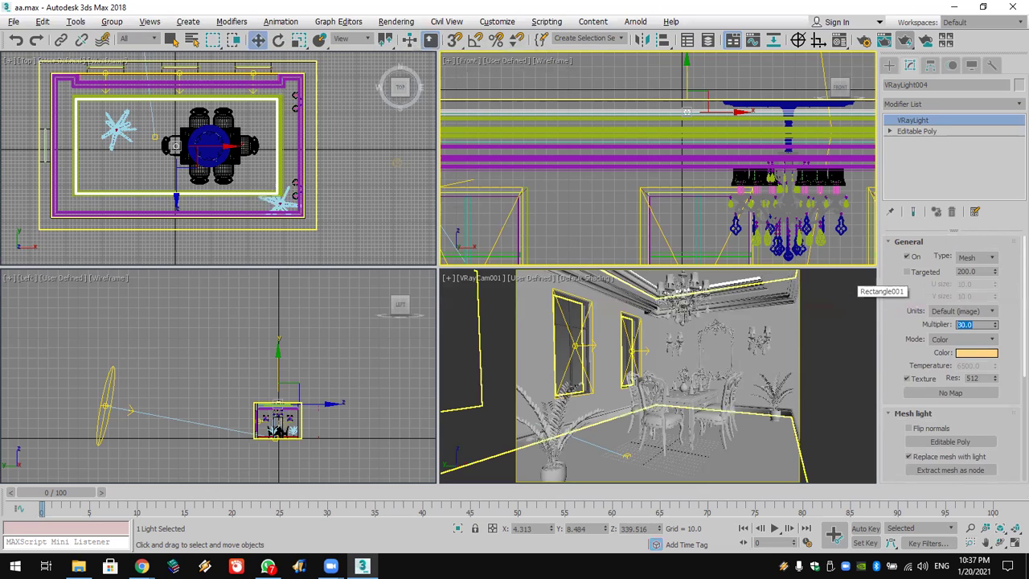
{"action": "key", "text": "Return"}
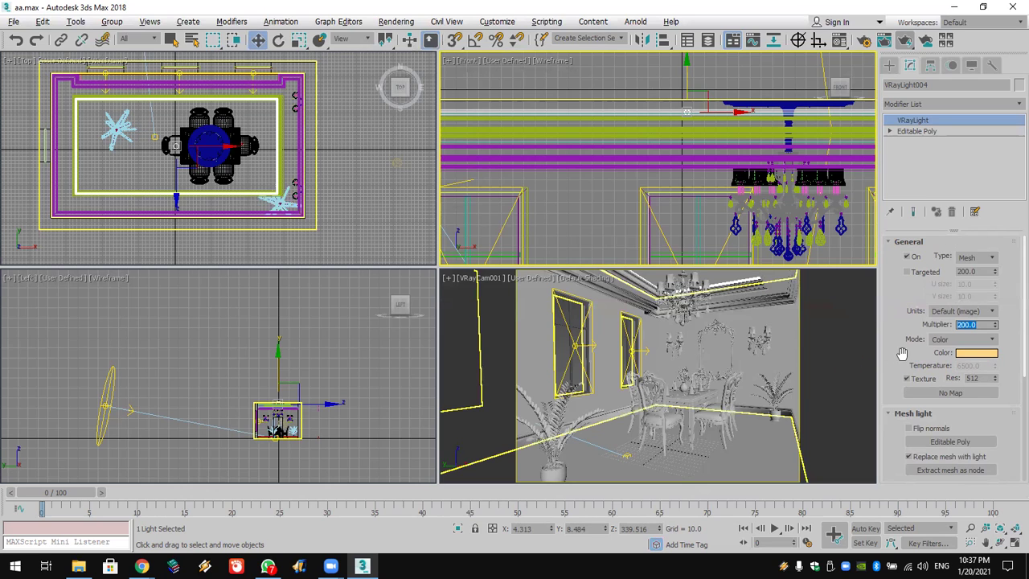
Step: Render the VRayCam001 view with the mesh light and maximize the V-Ray frame buffer
{"action": "scroll", "coordinate": [902, 354], "scroll_direction": "down", "scroll_amount": 5}
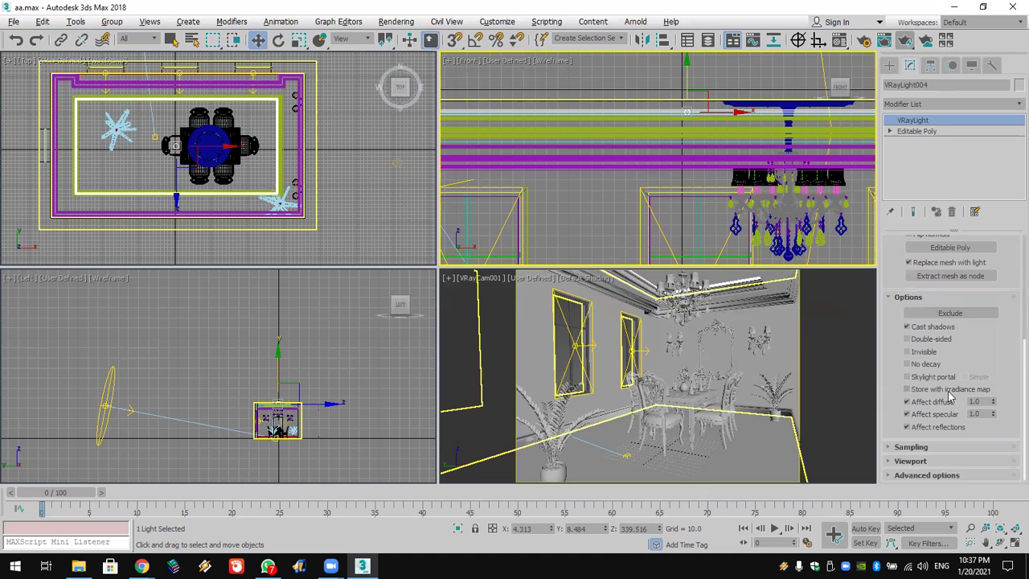
{"action": "right_click", "coordinate": [856, 297]}
{"action": "left_click", "coordinate": [905, 42]}
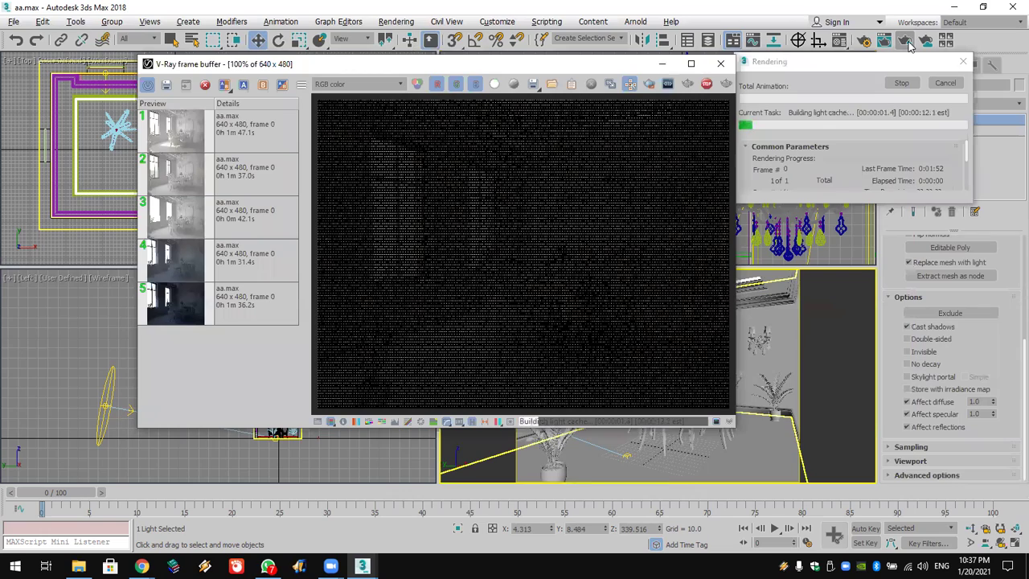
{"action": "double_click", "coordinate": [462, 63]}
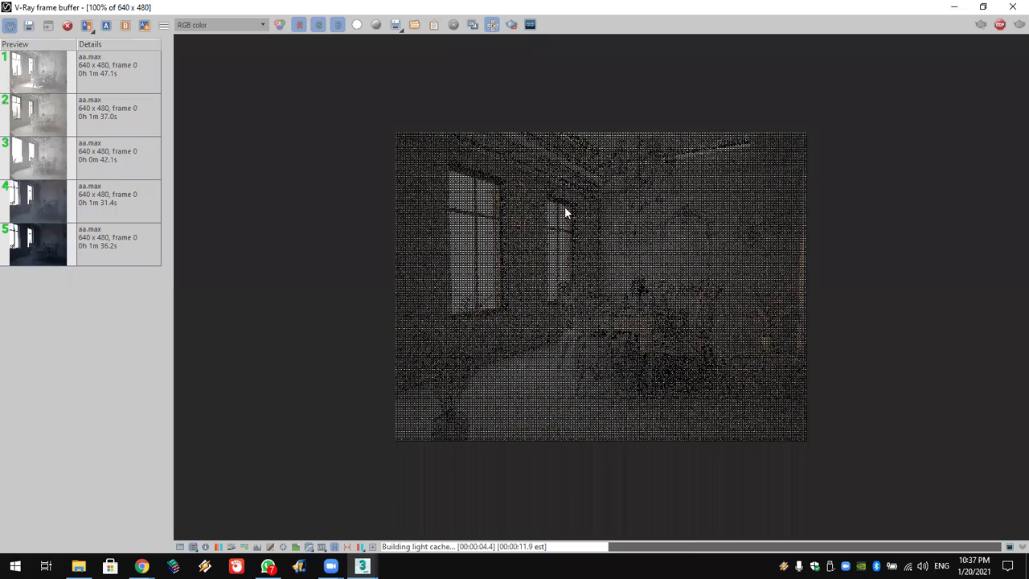